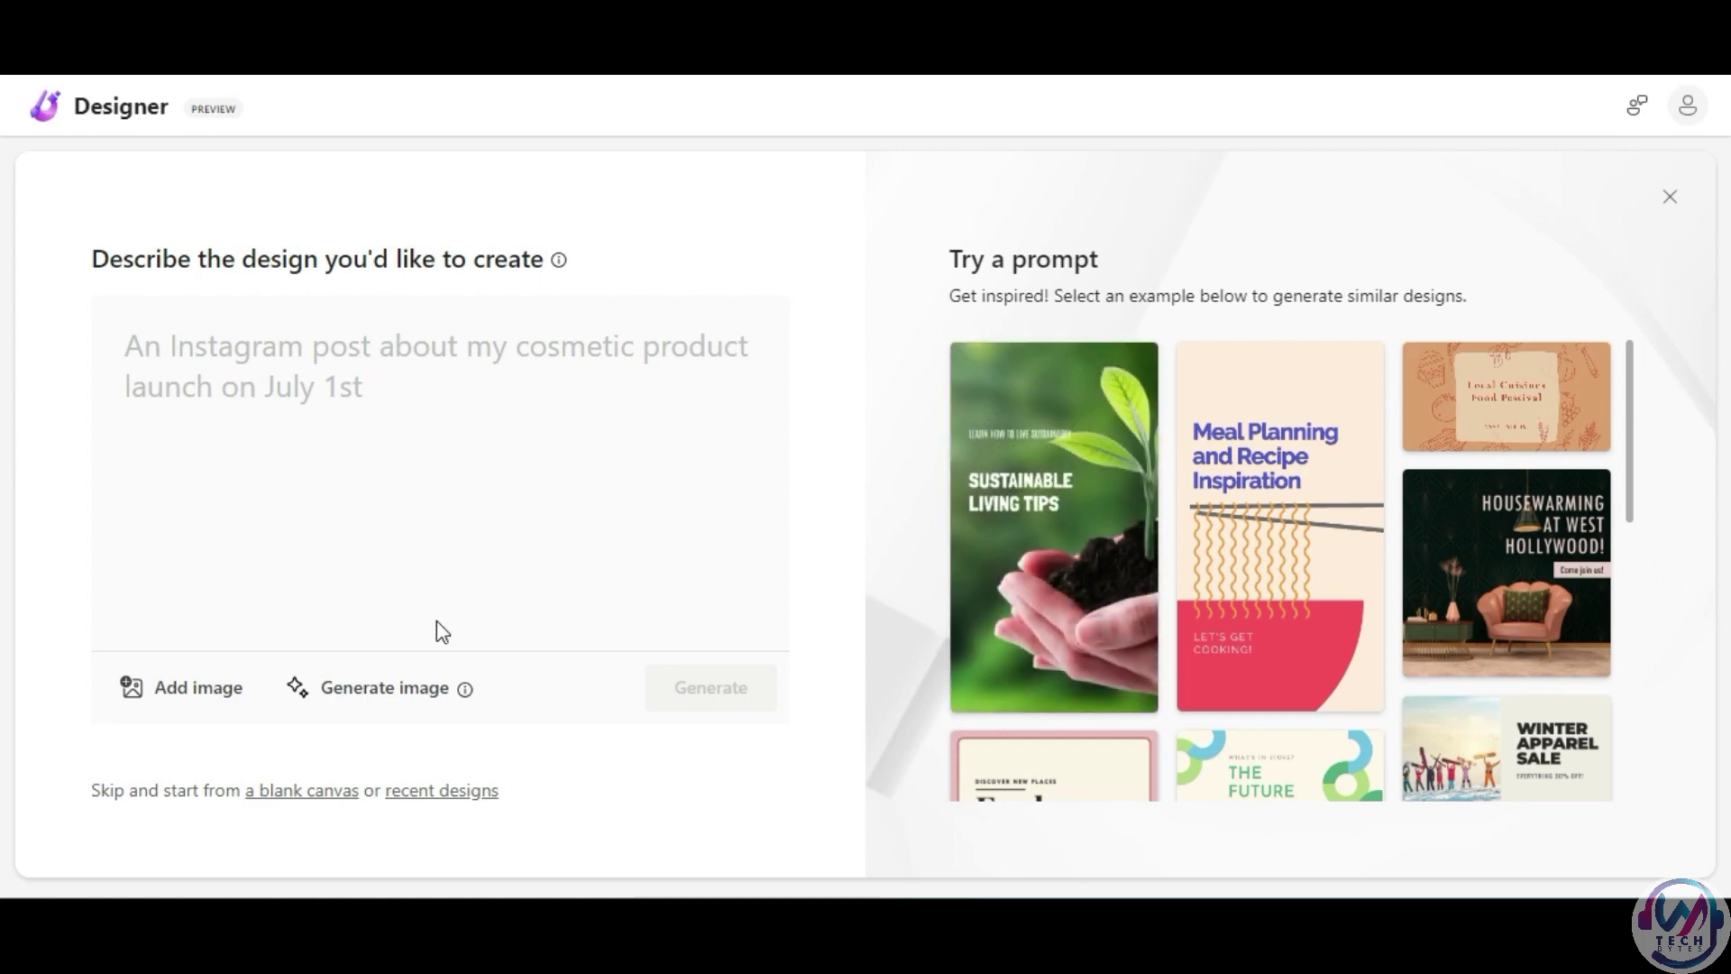
Generate designs from the prompt 'An instagram post for the launch of a youtube channel series'.
{"action": "left_click", "coordinate": [413, 688]}
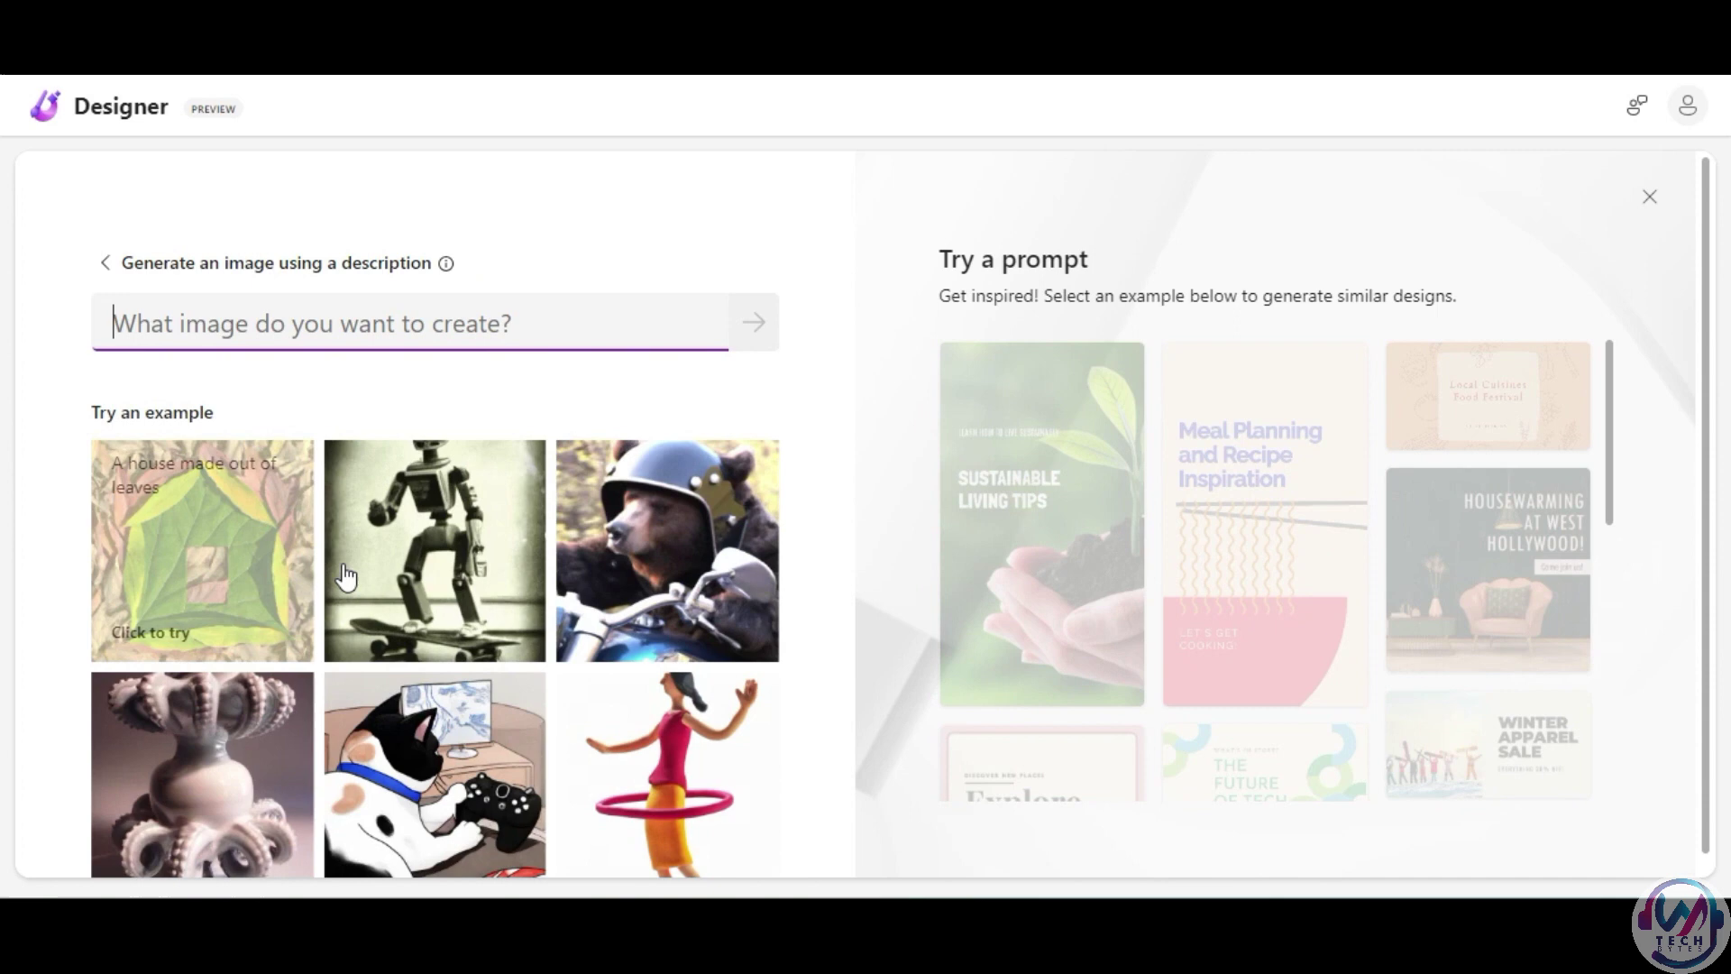
{"action": "left_click", "coordinate": [106, 264]}
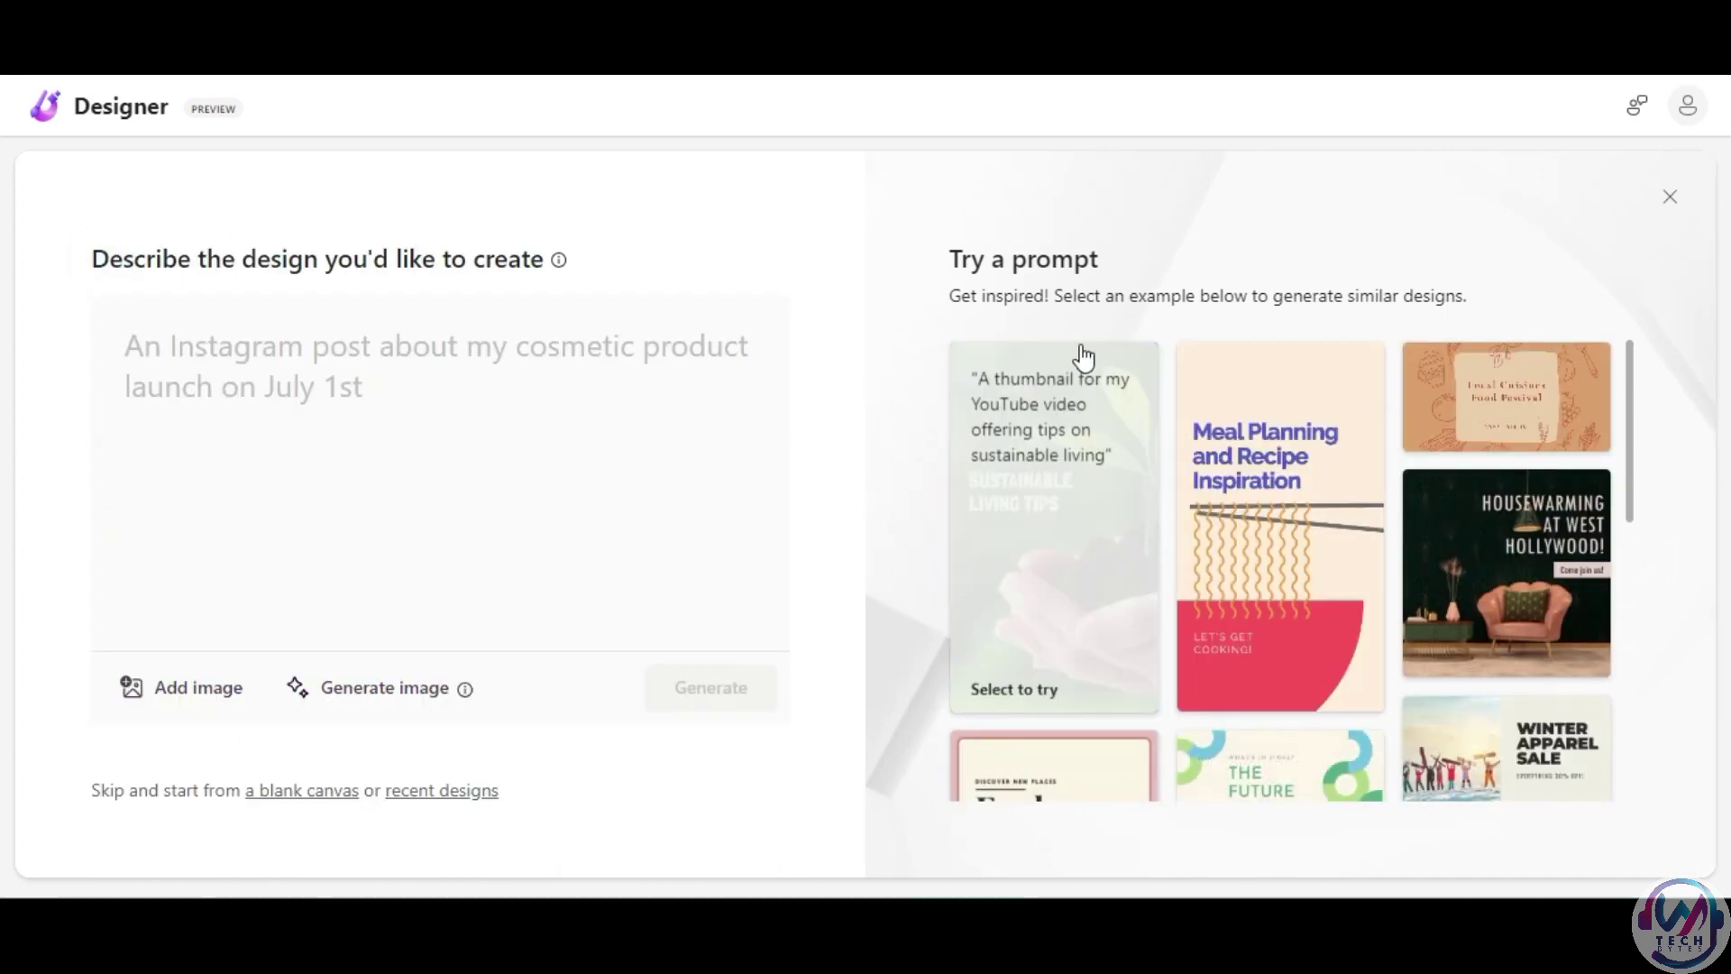
{"action": "mouse_move", "coordinate": [1488, 569]}
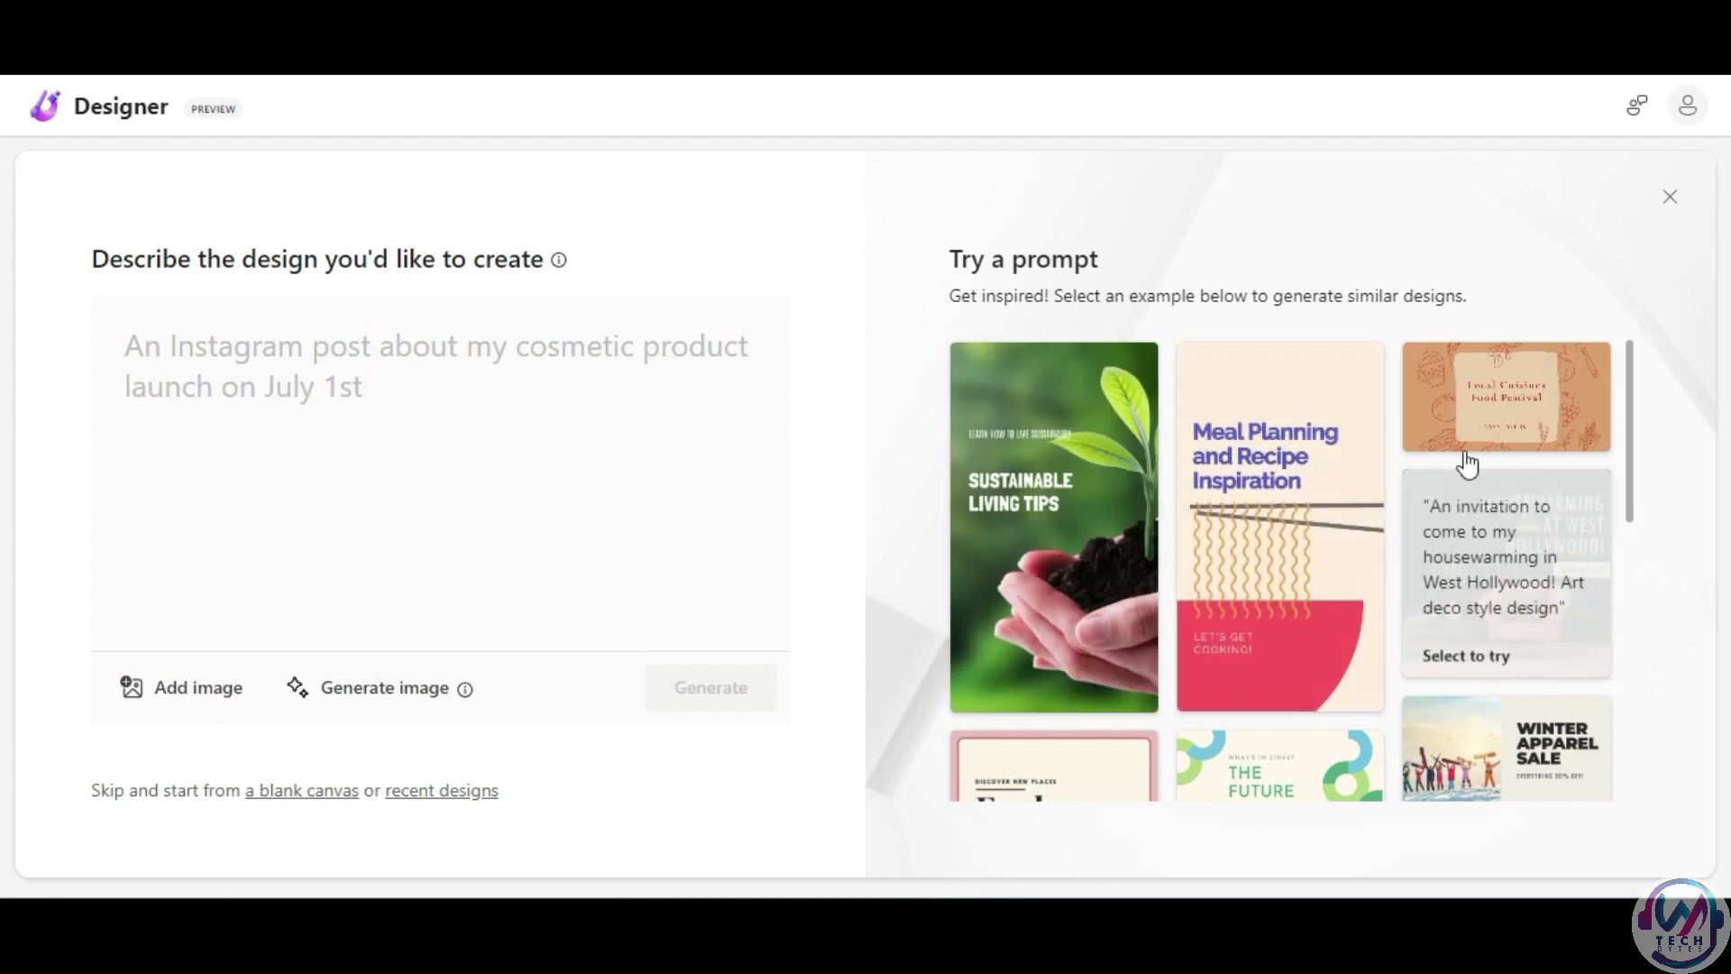
{"action": "scroll", "coordinate": [1493, 645], "scroll_direction": "down", "scroll_amount": 2}
{"action": "scroll", "coordinate": [1488, 638], "scroll_direction": "down", "scroll_amount": 1}
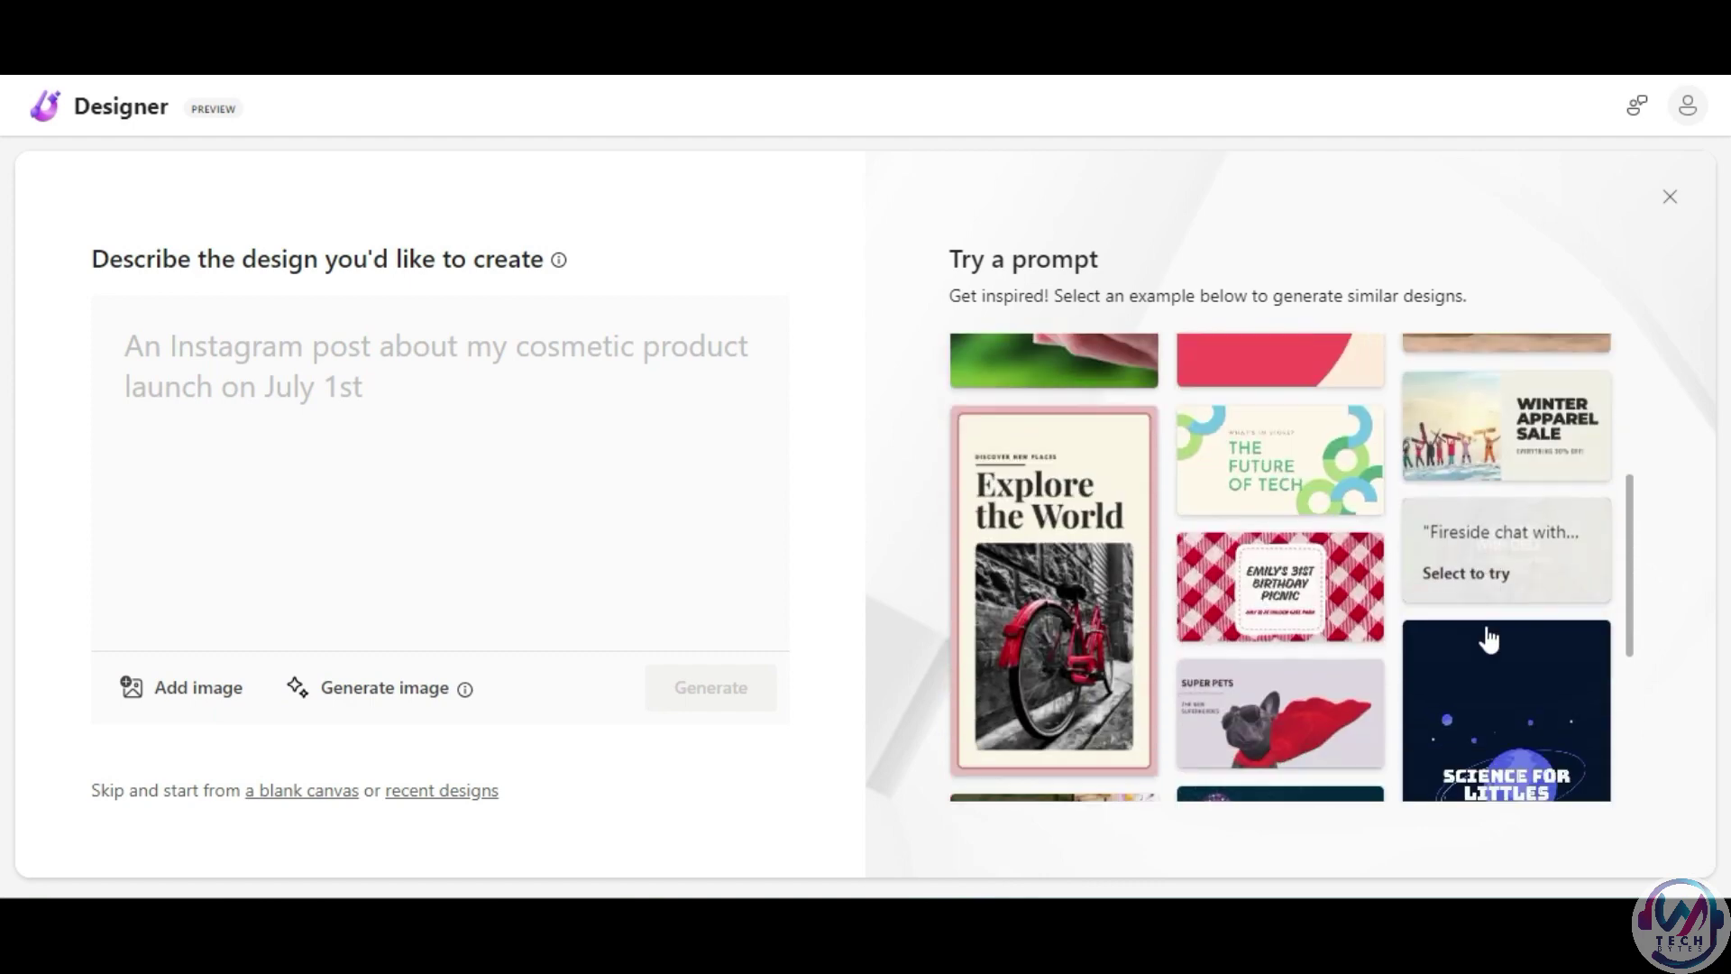
{"action": "scroll", "coordinate": [1488, 640], "scroll_direction": "down", "scroll_amount": 1}
{"action": "scroll", "coordinate": [1489, 639], "scroll_direction": "down", "scroll_amount": 1}
{"action": "scroll", "coordinate": [1488, 639], "scroll_direction": "down", "scroll_amount": 1}
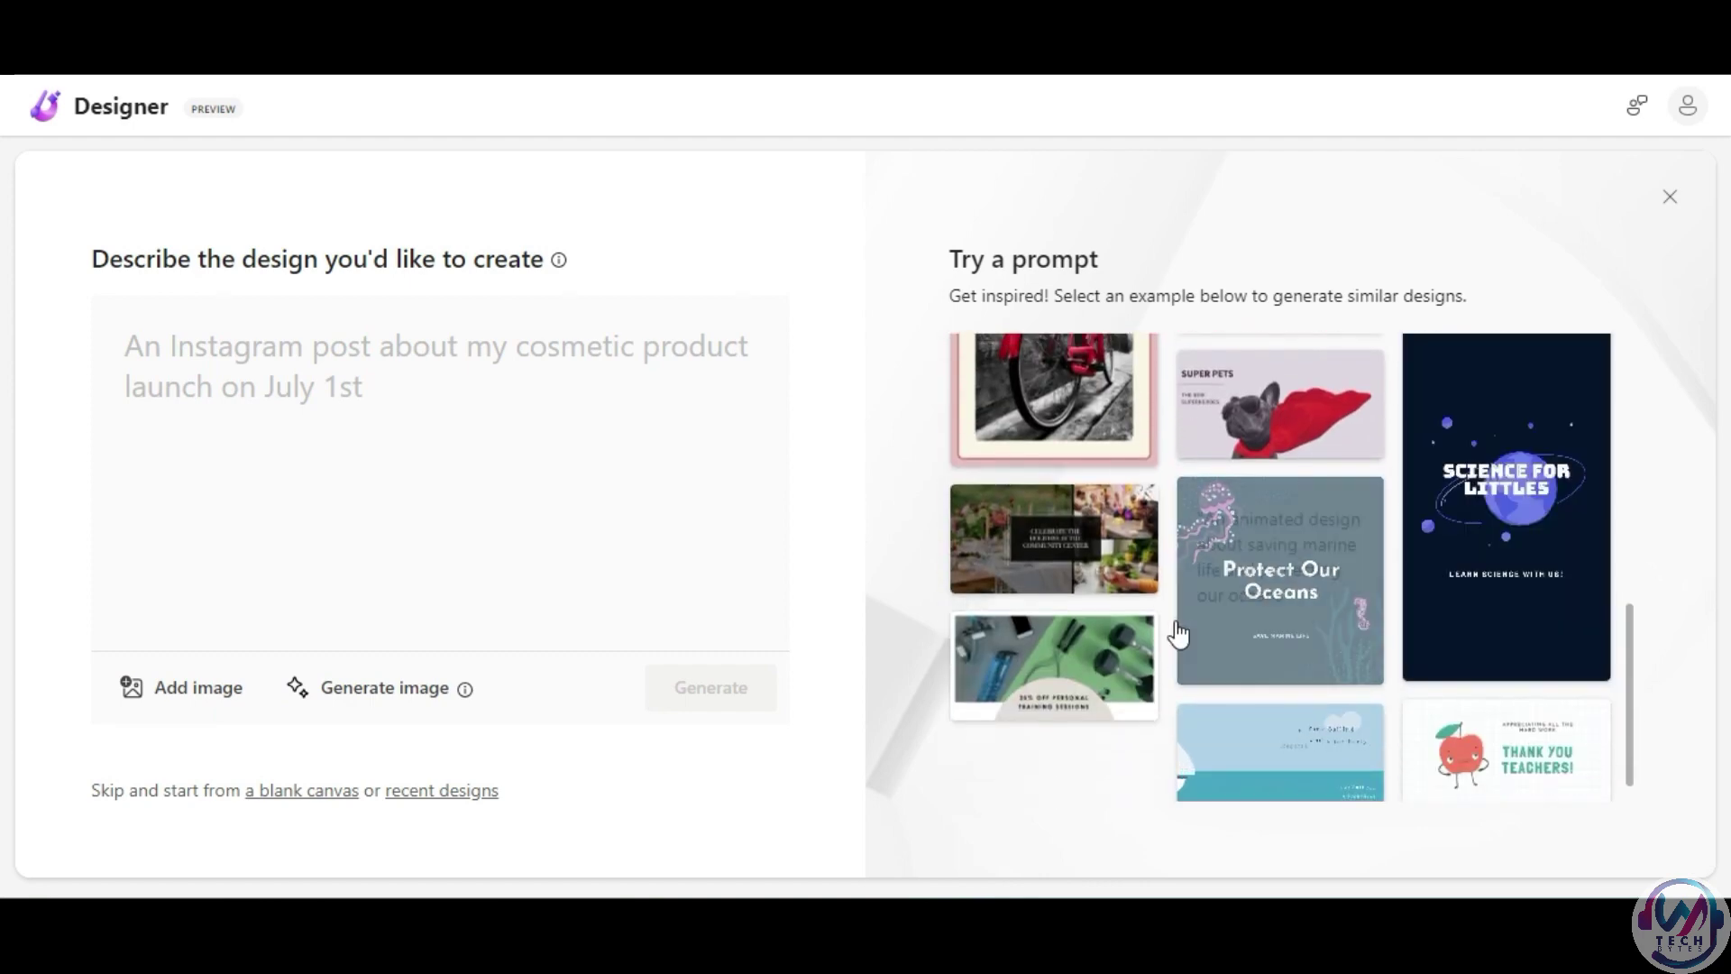
{"action": "scroll", "coordinate": [1282, 667], "scroll_direction": "down", "scroll_amount": 1}
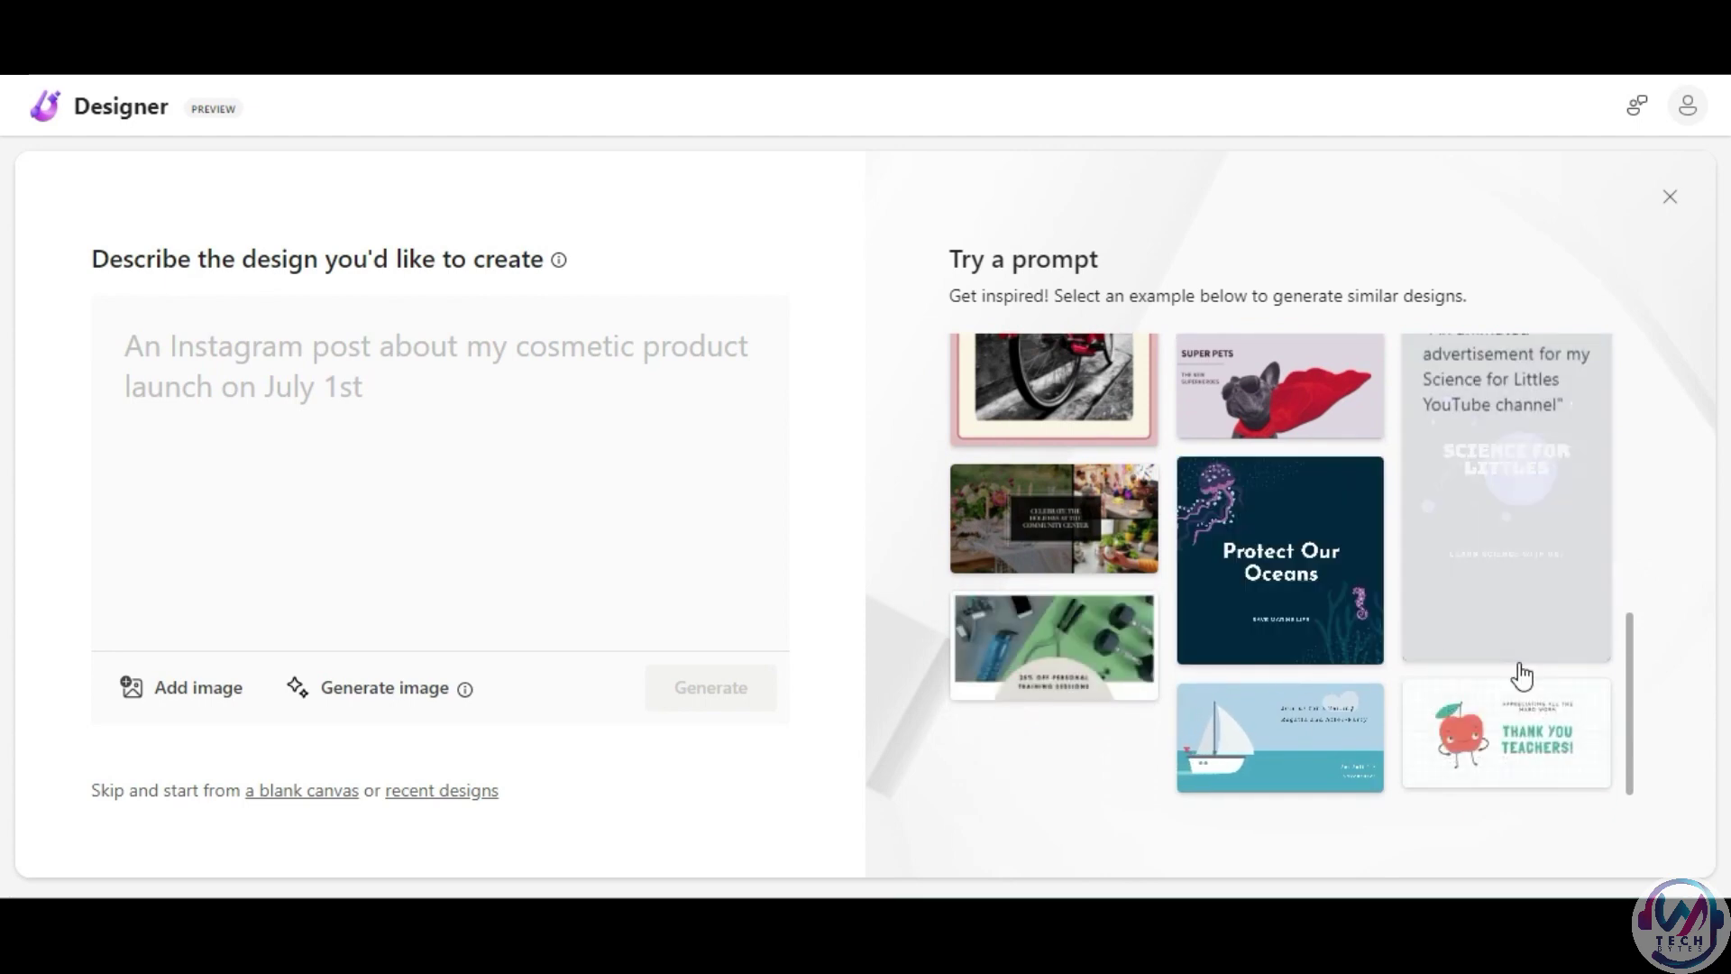
{"action": "scroll", "coordinate": [1336, 572], "scroll_direction": "up", "scroll_amount": 5}
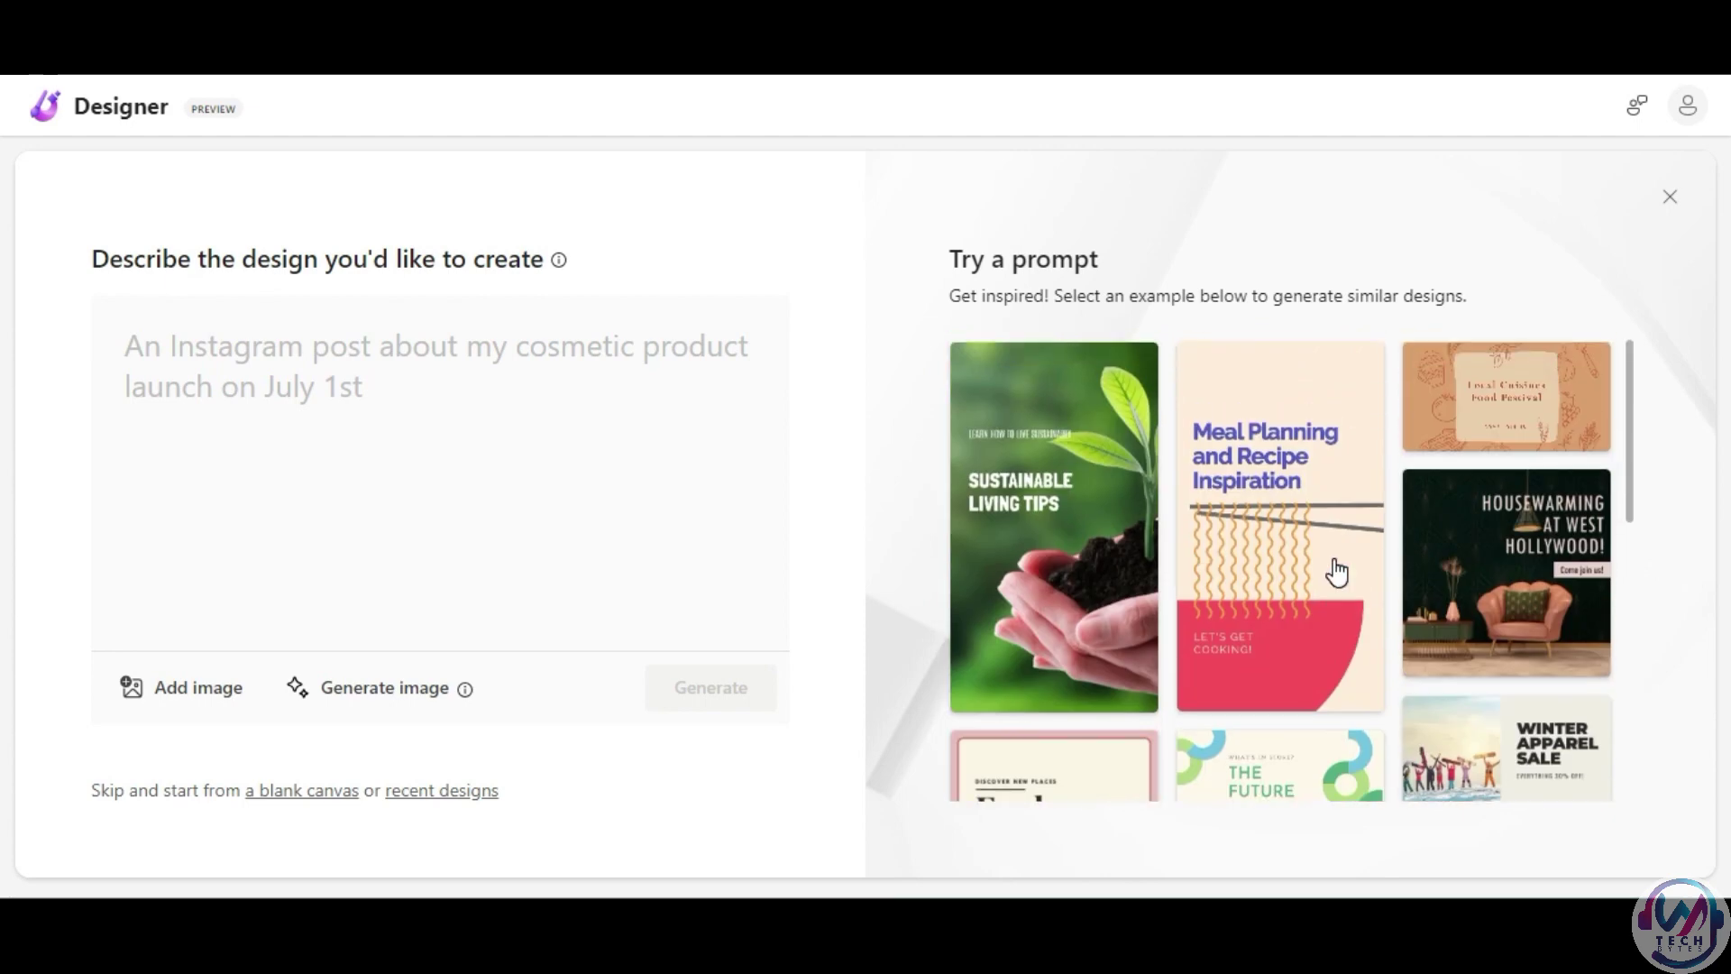
{"action": "left_click", "coordinate": [314, 356]}
{"action": "type", "text": "An instagram post for the launch of"}
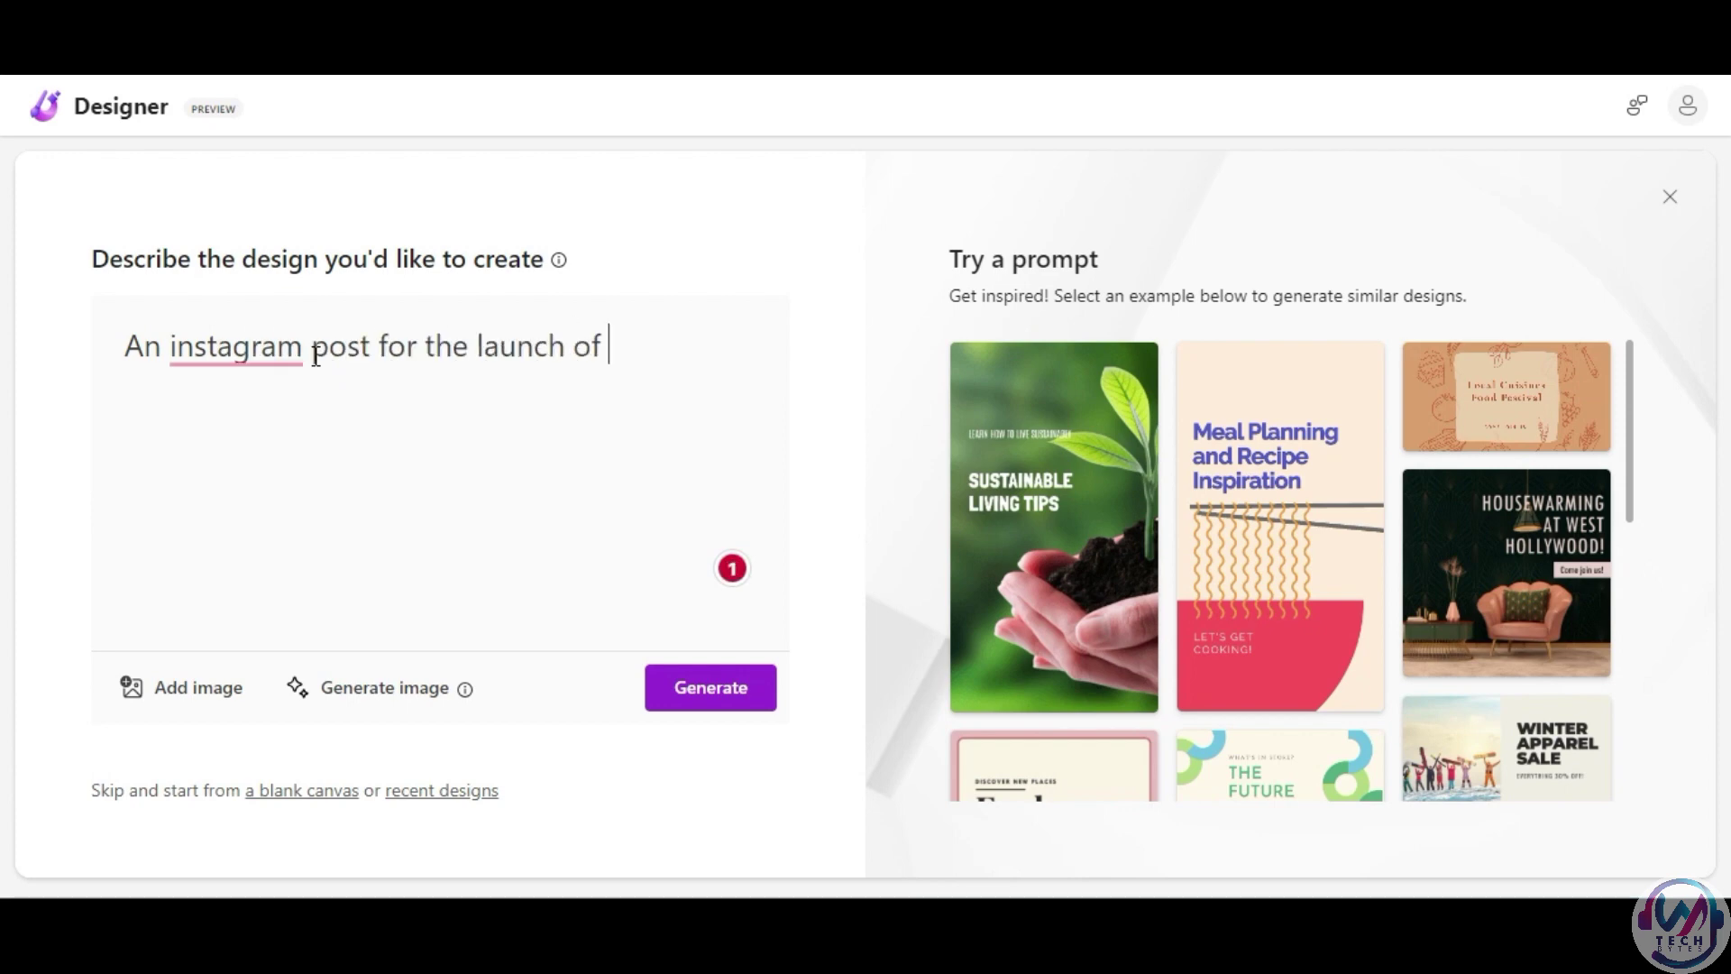
{"action": "type", "text": " series"}
{"action": "left_click", "coordinate": [718, 695]}
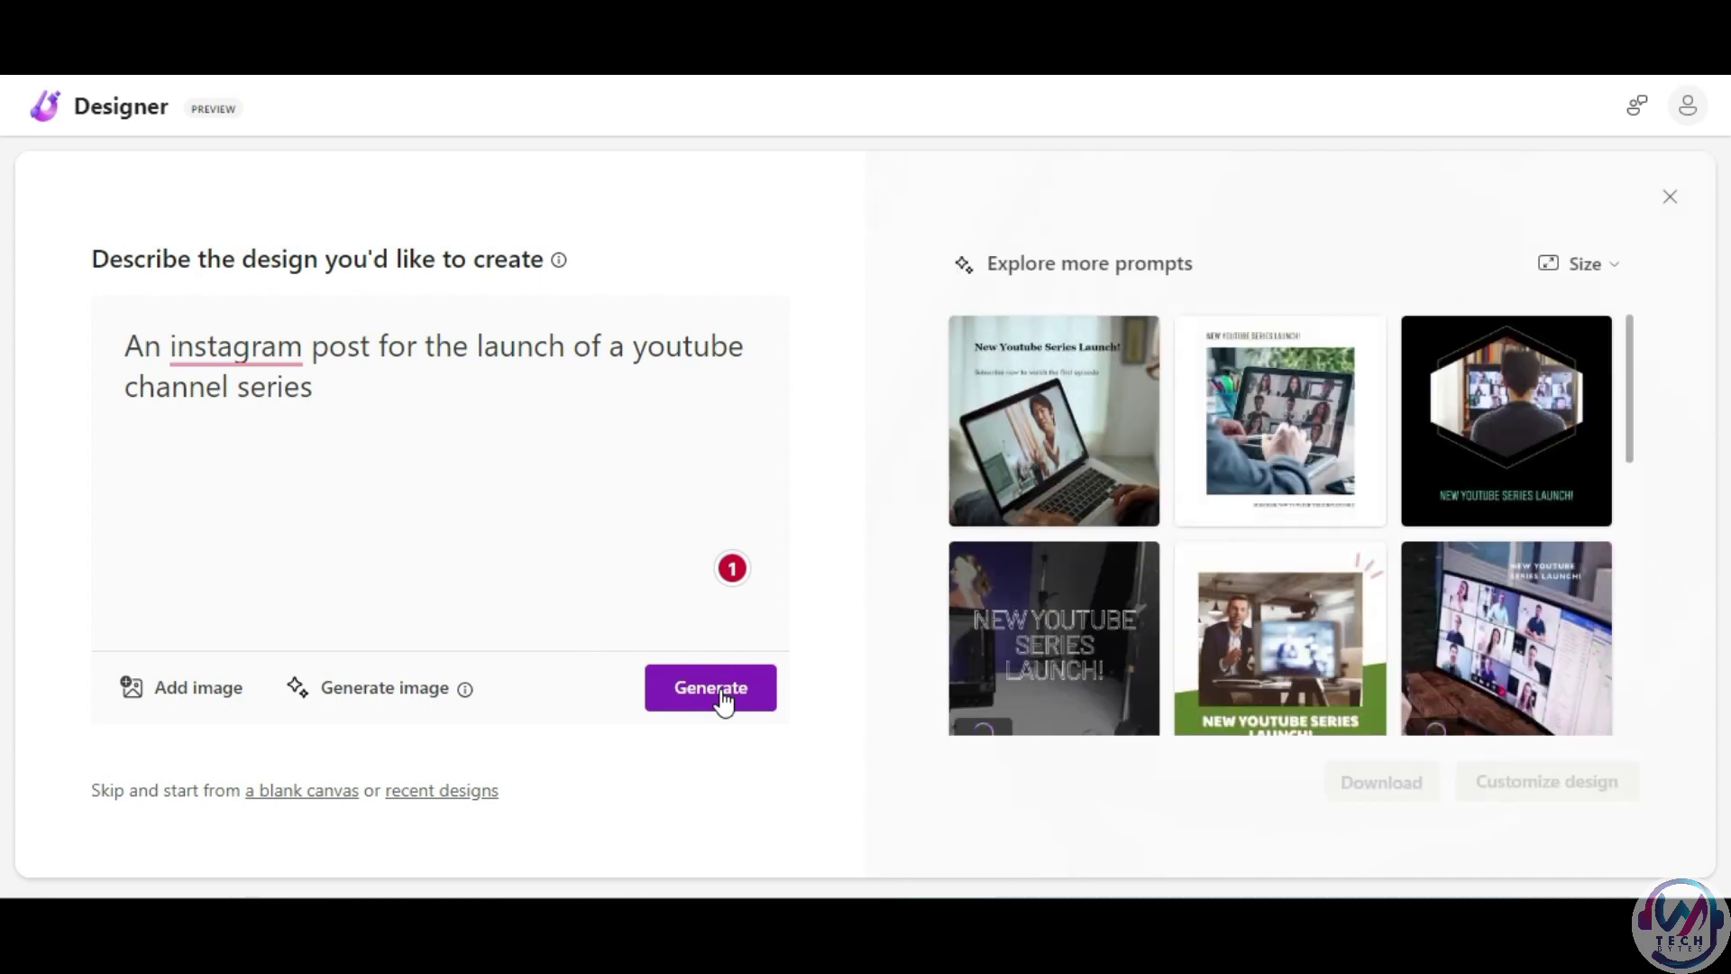
{"action": "scroll", "coordinate": [1430, 693], "scroll_direction": "down", "scroll_amount": 5}
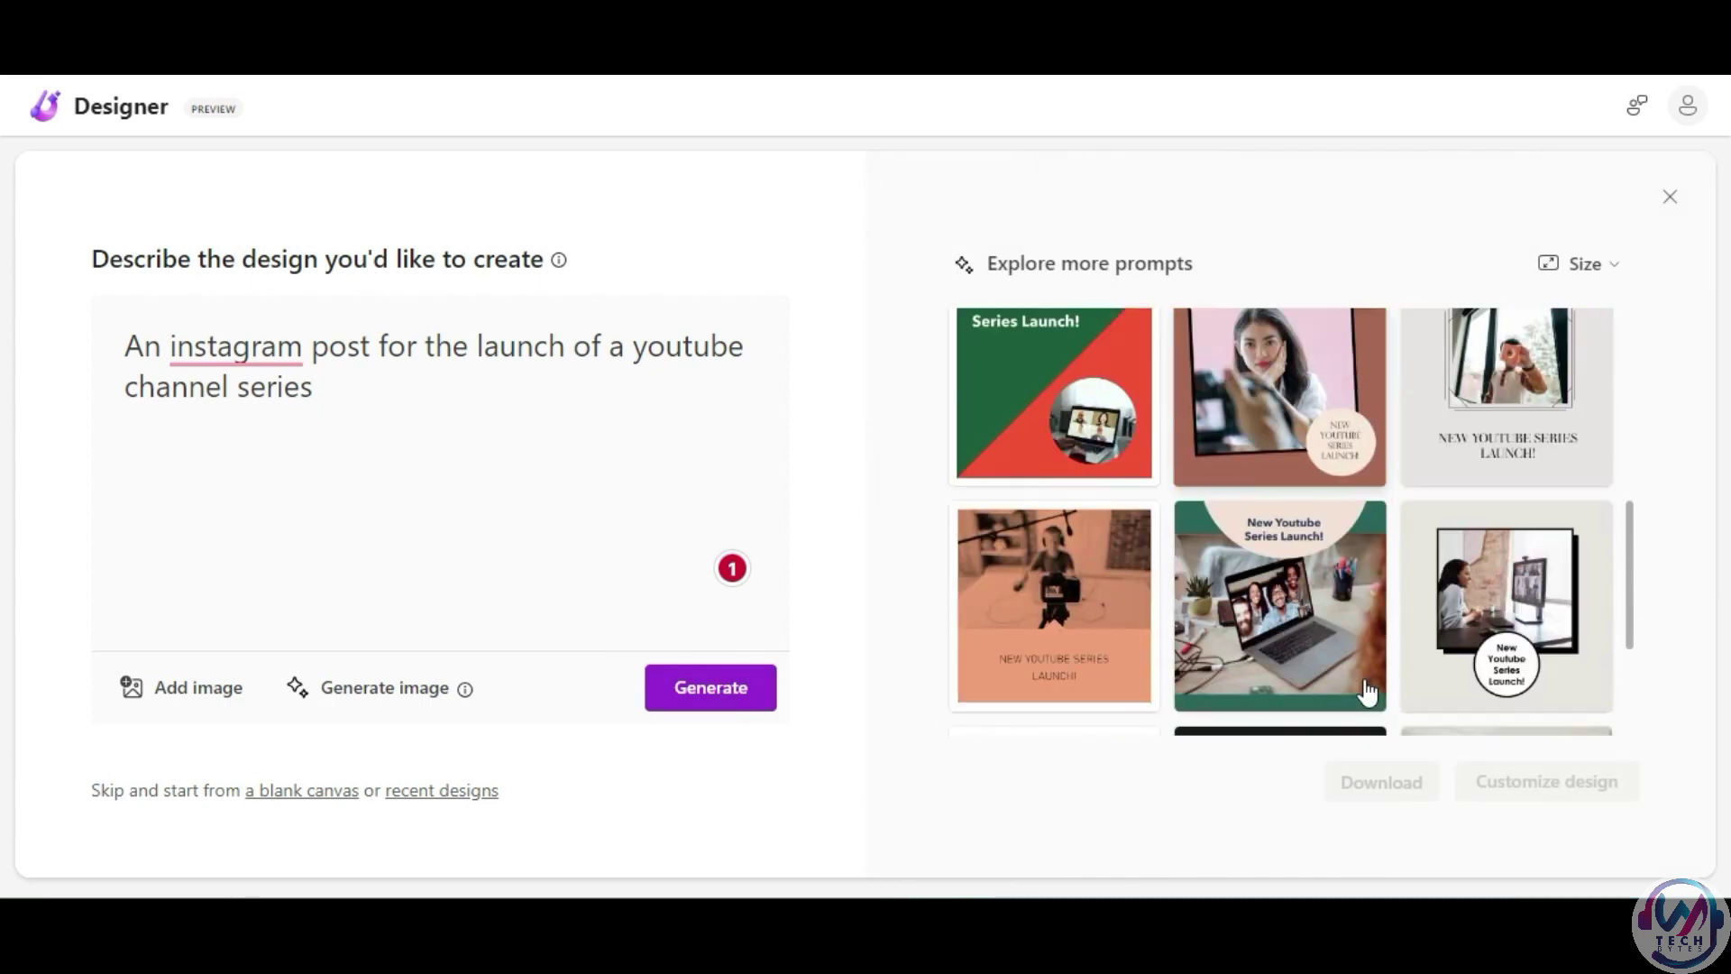
{"action": "scroll", "coordinate": [1430, 694], "scroll_direction": "down", "scroll_amount": 5}
{"action": "scroll", "coordinate": [1407, 692], "scroll_direction": "up", "scroll_amount": 2}
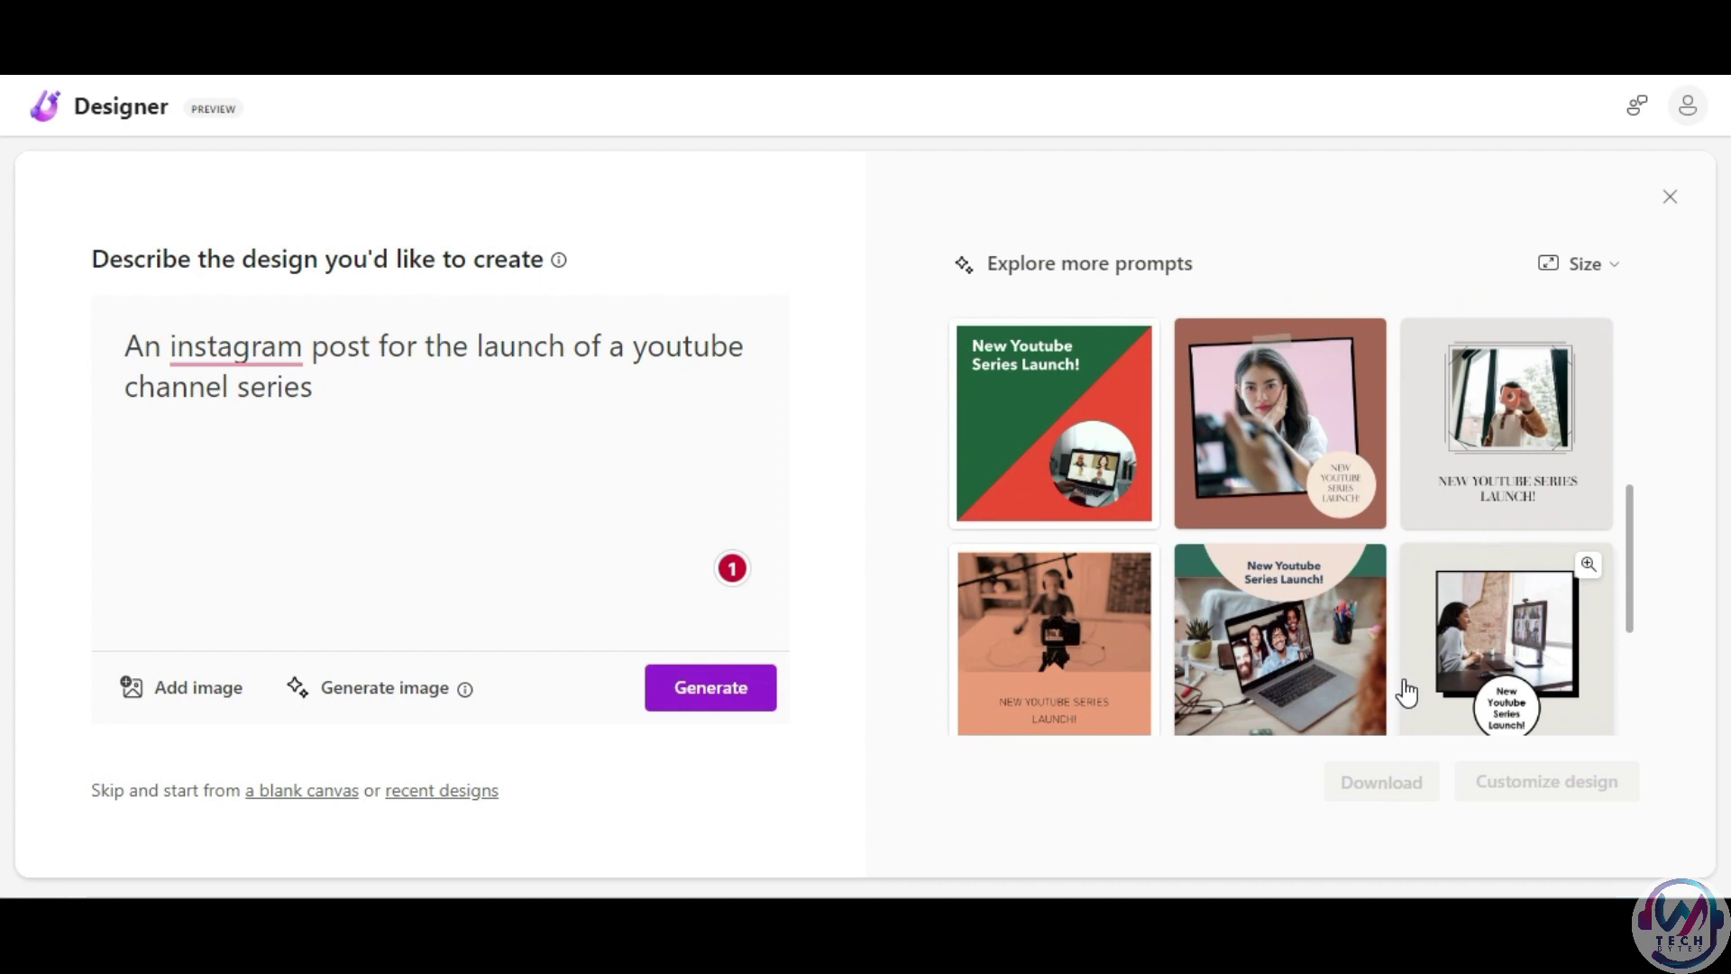
{"action": "scroll", "coordinate": [1407, 693], "scroll_direction": "up", "scroll_amount": 1}
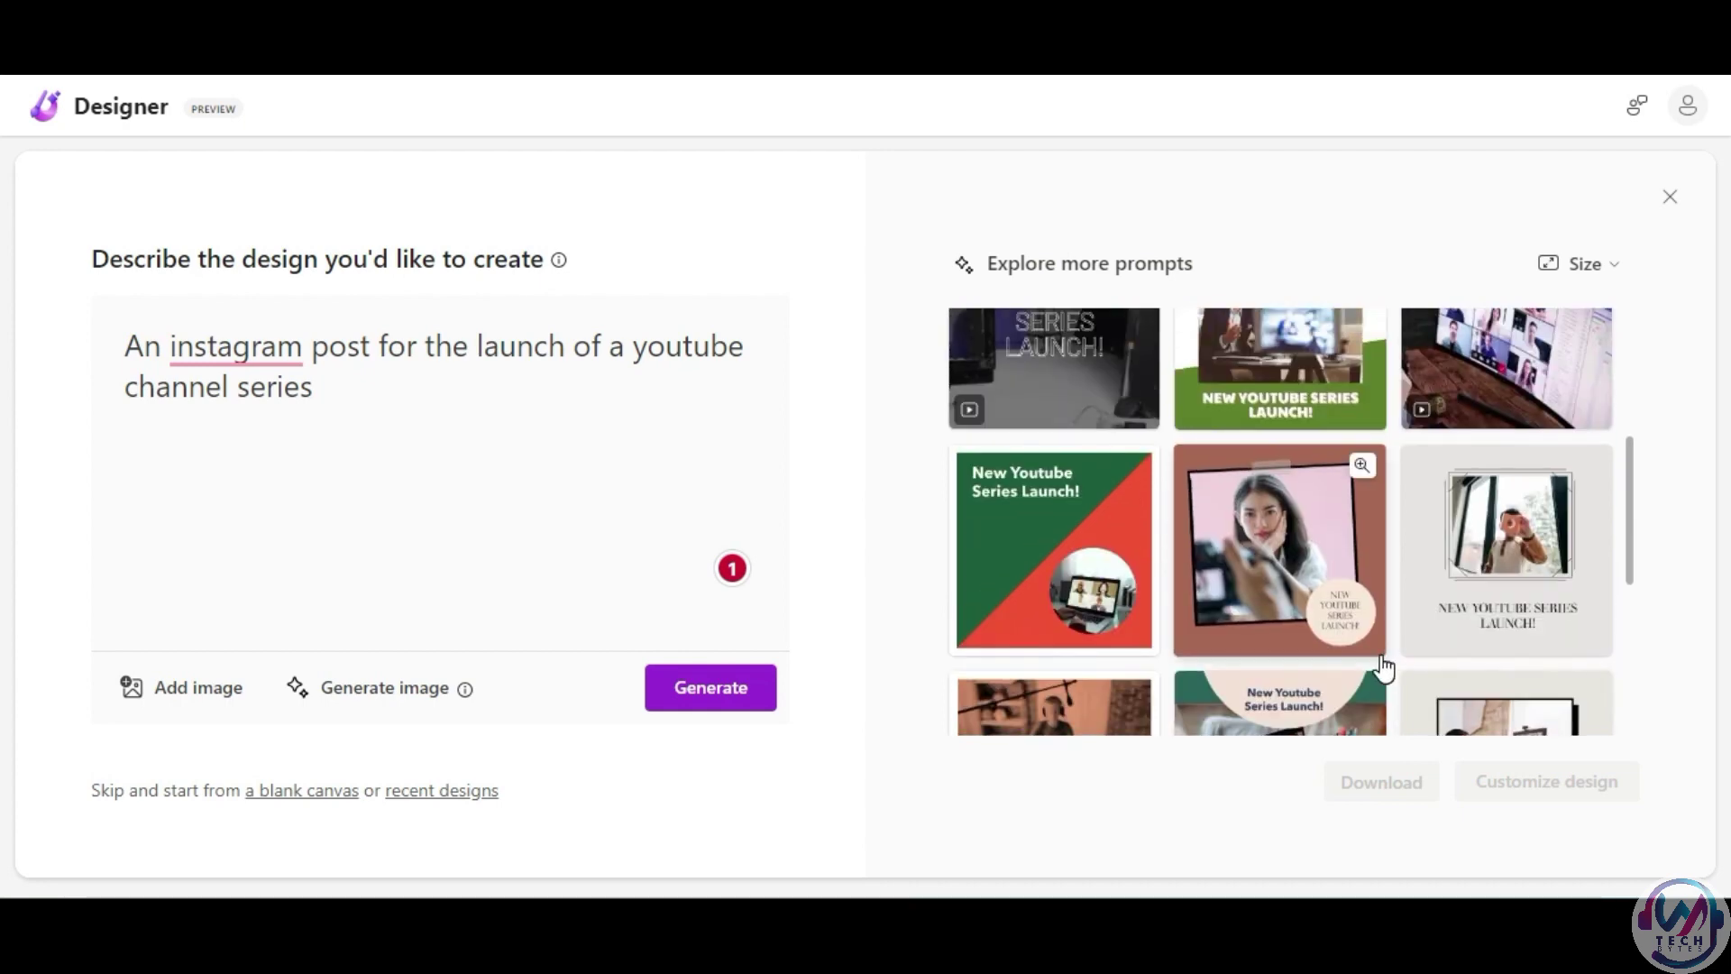
{"action": "scroll", "coordinate": [1397, 637], "scroll_direction": "up", "scroll_amount": 1}
{"action": "scroll", "coordinate": [1393, 602], "scroll_direction": "up", "scroll_amount": 2}
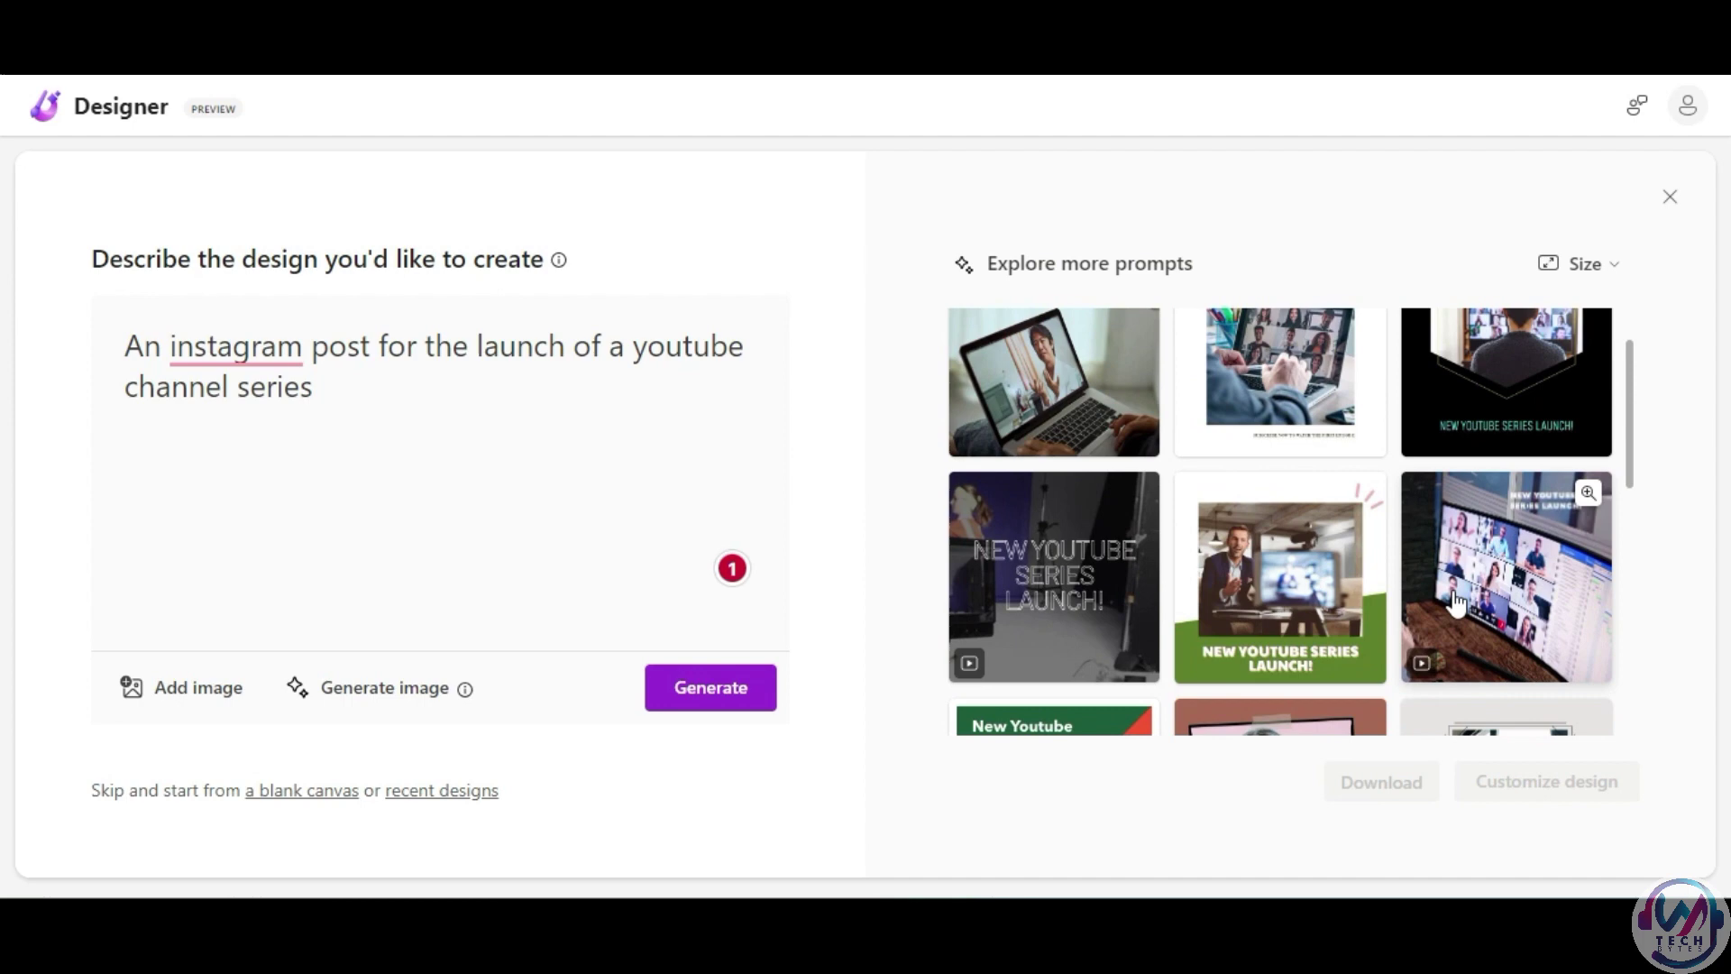
{"action": "scroll", "coordinate": [1132, 552], "scroll_direction": "up", "scroll_amount": 1}
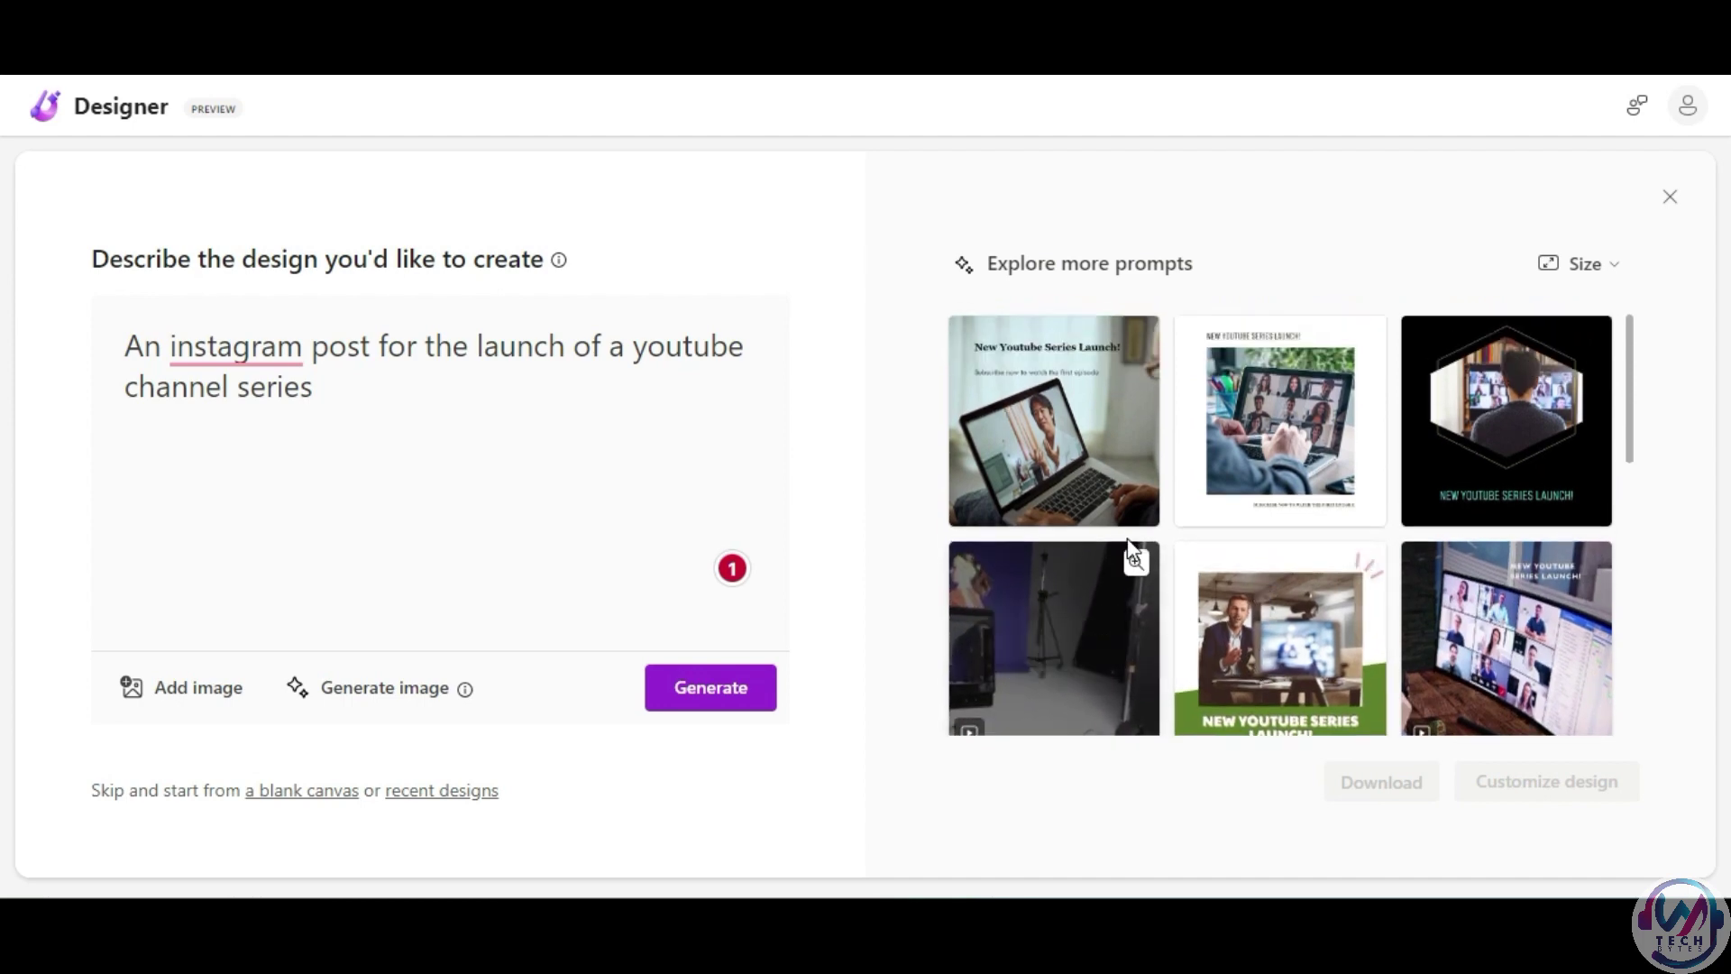
{"action": "scroll", "coordinate": [1397, 535], "scroll_direction": "down", "scroll_amount": 4}
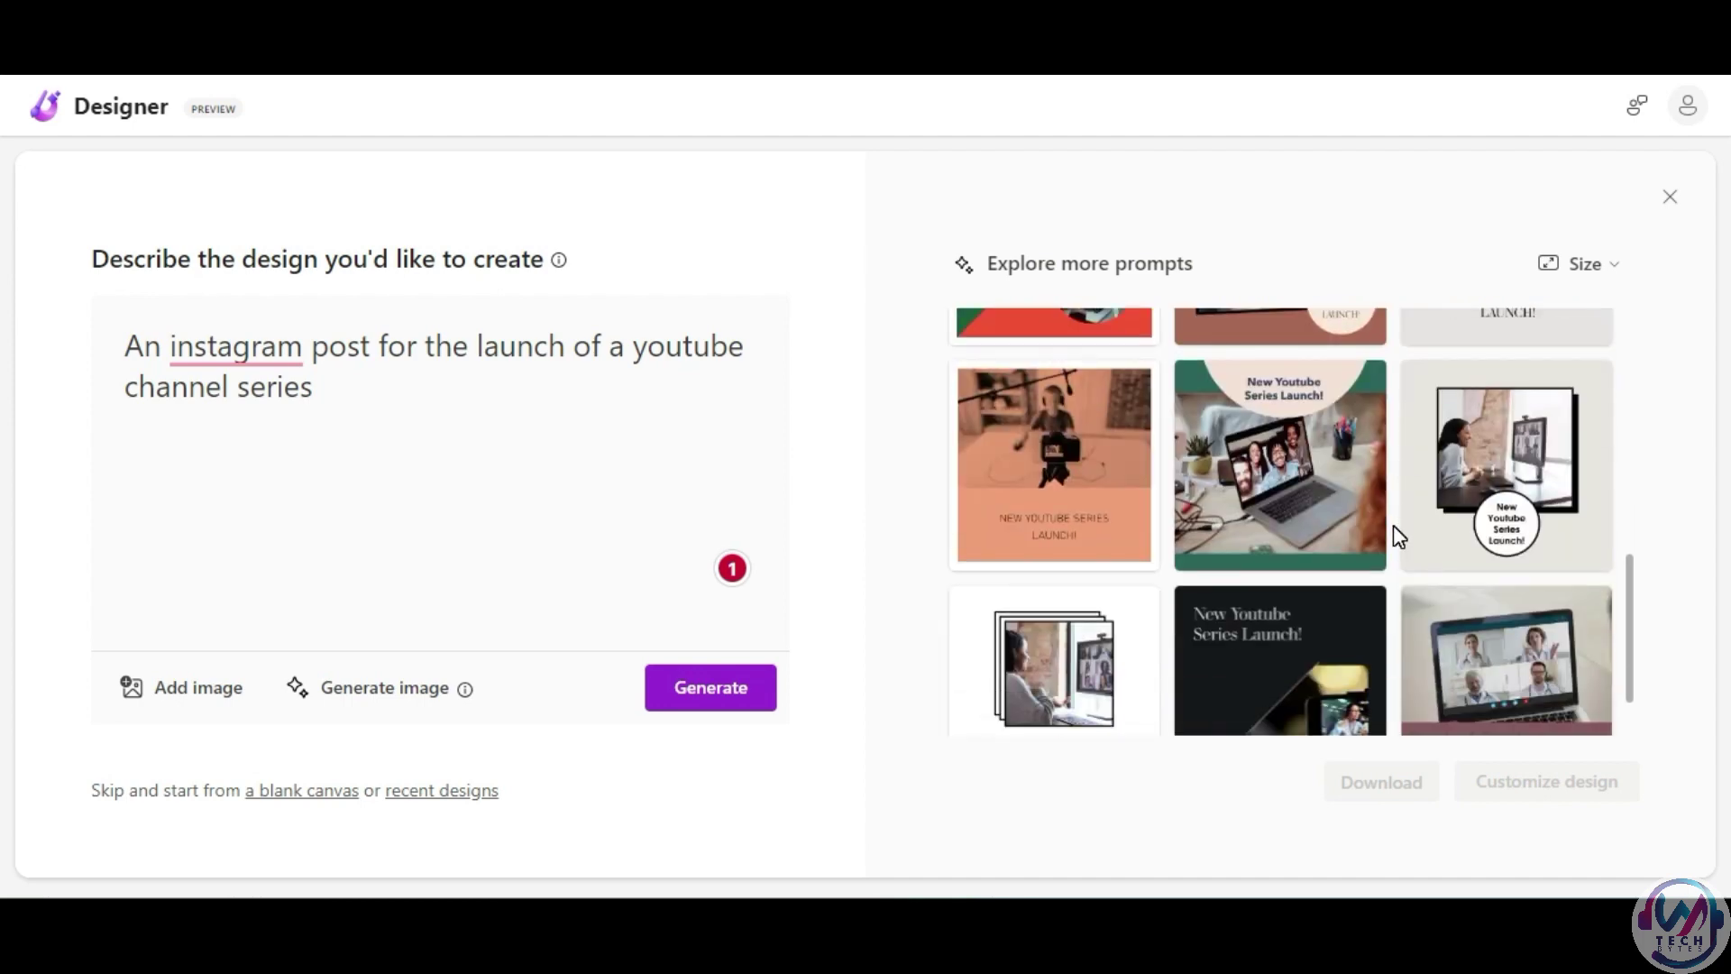
{"action": "scroll", "coordinate": [1393, 525], "scroll_direction": "down", "scroll_amount": 1}
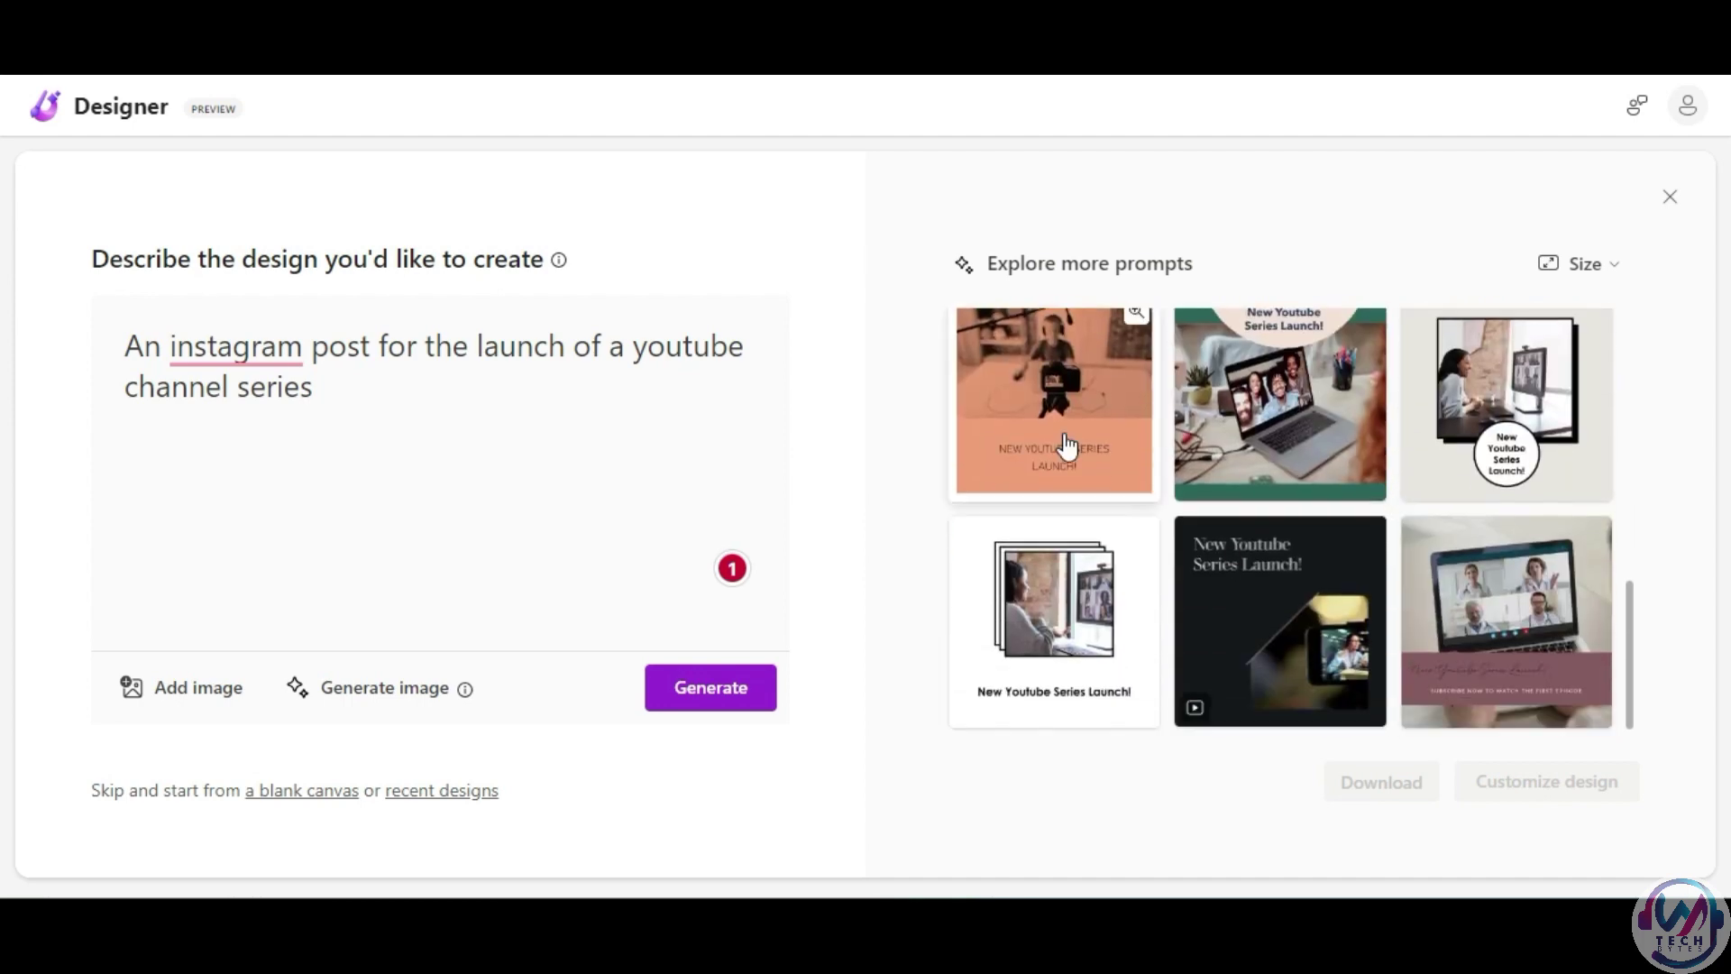
{"action": "left_click", "coordinate": [1080, 265]}
{"action": "left_click", "coordinate": [690, 691]}
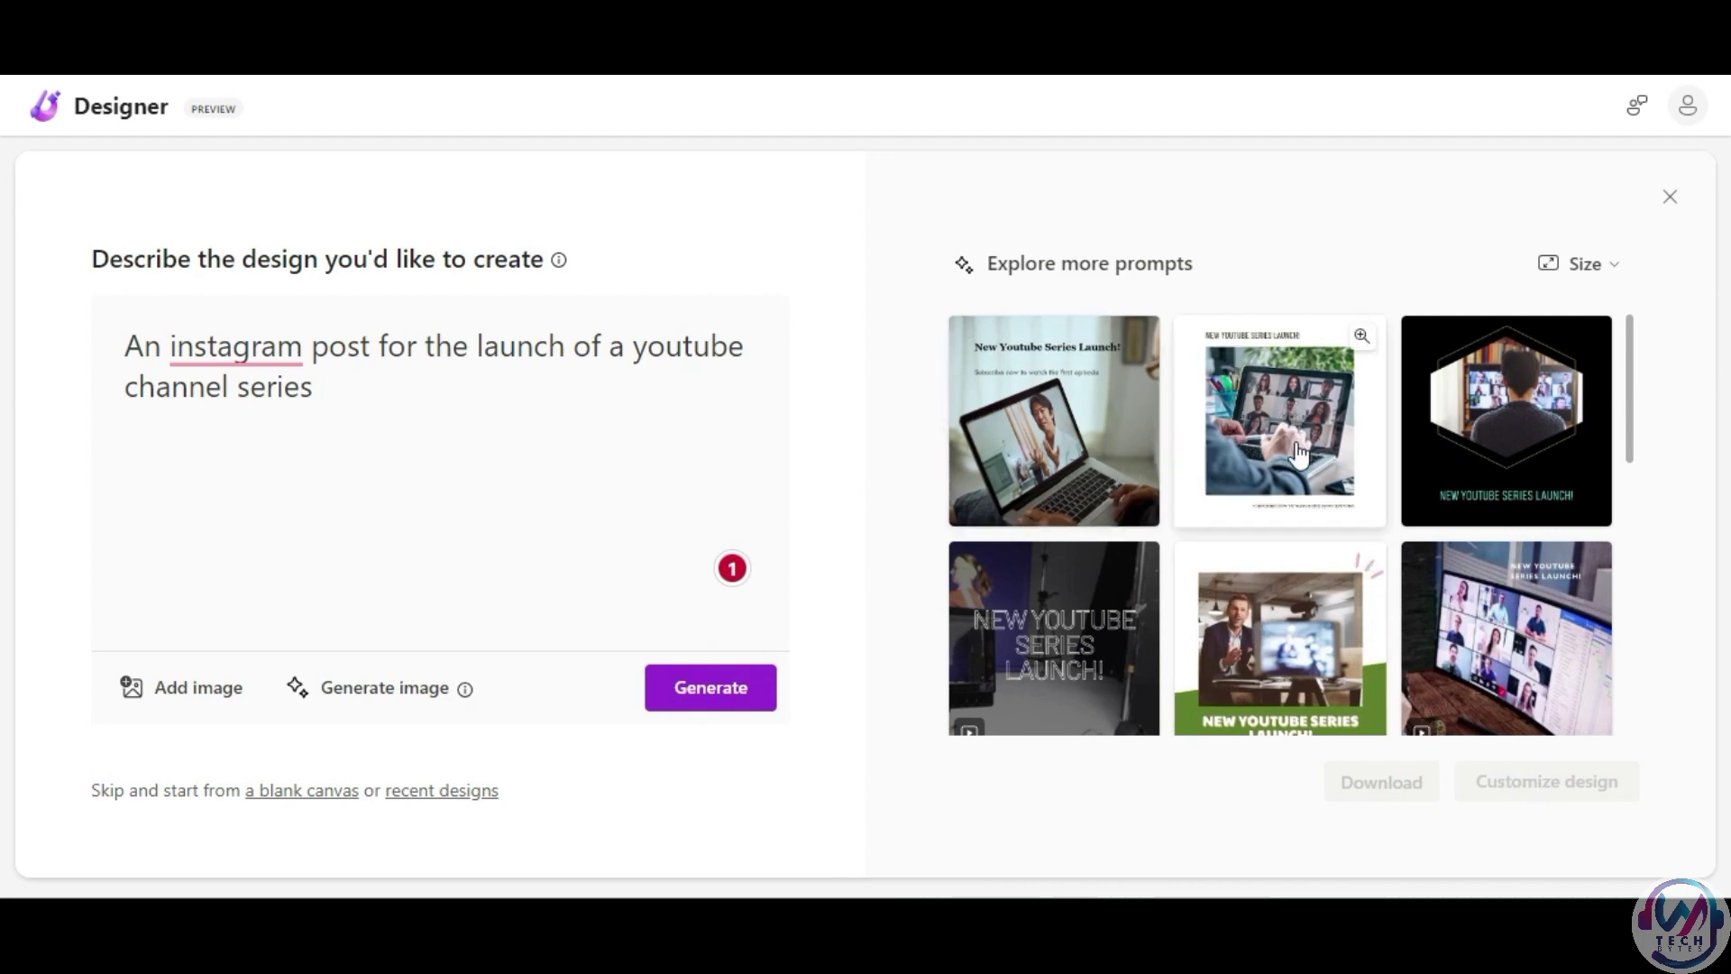
{"action": "scroll", "coordinate": [1299, 486], "scroll_direction": "down", "scroll_amount": 3}
{"action": "scroll", "coordinate": [1298, 487], "scroll_direction": "down", "scroll_amount": 2}
{"action": "scroll", "coordinate": [1299, 485], "scroll_direction": "down", "scroll_amount": 3}
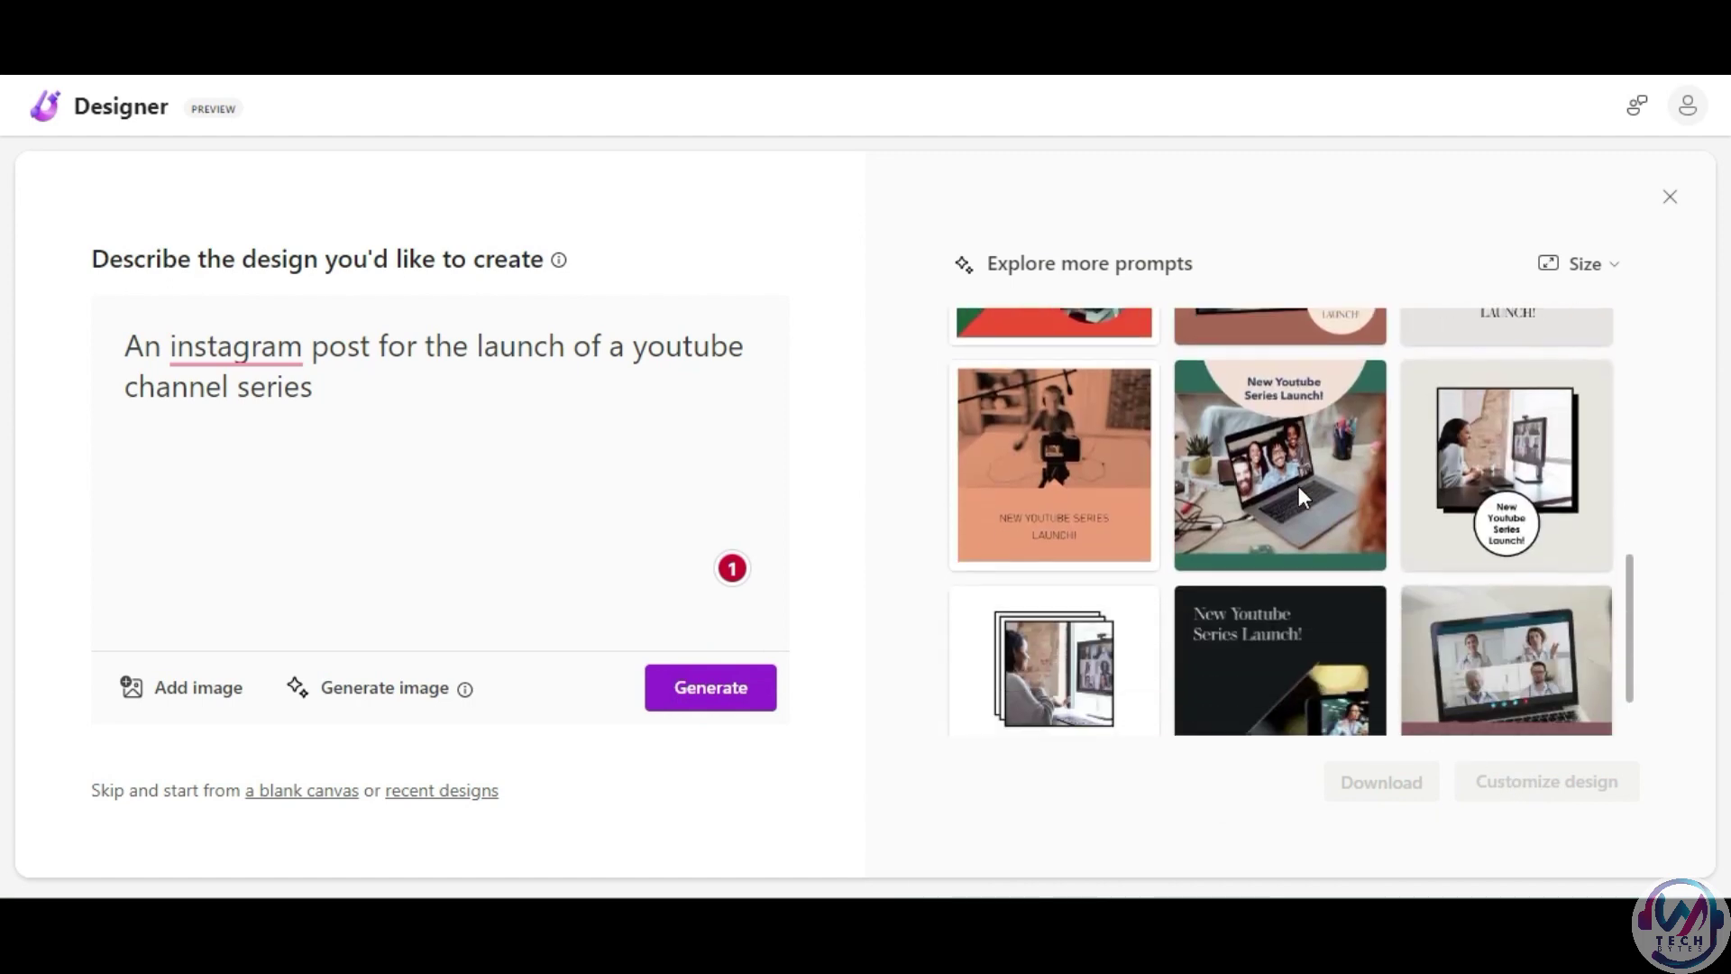
Regenerate Square designs from the detailed suggestion and customize the woman-on-bed launch design.
{"action": "left_click", "coordinate": [1585, 264]}
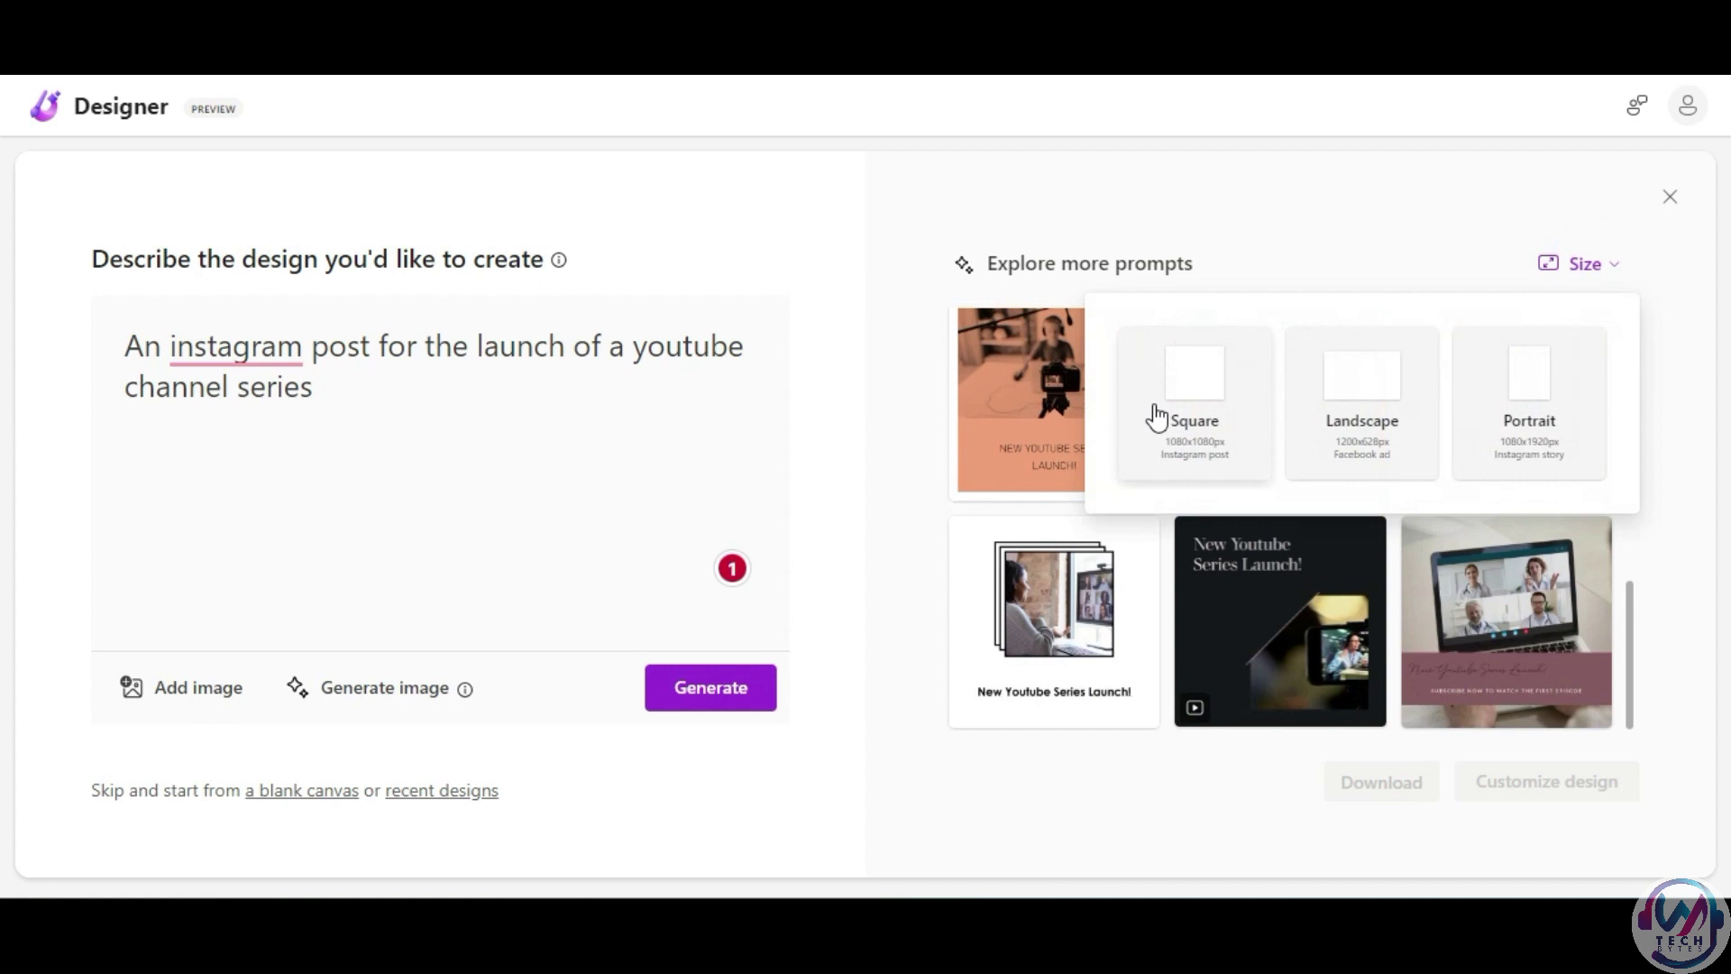
{"action": "left_click", "coordinate": [1251, 416]}
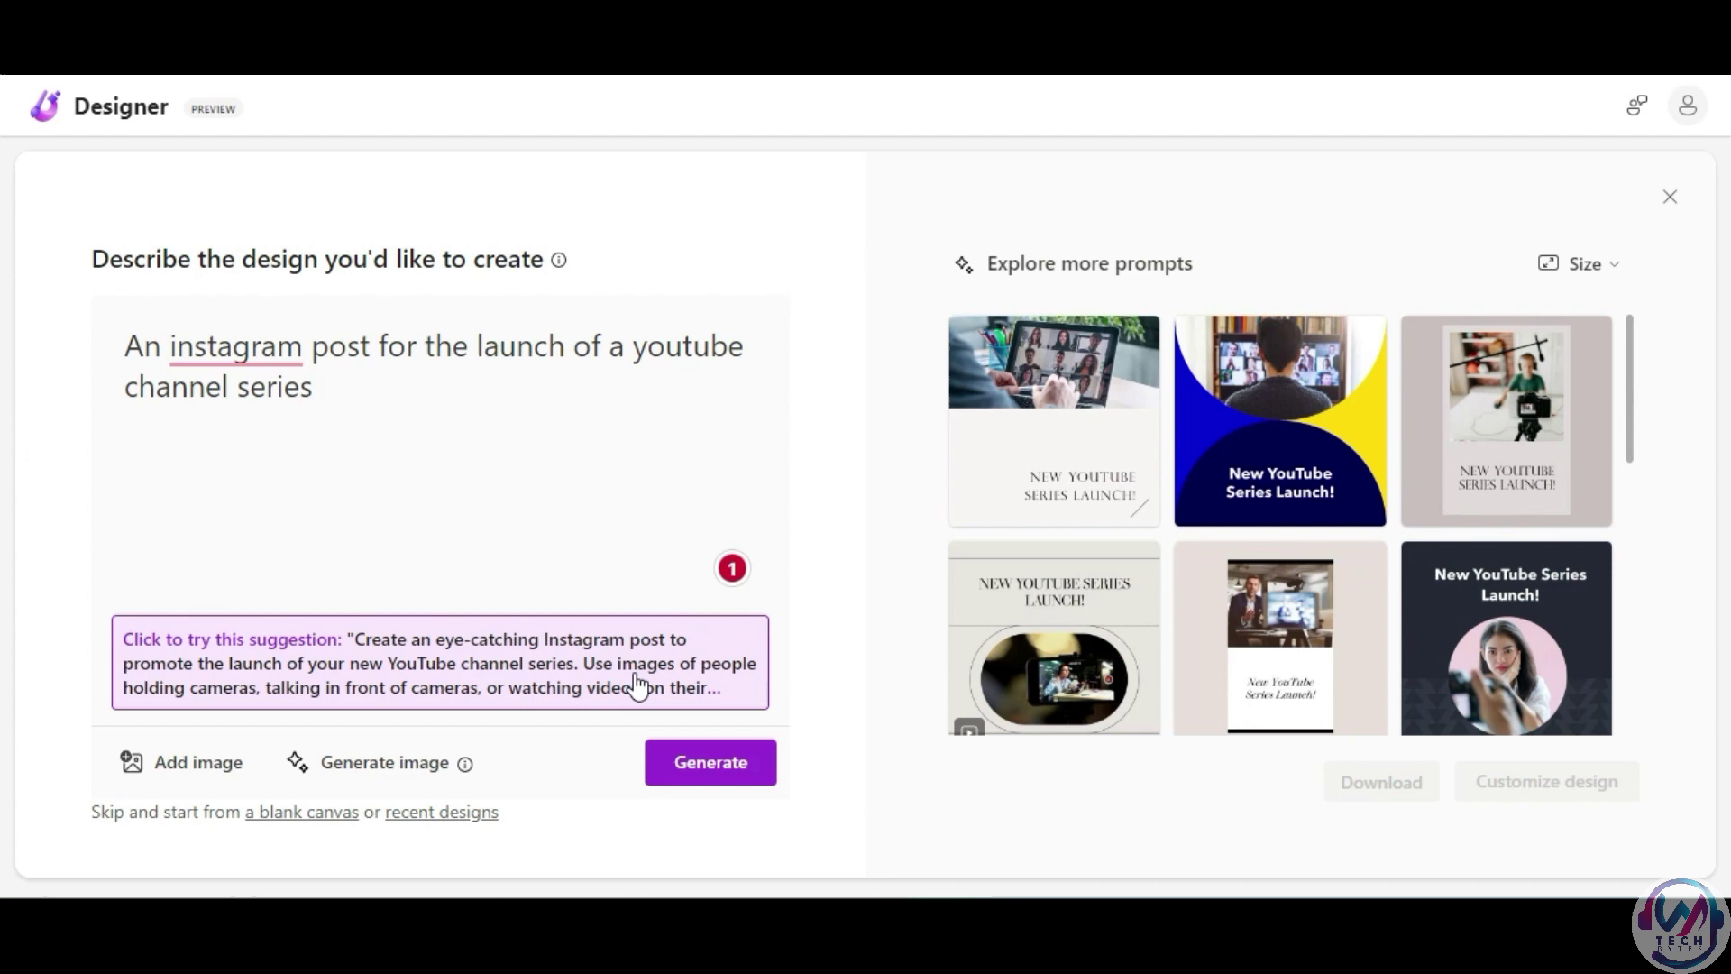
{"action": "left_click", "coordinate": [600, 680]}
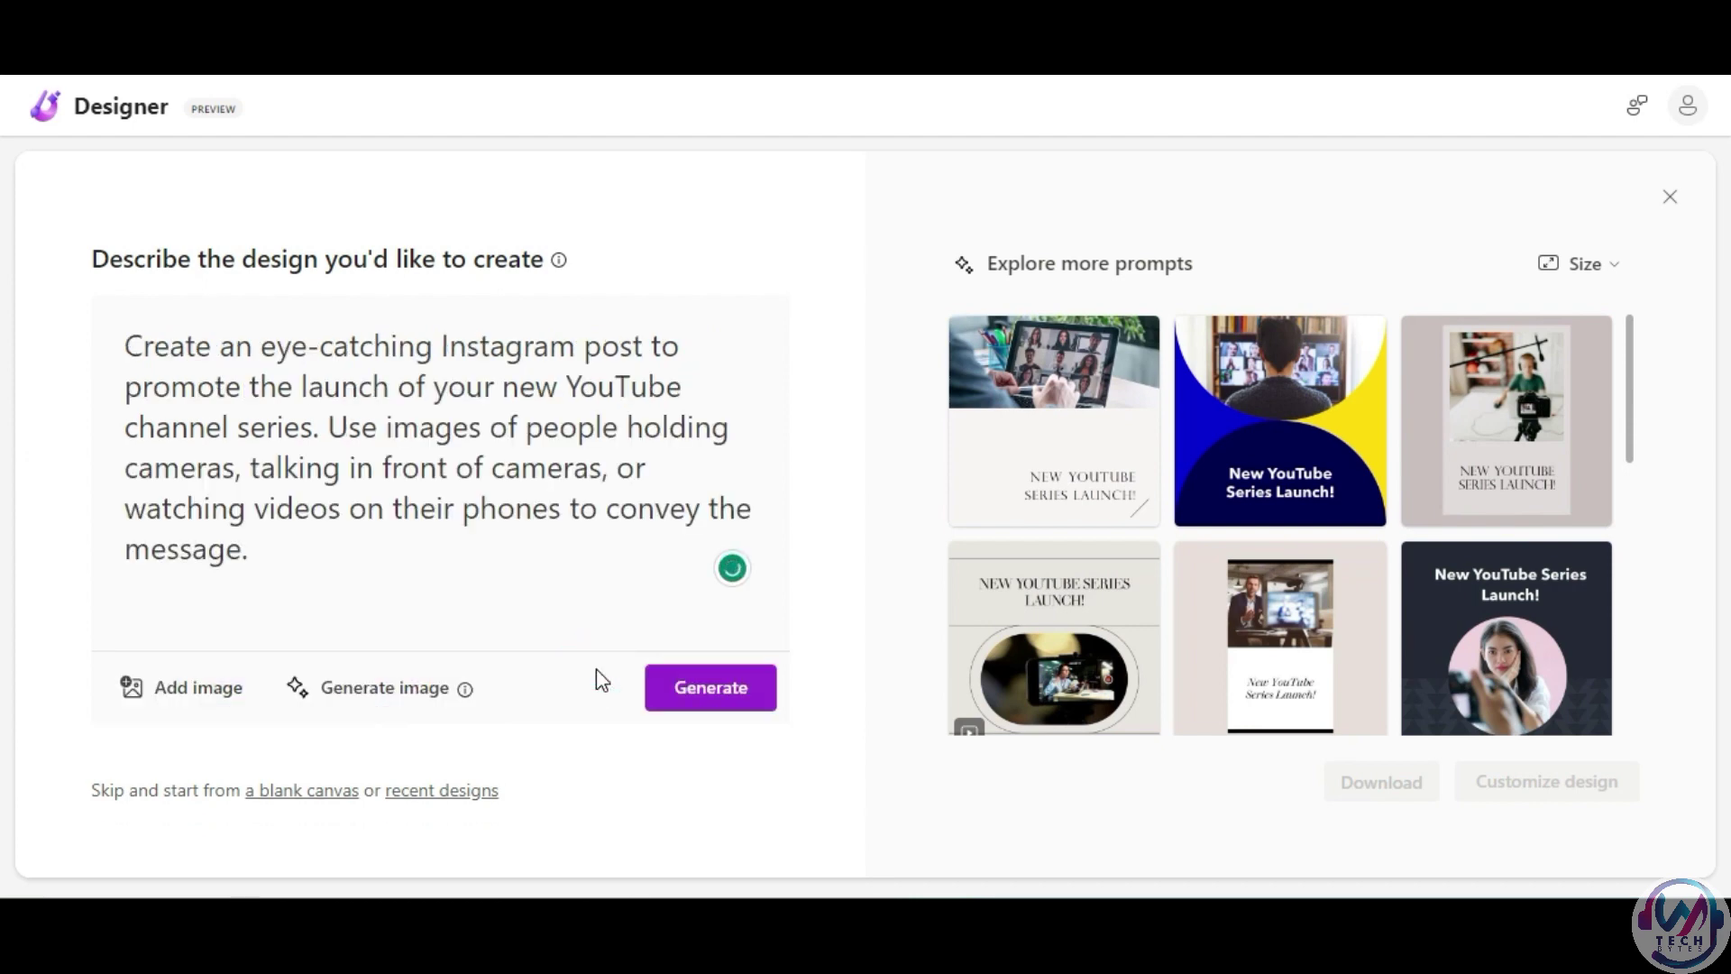
{"action": "left_click", "coordinate": [727, 687]}
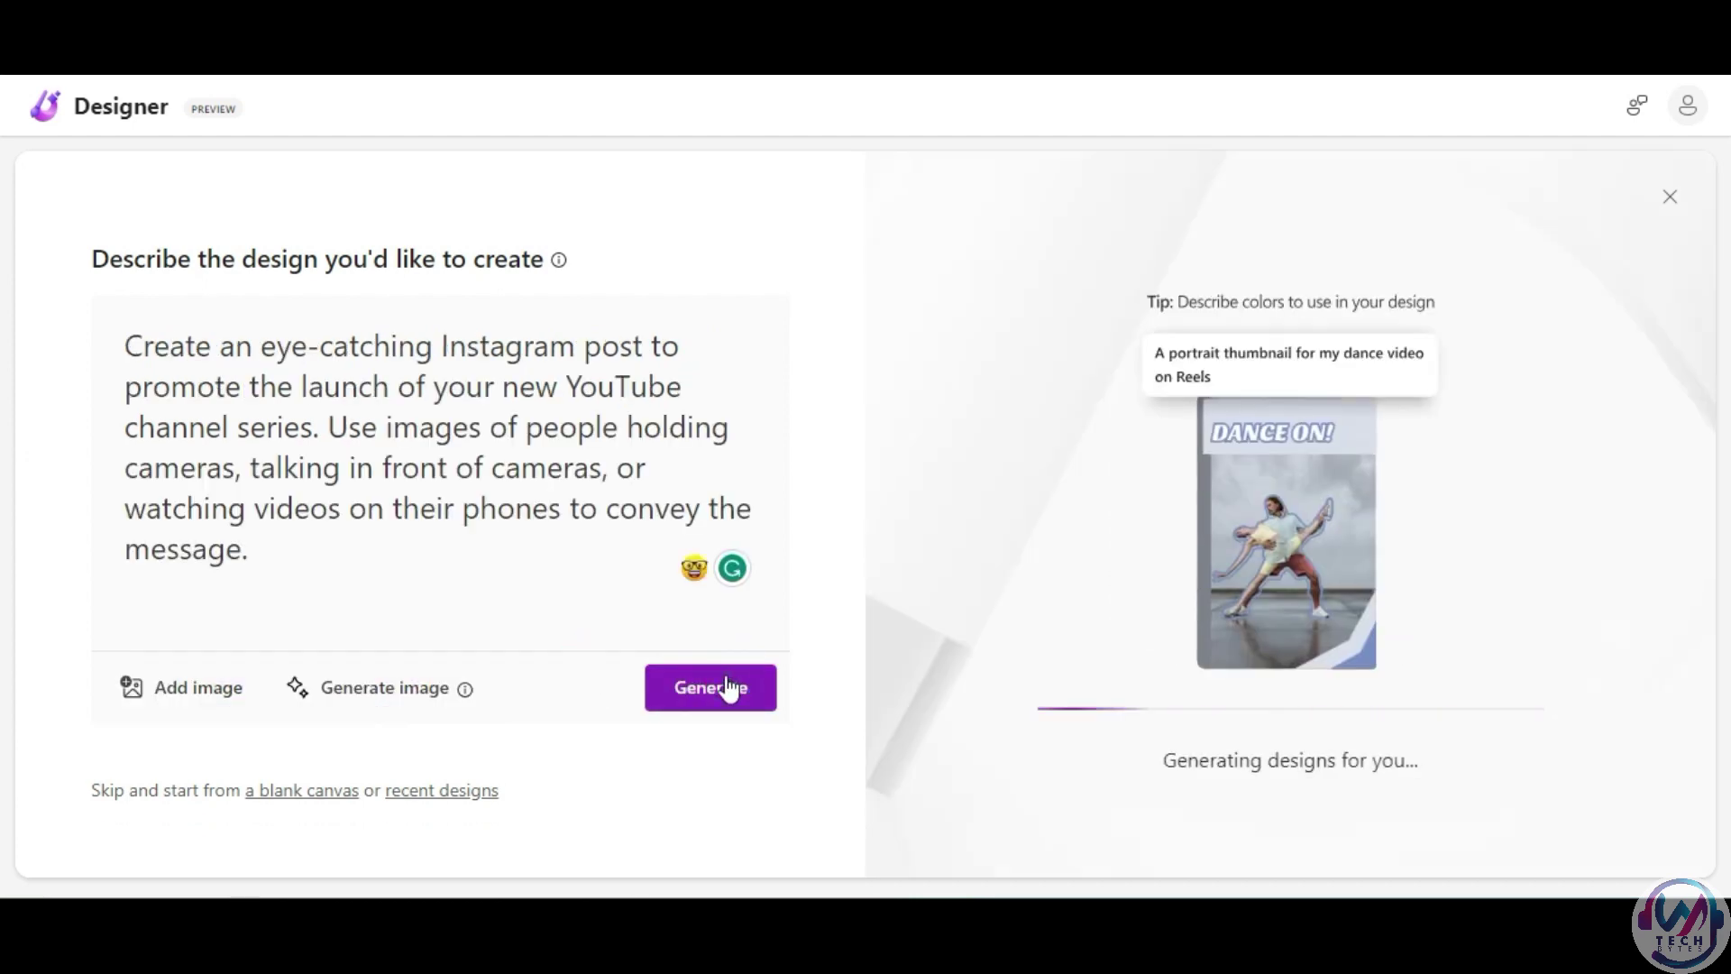
{"action": "scroll", "coordinate": [1162, 512], "scroll_direction": "down", "scroll_amount": 2}
{"action": "scroll", "coordinate": [1403, 618], "scroll_direction": "down", "scroll_amount": 1}
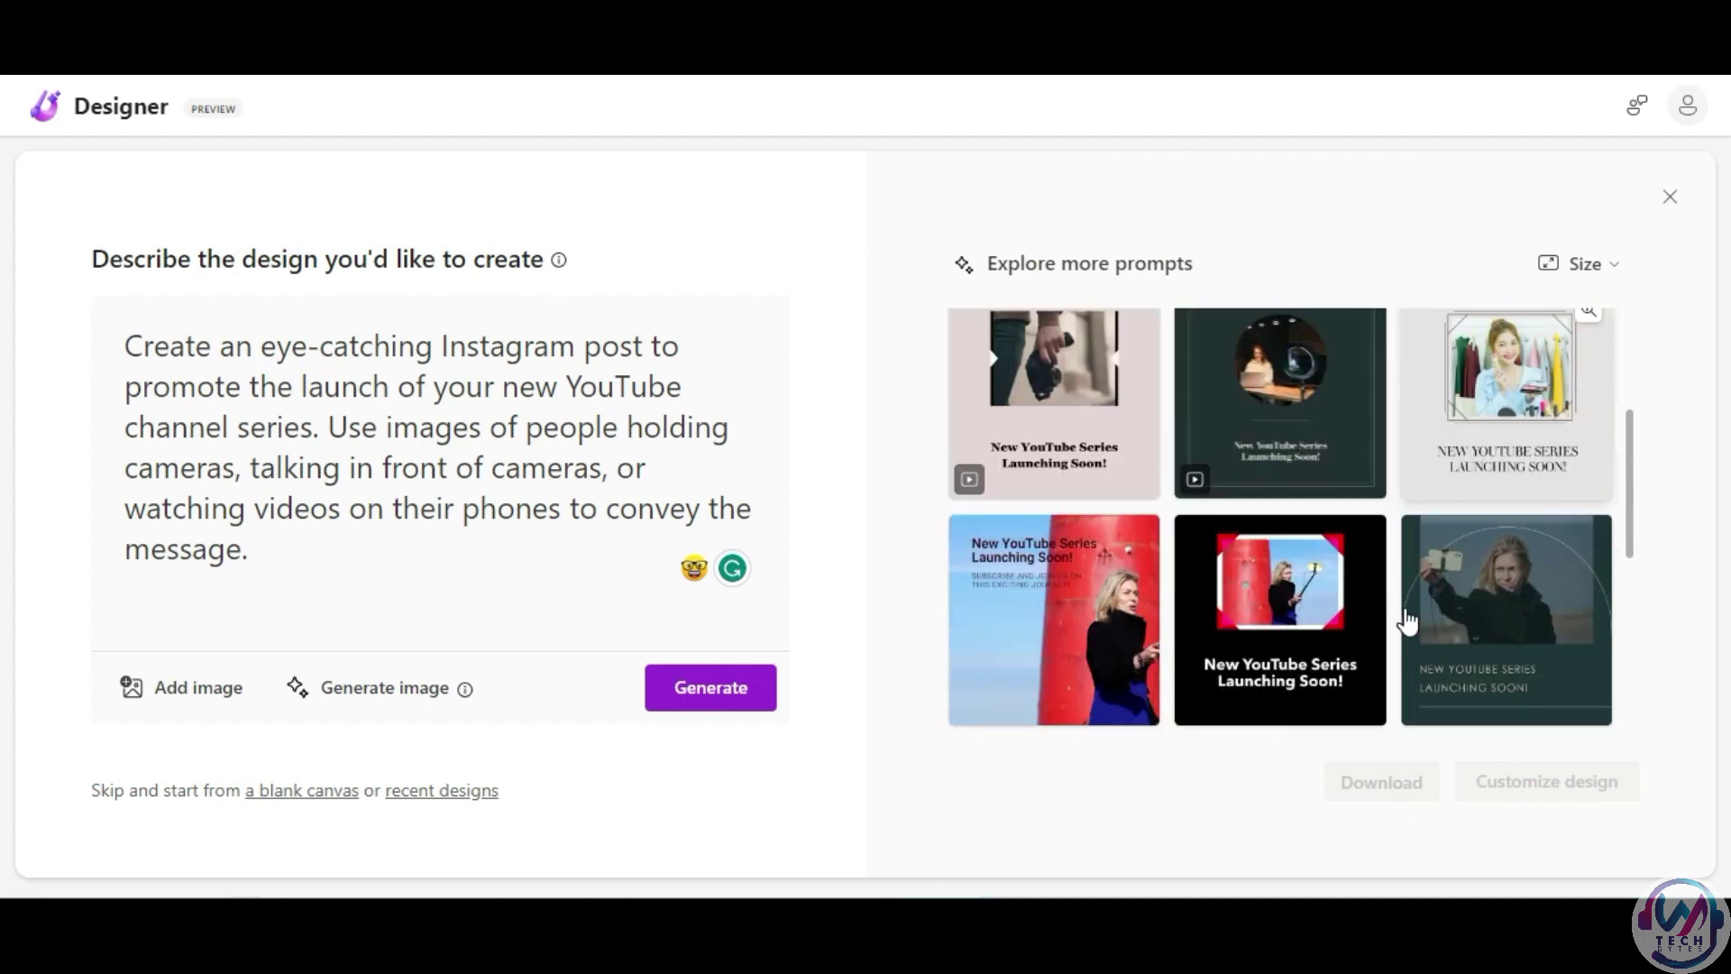
{"action": "scroll", "coordinate": [1403, 618], "scroll_direction": "down", "scroll_amount": 2}
{"action": "scroll", "coordinate": [1402, 617], "scroll_direction": "down", "scroll_amount": 2}
{"action": "scroll", "coordinate": [1406, 620], "scroll_direction": "up", "scroll_amount": 1}
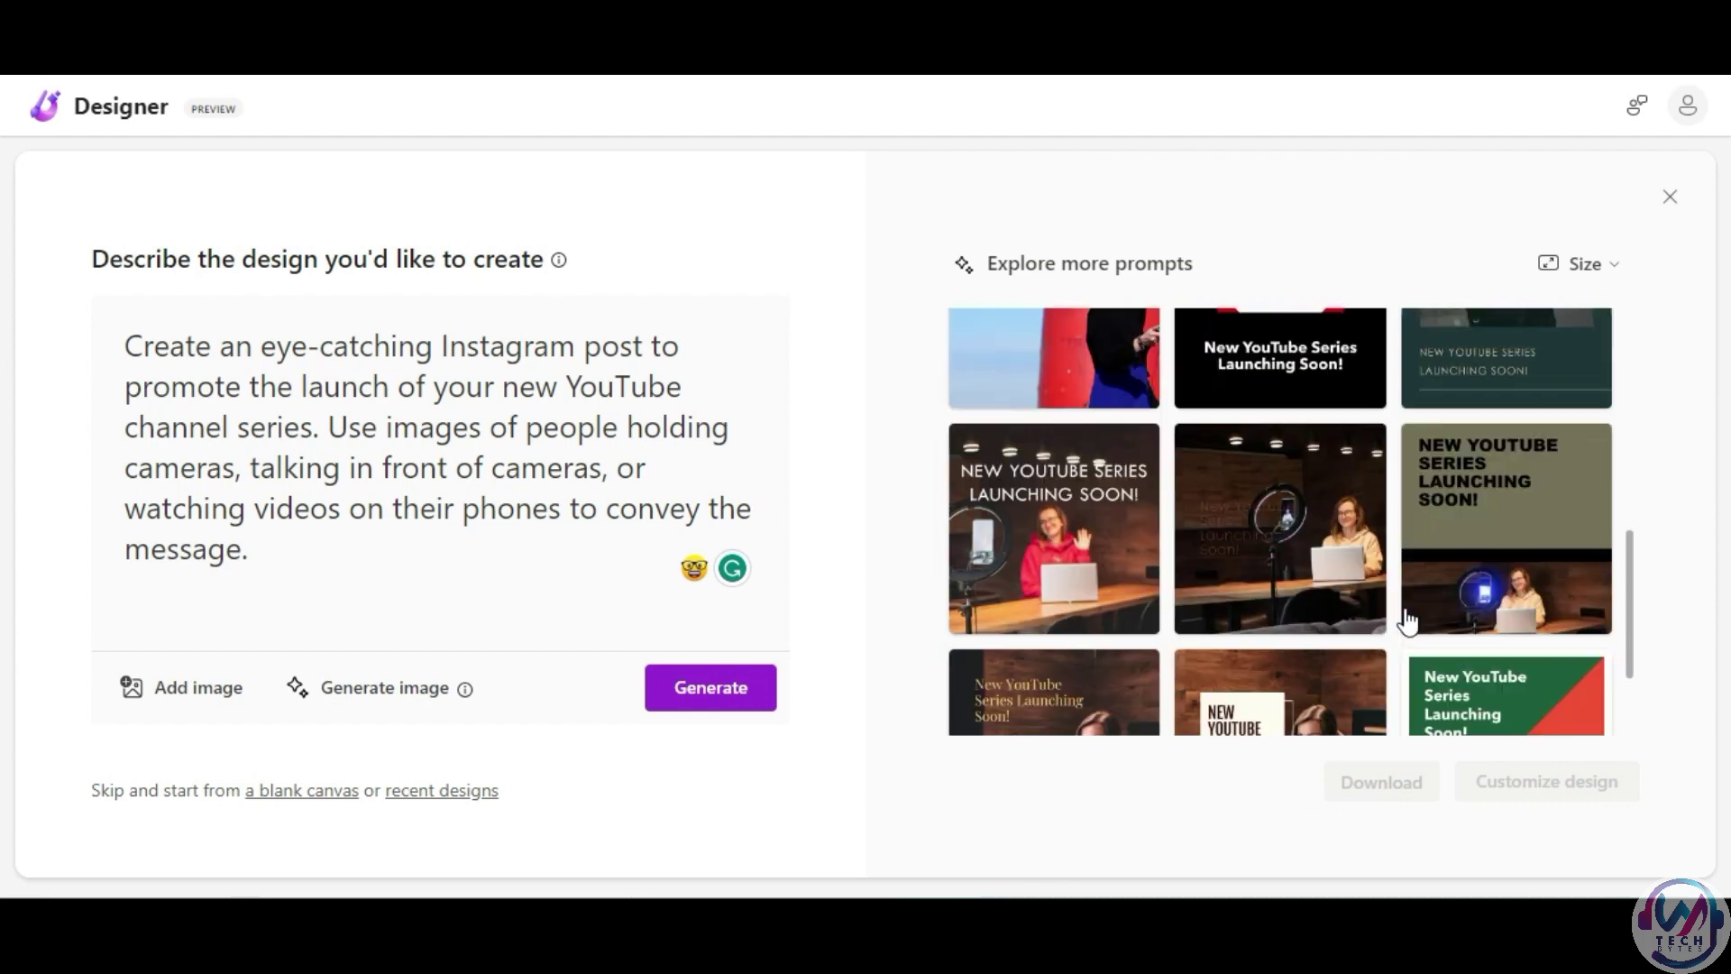
{"action": "scroll", "coordinate": [1406, 619], "scroll_direction": "down", "scroll_amount": 1}
{"action": "left_click", "coordinate": [1276, 609]}
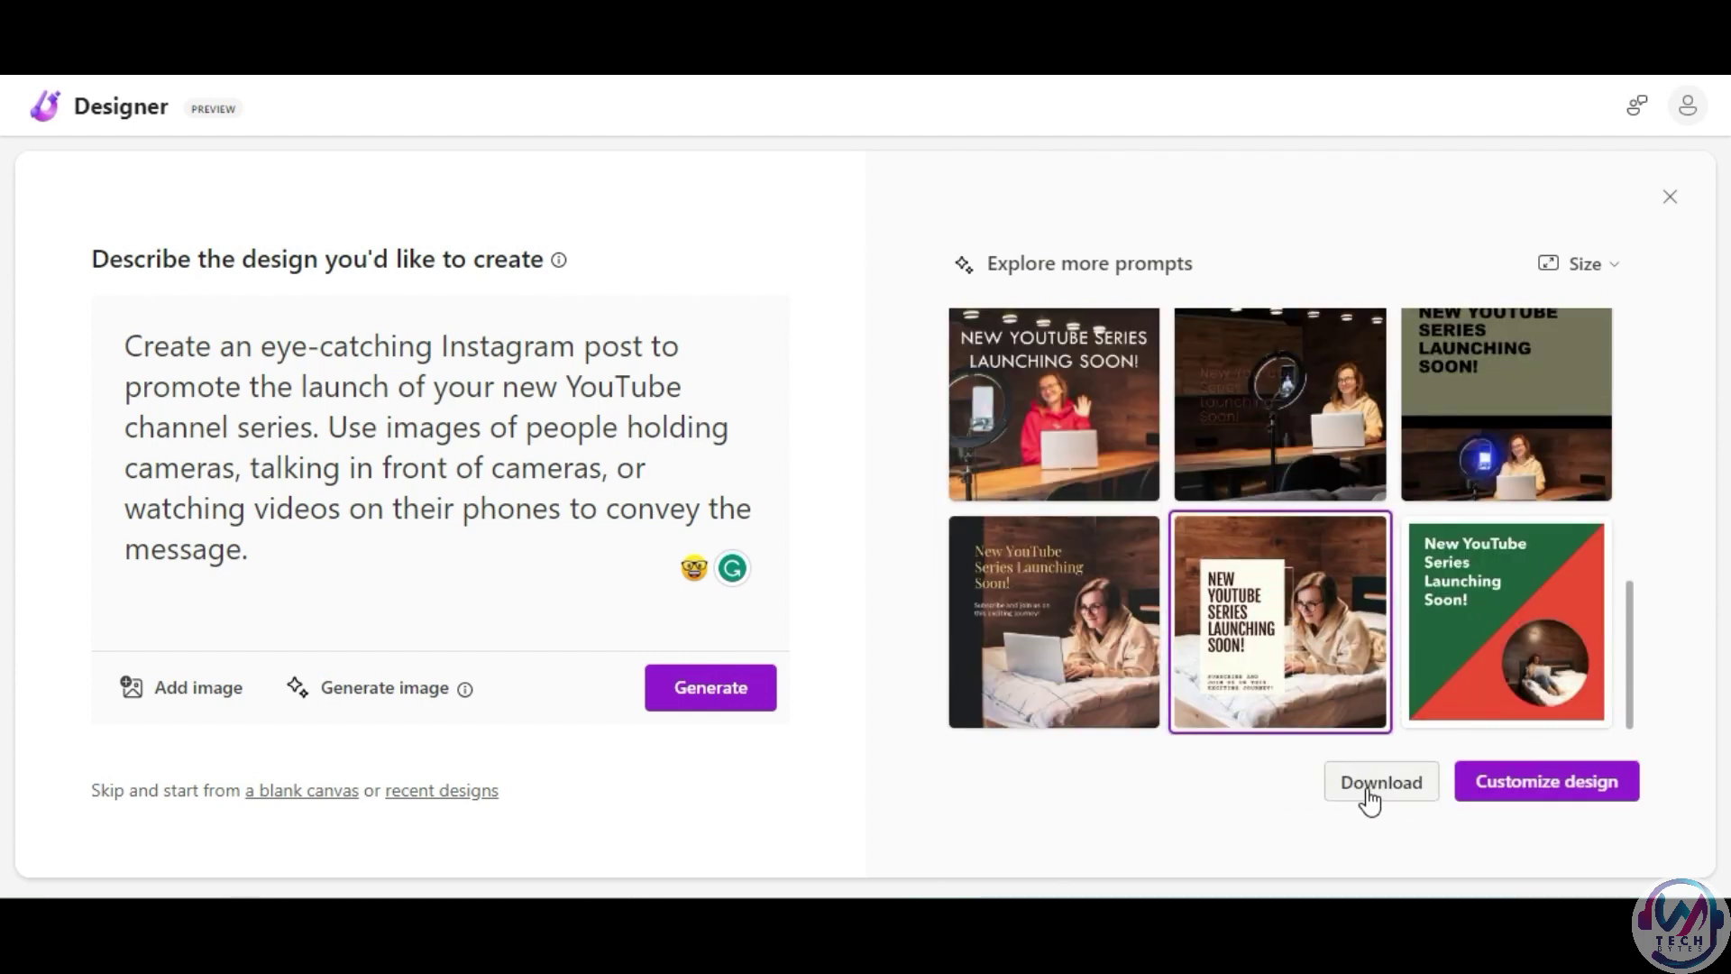
{"action": "left_click", "coordinate": [1545, 798]}
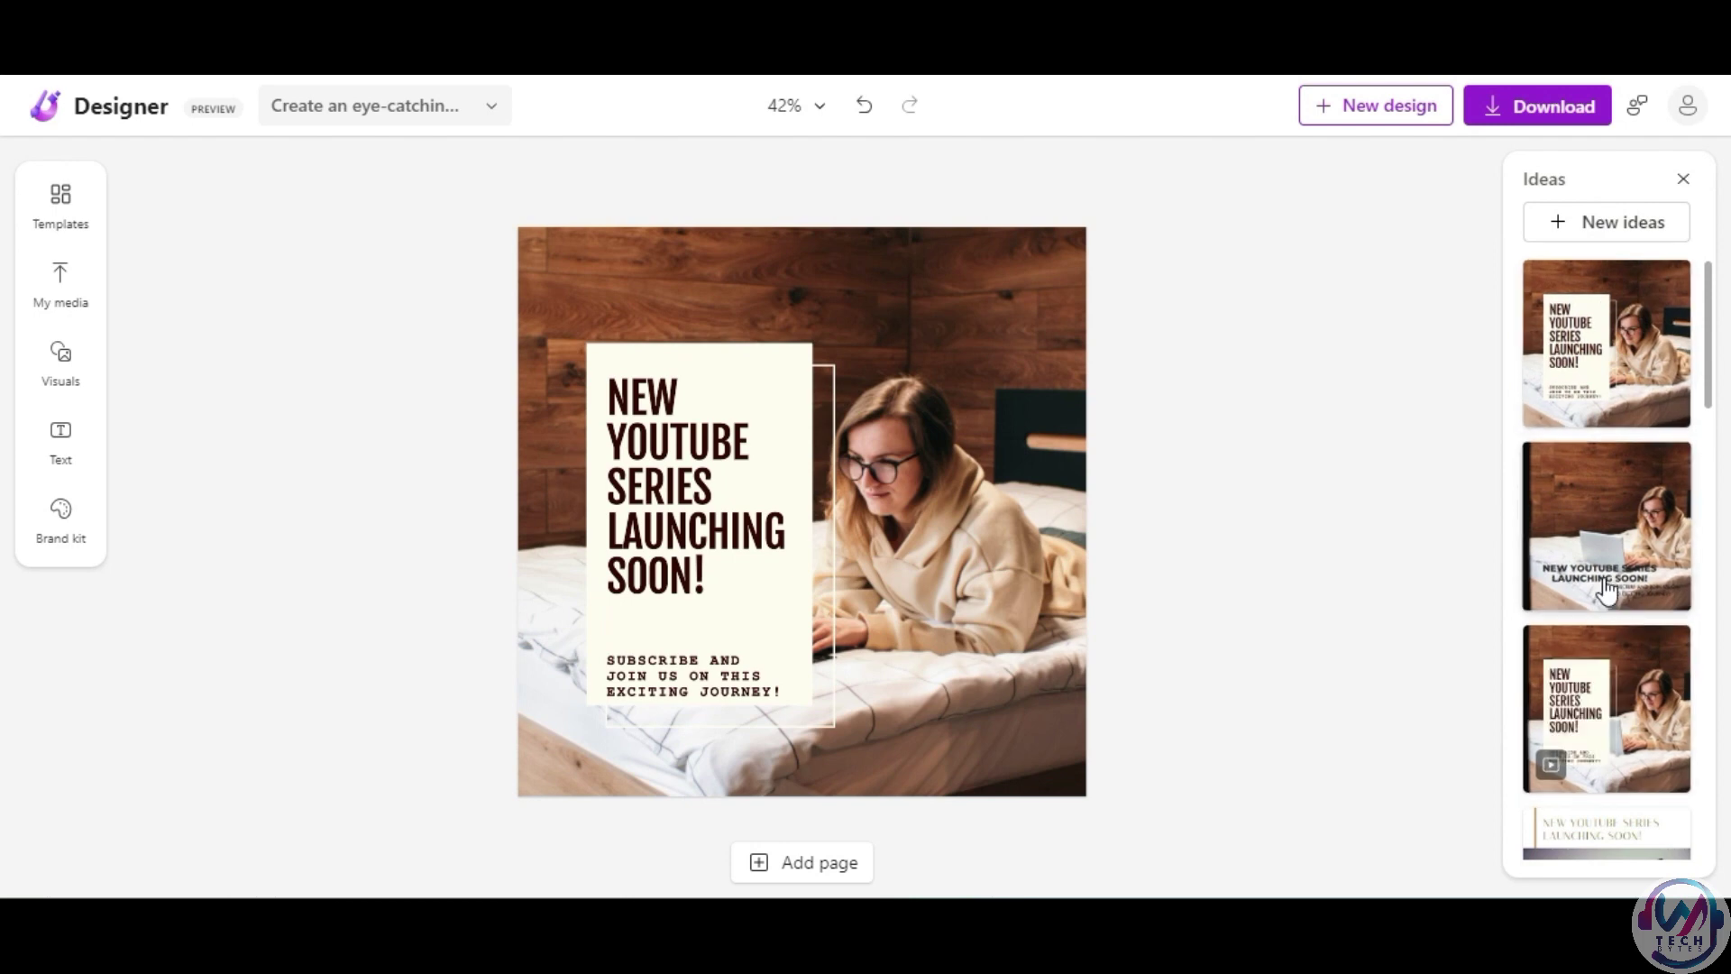
{"action": "scroll", "coordinate": [1607, 590], "scroll_direction": "down", "scroll_amount": 2}
{"action": "scroll", "coordinate": [1609, 590], "scroll_direction": "down", "scroll_amount": 2}
{"action": "scroll", "coordinate": [1607, 590], "scroll_direction": "down", "scroll_amount": 1}
{"action": "scroll", "coordinate": [1609, 589], "scroll_direction": "down", "scroll_amount": 2}
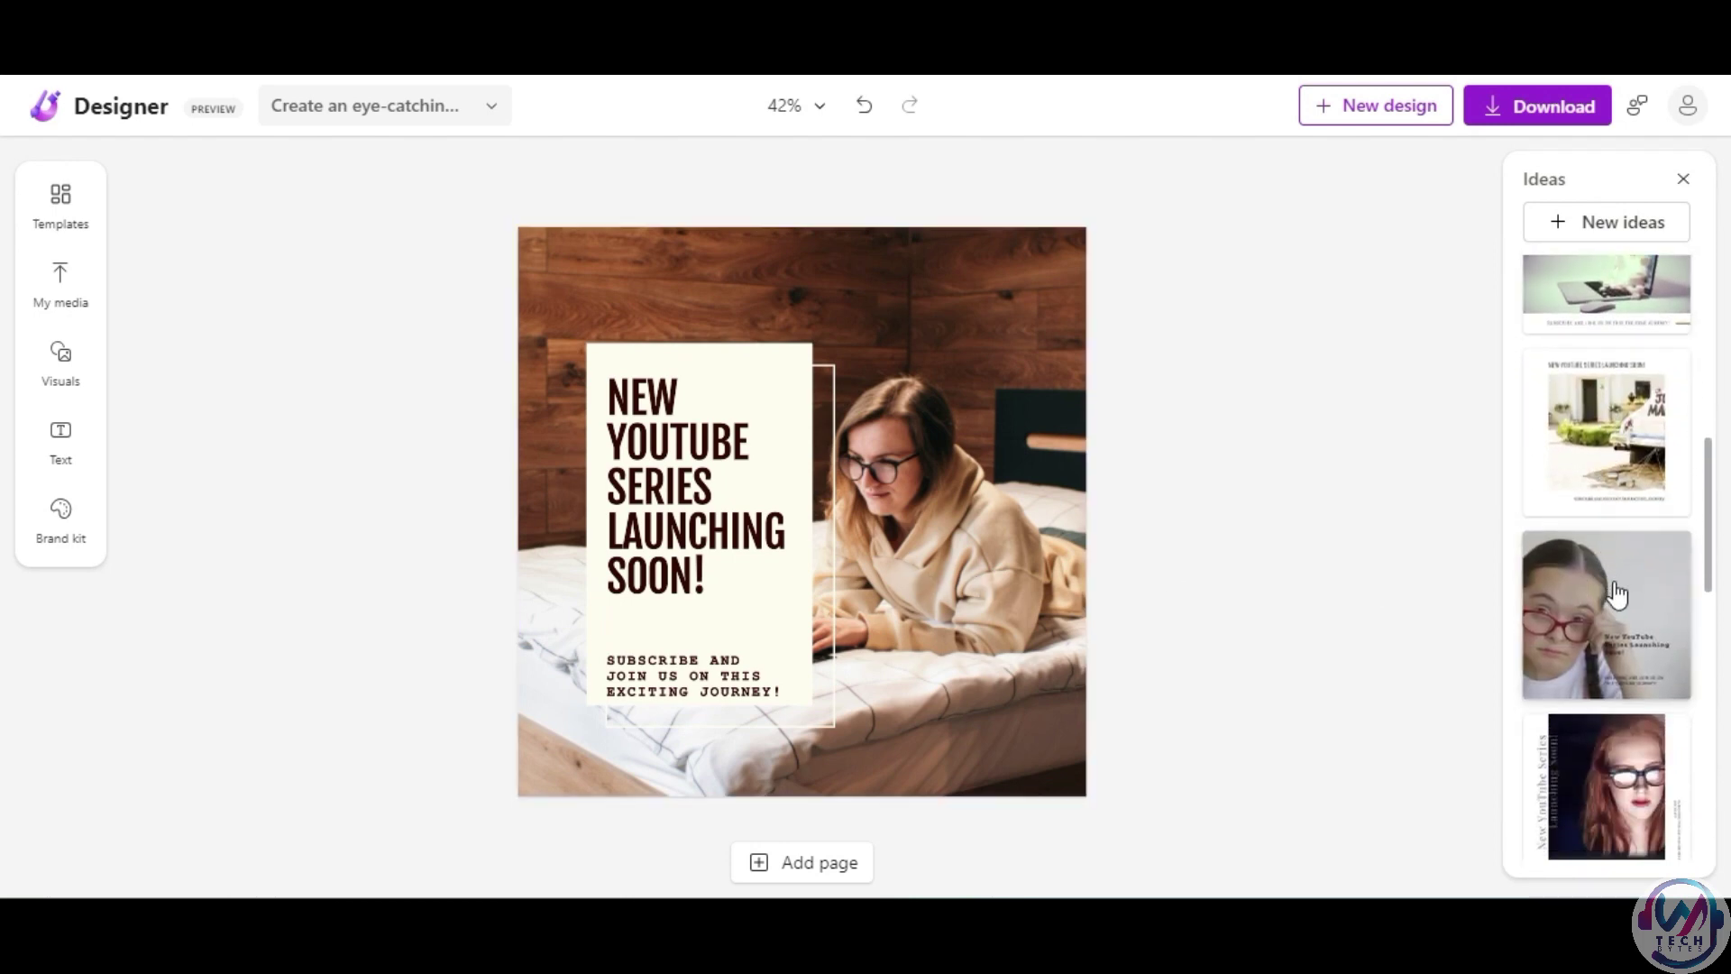
{"action": "scroll", "coordinate": [1609, 591], "scroll_direction": "down", "scroll_amount": 2}
{"action": "scroll", "coordinate": [1610, 590], "scroll_direction": "down", "scroll_amount": 2}
{"action": "scroll", "coordinate": [1609, 591], "scroll_direction": "down", "scroll_amount": 1}
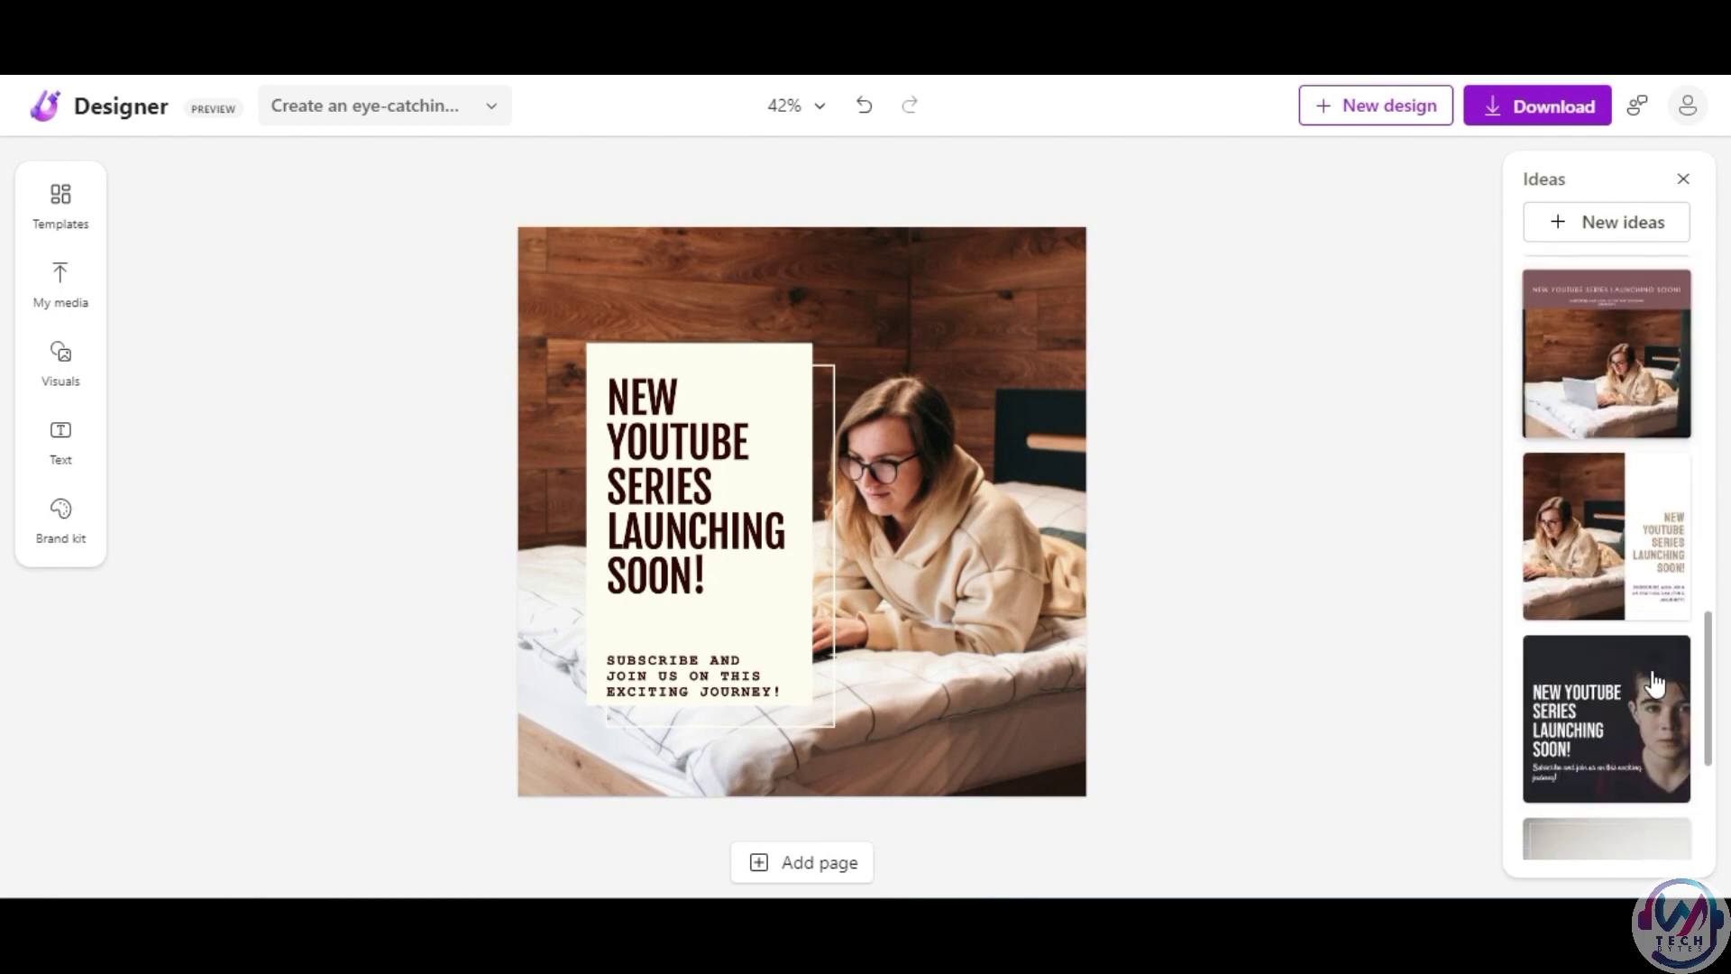
{"action": "scroll", "coordinate": [1644, 677], "scroll_direction": "down", "scroll_amount": 2}
Apply the dark 'New YouTube Series Launching Soon' idea with the boy's portrait.
{"action": "left_click", "coordinate": [1554, 457]}
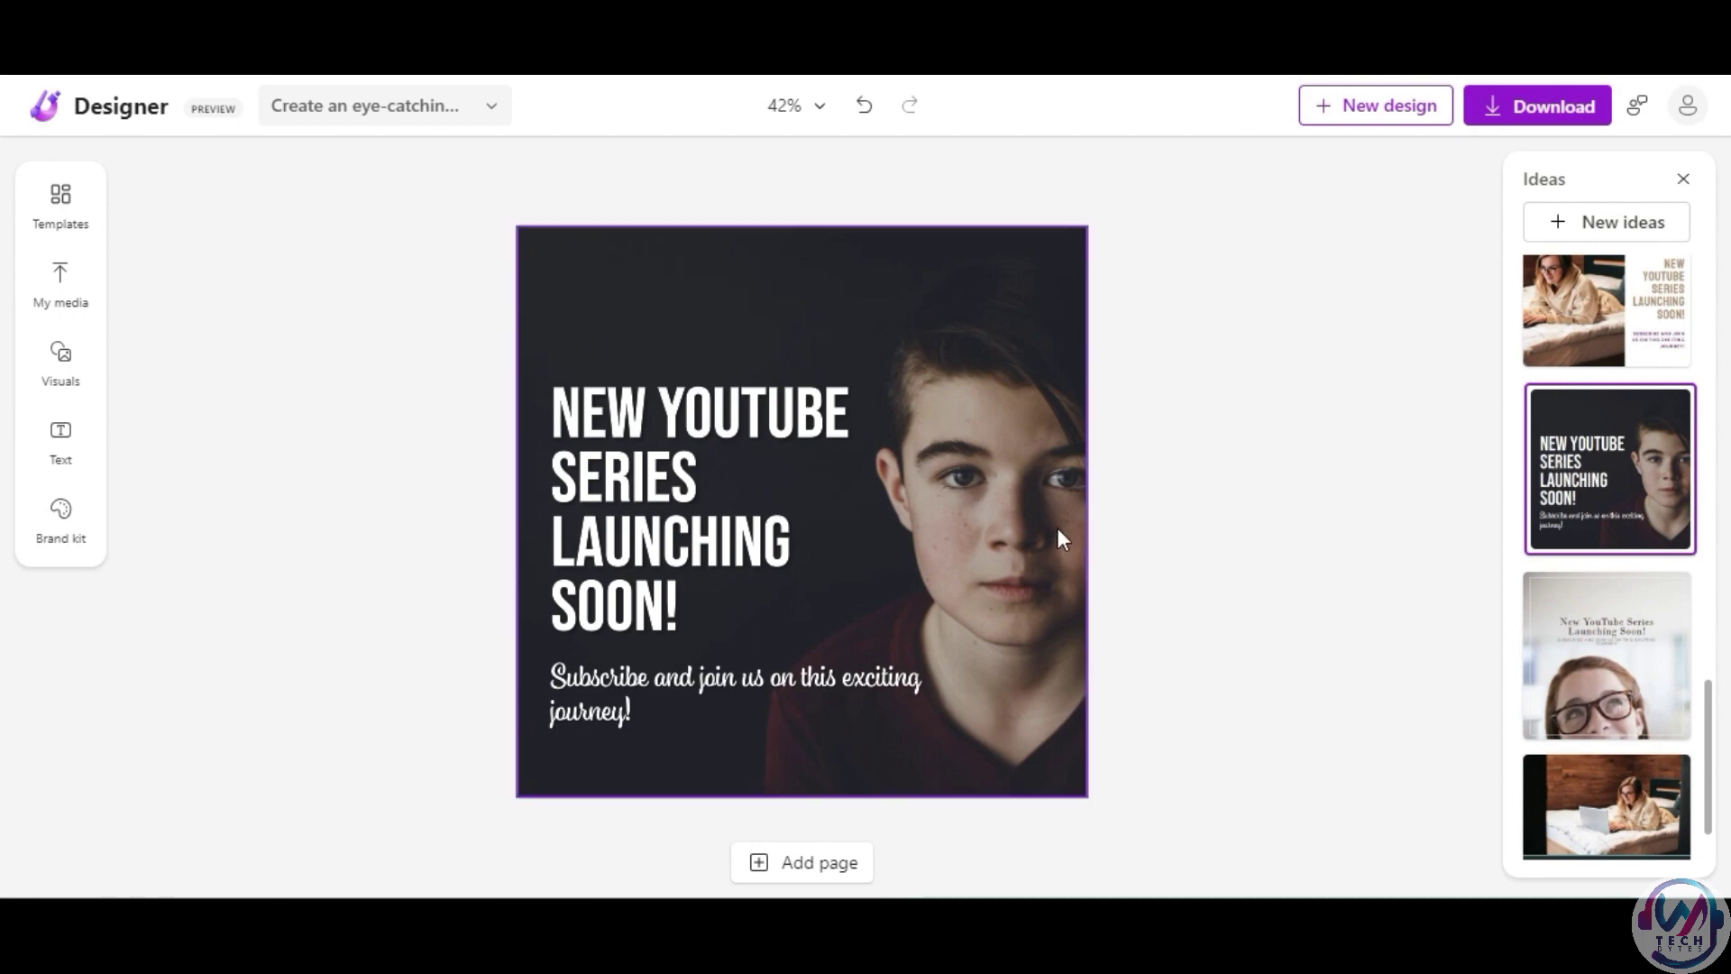
Select the launch headline and review its font options, keeping Bebas Neue.
{"action": "left_click", "coordinate": [1016, 508]}
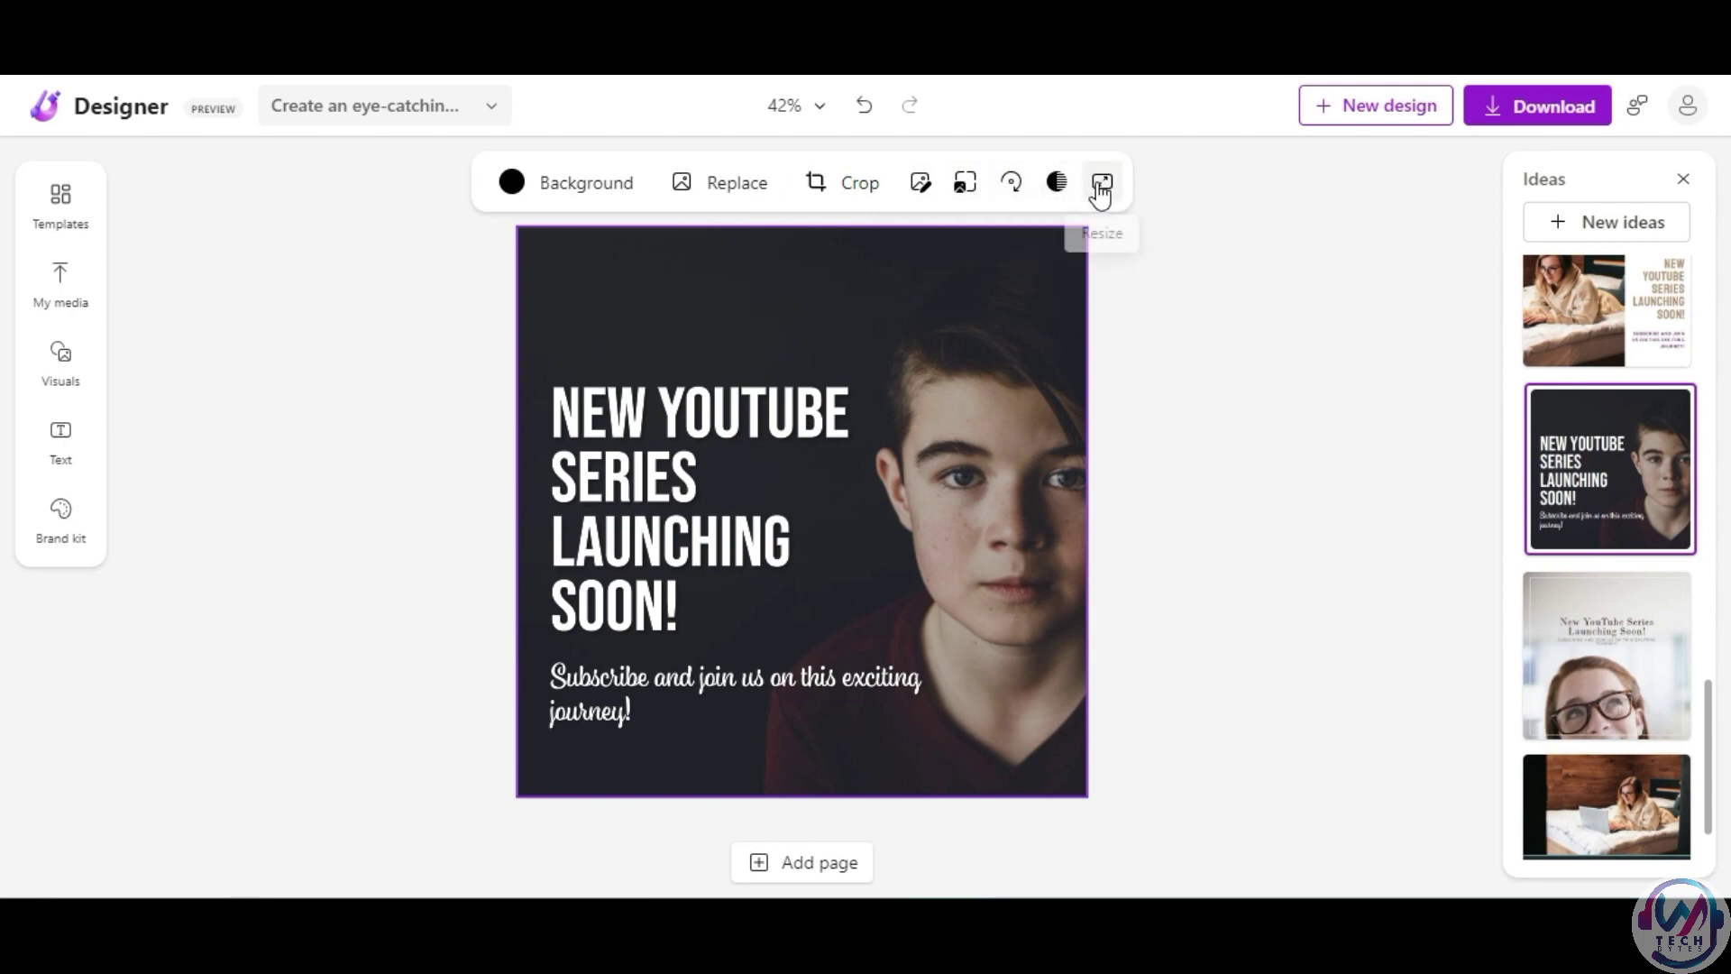
{"action": "left_click", "coordinate": [648, 454]}
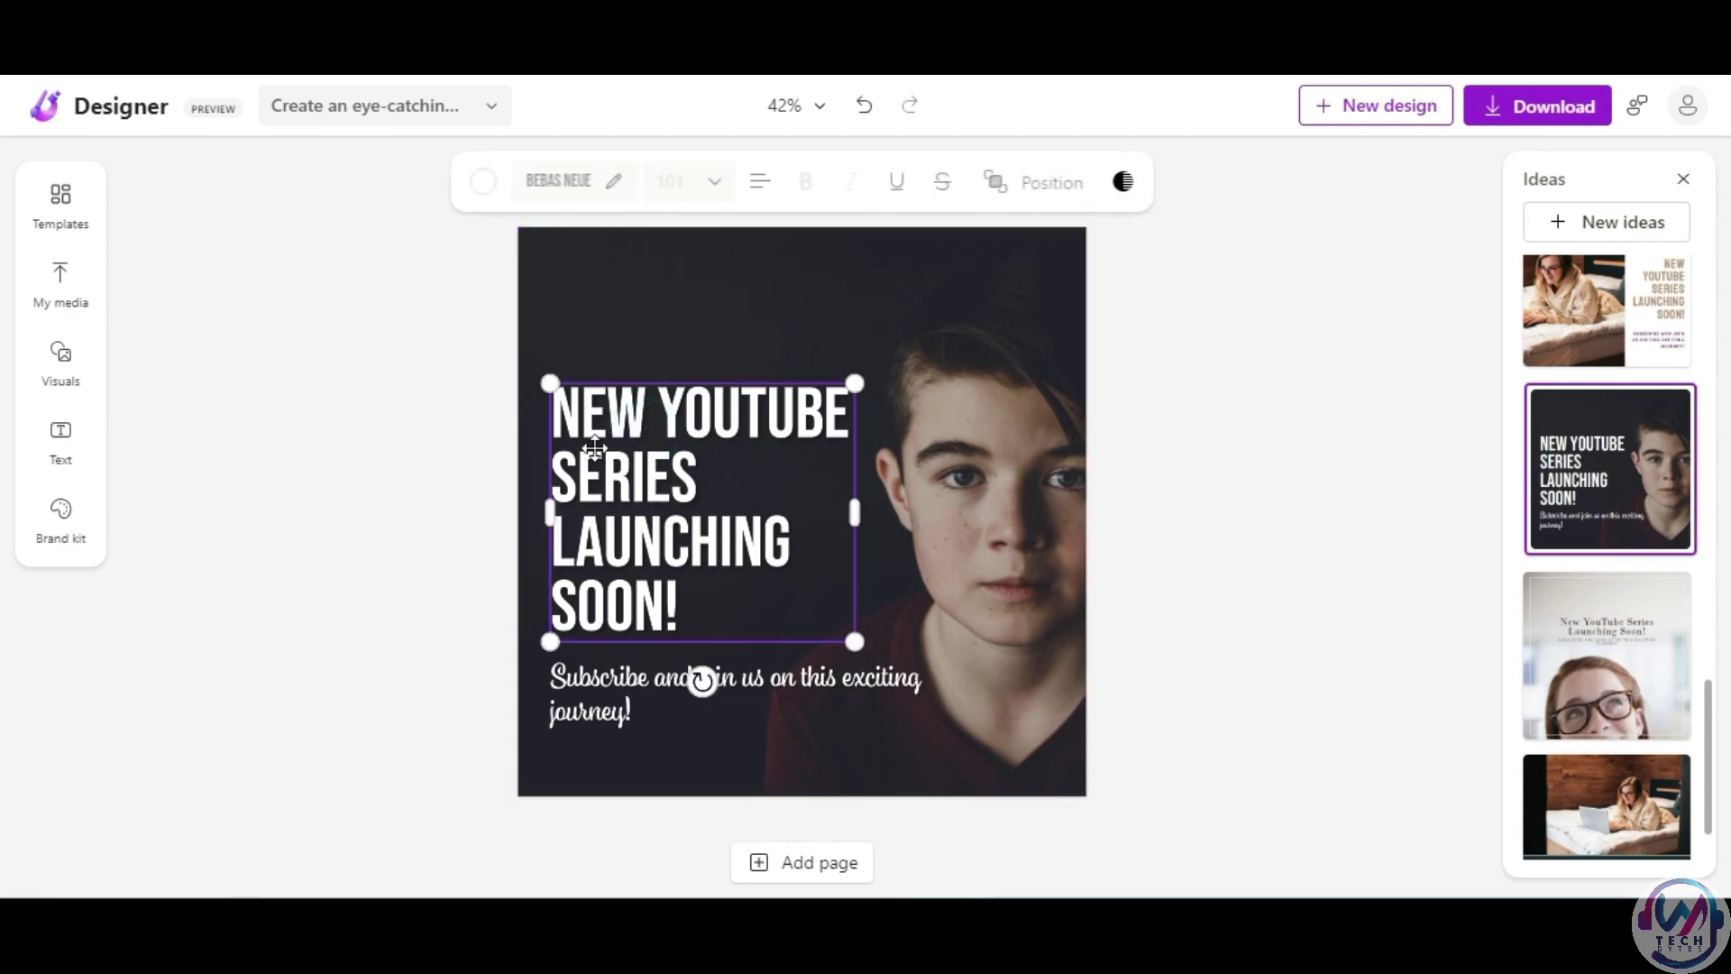
{"action": "left_click", "coordinate": [586, 190]}
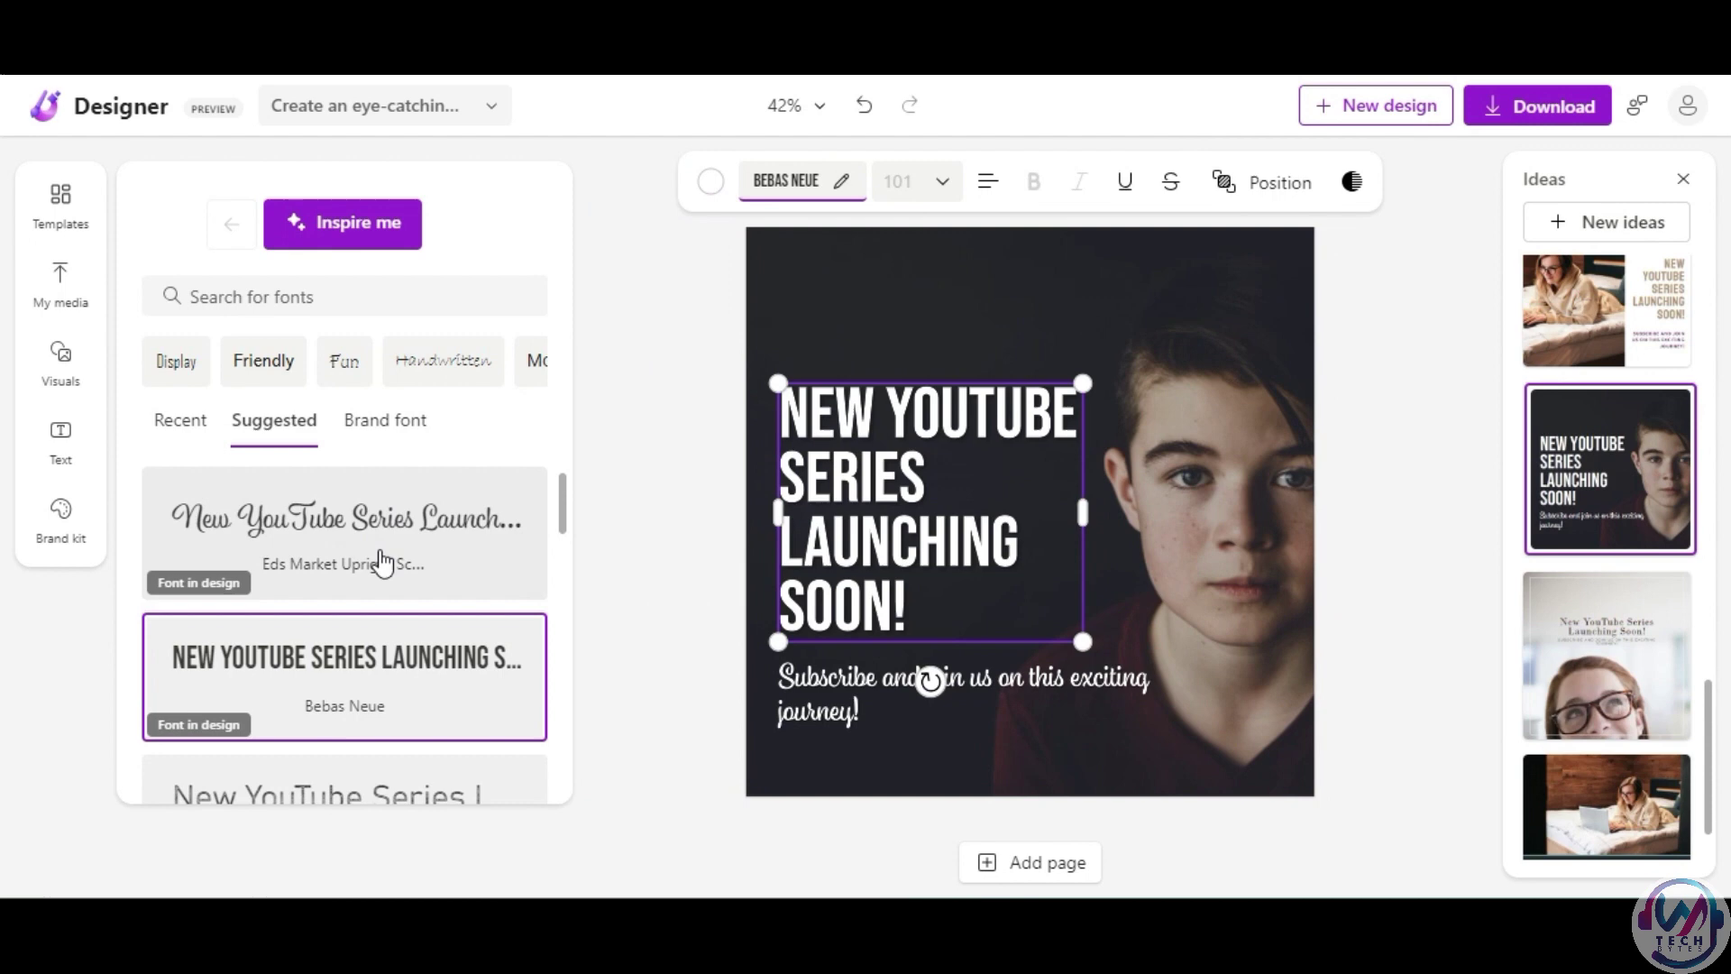
{"action": "scroll", "coordinate": [379, 583], "scroll_direction": "down", "scroll_amount": 2}
{"action": "scroll", "coordinate": [380, 583], "scroll_direction": "down", "scroll_amount": 2}
{"action": "scroll", "coordinate": [380, 582], "scroll_direction": "down", "scroll_amount": 1}
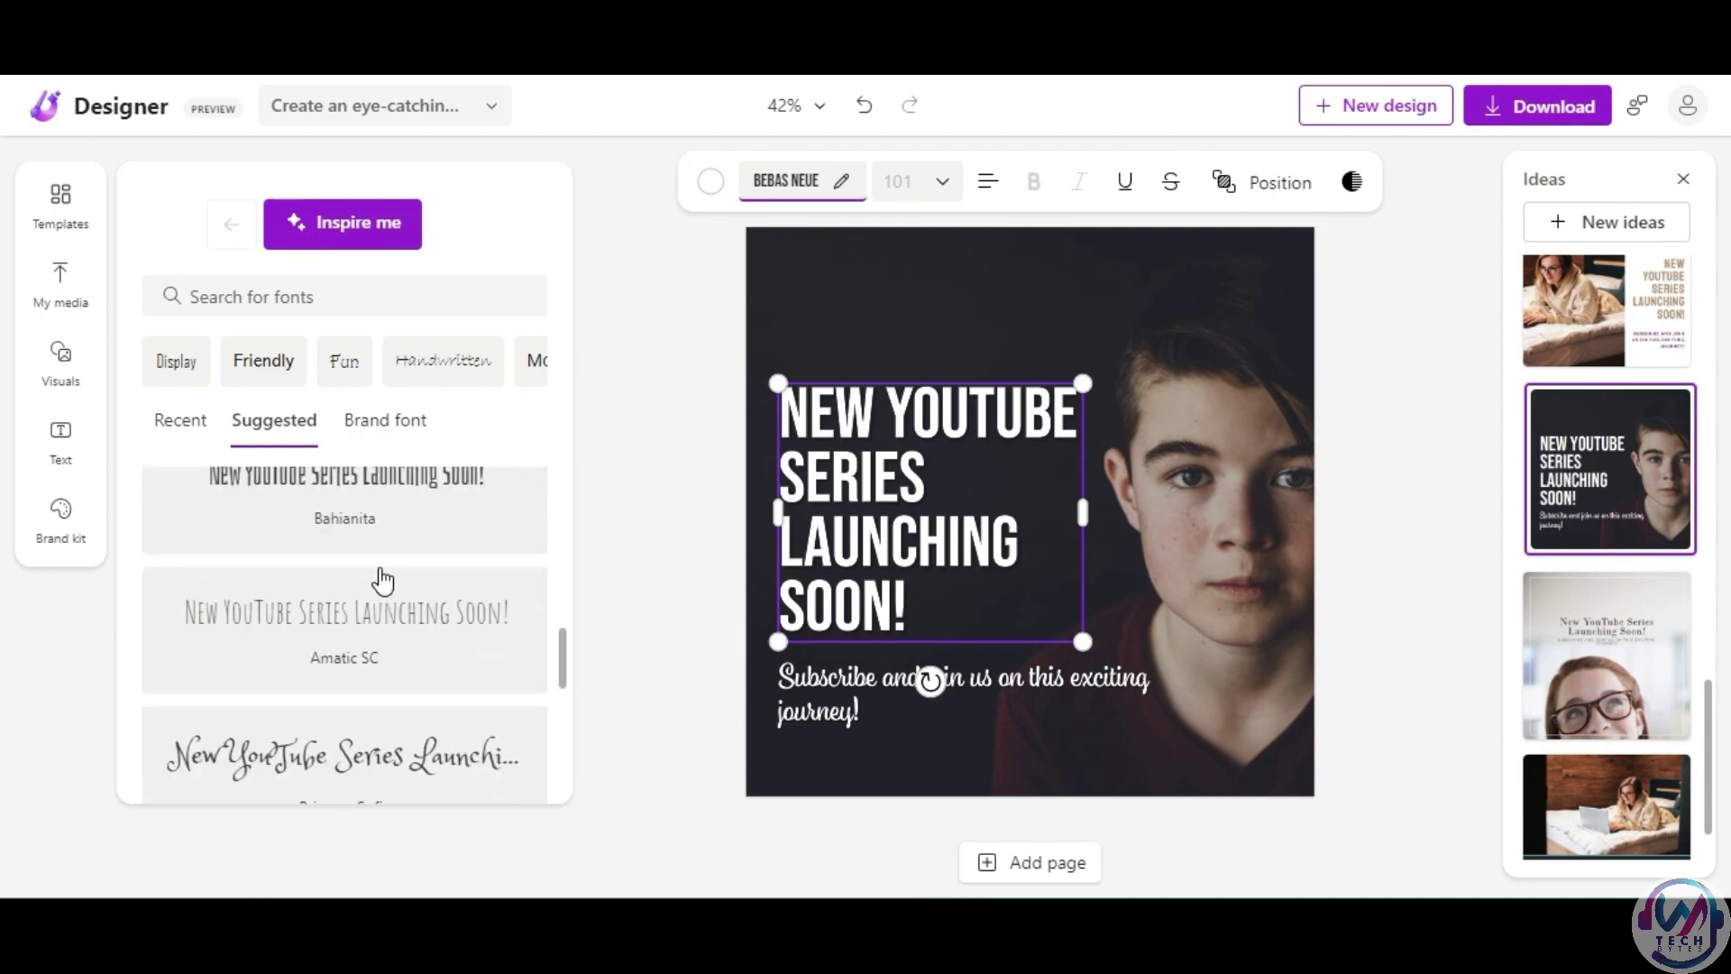
{"action": "scroll", "coordinate": [383, 579], "scroll_direction": "up", "scroll_amount": 4}
{"action": "scroll", "coordinate": [383, 579], "scroll_direction": "up", "scroll_amount": 1}
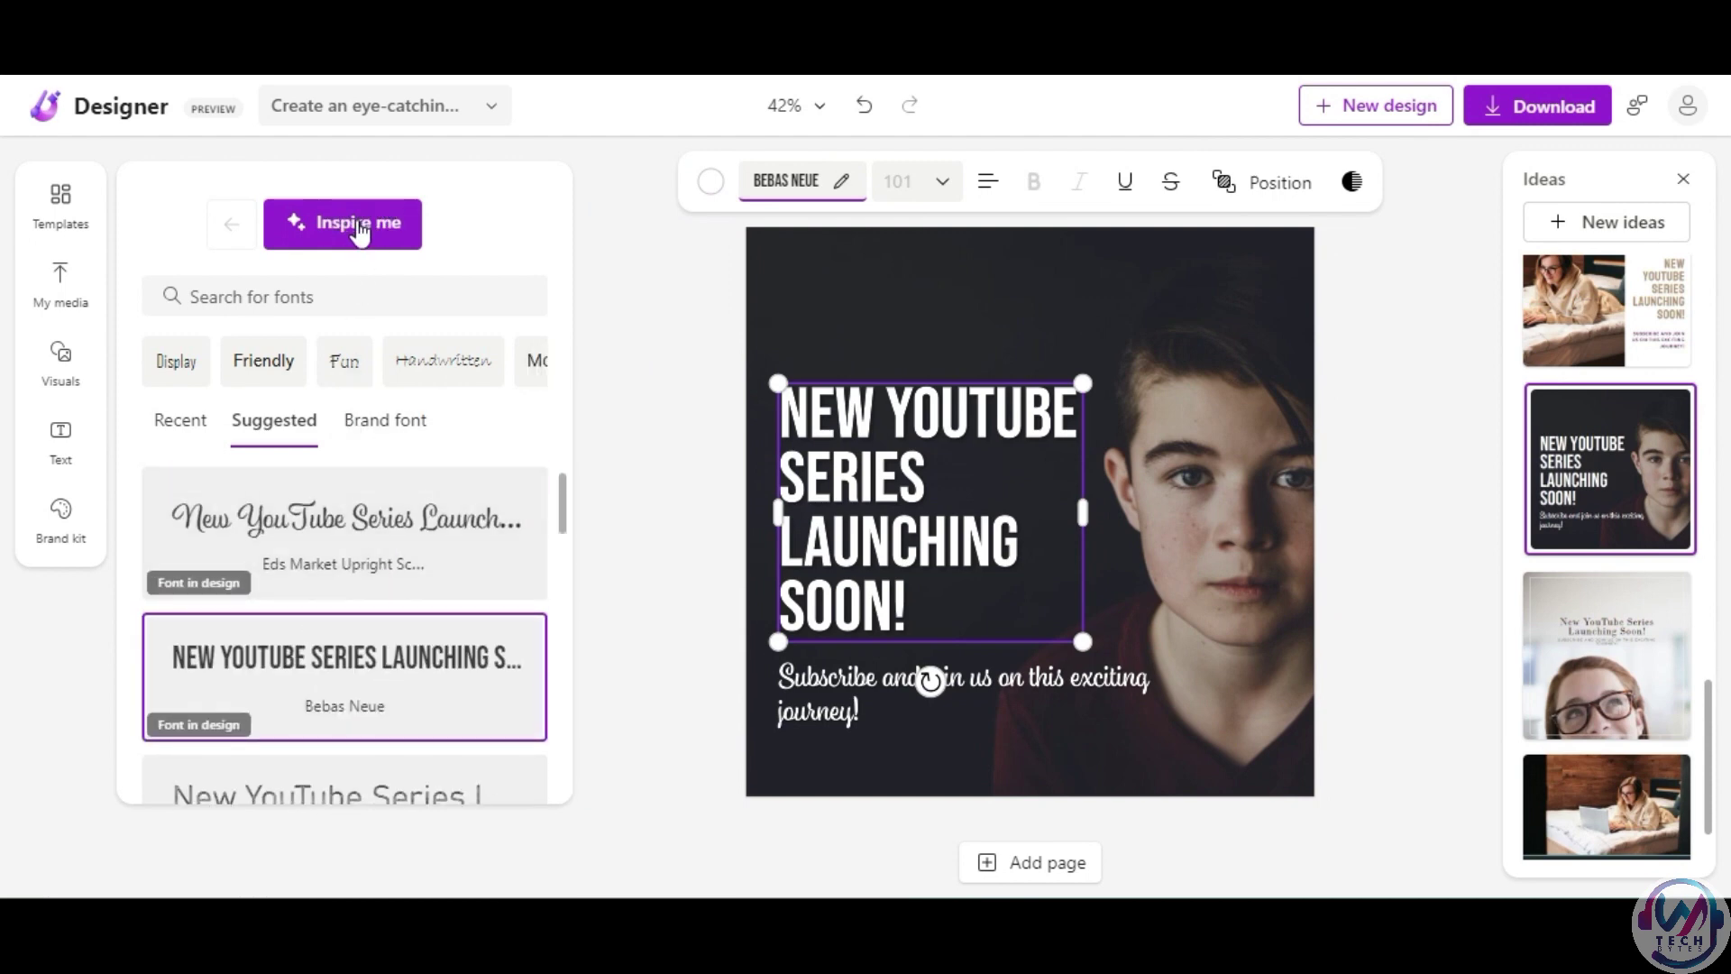
Browse the Photos, Graphics, Videos and Generate tabs of the Visuals library.
{"action": "left_click", "coordinate": [60, 363]}
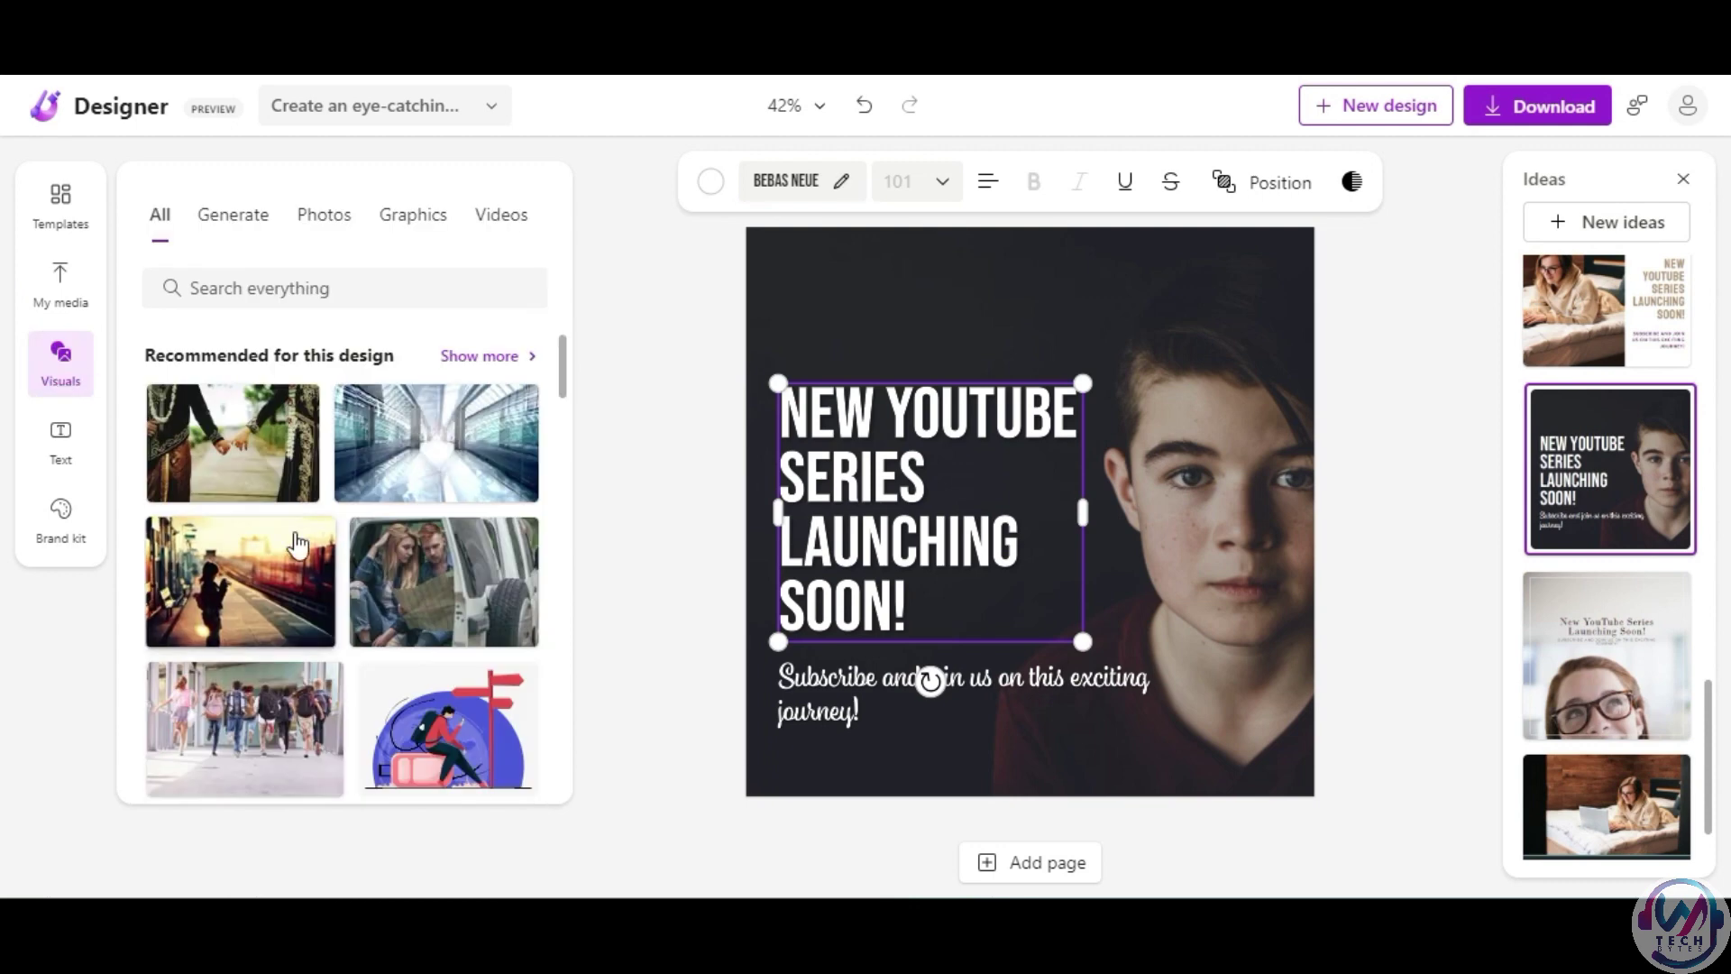
{"action": "scroll", "coordinate": [339, 498], "scroll_direction": "down", "scroll_amount": 5}
{"action": "scroll", "coordinate": [345, 480], "scroll_direction": "down", "scroll_amount": 2}
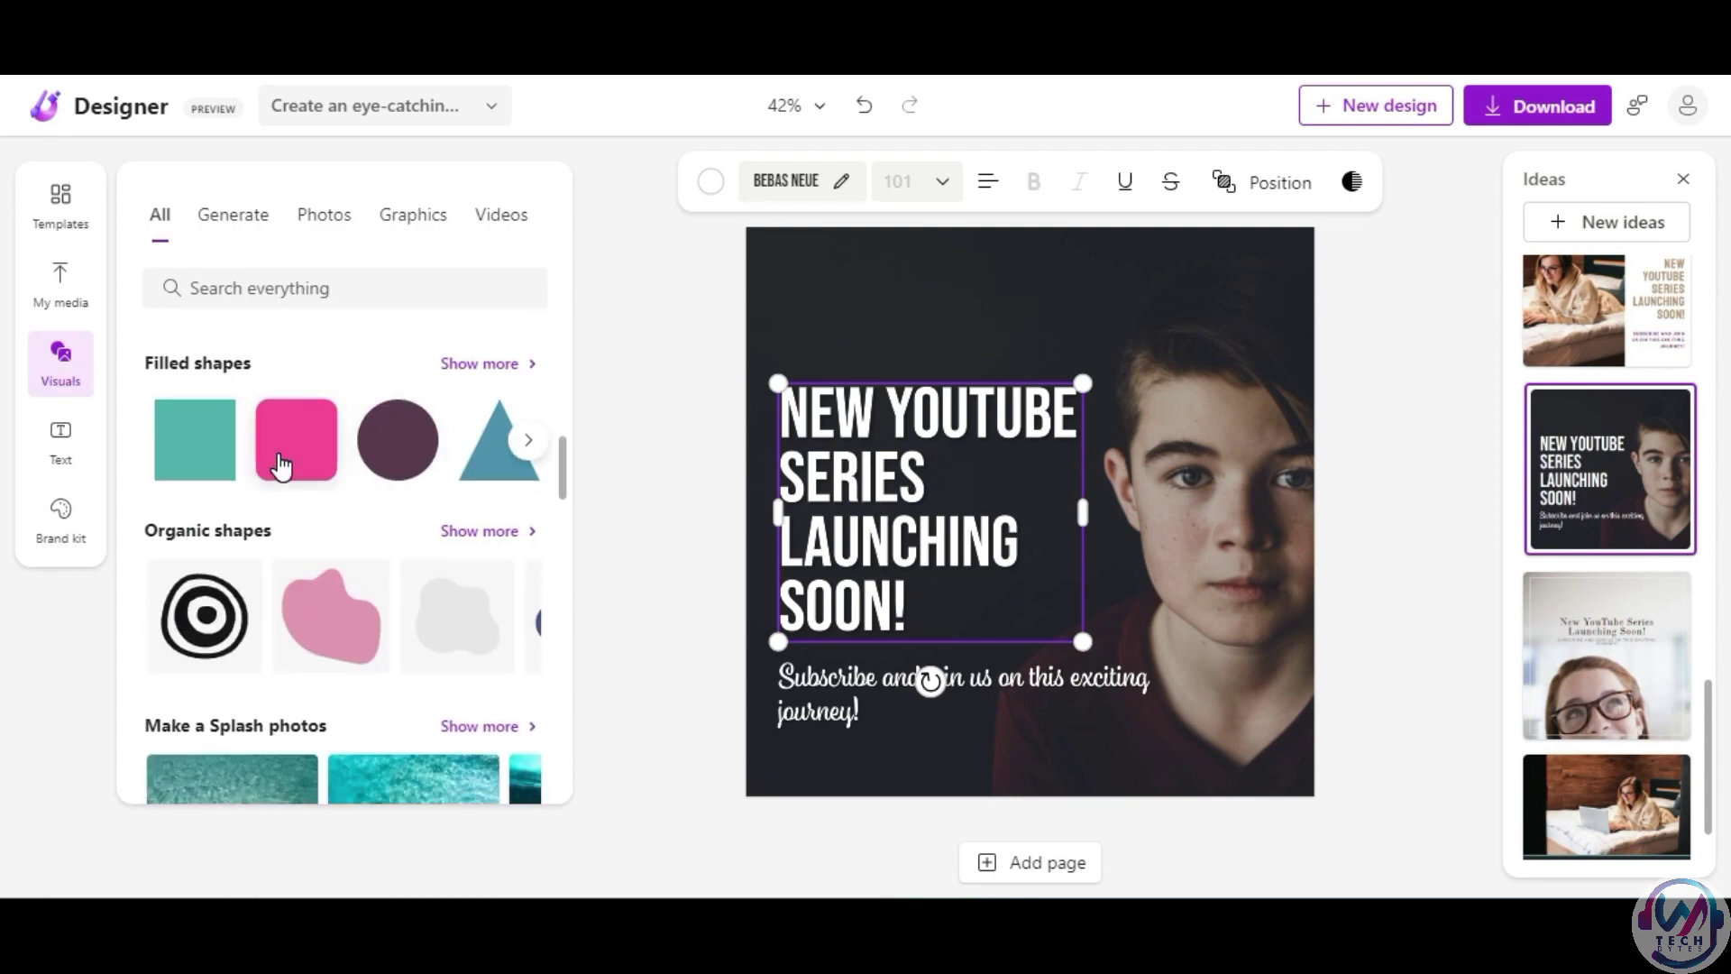
{"action": "left_click", "coordinate": [313, 225]}
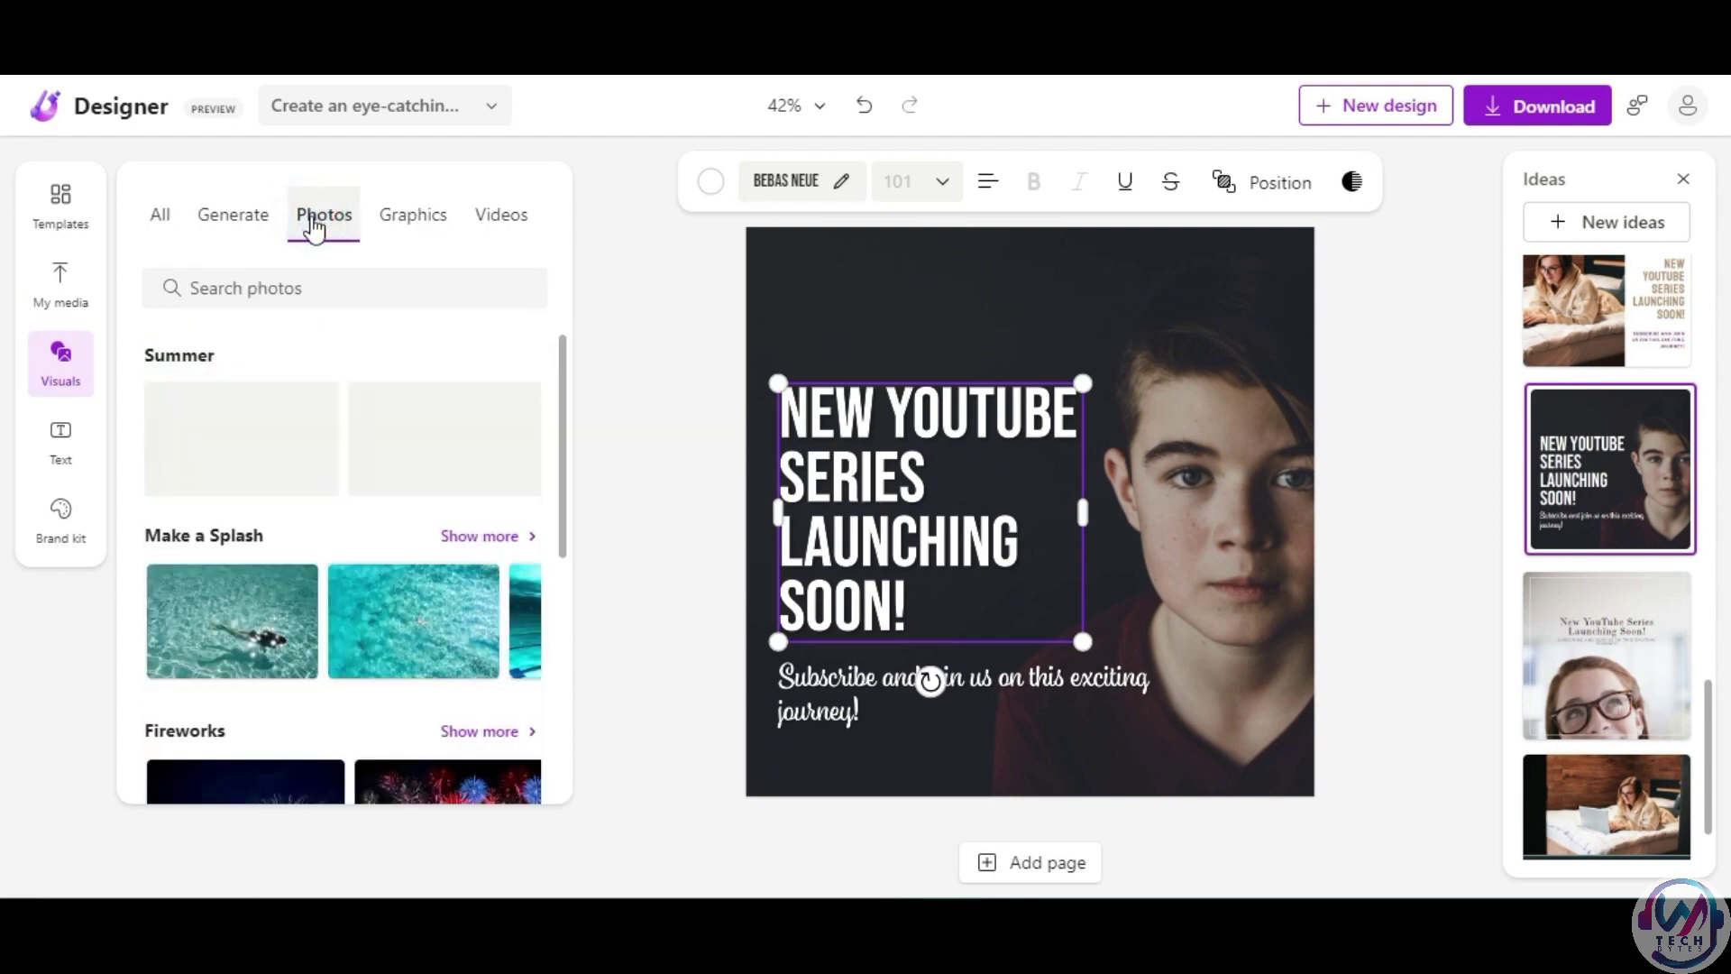
{"action": "left_click", "coordinate": [413, 215]}
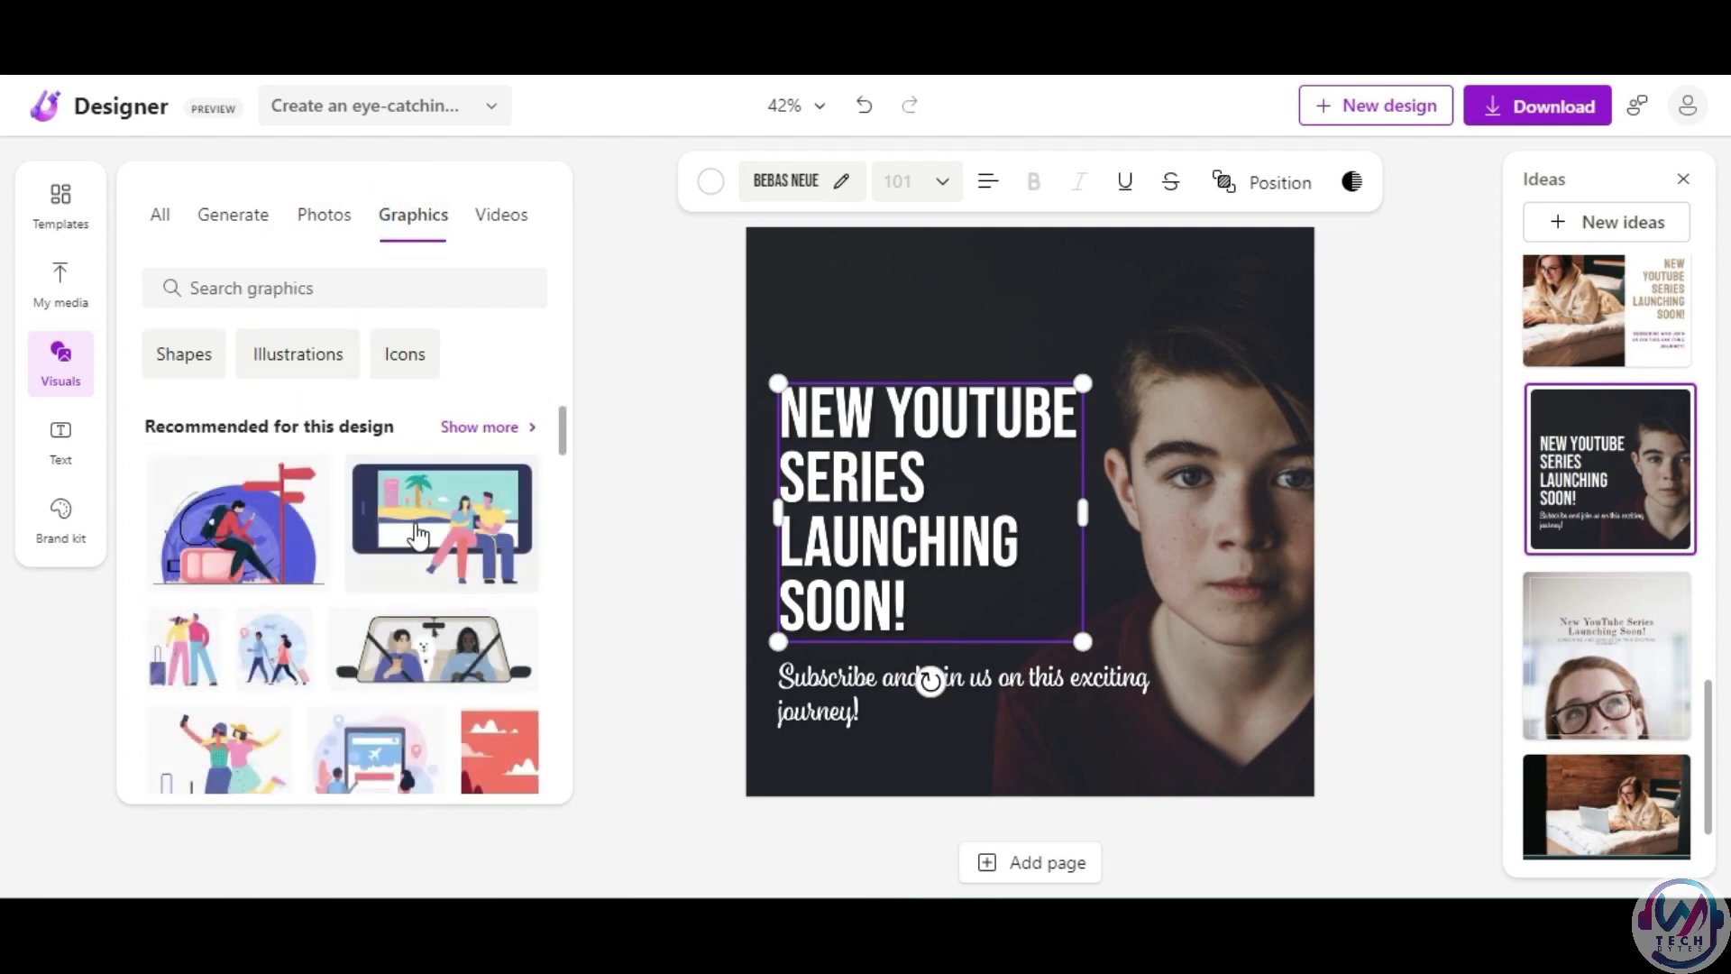
{"action": "scroll", "coordinate": [414, 514], "scroll_direction": "down", "scroll_amount": 5}
{"action": "scroll", "coordinate": [414, 491], "scroll_direction": "down", "scroll_amount": 3}
{"action": "left_click", "coordinate": [501, 217]}
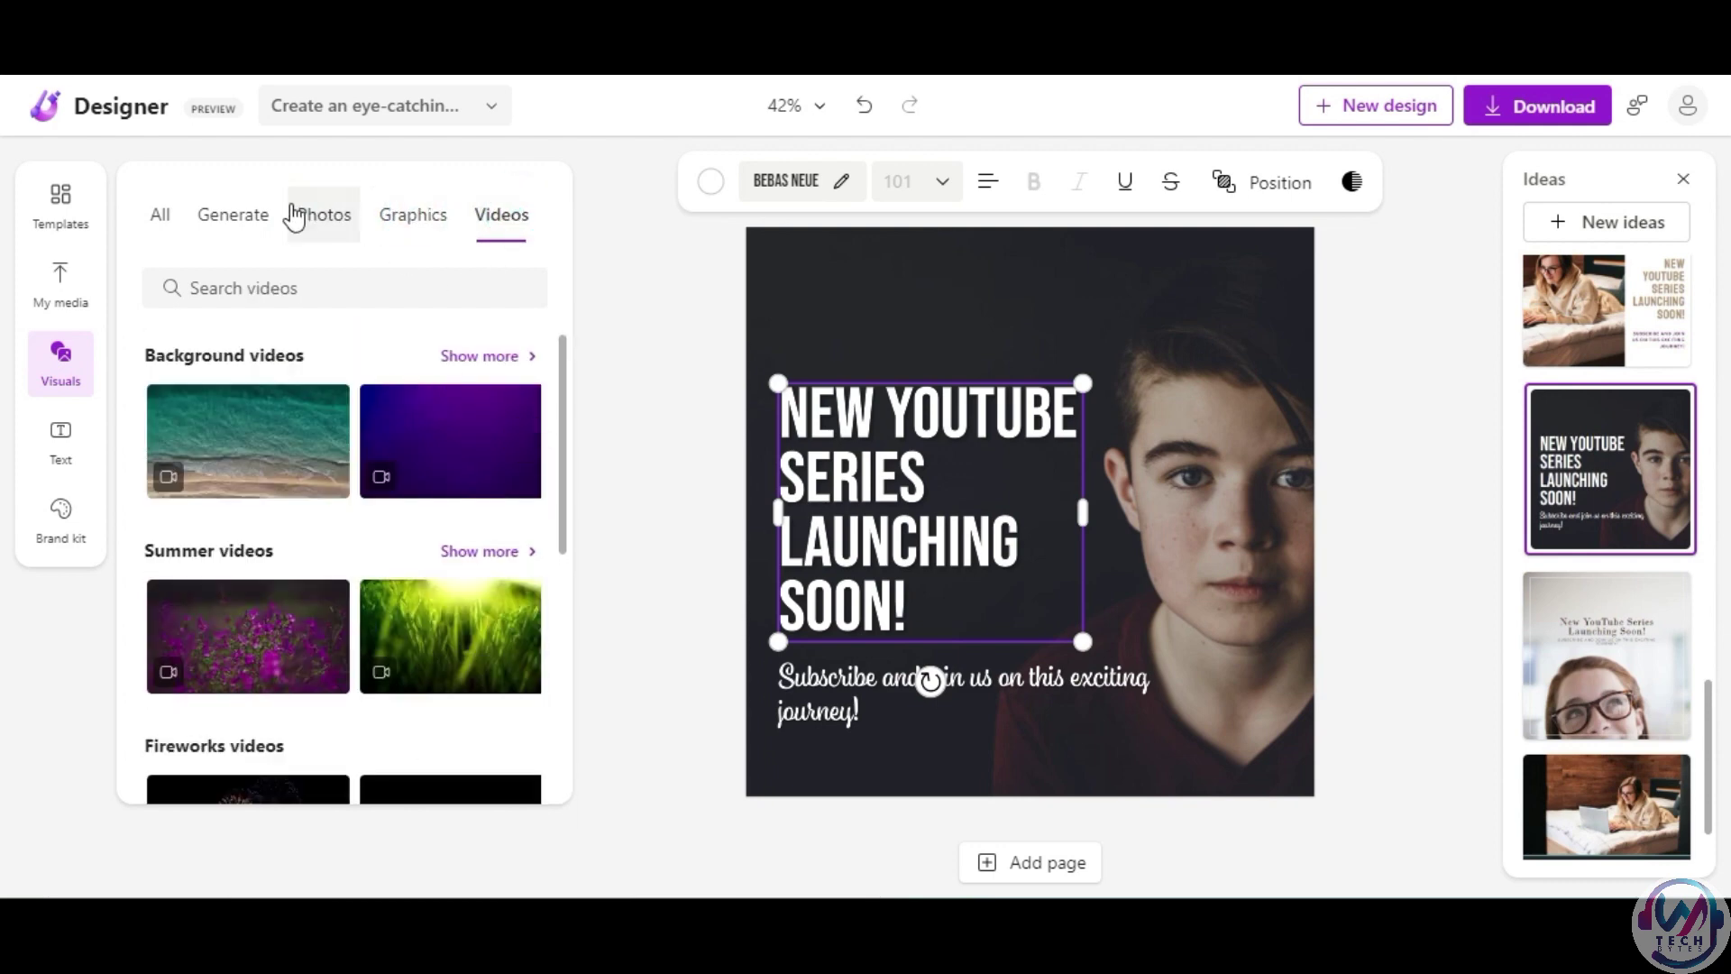
{"action": "left_click", "coordinate": [233, 217]}
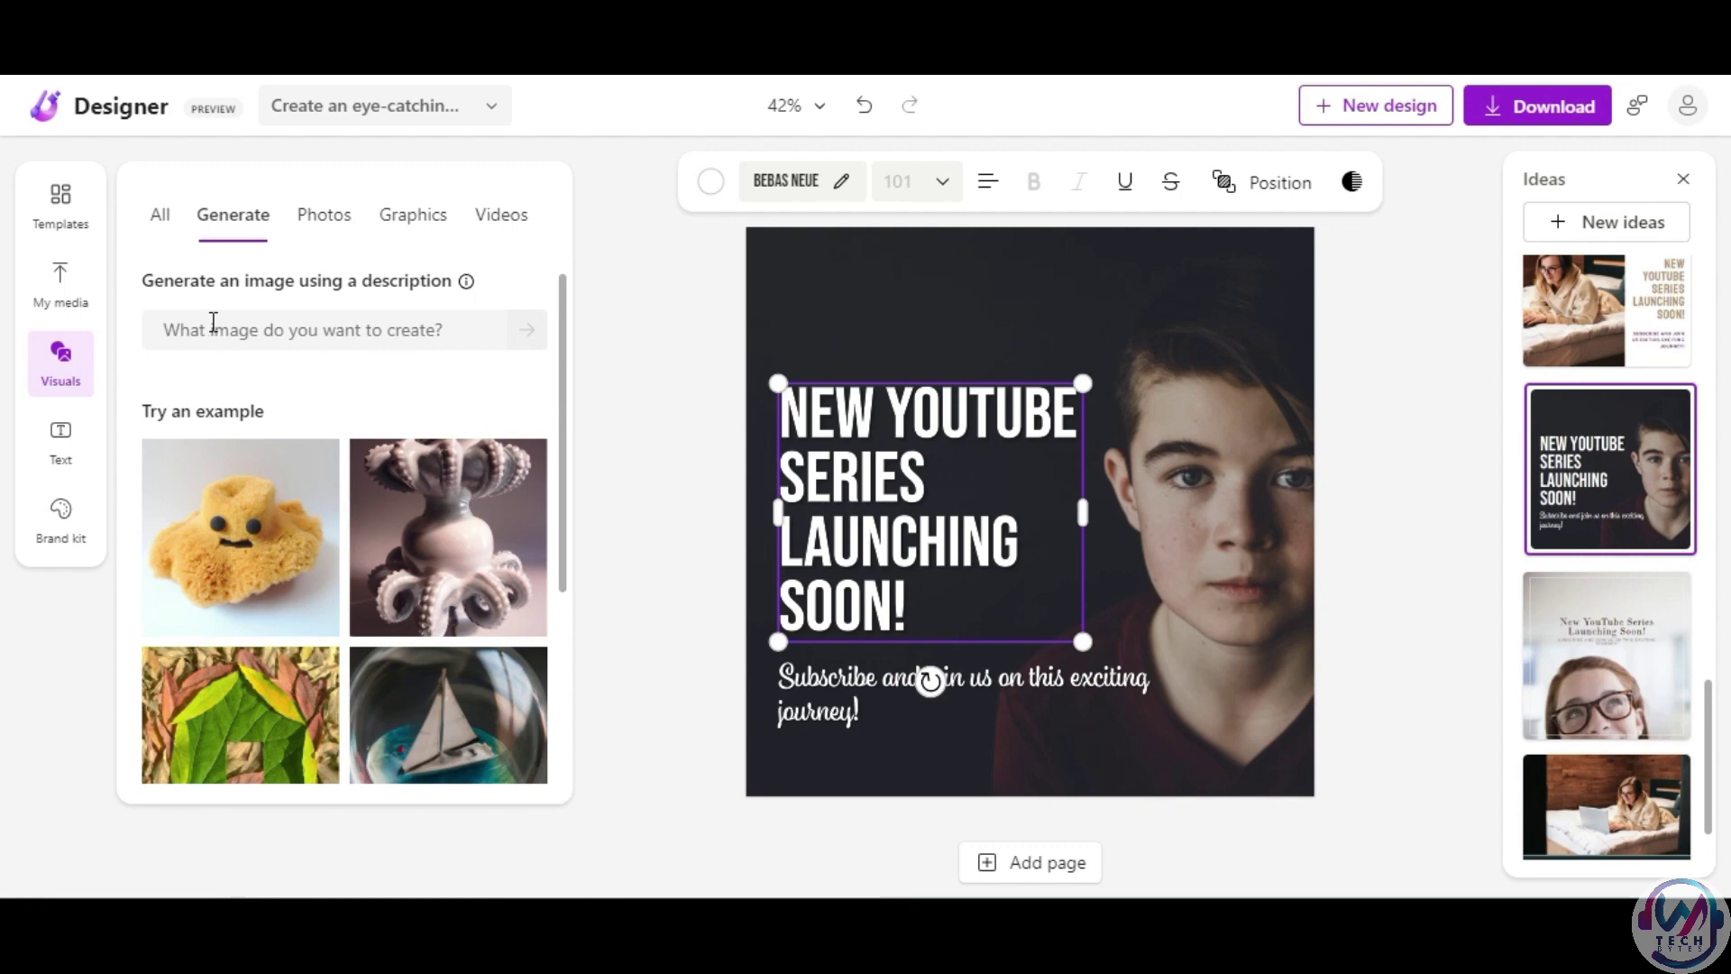
Add the TECH BYTES logo from My media, shrunk into the top-left corner at 68% opacity.
{"action": "left_click", "coordinate": [60, 281]}
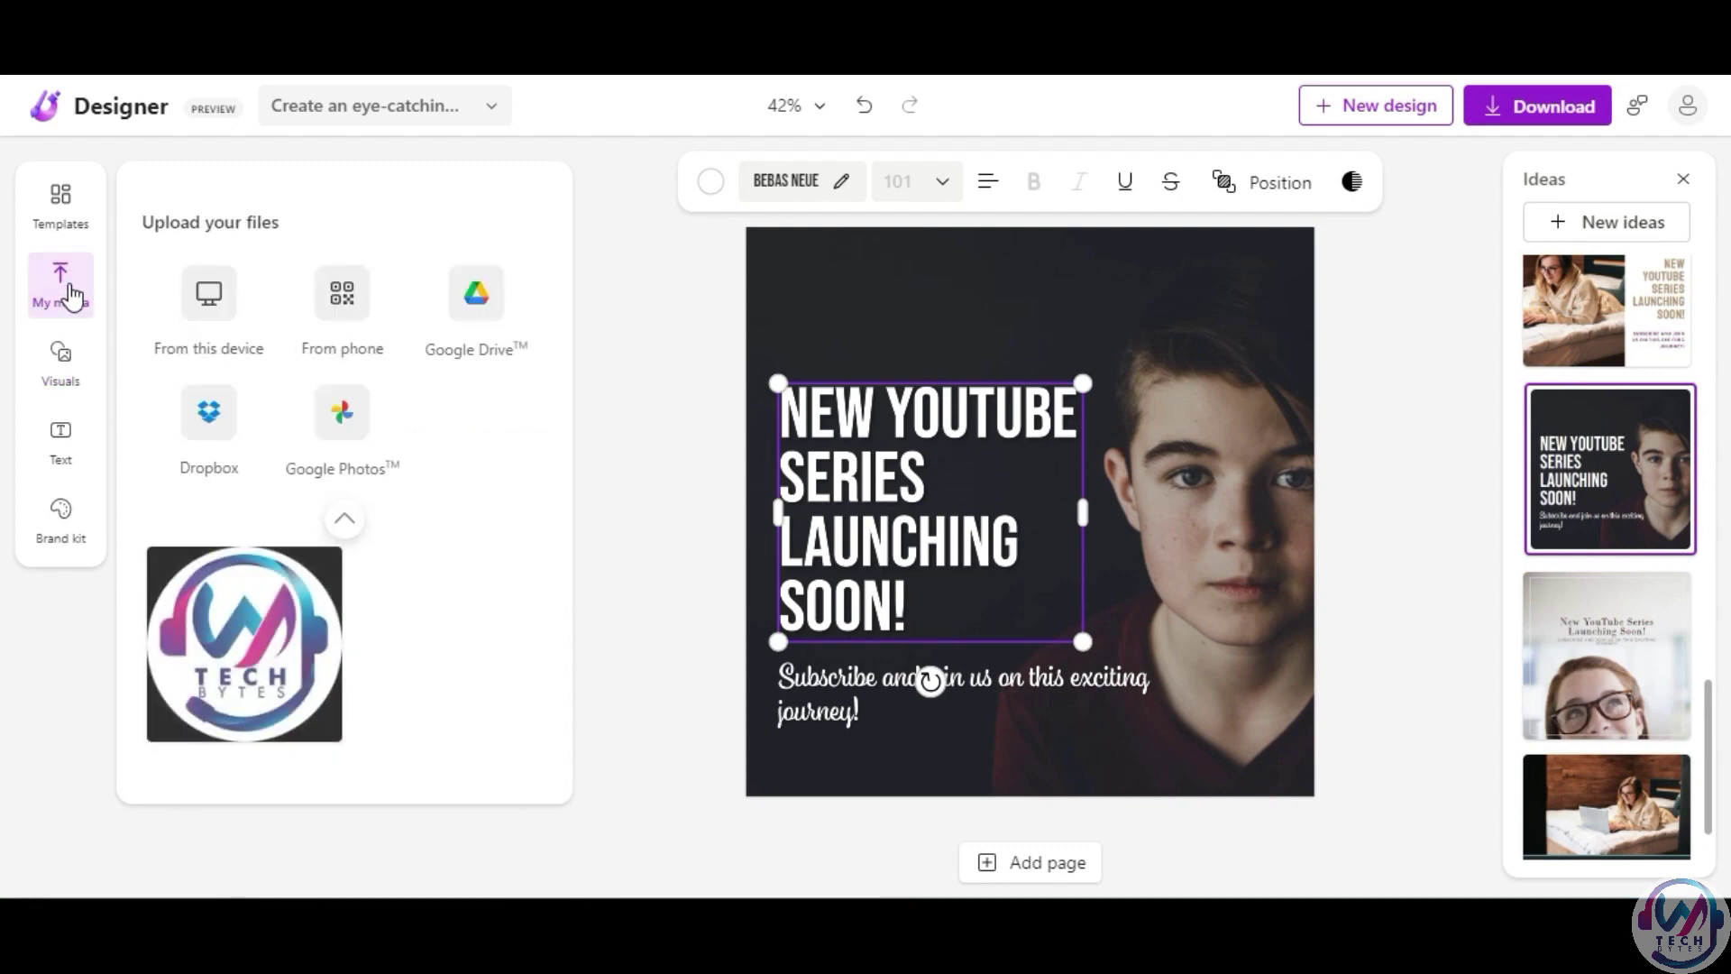
{"action": "left_click", "coordinate": [247, 651]}
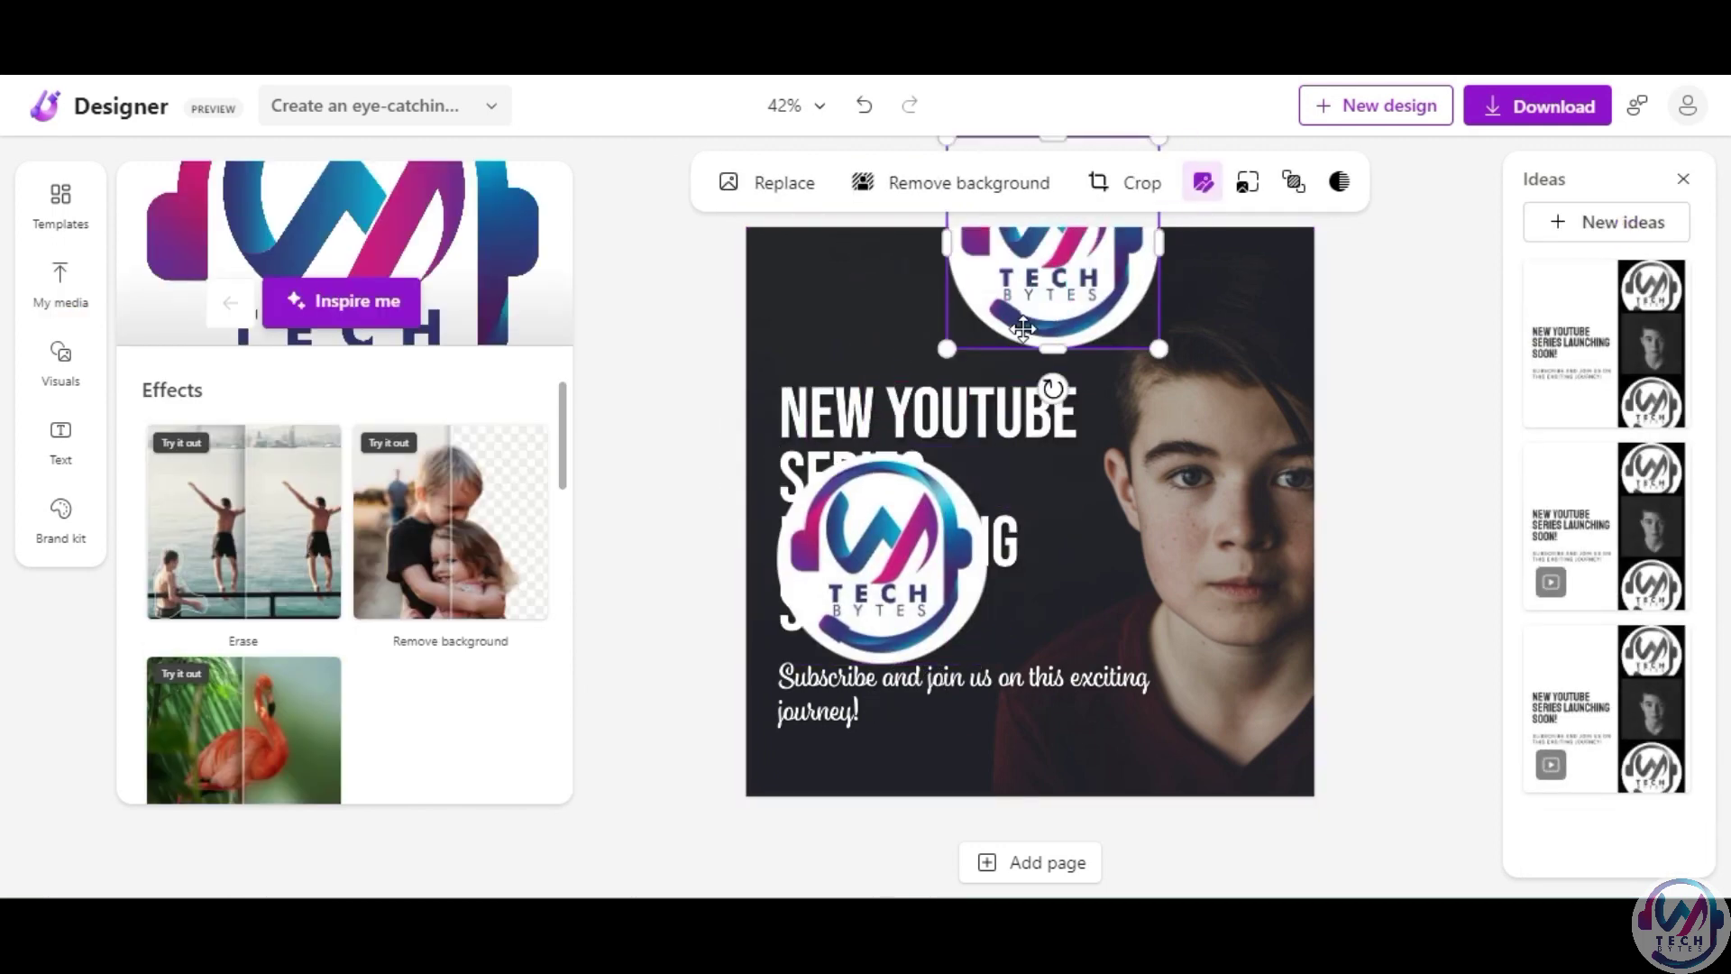
{"action": "mouse_move", "coordinate": [899, 558]}
{"action": "left_mouse_down"}
{"action": "mouse_move", "coordinate": [957, 435]}
{"action": "mouse_move", "coordinate": [986, 657]}
{"action": "left_mouse_up"}
{"action": "mouse_move", "coordinate": [1095, 560]}
{"action": "left_mouse_down"}
{"action": "mouse_move", "coordinate": [939, 715]}
{"action": "mouse_move", "coordinate": [1273, 751]}
{"action": "mouse_move", "coordinate": [788, 285]}
{"action": "left_mouse_up"}
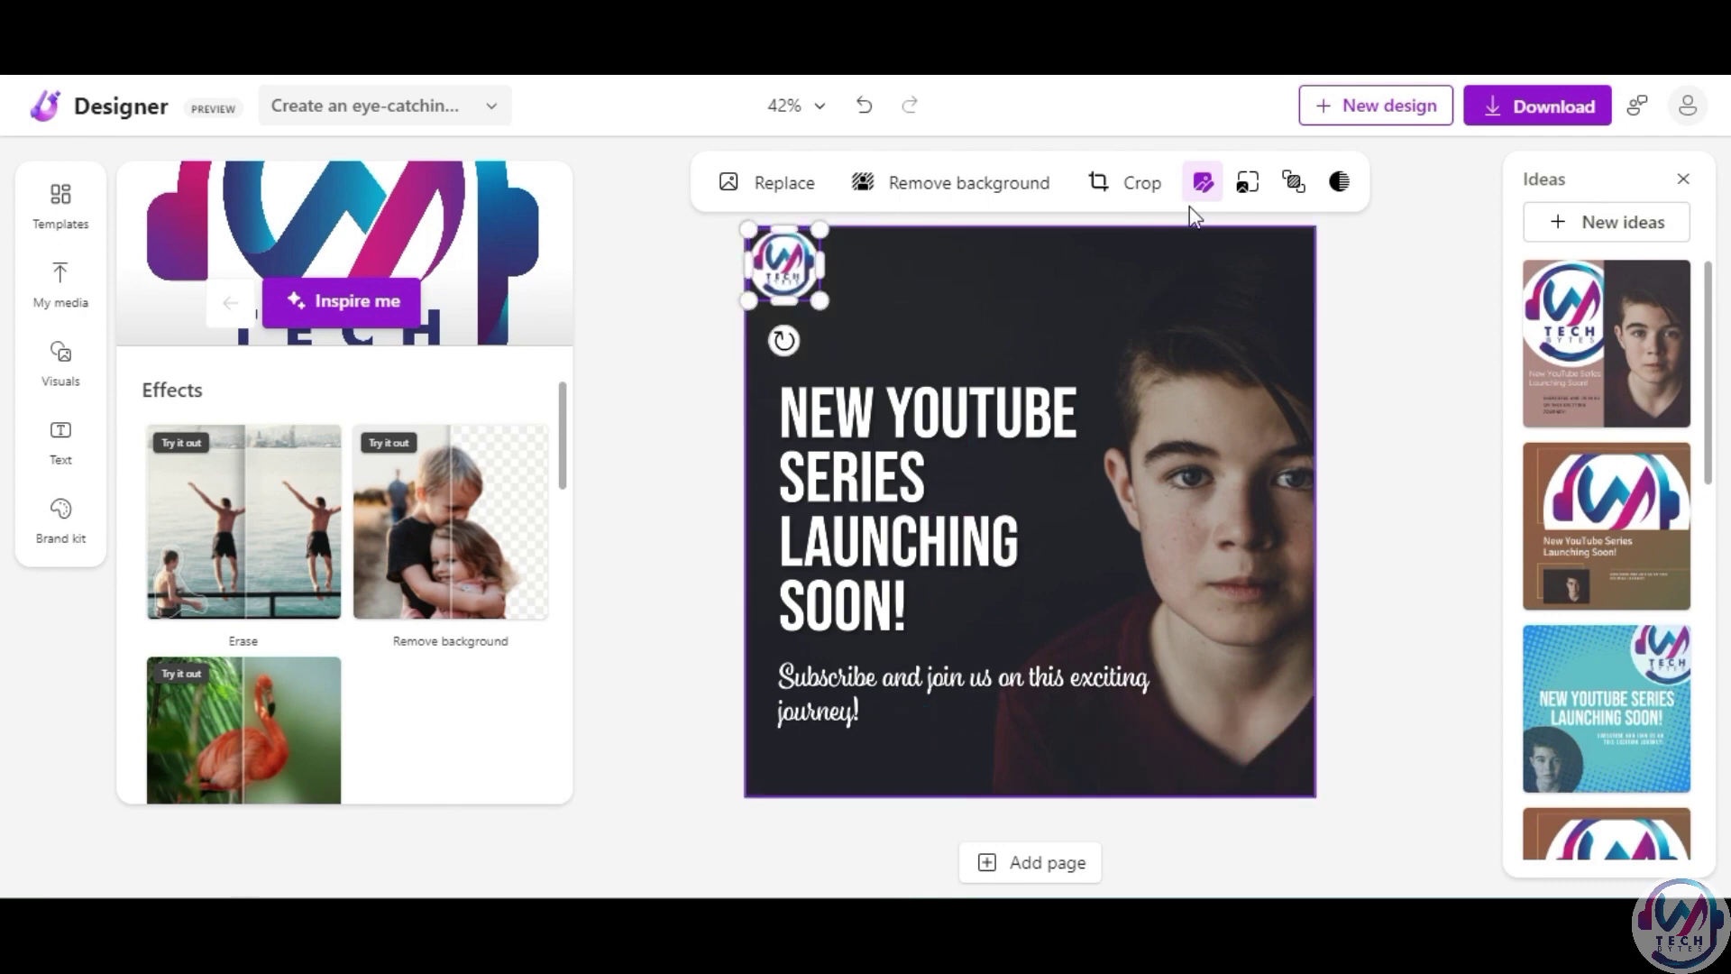
{"action": "left_click", "coordinate": [1339, 181]}
{"action": "left_click_drag", "start_coordinate": [1460, 248], "coordinate": [1388, 262]}
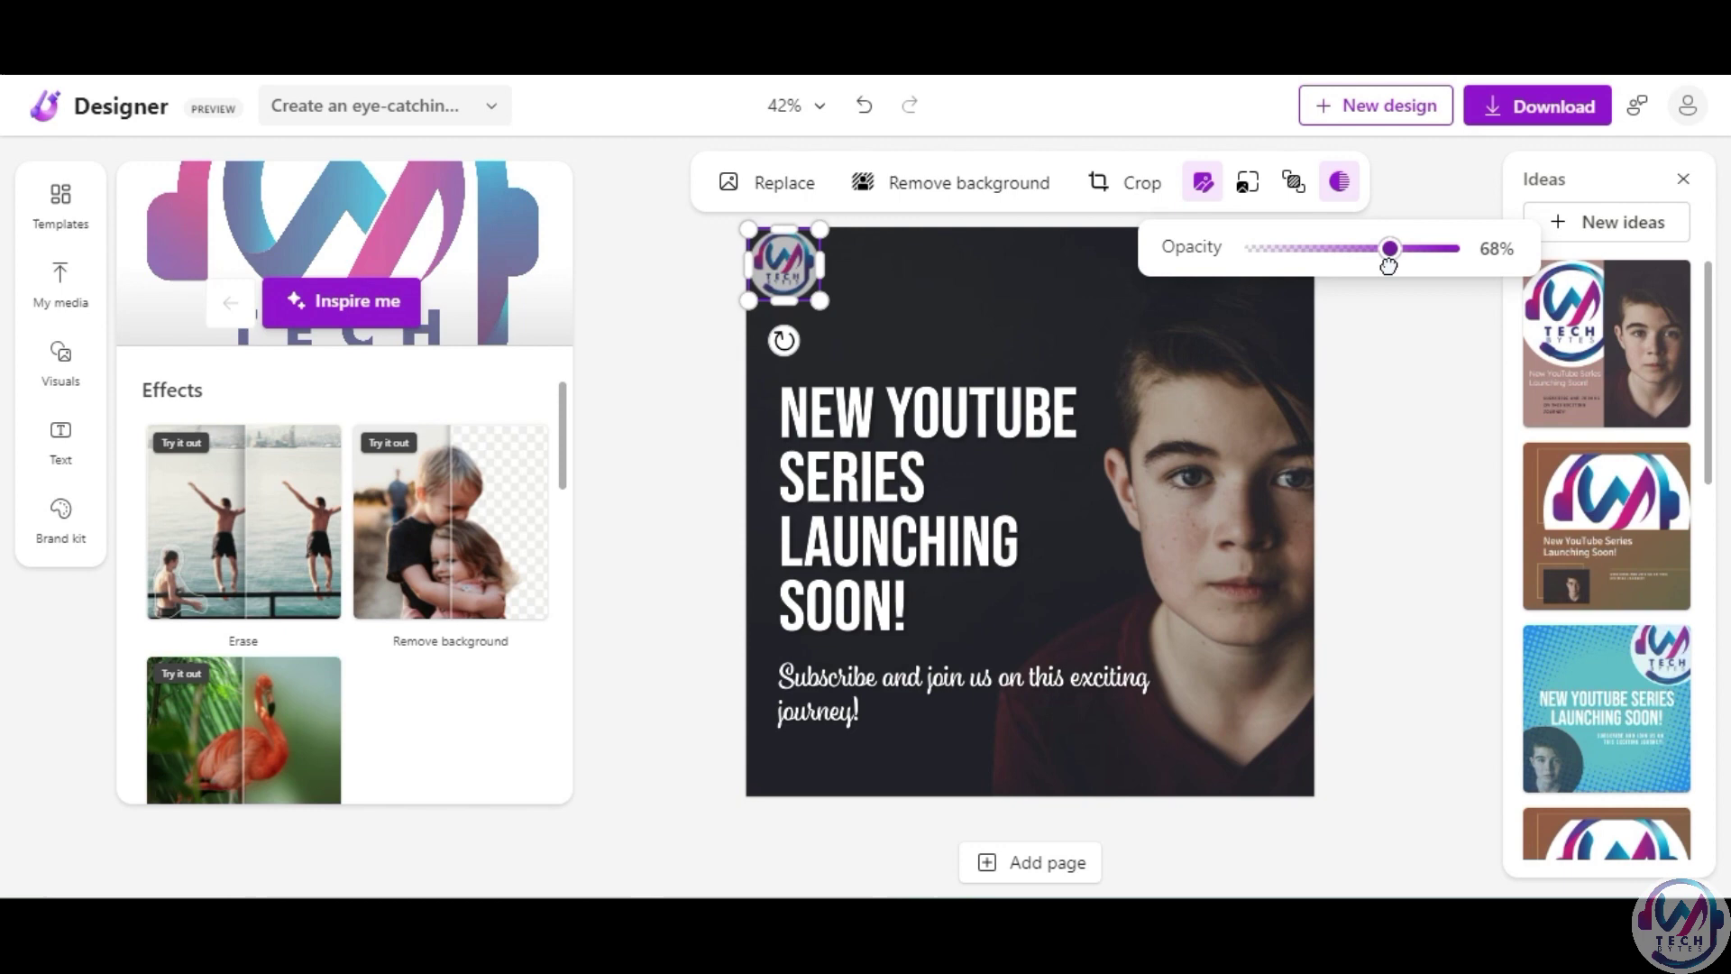
Look through the Text presets and the Brand kit styles and brand colours.
{"action": "left_click", "coordinate": [59, 439]}
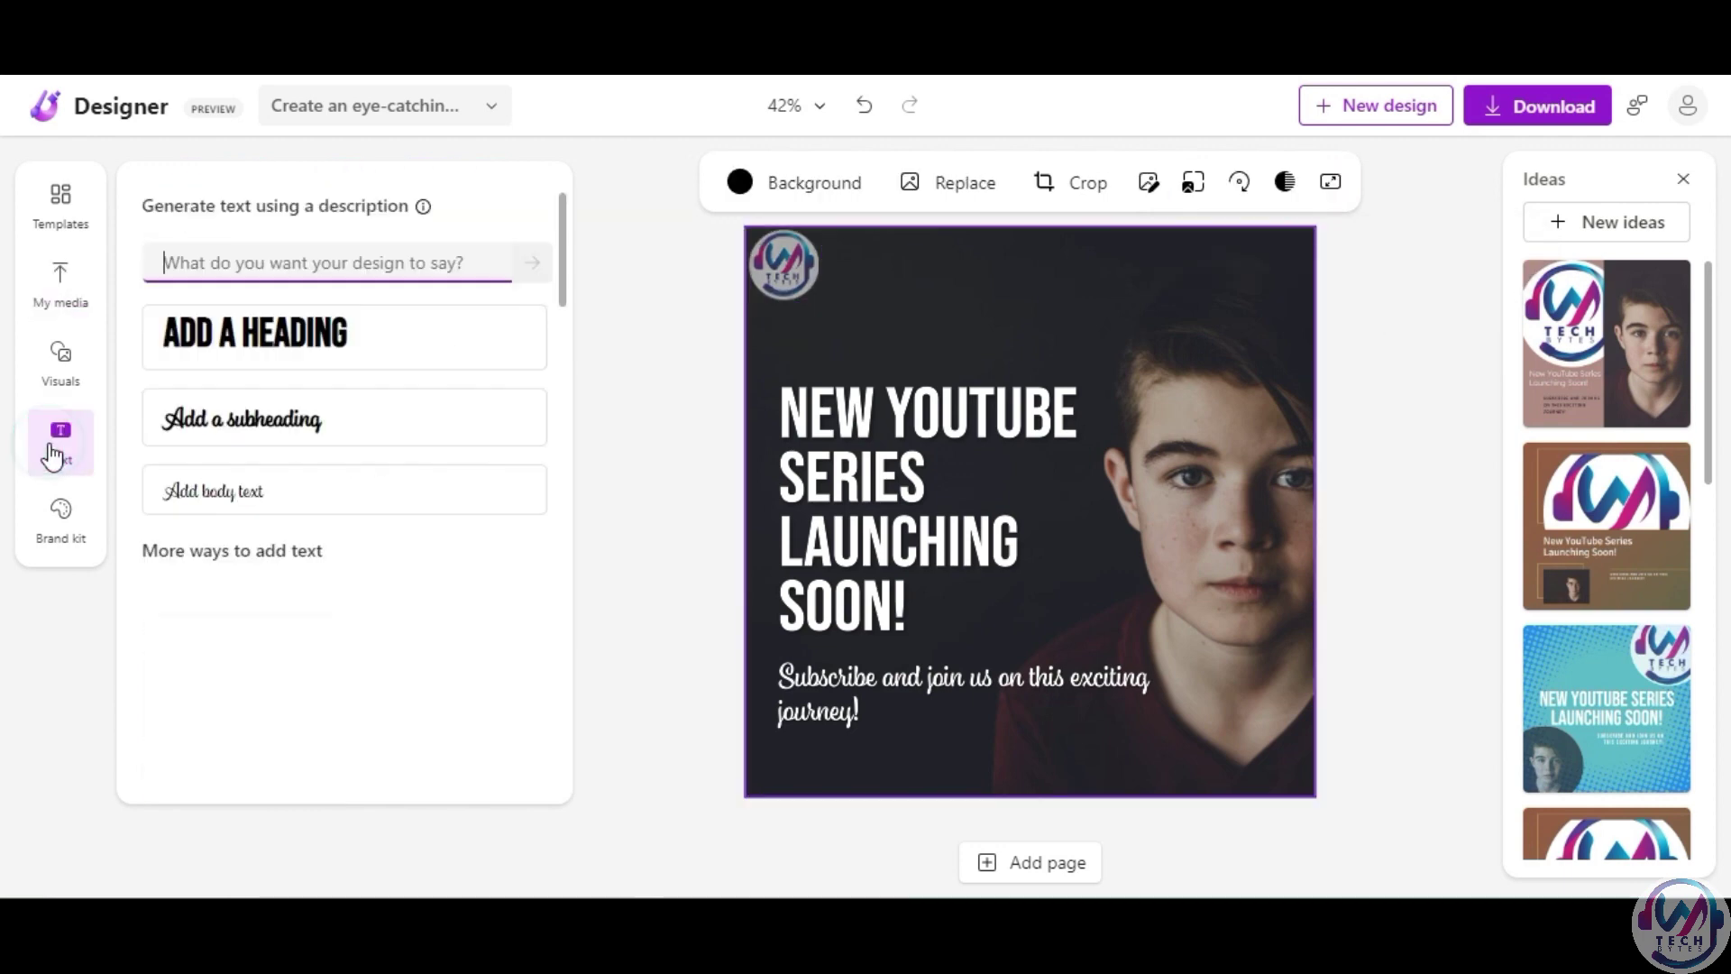
{"action": "scroll", "coordinate": [329, 706], "scroll_direction": "down", "scroll_amount": 2}
{"action": "scroll", "coordinate": [329, 707], "scroll_direction": "down", "scroll_amount": 1}
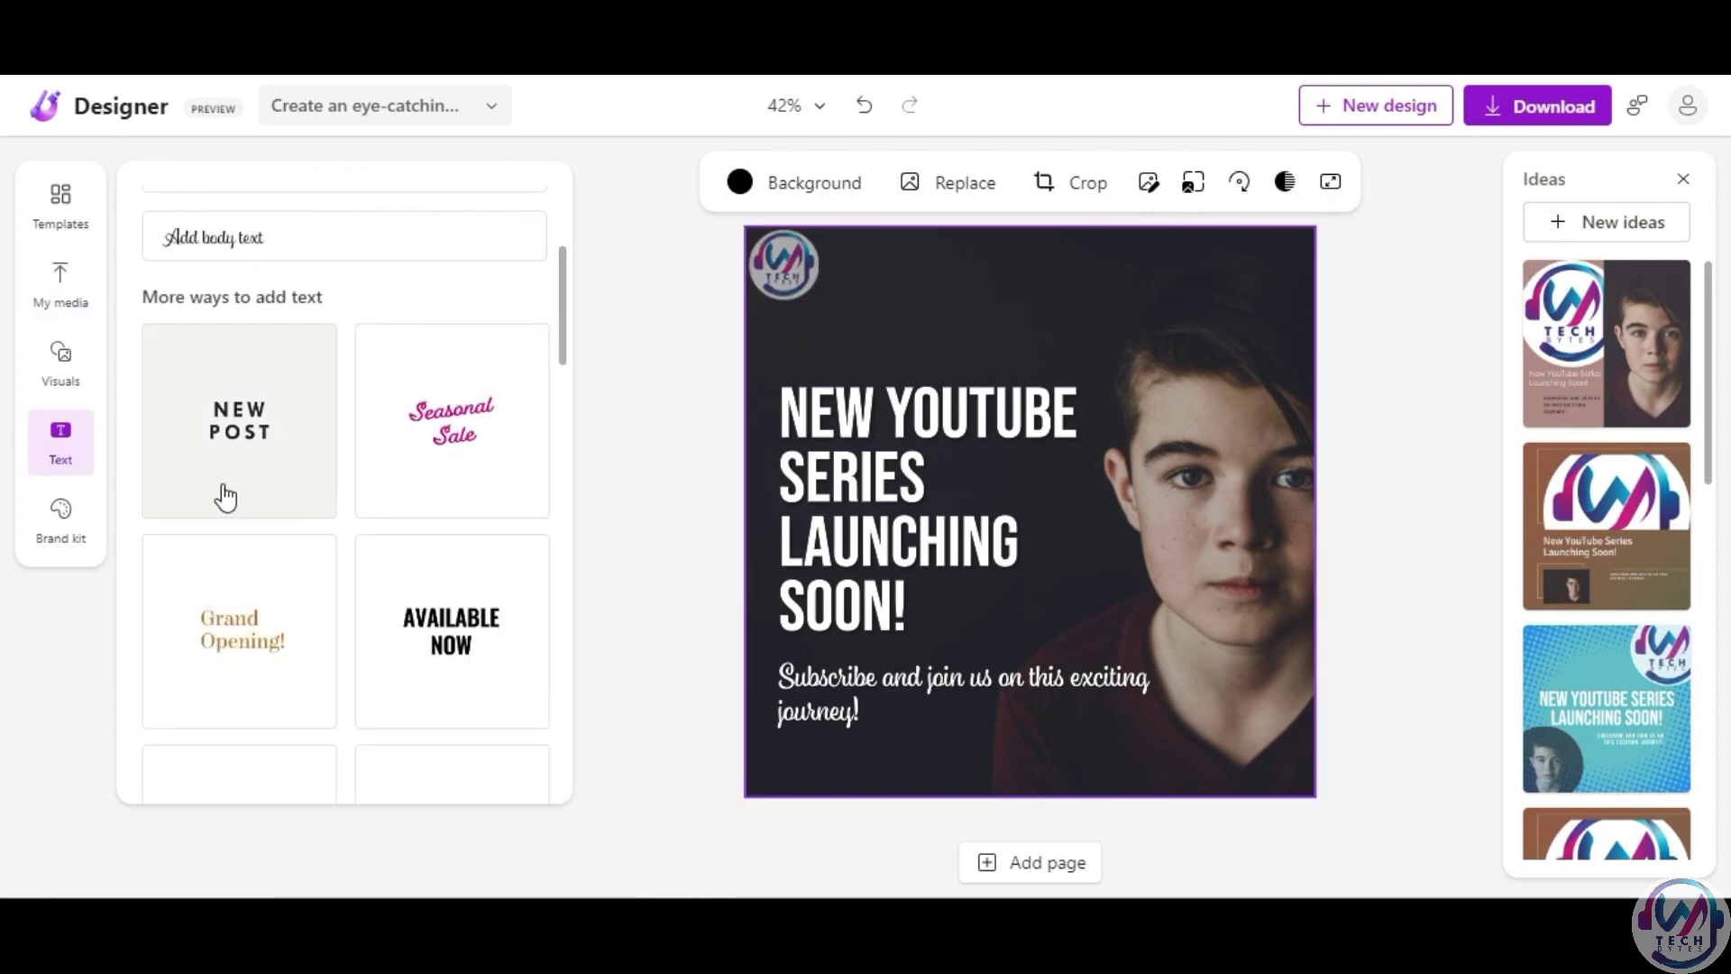
{"action": "scroll", "coordinate": [224, 495], "scroll_direction": "down", "scroll_amount": 2}
{"action": "scroll", "coordinate": [402, 686], "scroll_direction": "down", "scroll_amount": 2}
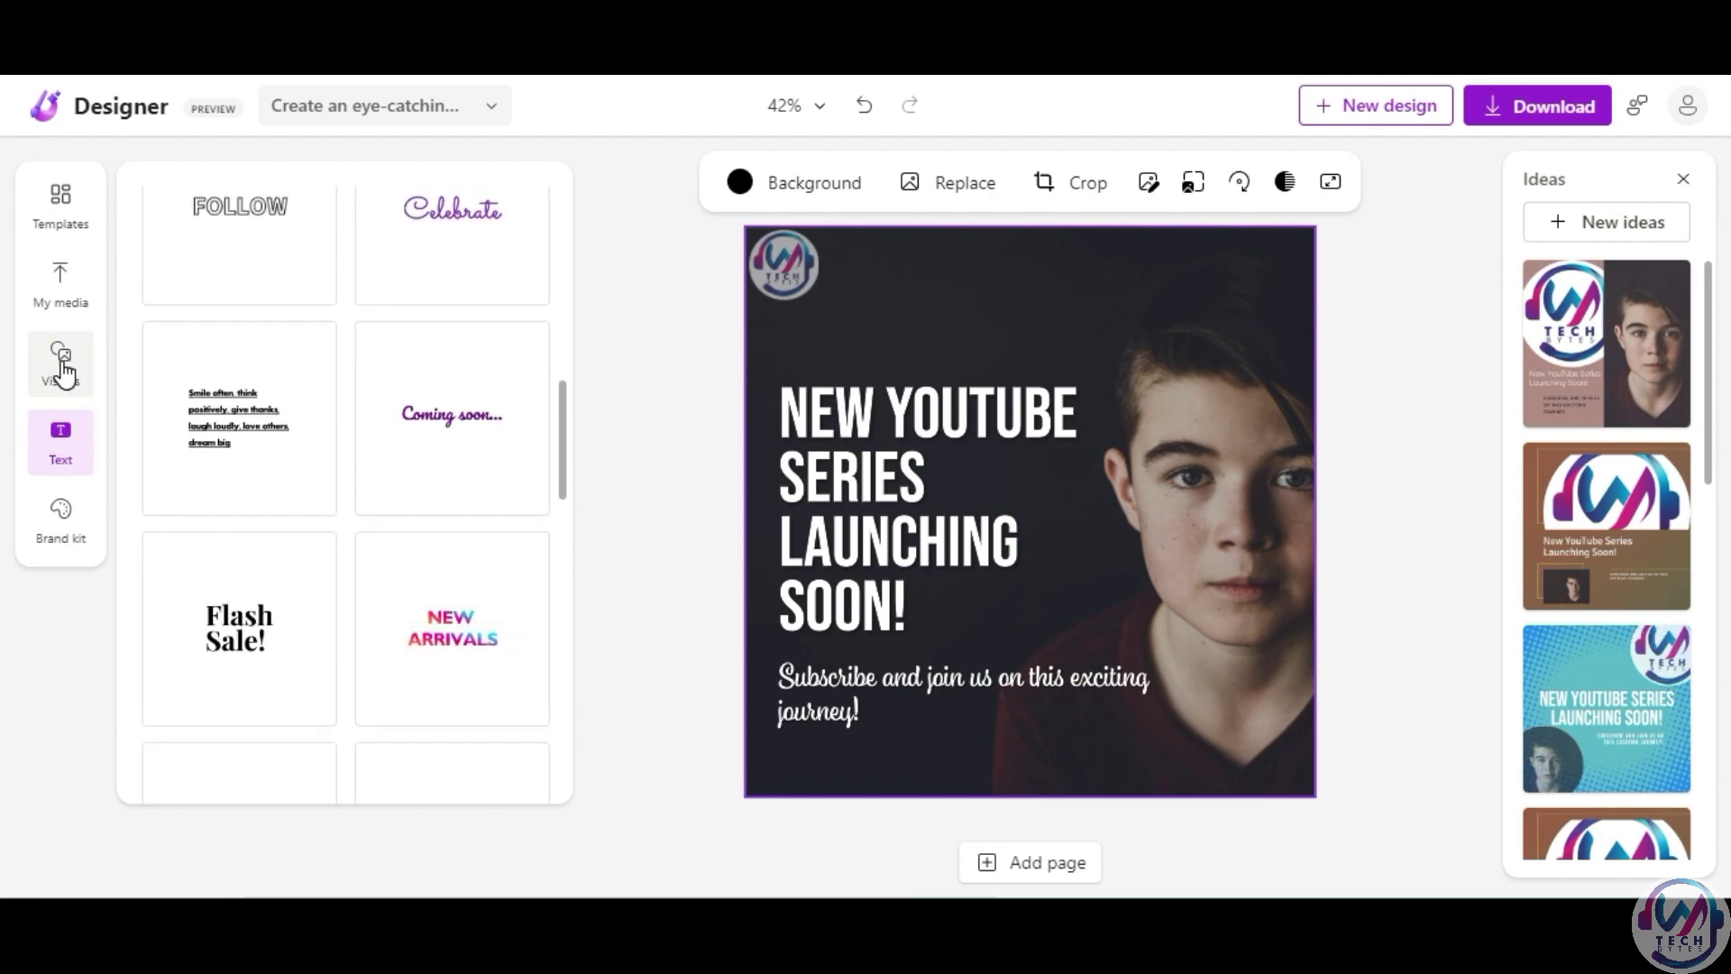
{"action": "left_click", "coordinate": [56, 522]}
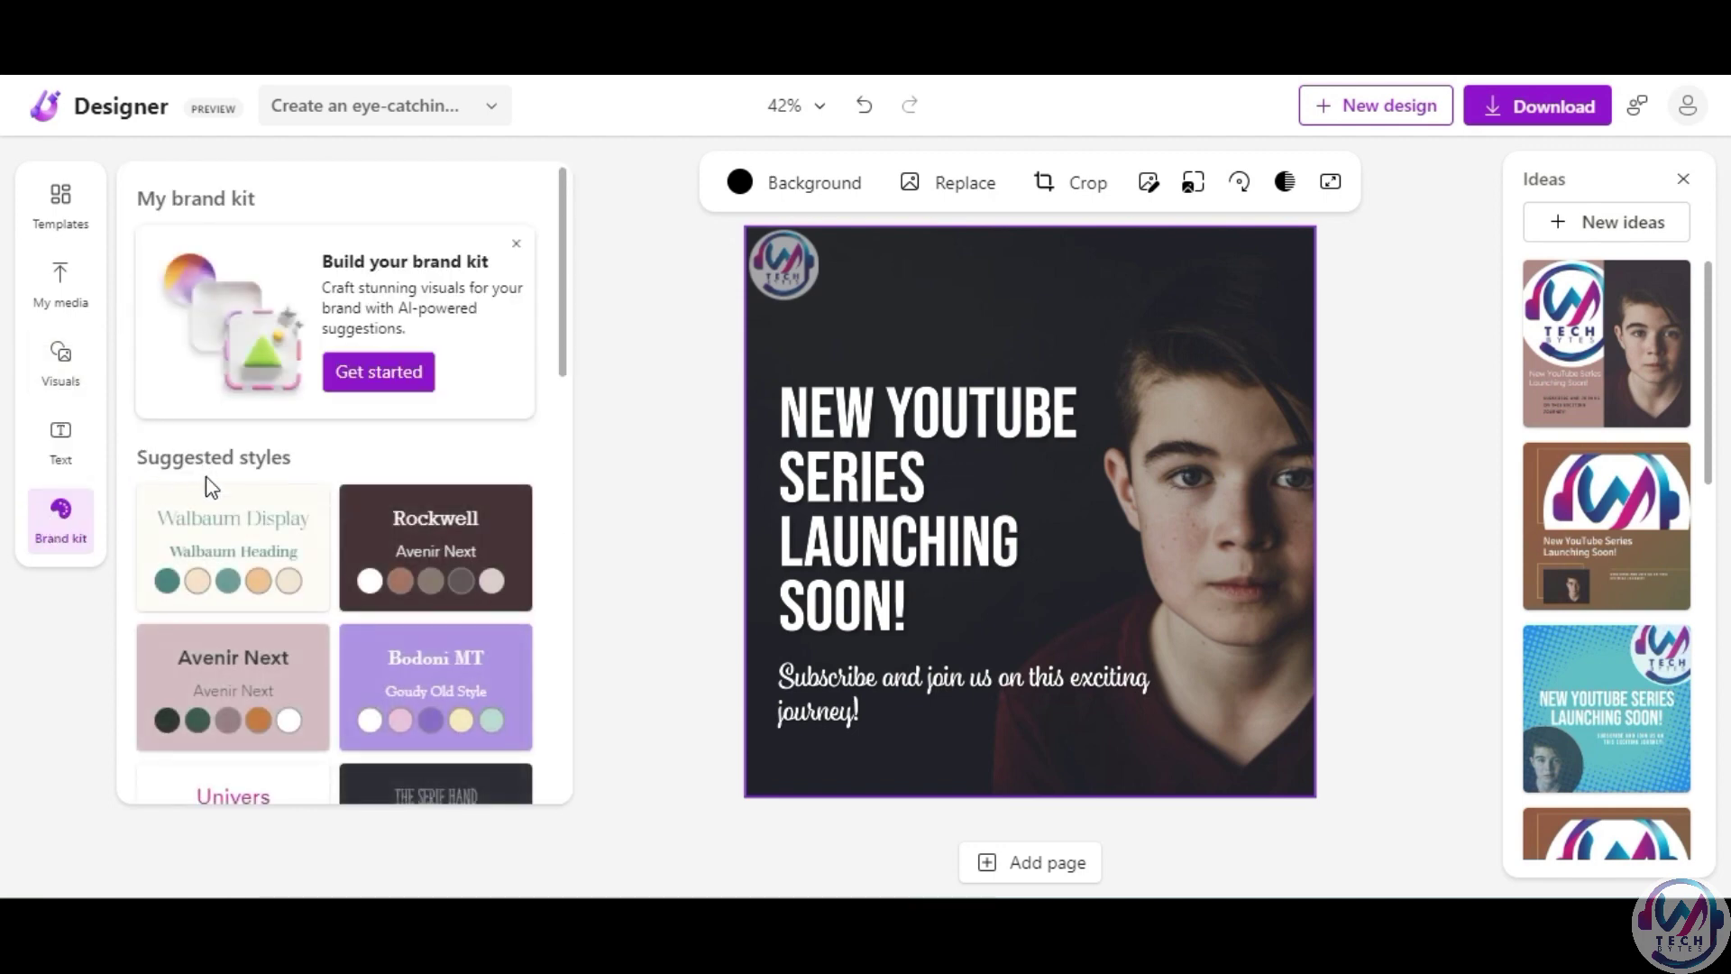
{"action": "scroll", "coordinate": [313, 599], "scroll_direction": "down", "scroll_amount": 3}
{"action": "scroll", "coordinate": [313, 595], "scroll_direction": "down", "scroll_amount": 3}
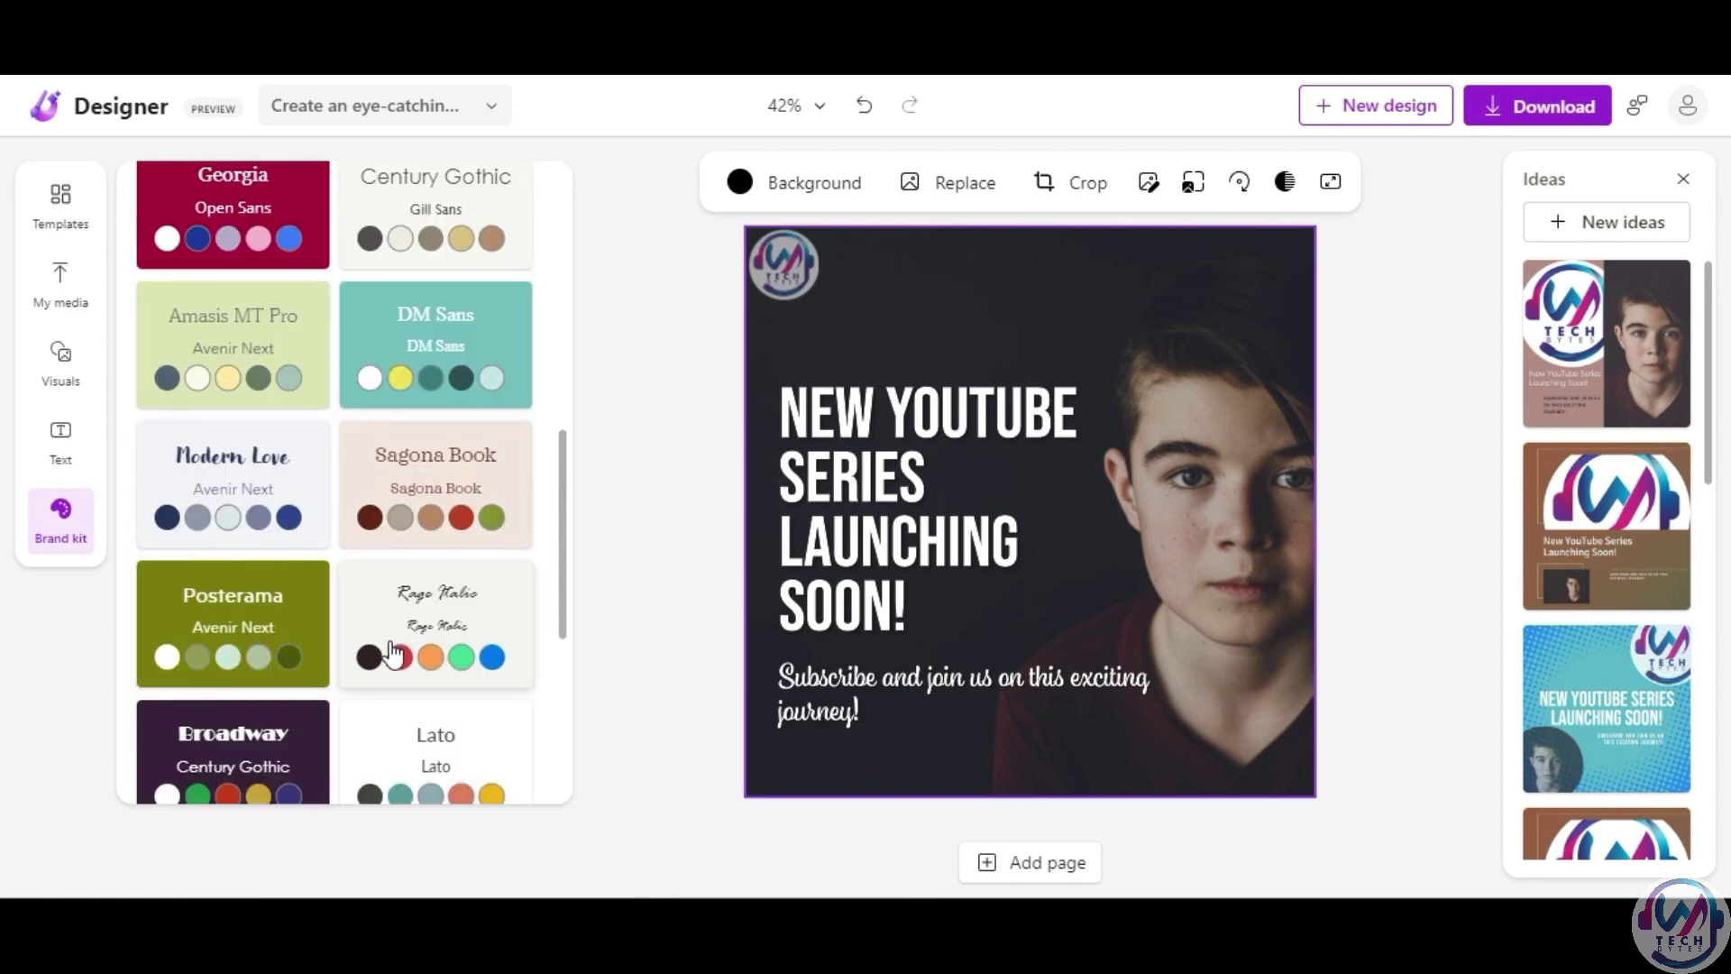
{"action": "scroll", "coordinate": [393, 654], "scroll_direction": "up", "scroll_amount": 5}
{"action": "scroll", "coordinate": [370, 600], "scroll_direction": "up", "scroll_amount": 3}
{"action": "left_click", "coordinate": [378, 384]}
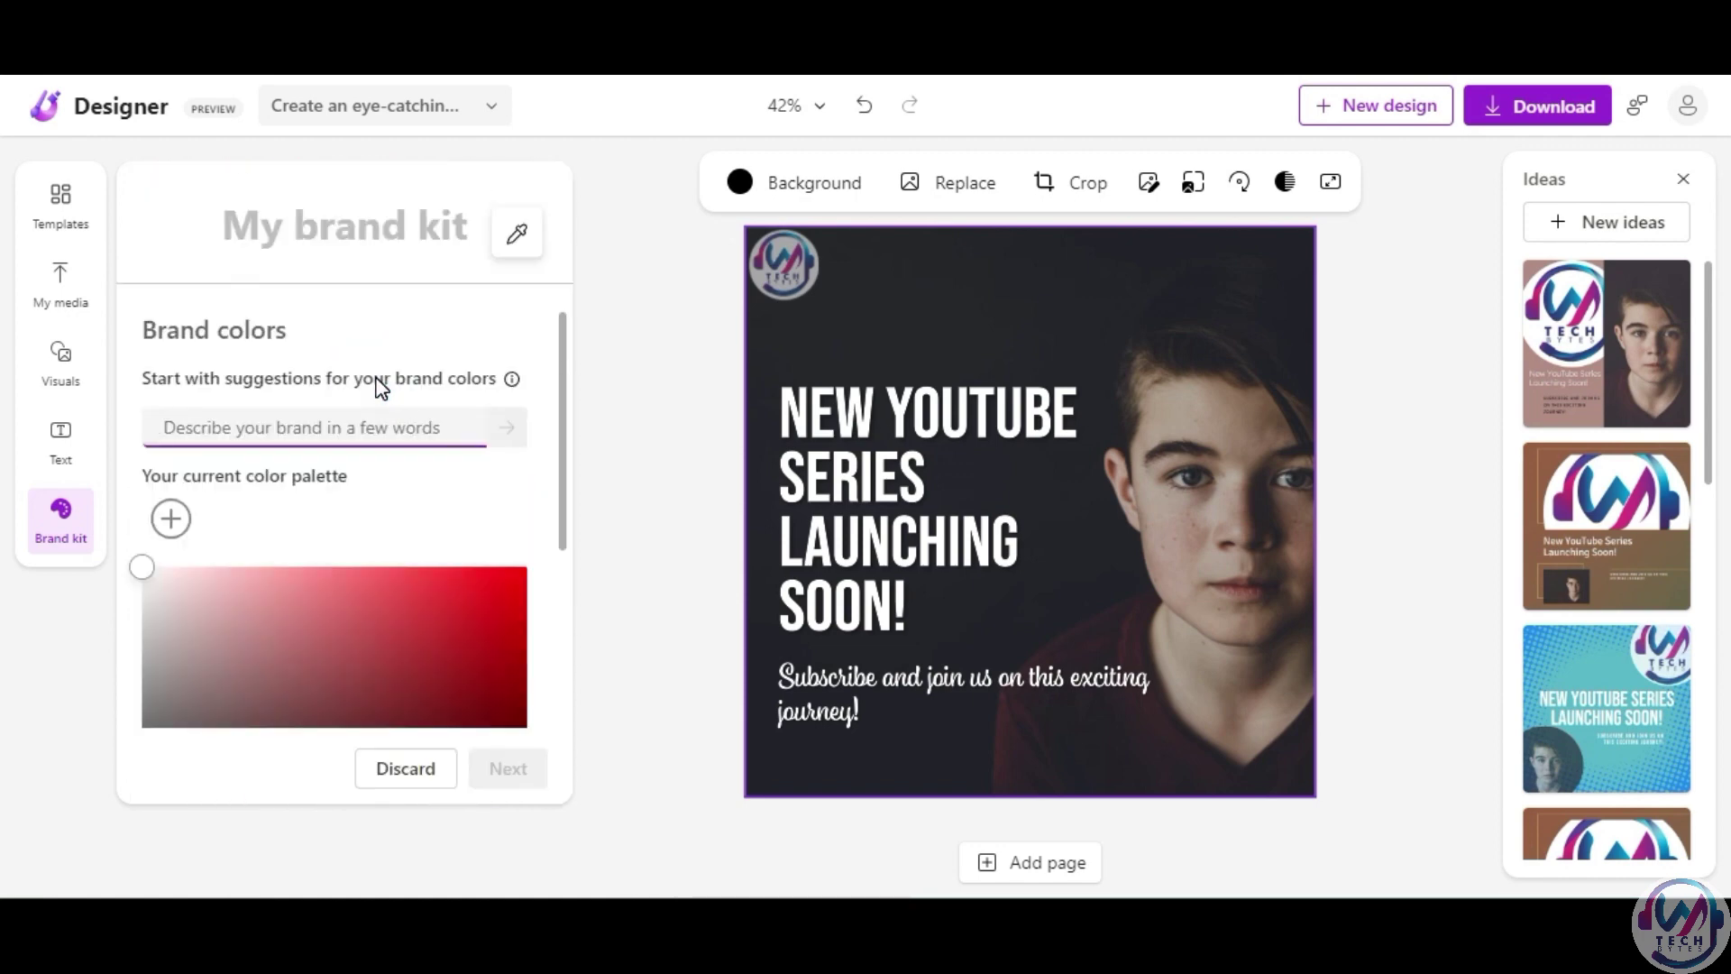
{"action": "scroll", "coordinate": [305, 561], "scroll_direction": "down", "scroll_amount": 2}
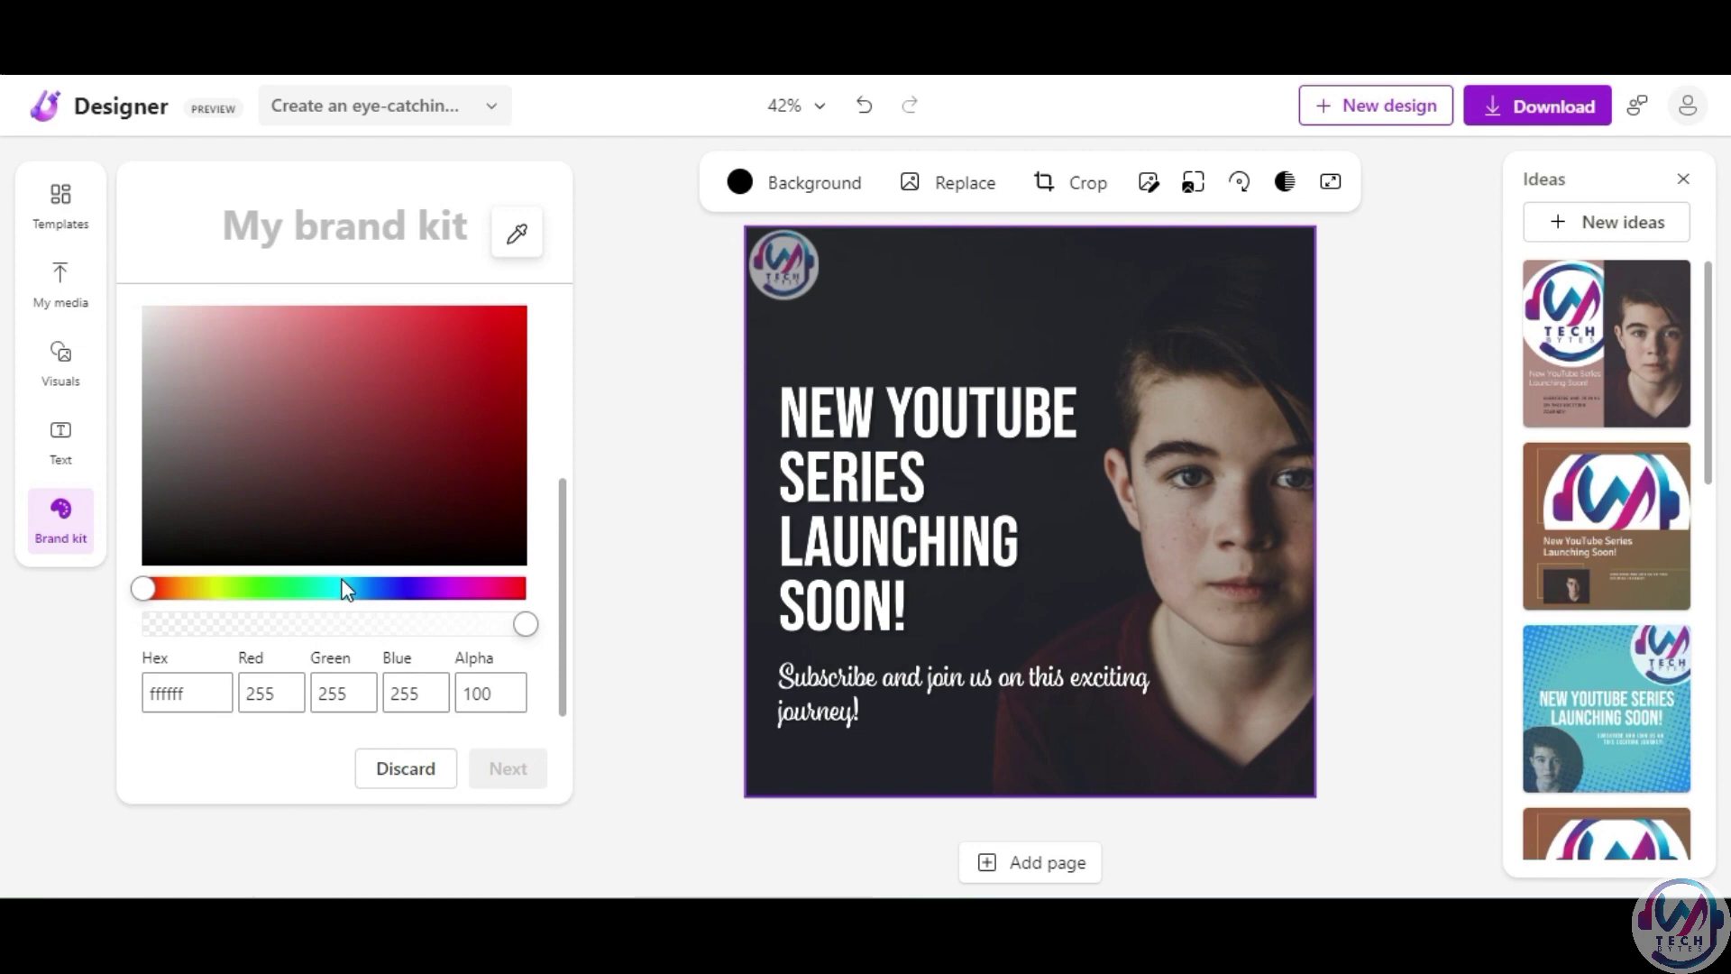
{"action": "scroll", "coordinate": [343, 592], "scroll_direction": "up", "scroll_amount": 2}
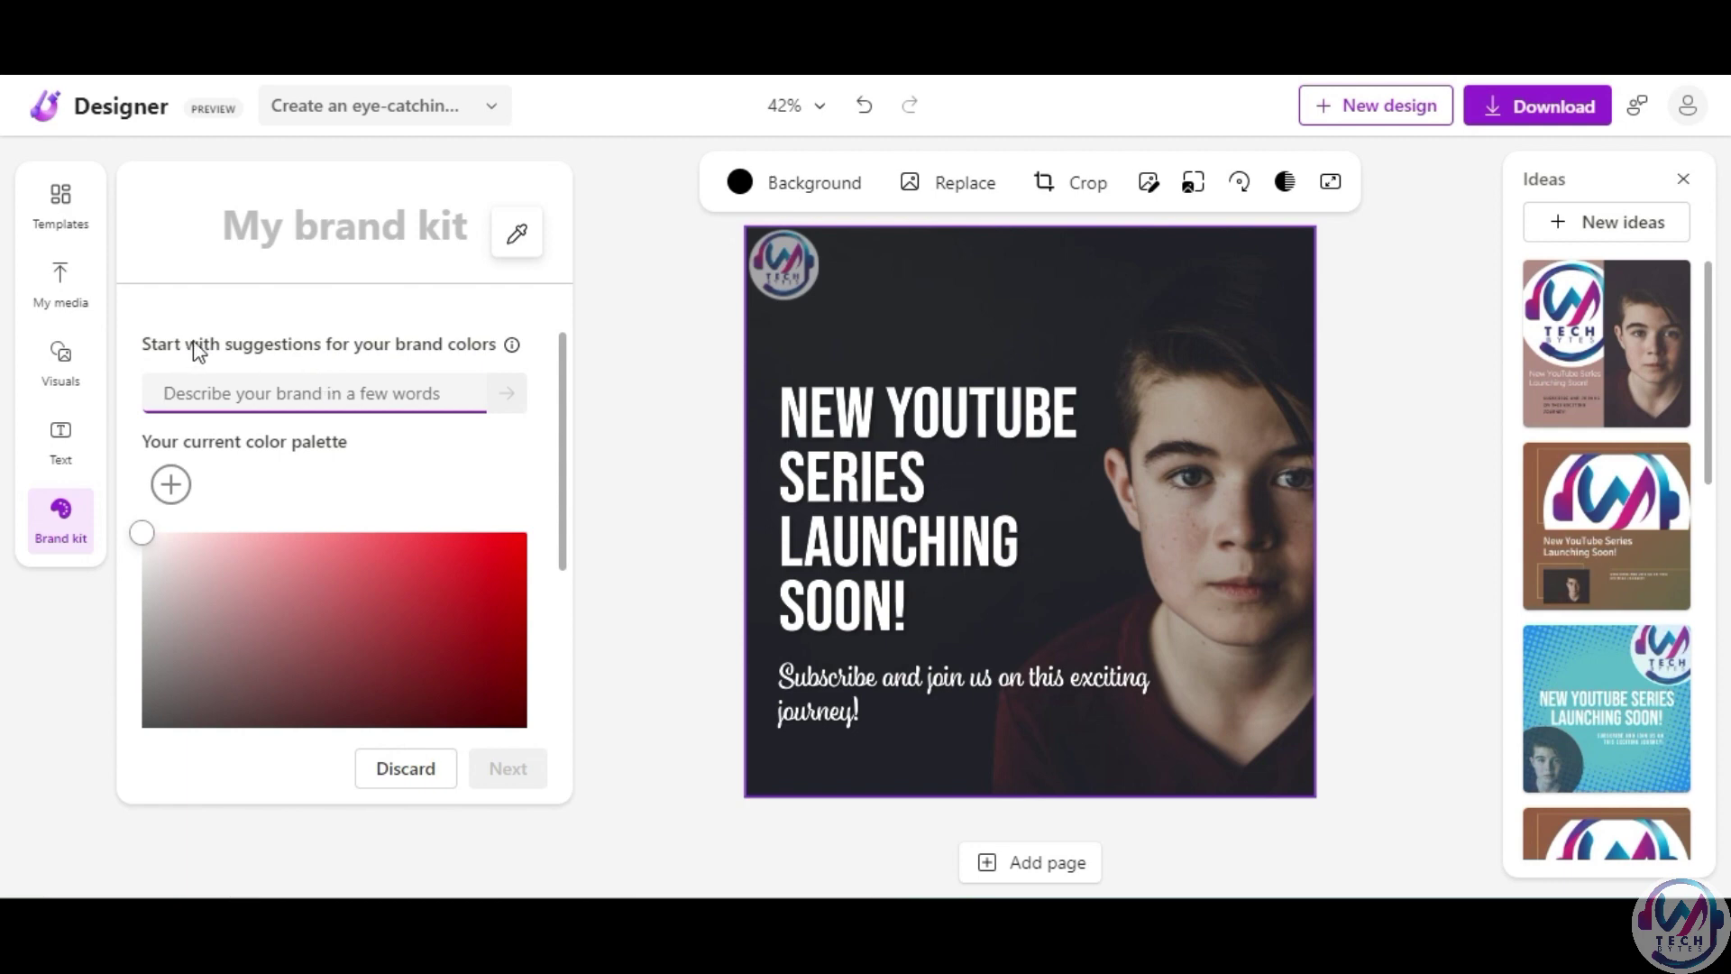
{"action": "left_click", "coordinate": [61, 204]}
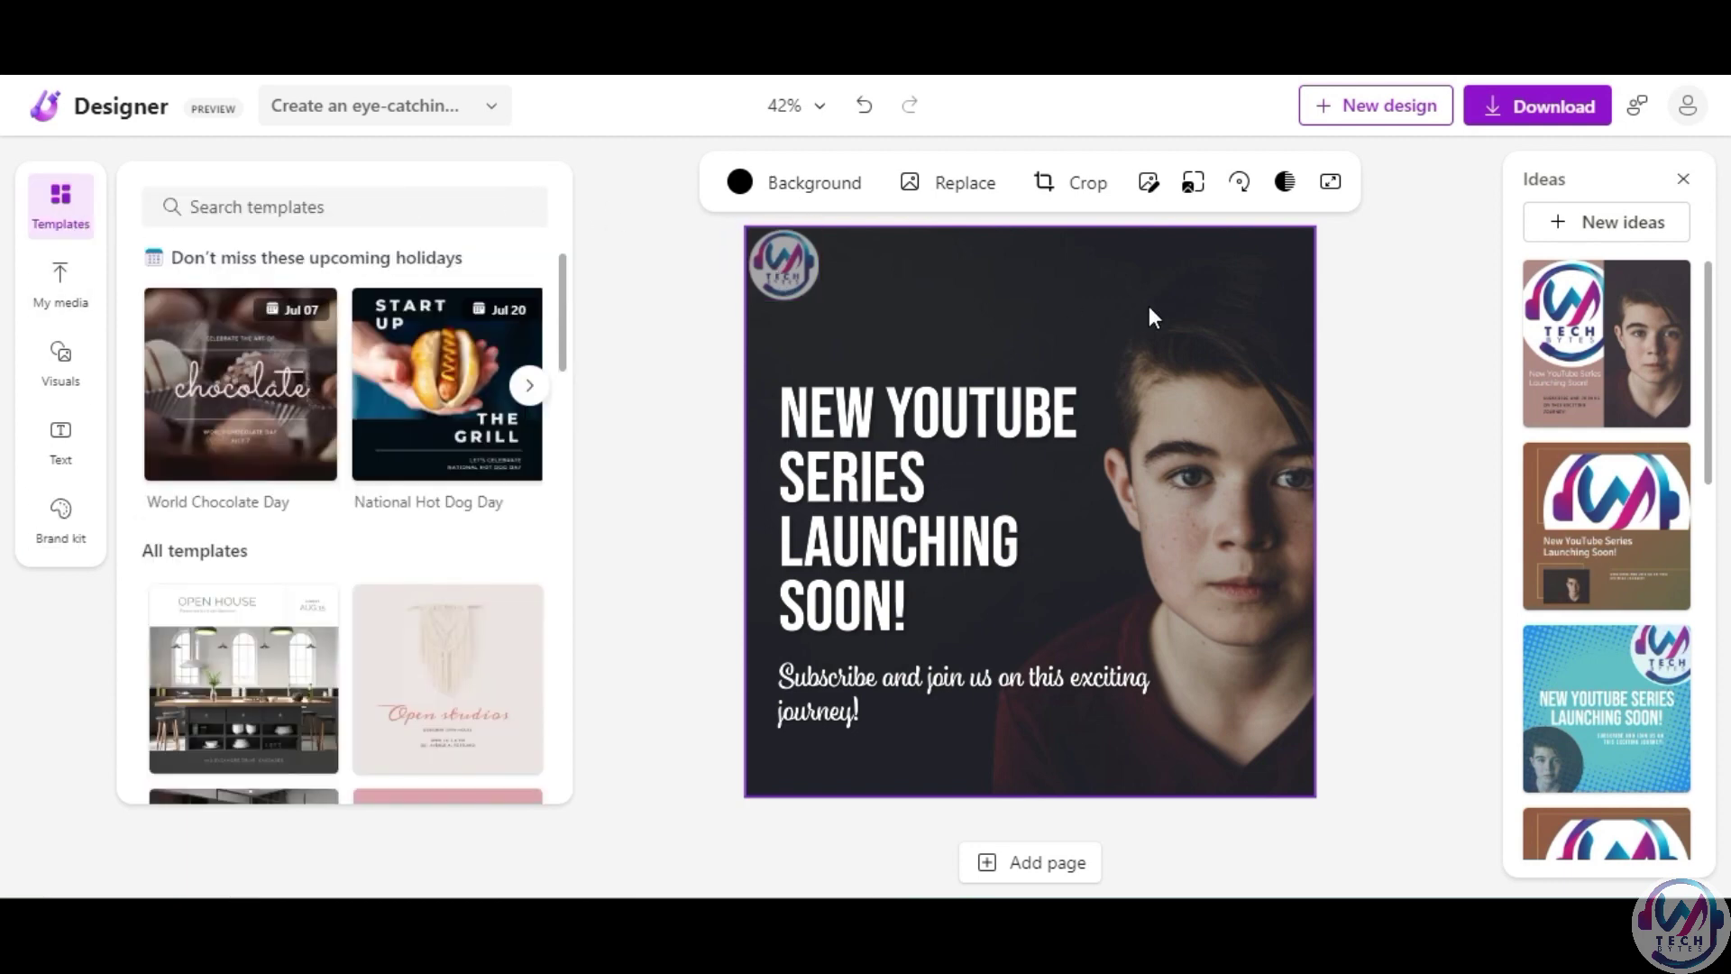
{"action": "left_click", "coordinate": [1526, 116]}
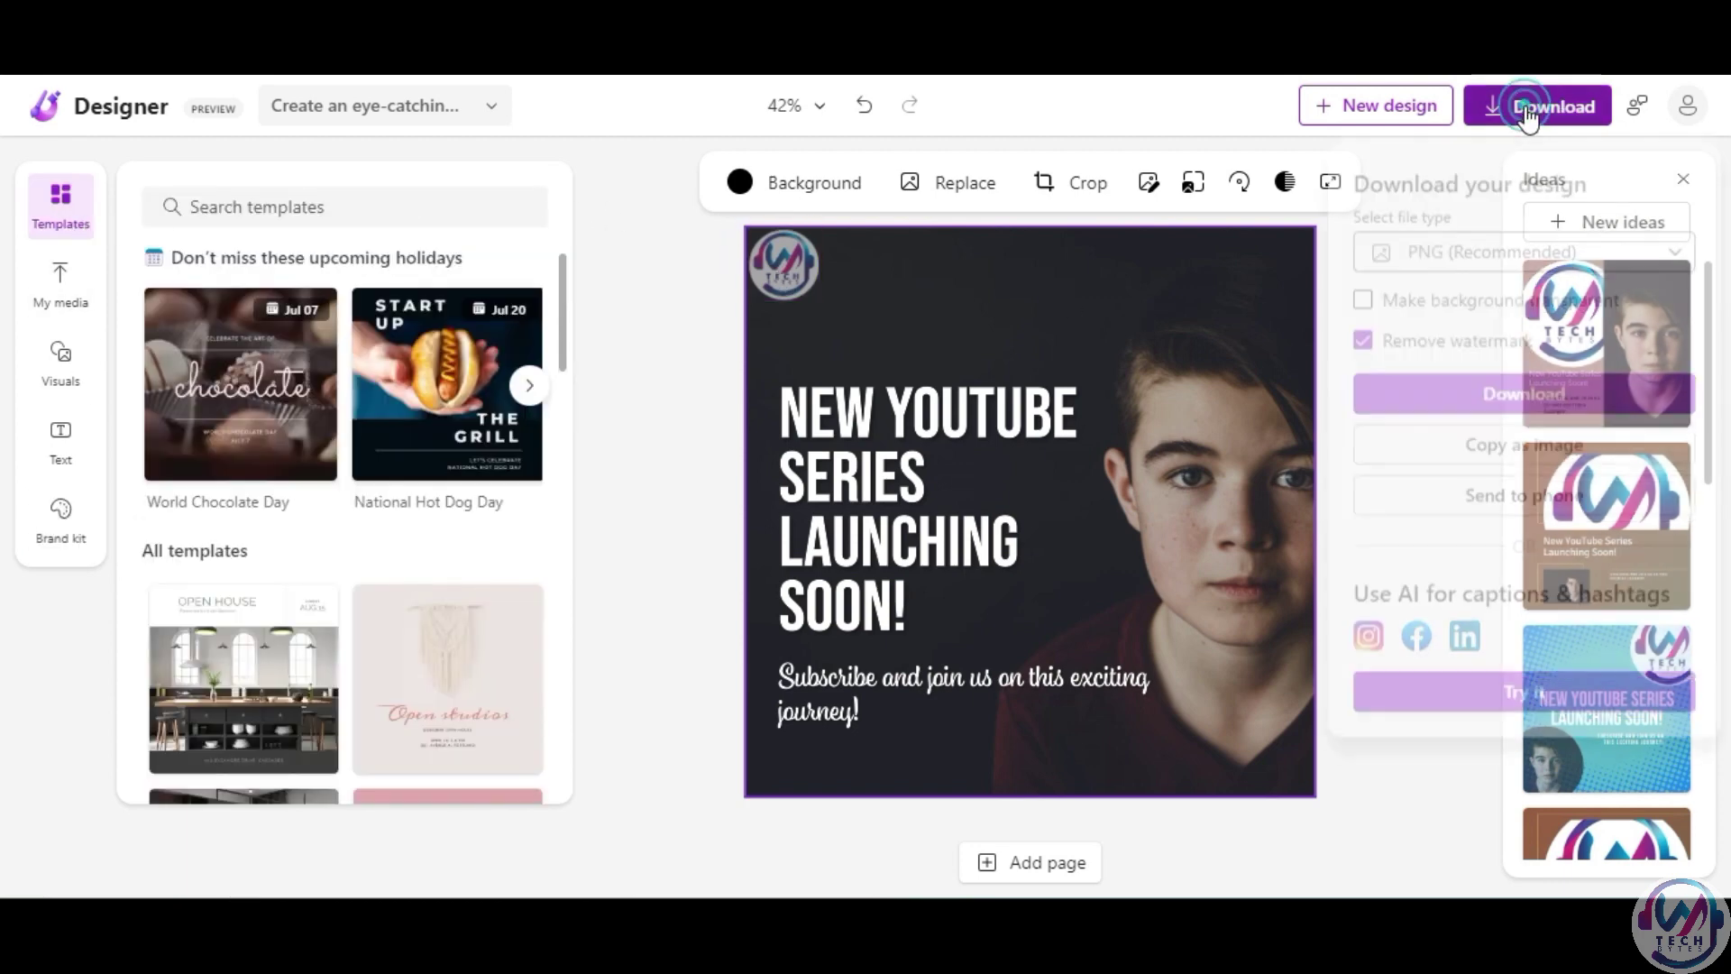
{"action": "left_click", "coordinate": [1517, 277]}
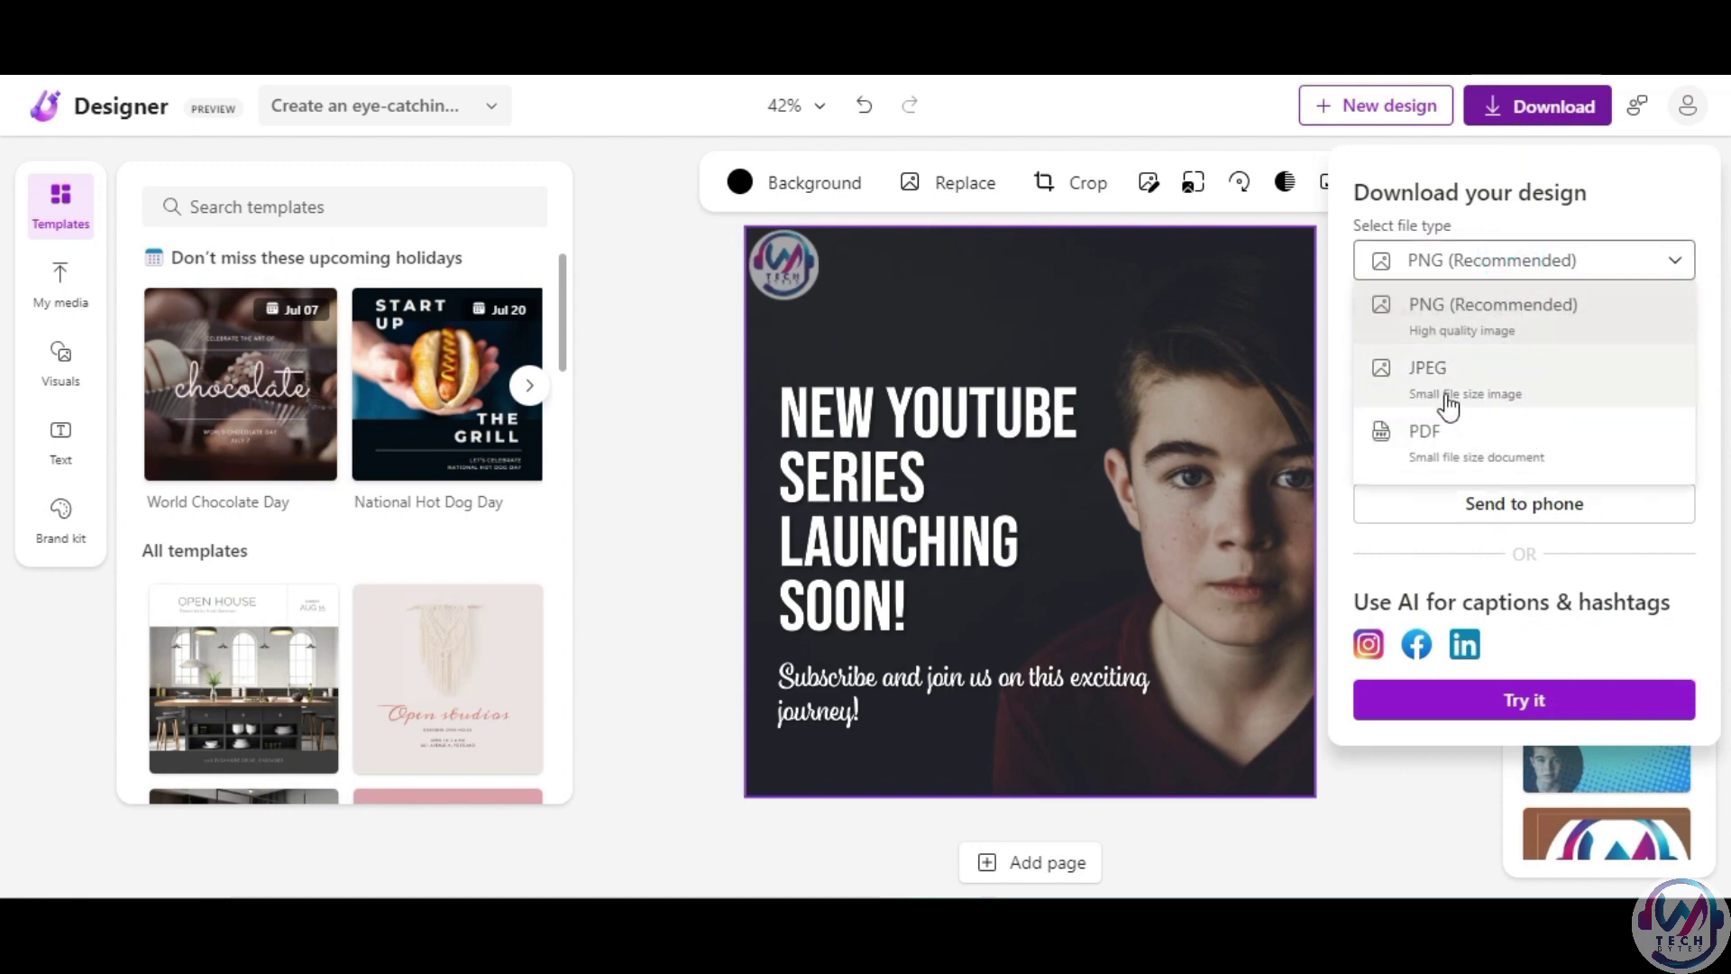
{"action": "left_click", "coordinate": [1516, 262]}
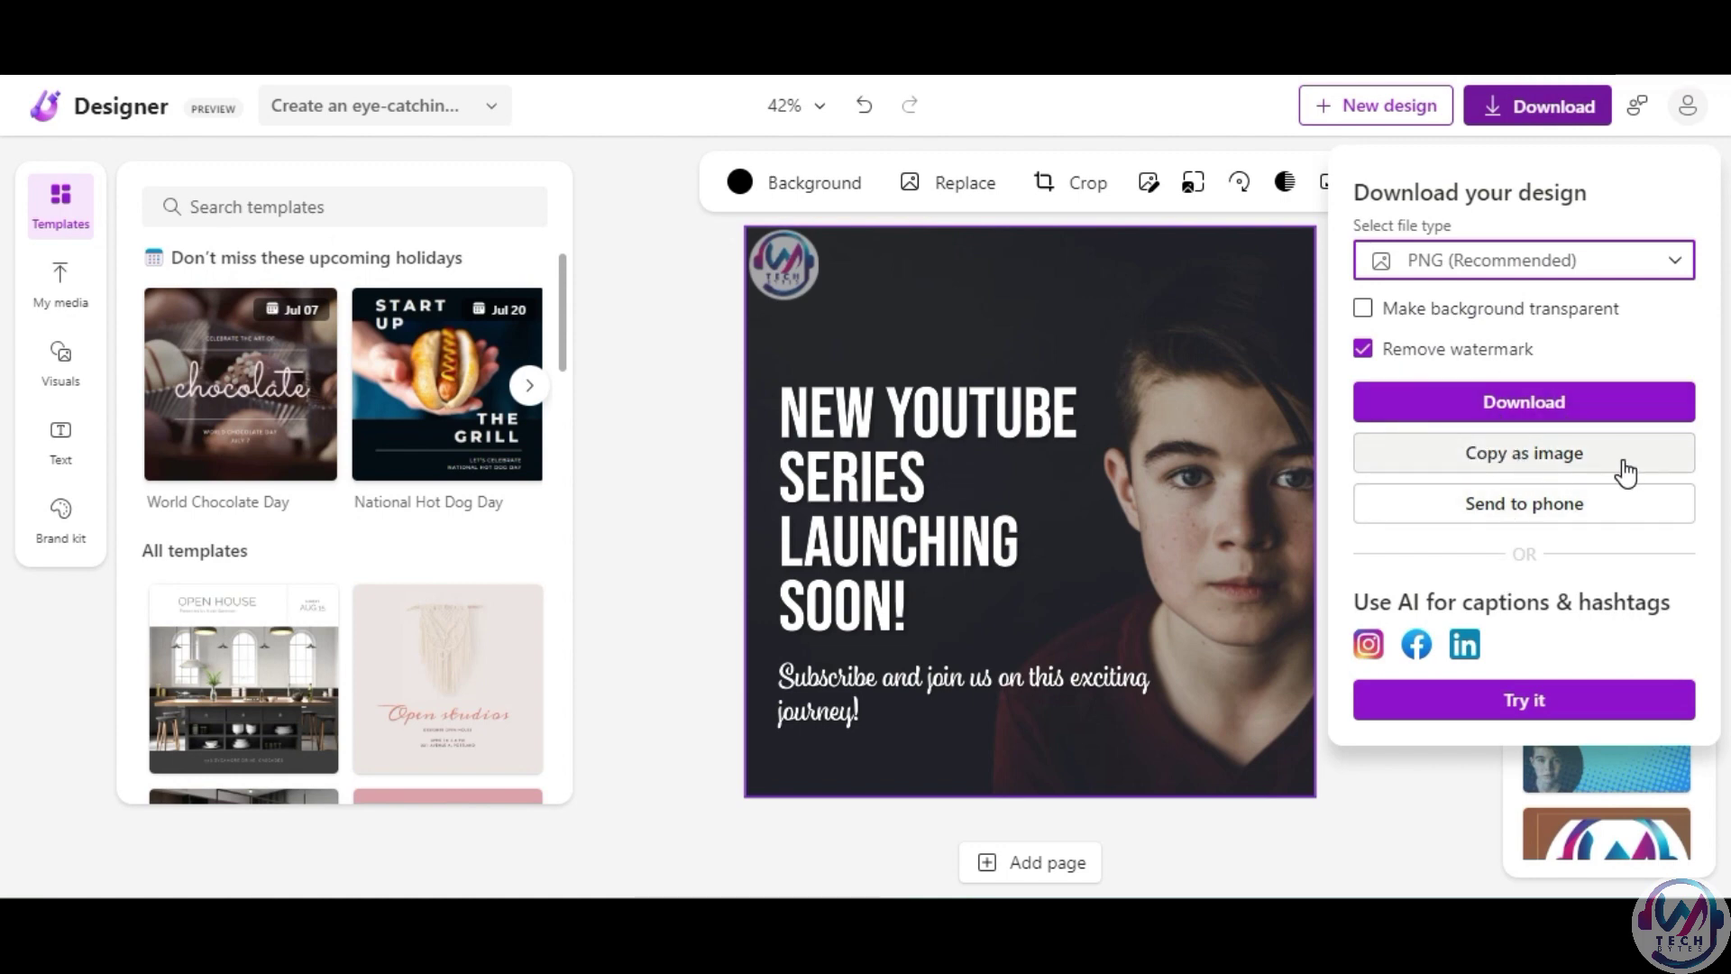
{"action": "left_click", "coordinate": [1431, 142]}
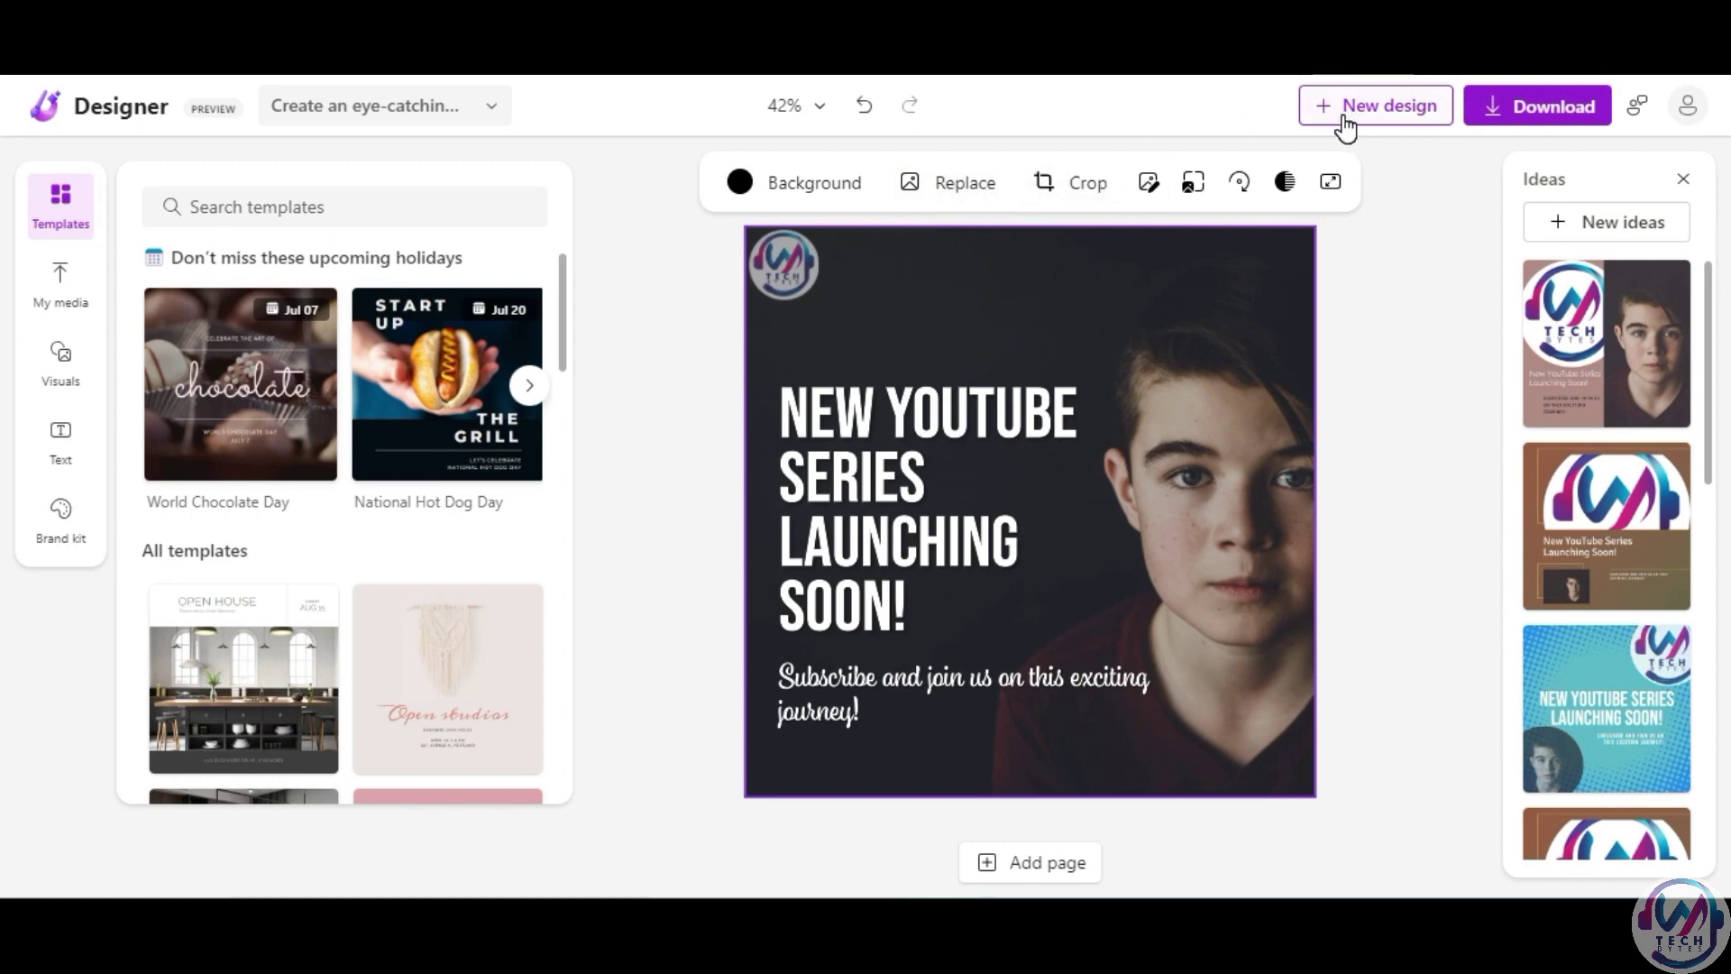
{"action": "left_click", "coordinate": [433, 106]}
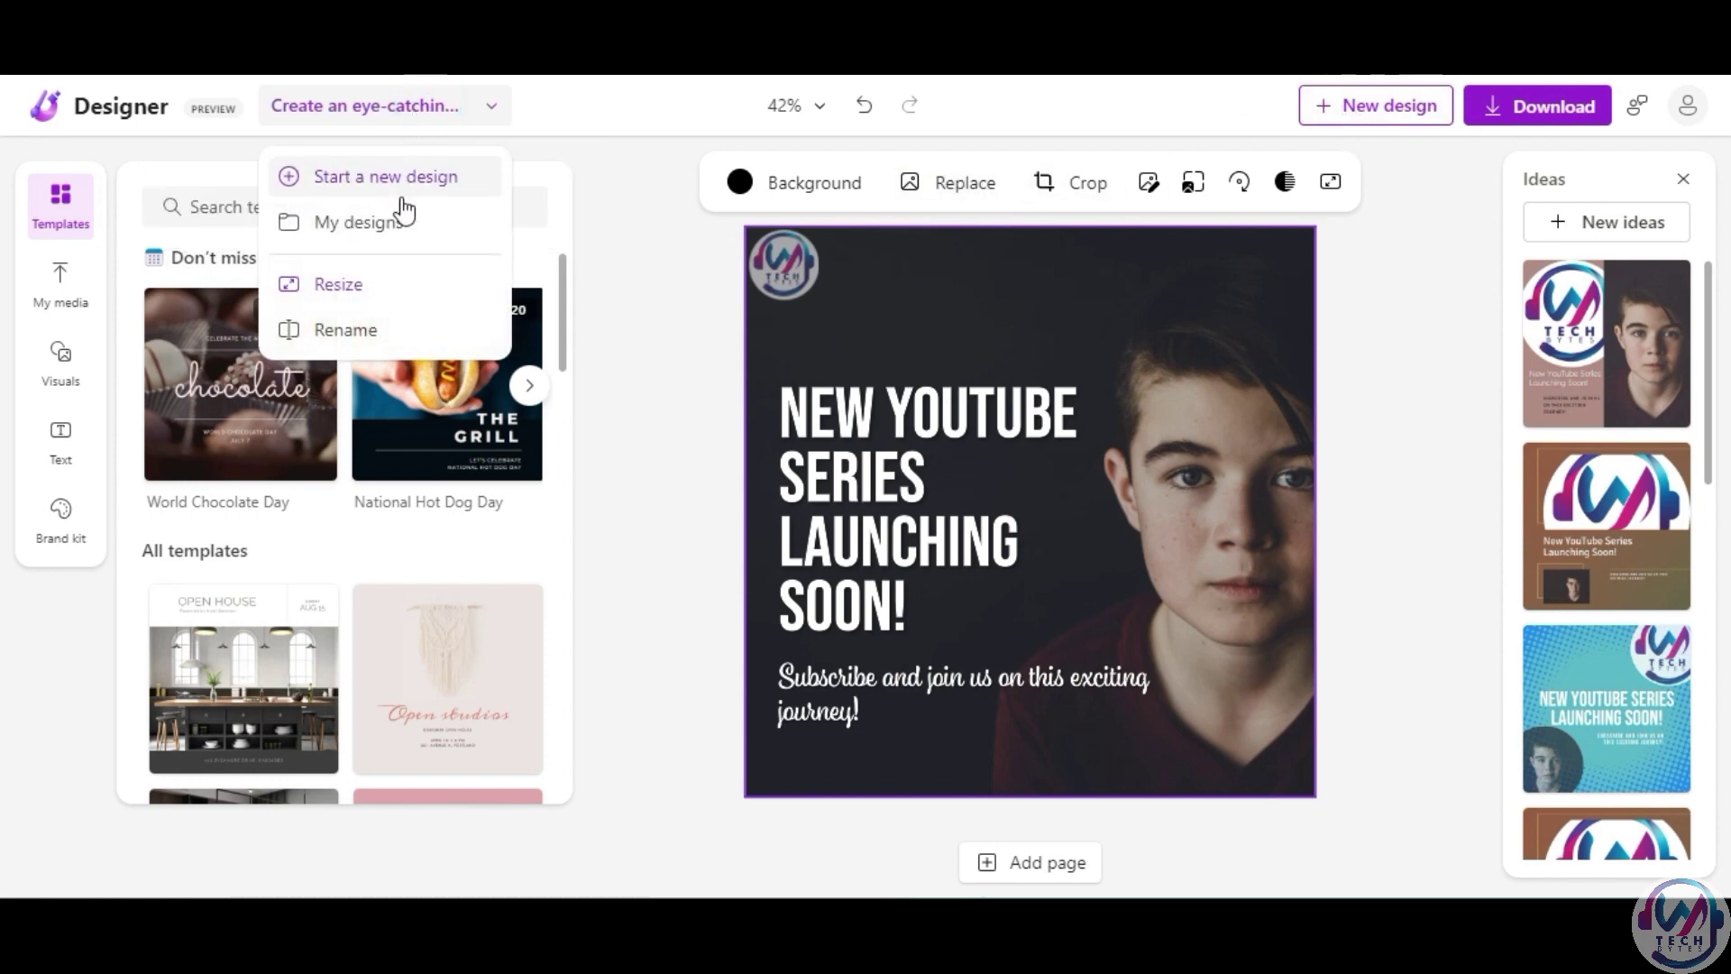
{"action": "left_click", "coordinate": [630, 105]}
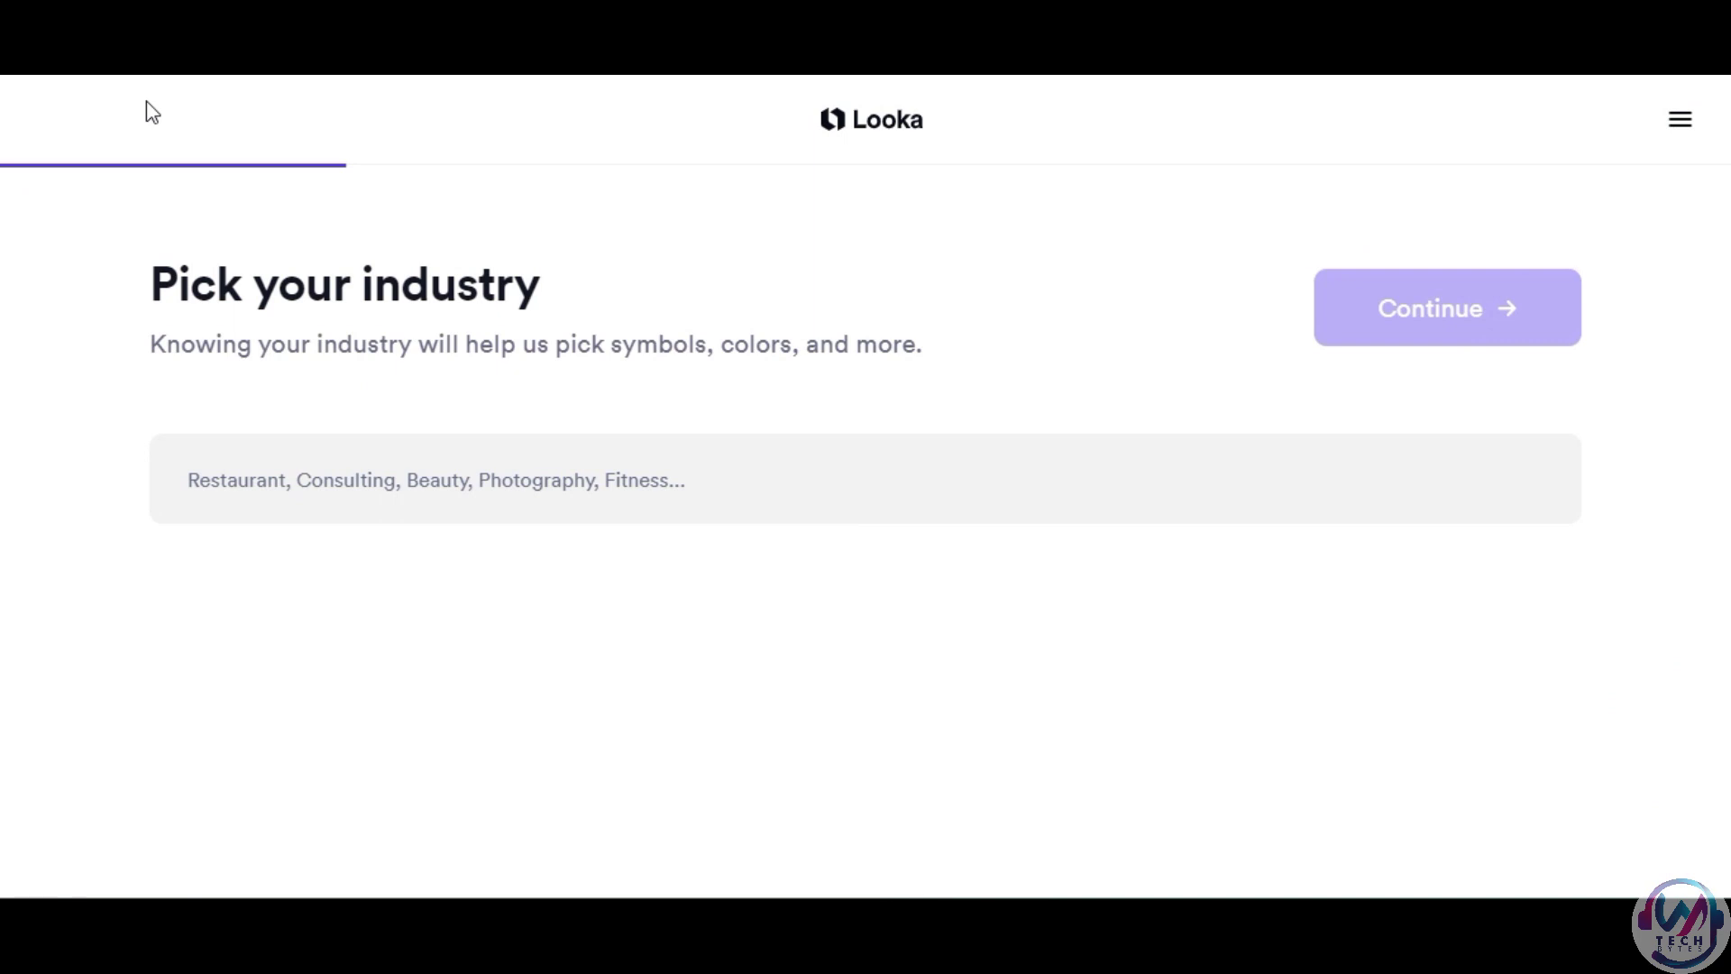
Set the business industry to Information Technology.
{"action": "left_click", "coordinate": [342, 494]}
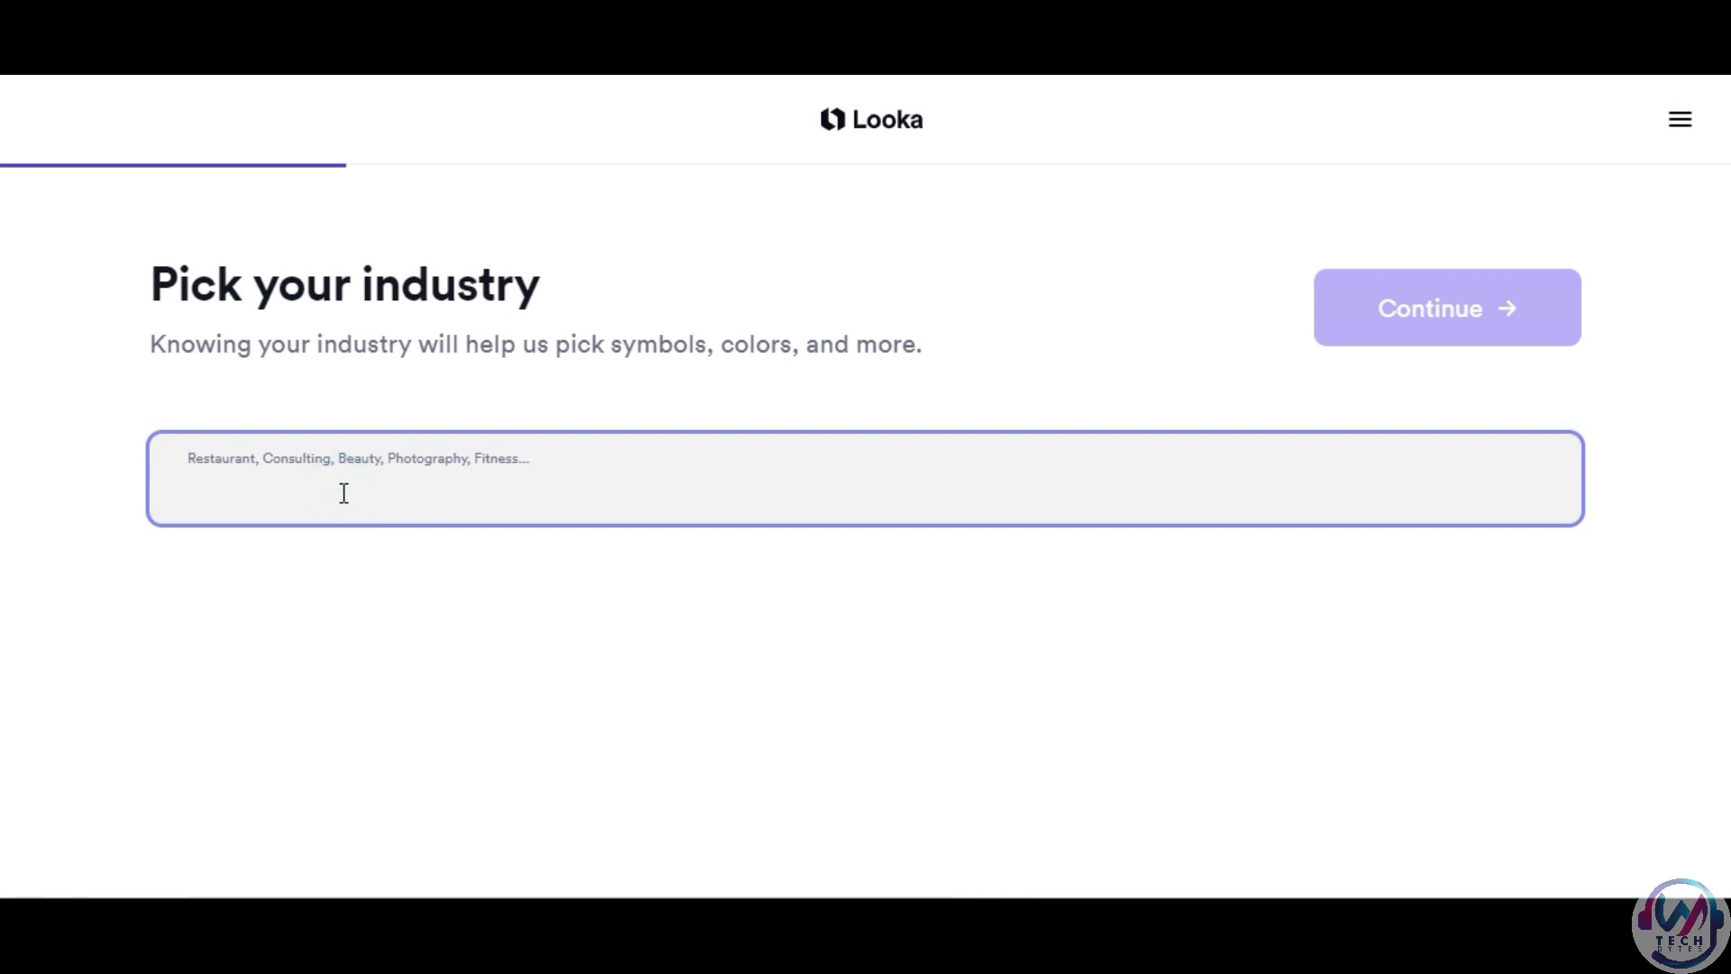
{"action": "type", "text": "Intern"}
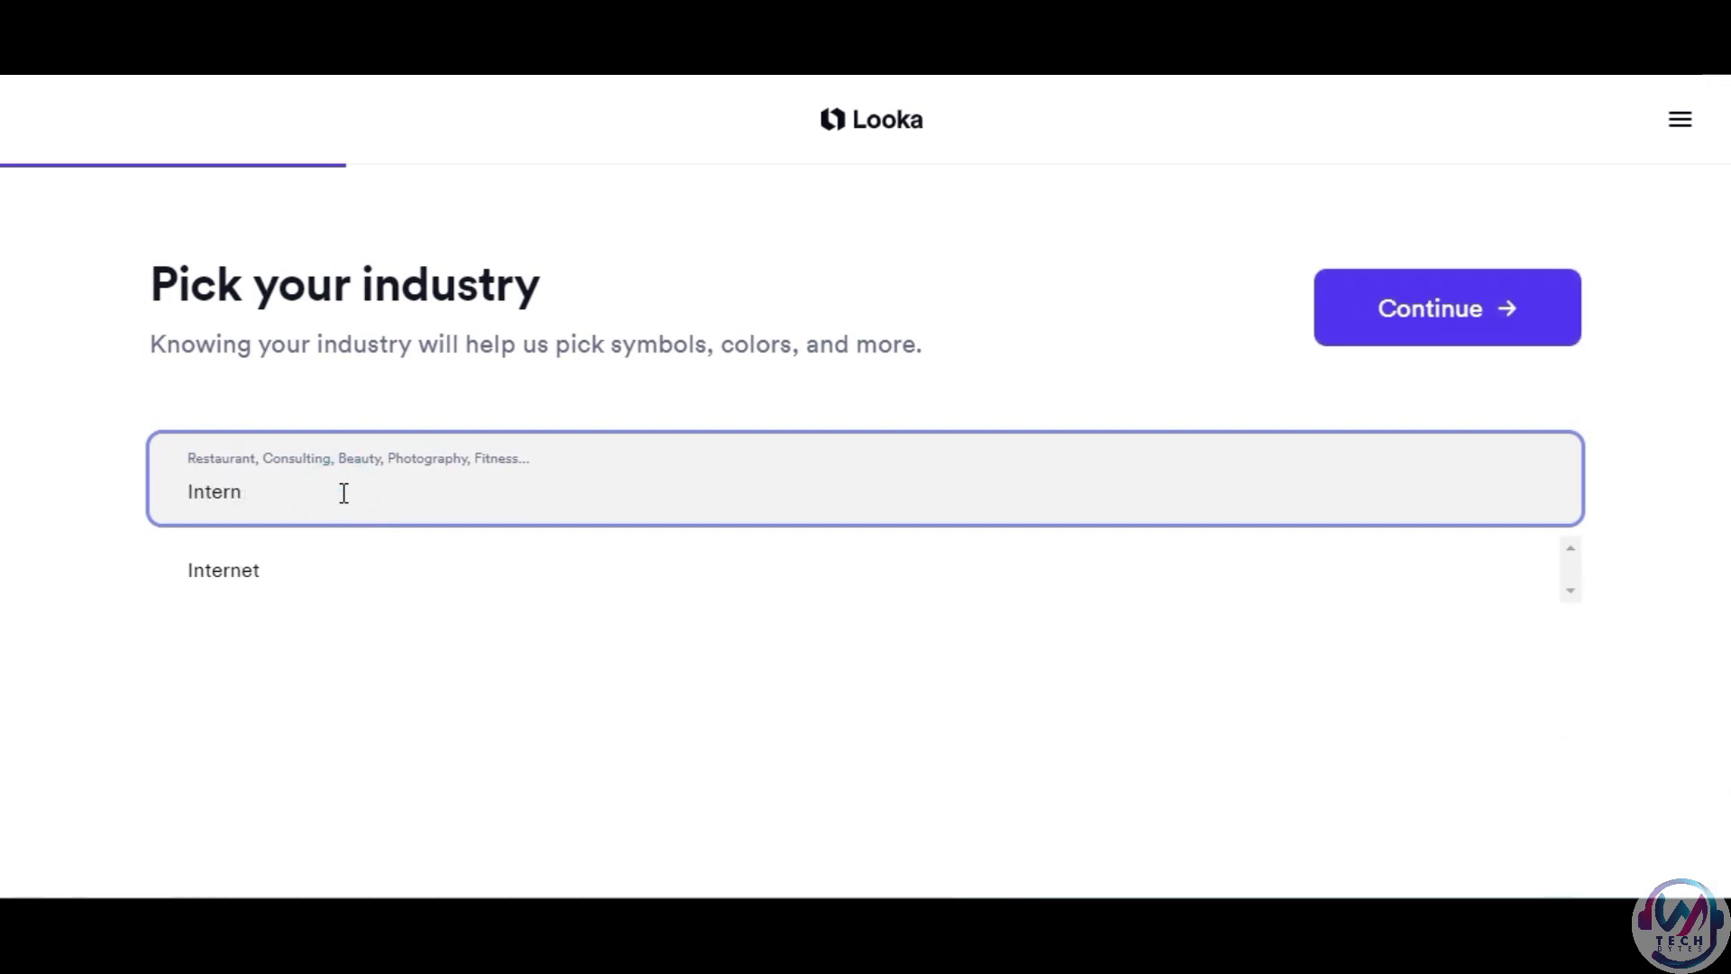
{"action": "key", "text": "BackSpace"}
{"action": "key", "text": "BackSpace"}
{"action": "key", "text": "BackSpace"}
{"action": "type", "text": "fo"}
{"action": "left_click", "coordinate": [321, 575]}
{"action": "left_click", "coordinate": [1448, 332]}
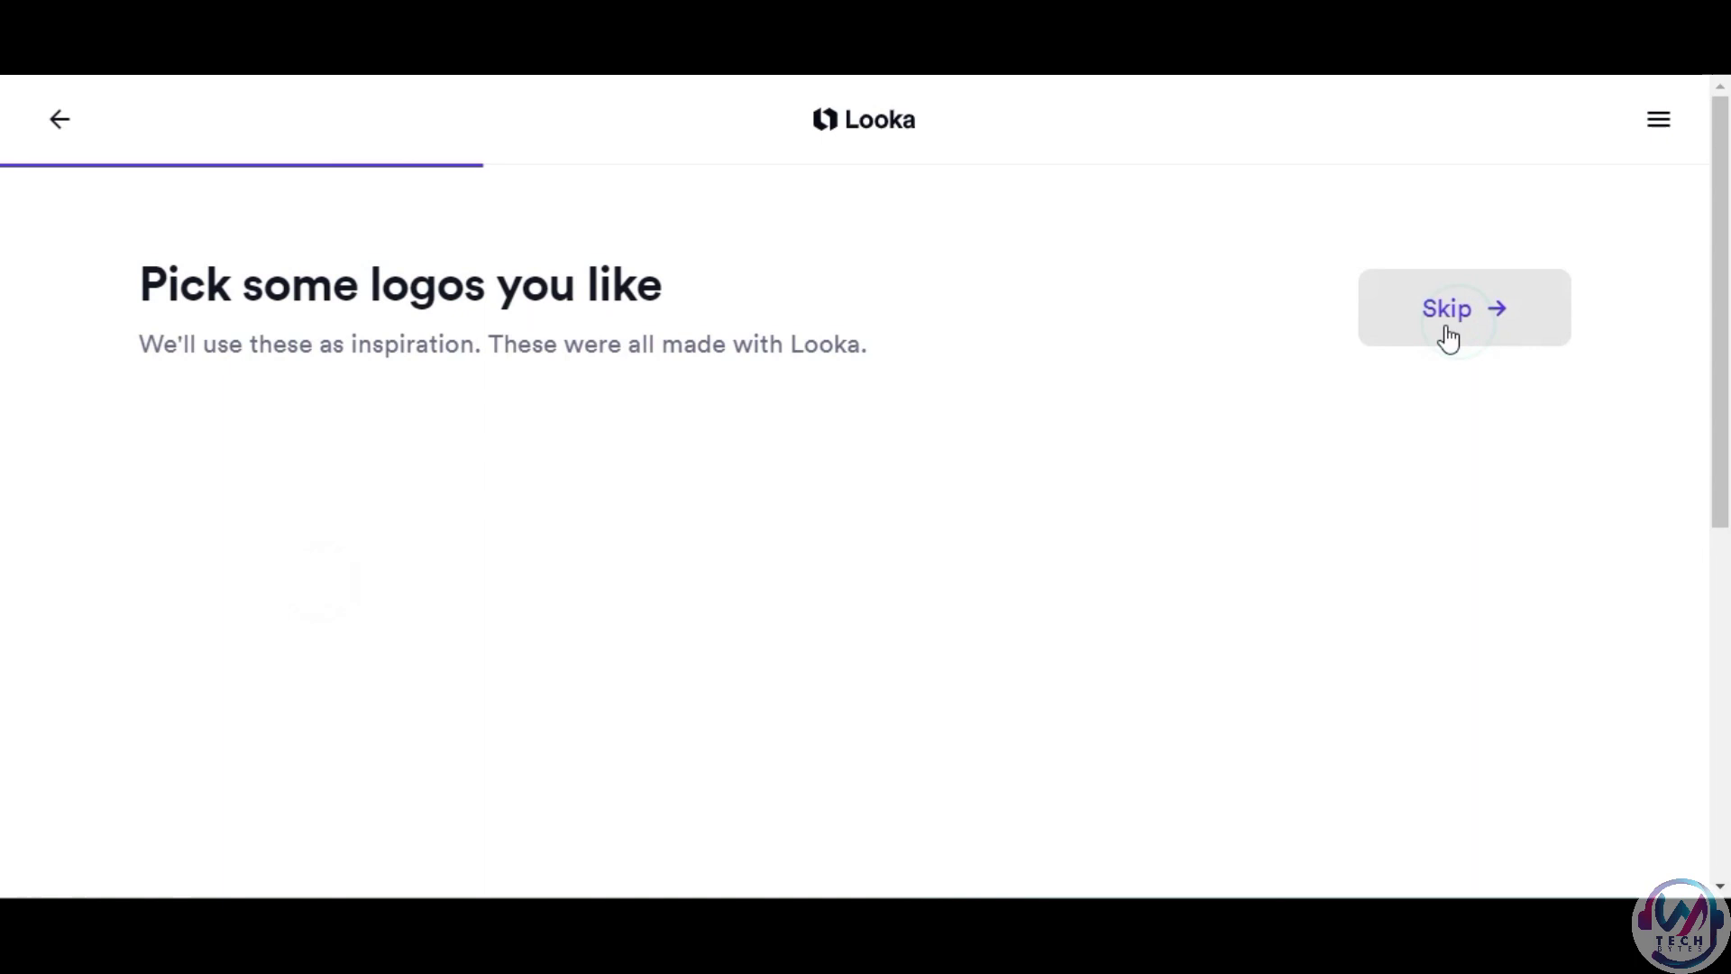
{"action": "scroll", "coordinate": [623, 595], "scroll_direction": "down", "scroll_amount": 3}
{"action": "scroll", "coordinate": [622, 595], "scroll_direction": "up", "scroll_amount": 2}
Mark an inspiration logo and pick blue and purple as preferred colours.
{"action": "left_click", "coordinate": [1009, 591]}
{"action": "scroll", "coordinate": [1010, 590], "scroll_direction": "down", "scroll_amount": 5}
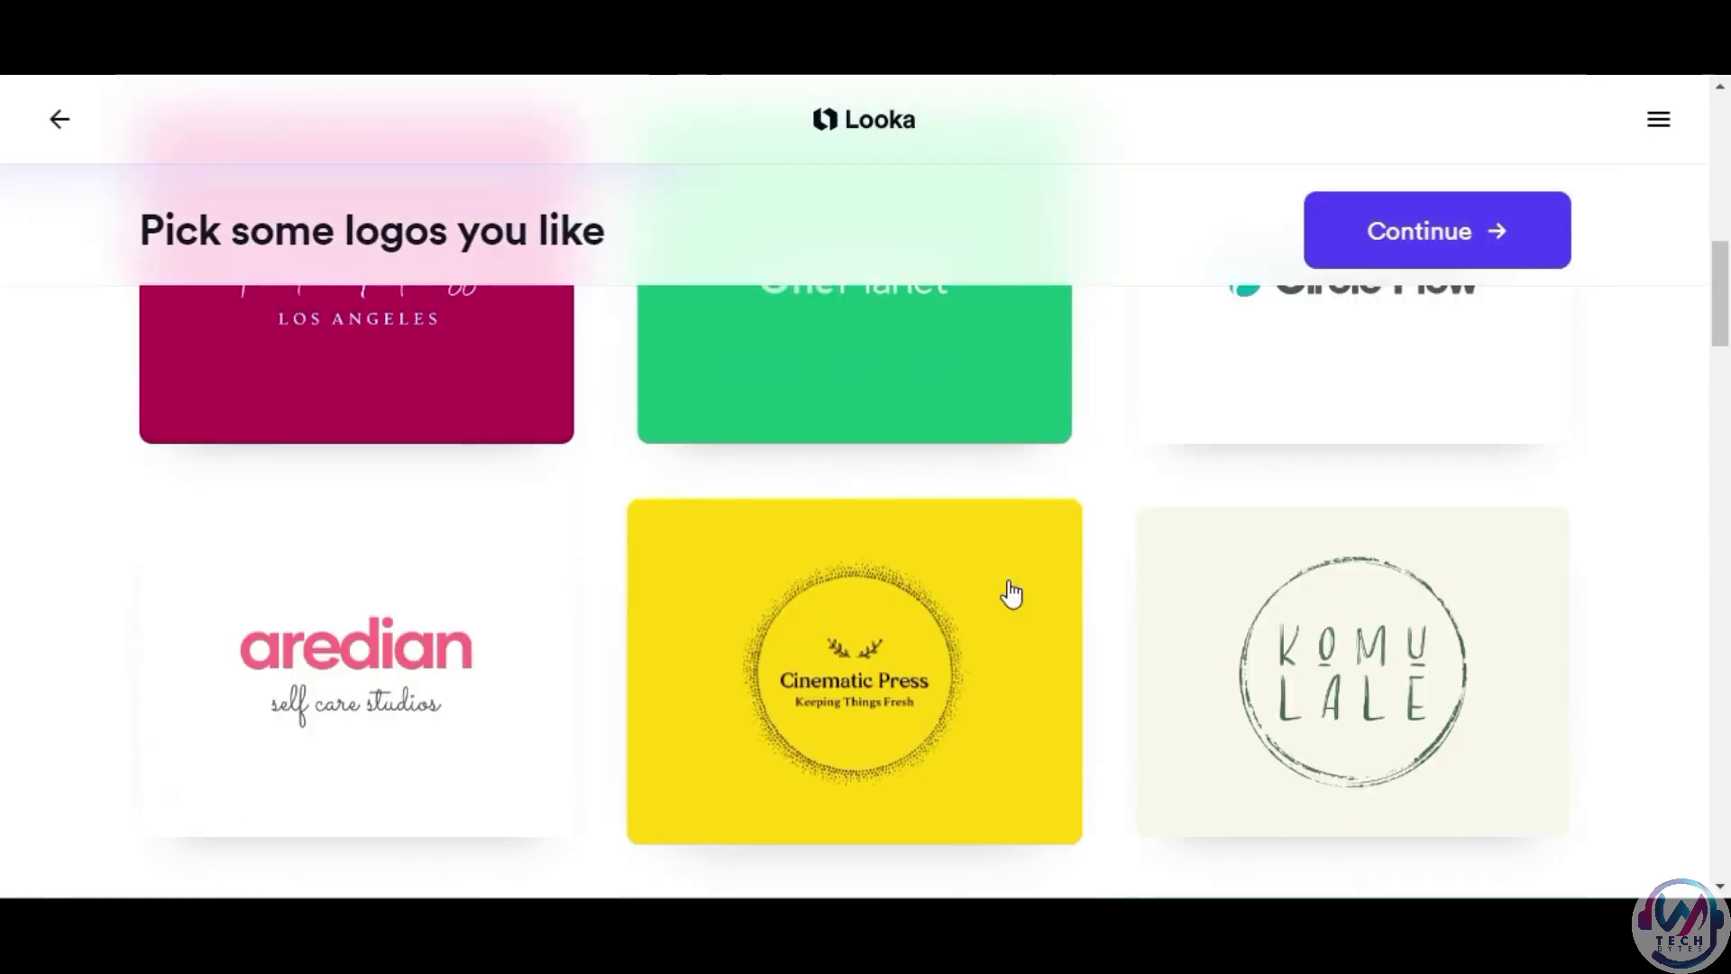
{"action": "scroll", "coordinate": [495, 581], "scroll_direction": "down", "scroll_amount": 1}
{"action": "scroll", "coordinate": [785, 608], "scroll_direction": "down", "scroll_amount": 3}
{"action": "scroll", "coordinate": [785, 607], "scroll_direction": "down", "scroll_amount": 2}
{"action": "scroll", "coordinate": [843, 600], "scroll_direction": "down", "scroll_amount": 4}
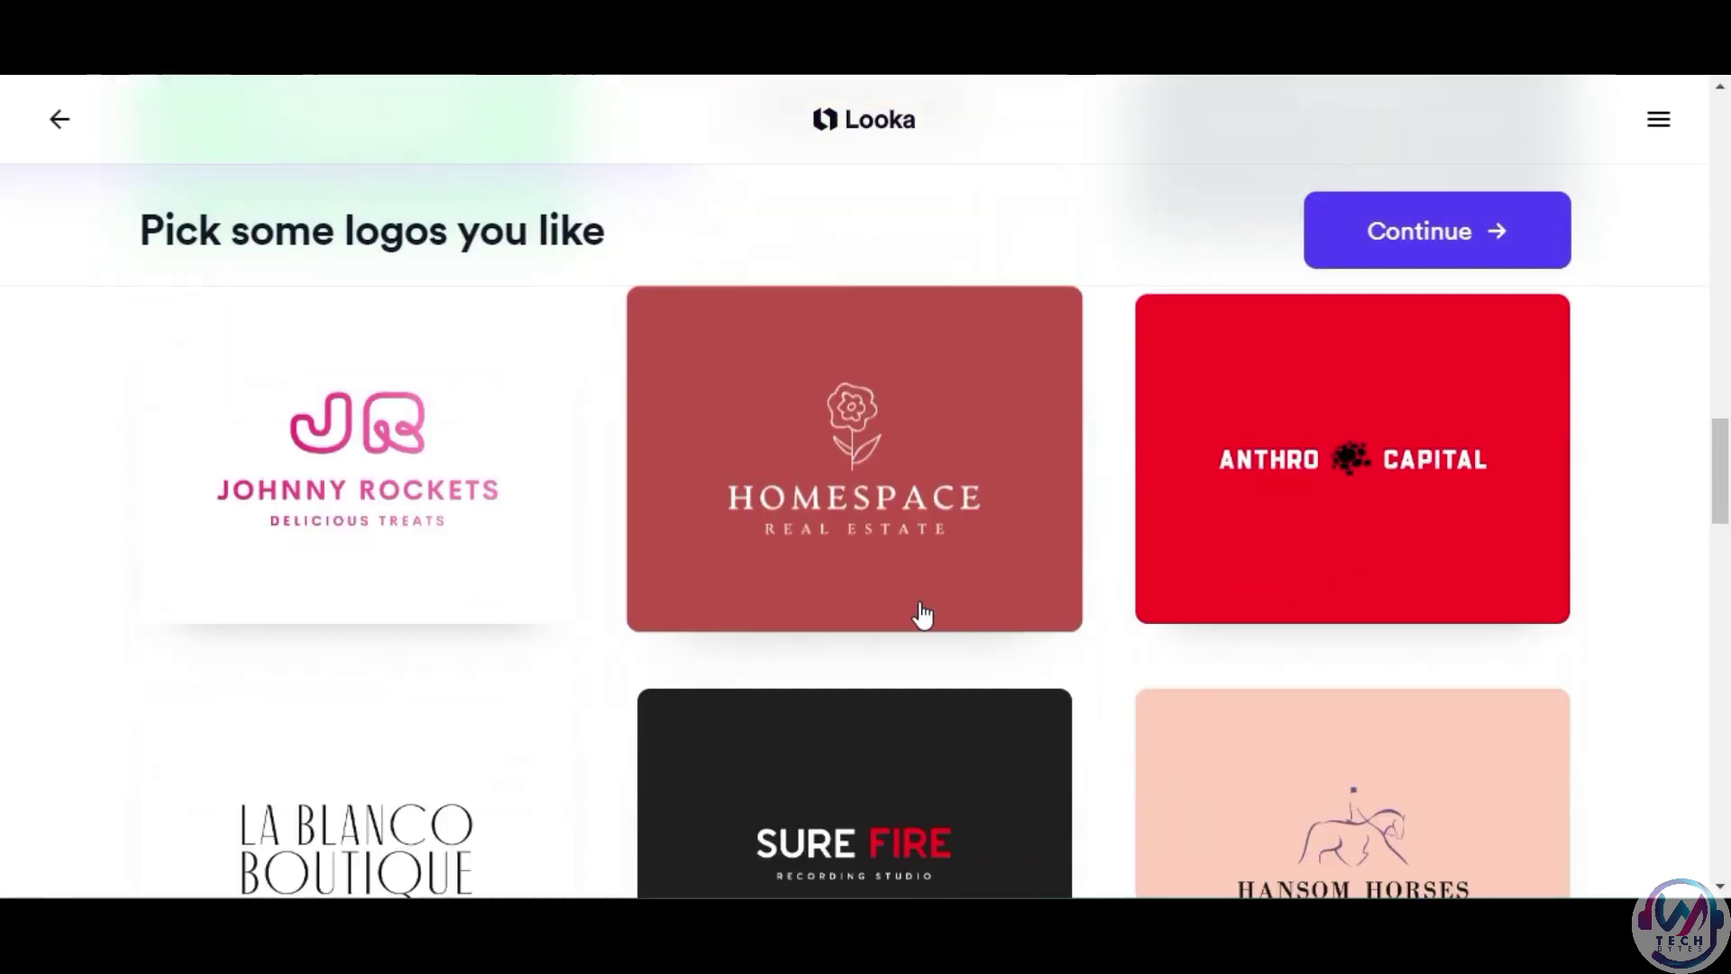
{"action": "scroll", "coordinate": [920, 609], "scroll_direction": "down", "scroll_amount": 4}
{"action": "scroll", "coordinate": [1009, 595], "scroll_direction": "down", "scroll_amount": 3}
{"action": "scroll", "coordinate": [1279, 598], "scroll_direction": "down", "scroll_amount": 4}
{"action": "scroll", "coordinate": [1122, 641], "scroll_direction": "down", "scroll_amount": 1}
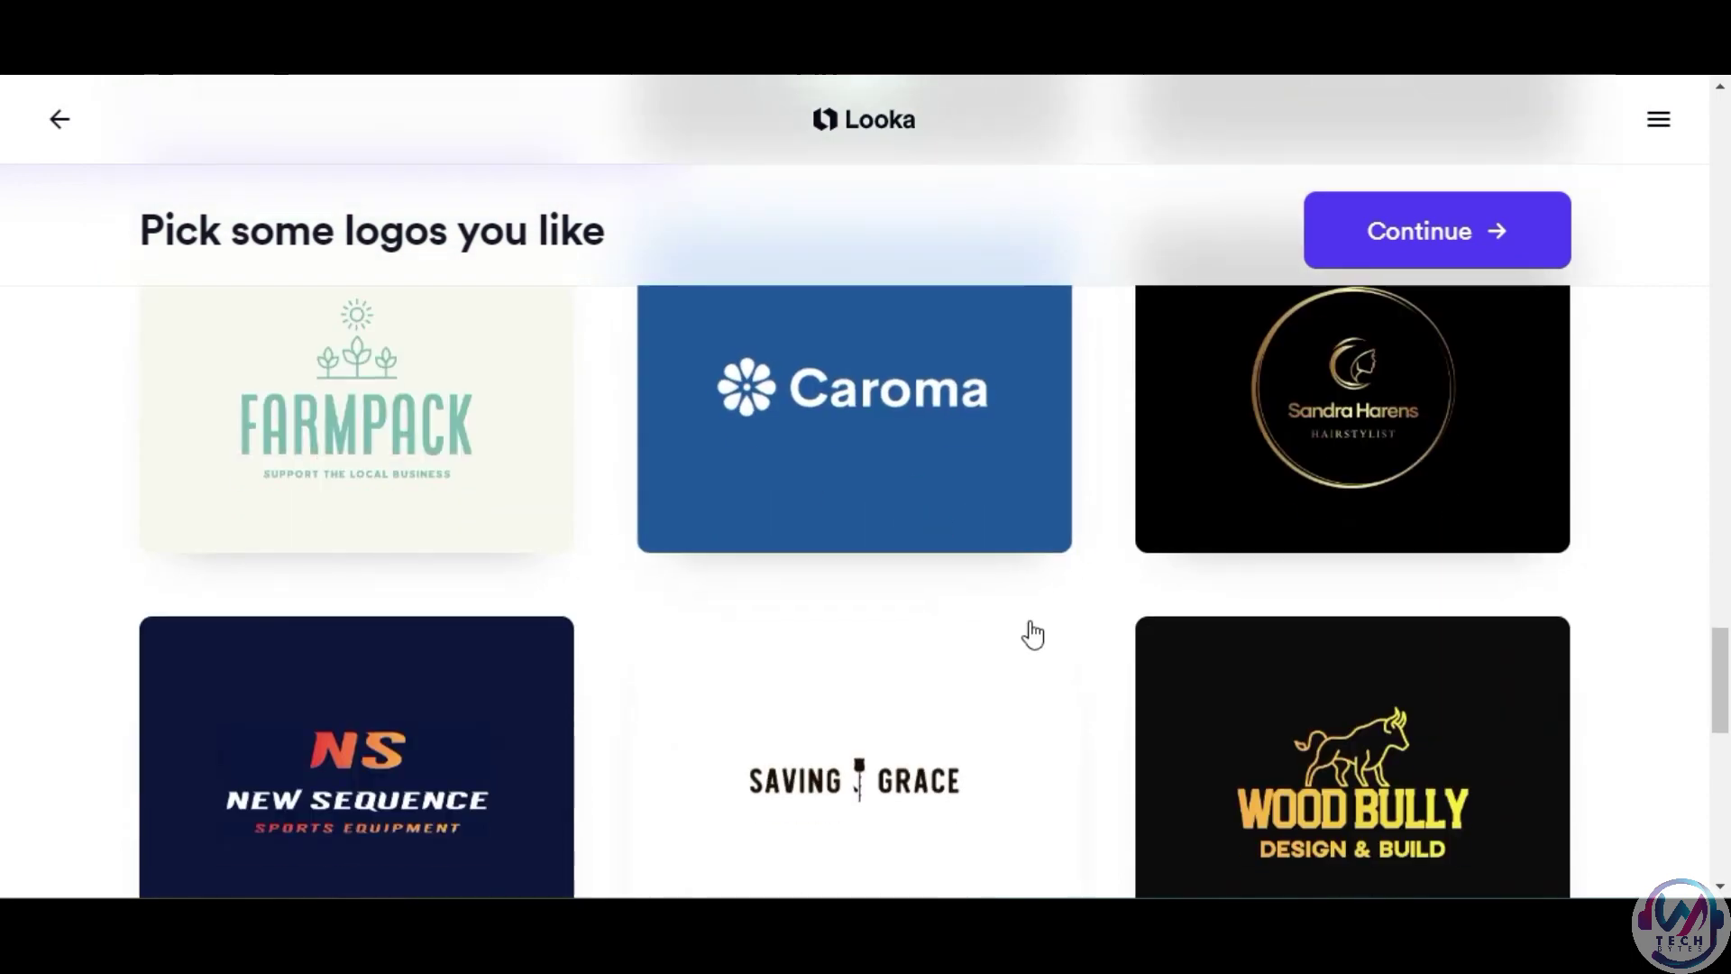
{"action": "scroll", "coordinate": [1032, 630], "scroll_direction": "down", "scroll_amount": 5}
{"action": "left_click", "coordinate": [1339, 230]}
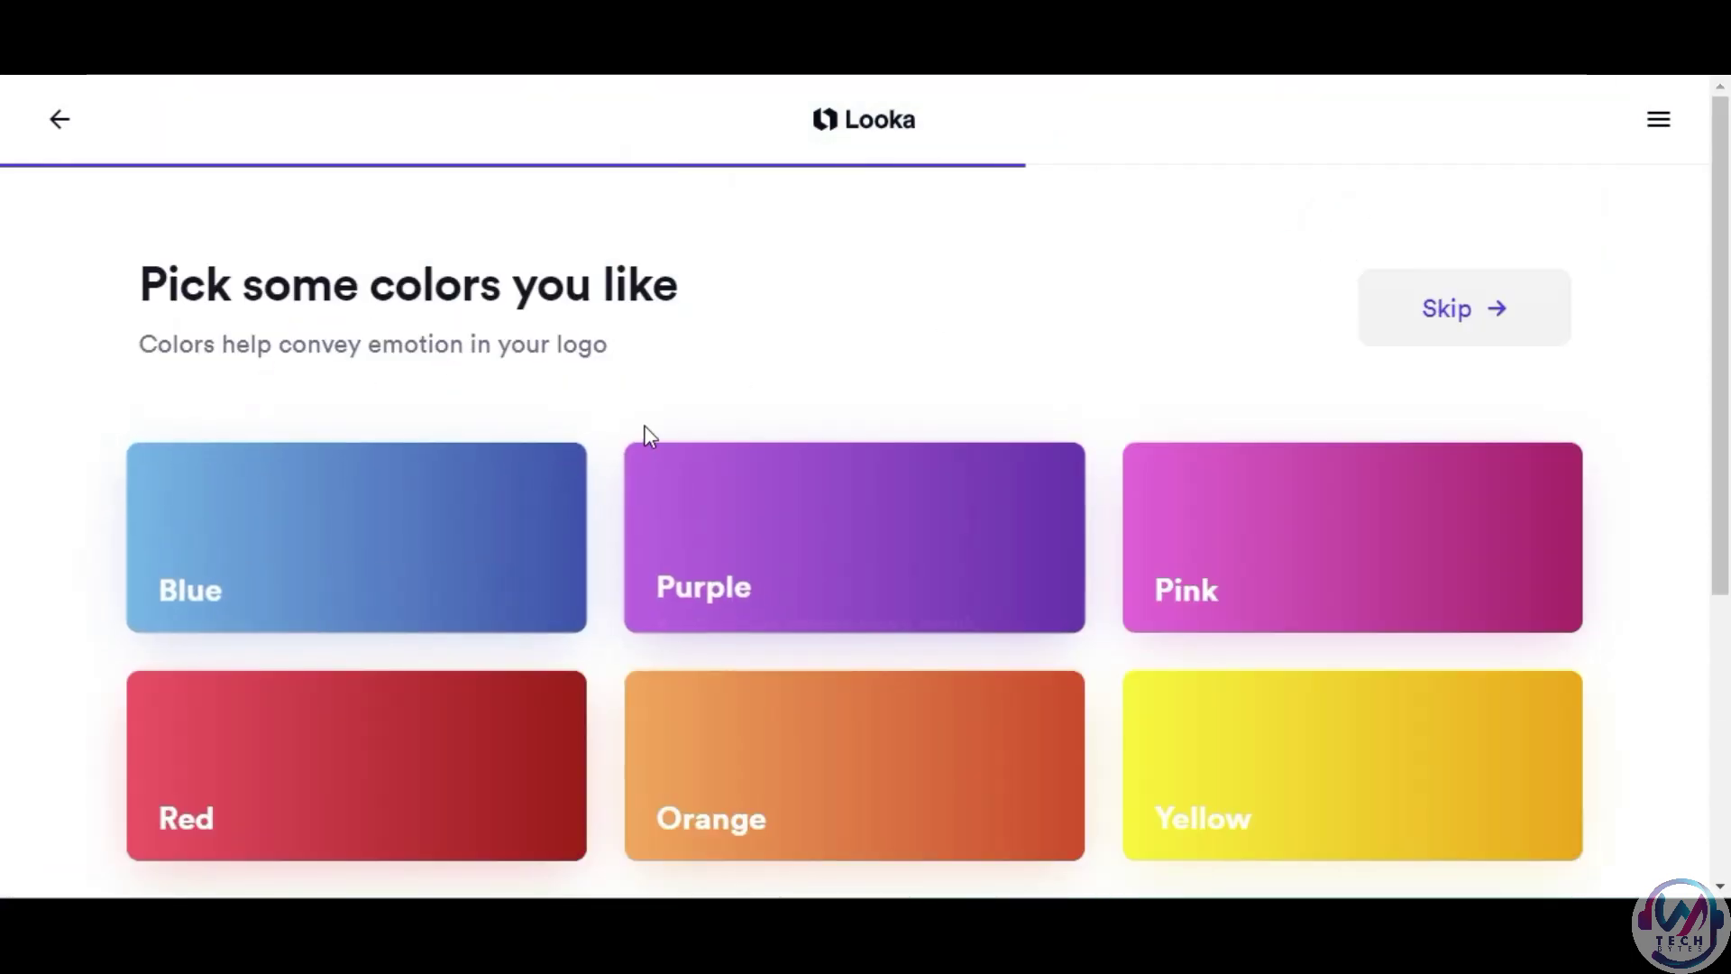
{"action": "left_click", "coordinate": [490, 532]}
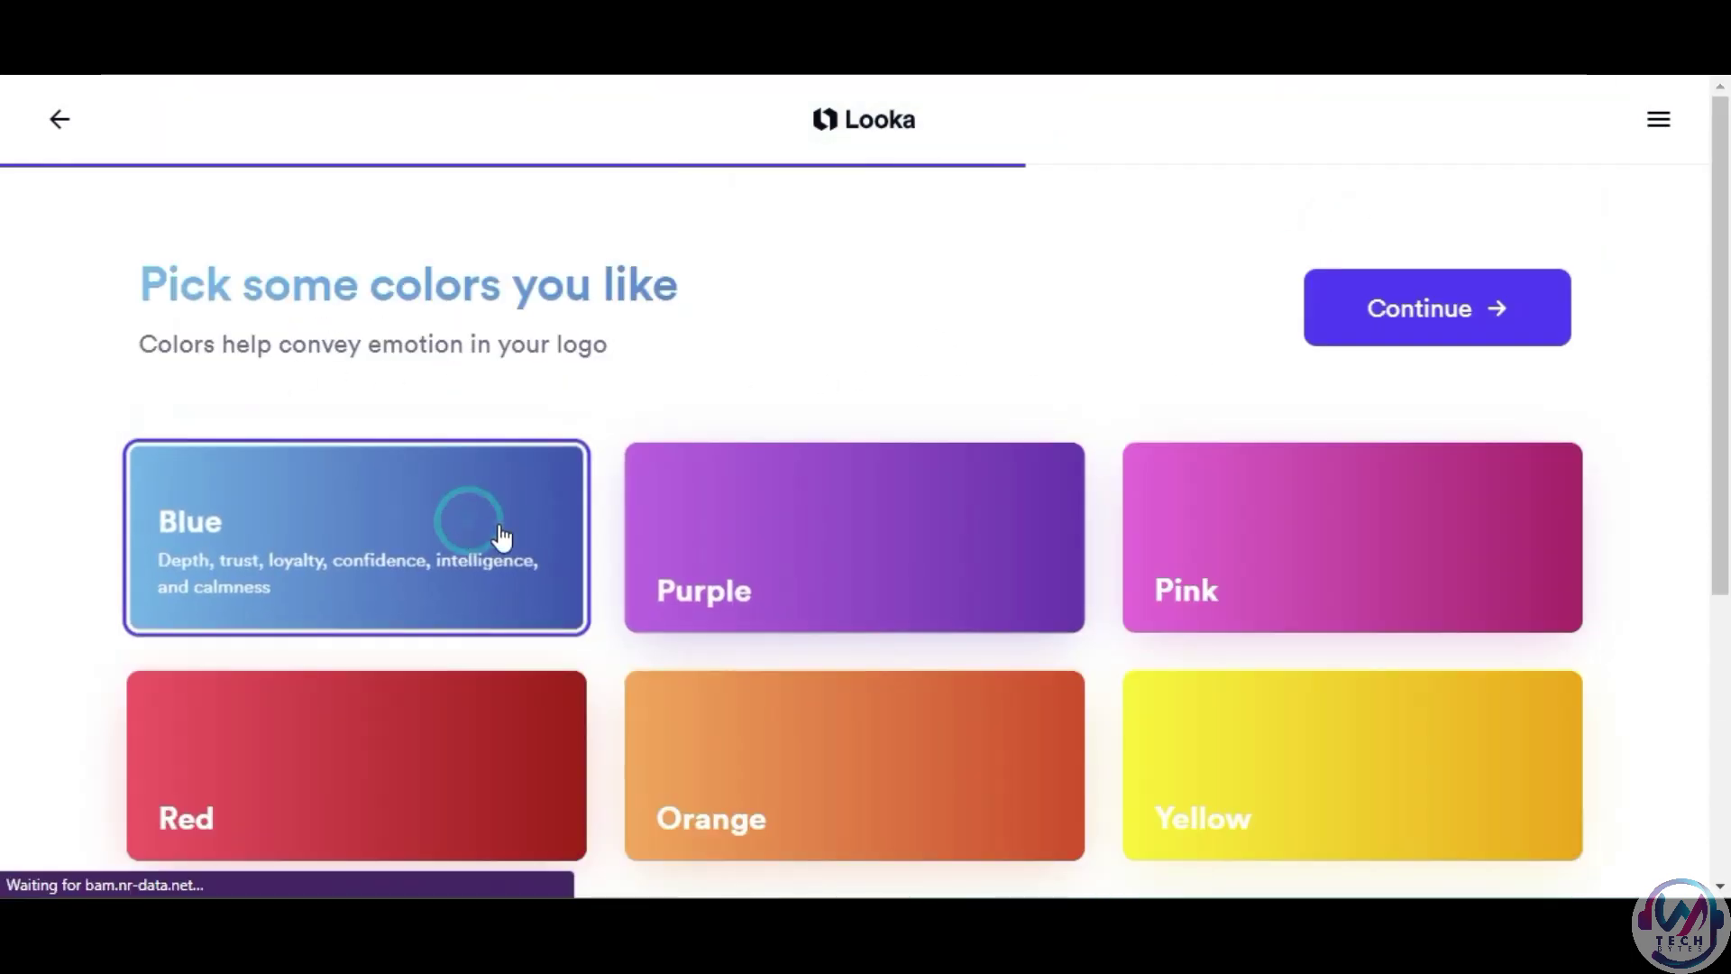
{"action": "left_click", "coordinate": [793, 545]}
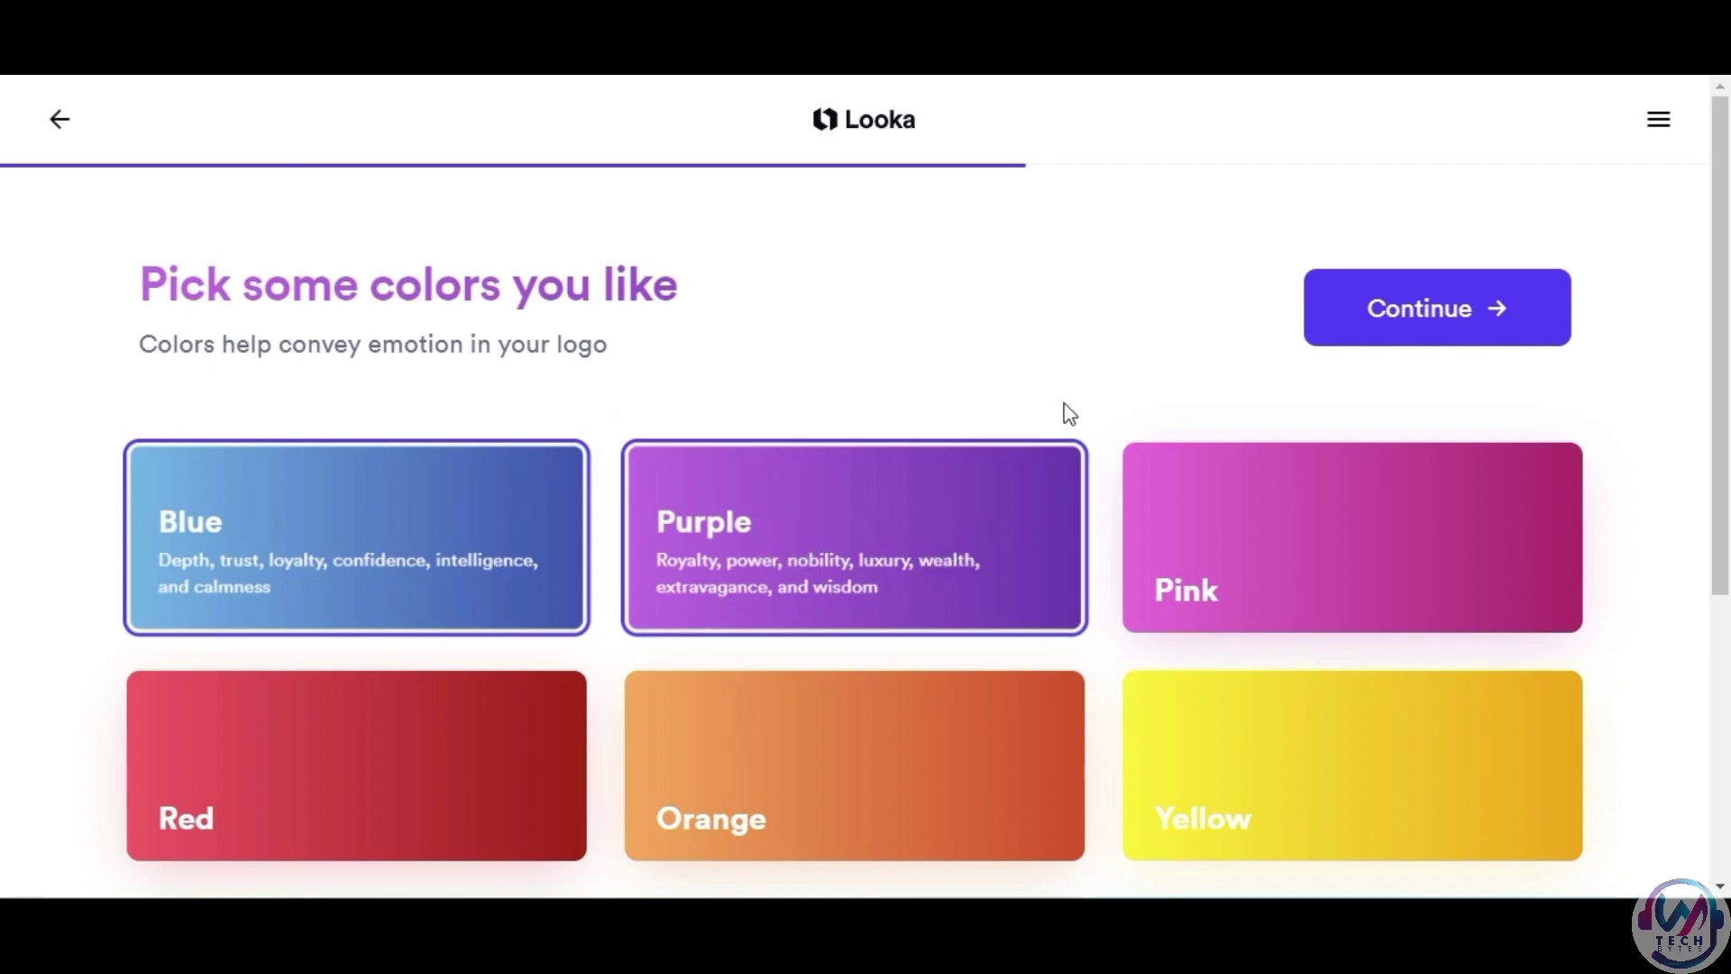
Enter 'JW Tech Bytes' as the company name.
{"action": "left_click", "coordinate": [1427, 329]}
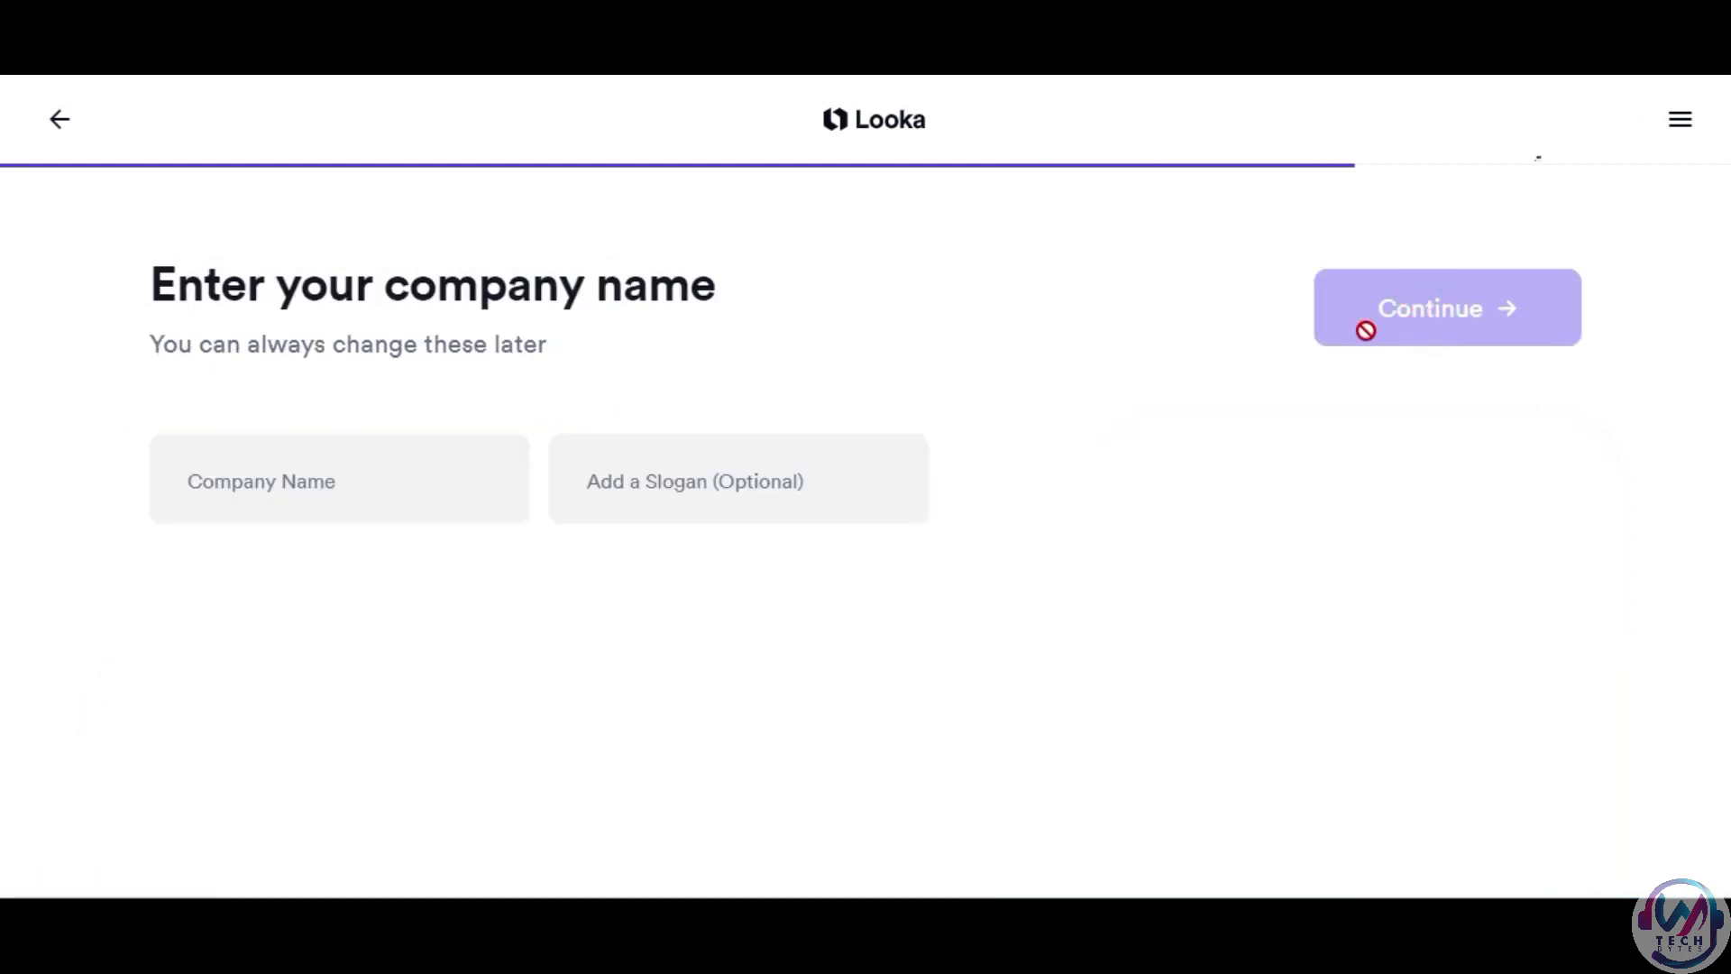
{"action": "left_click", "coordinate": [299, 463]}
{"action": "type", "text": "JW "}
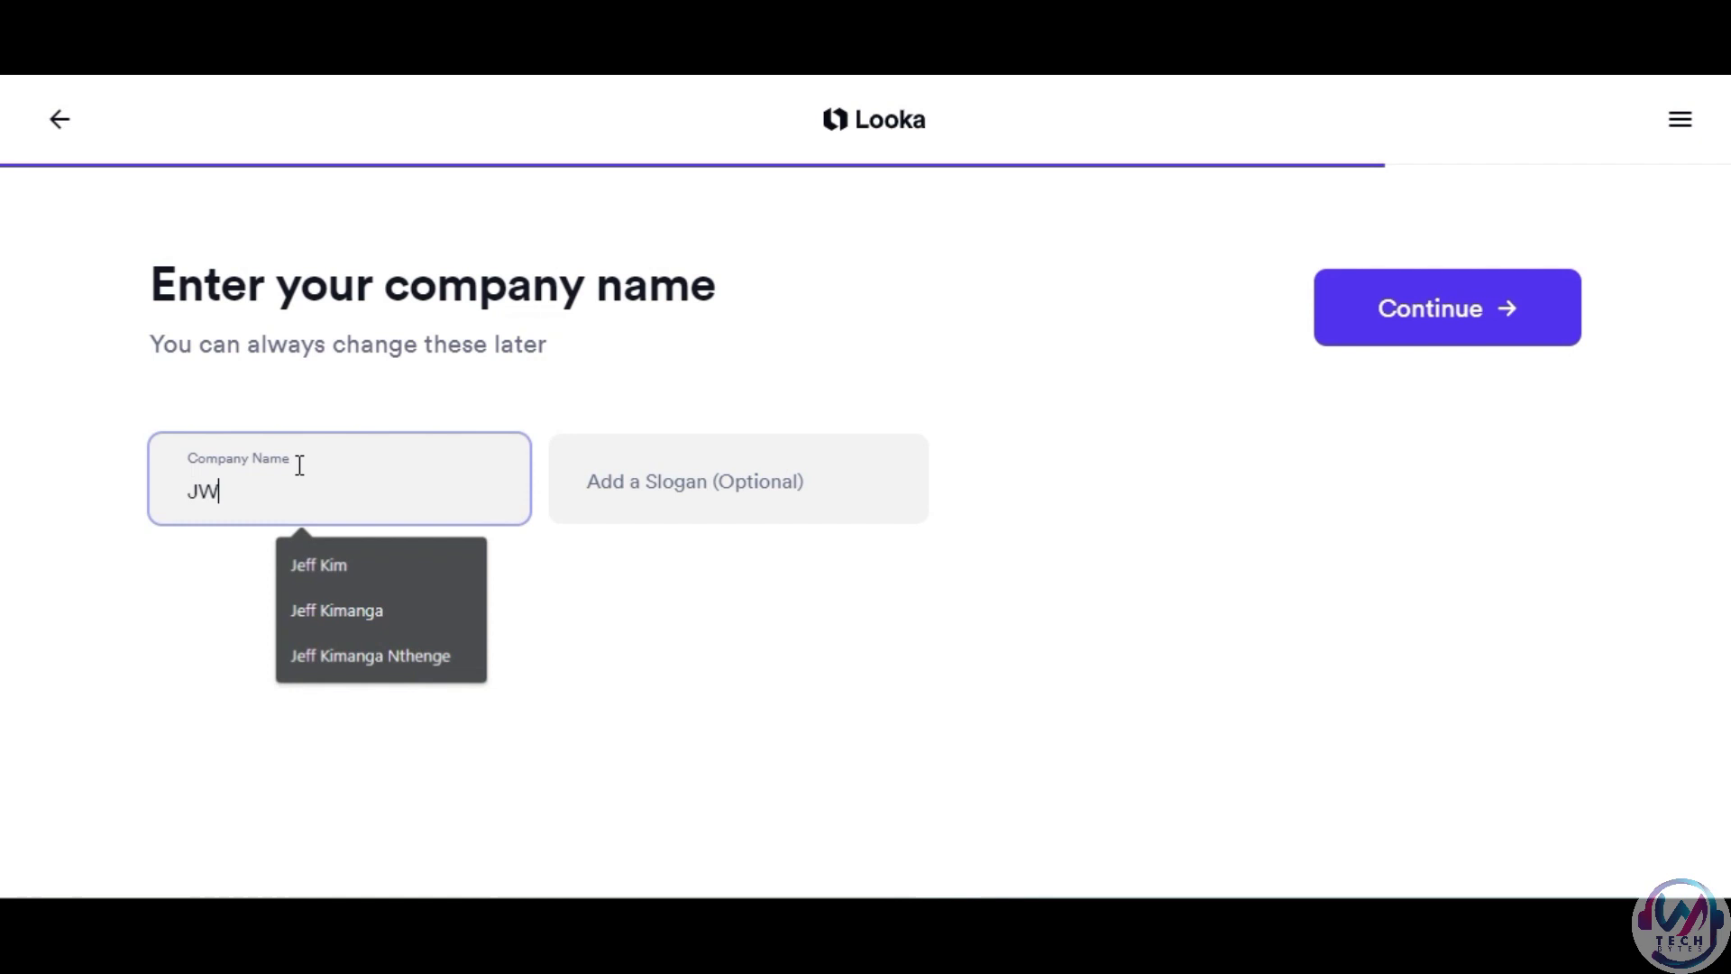
{"action": "type", "text": "Tech Bytes"}
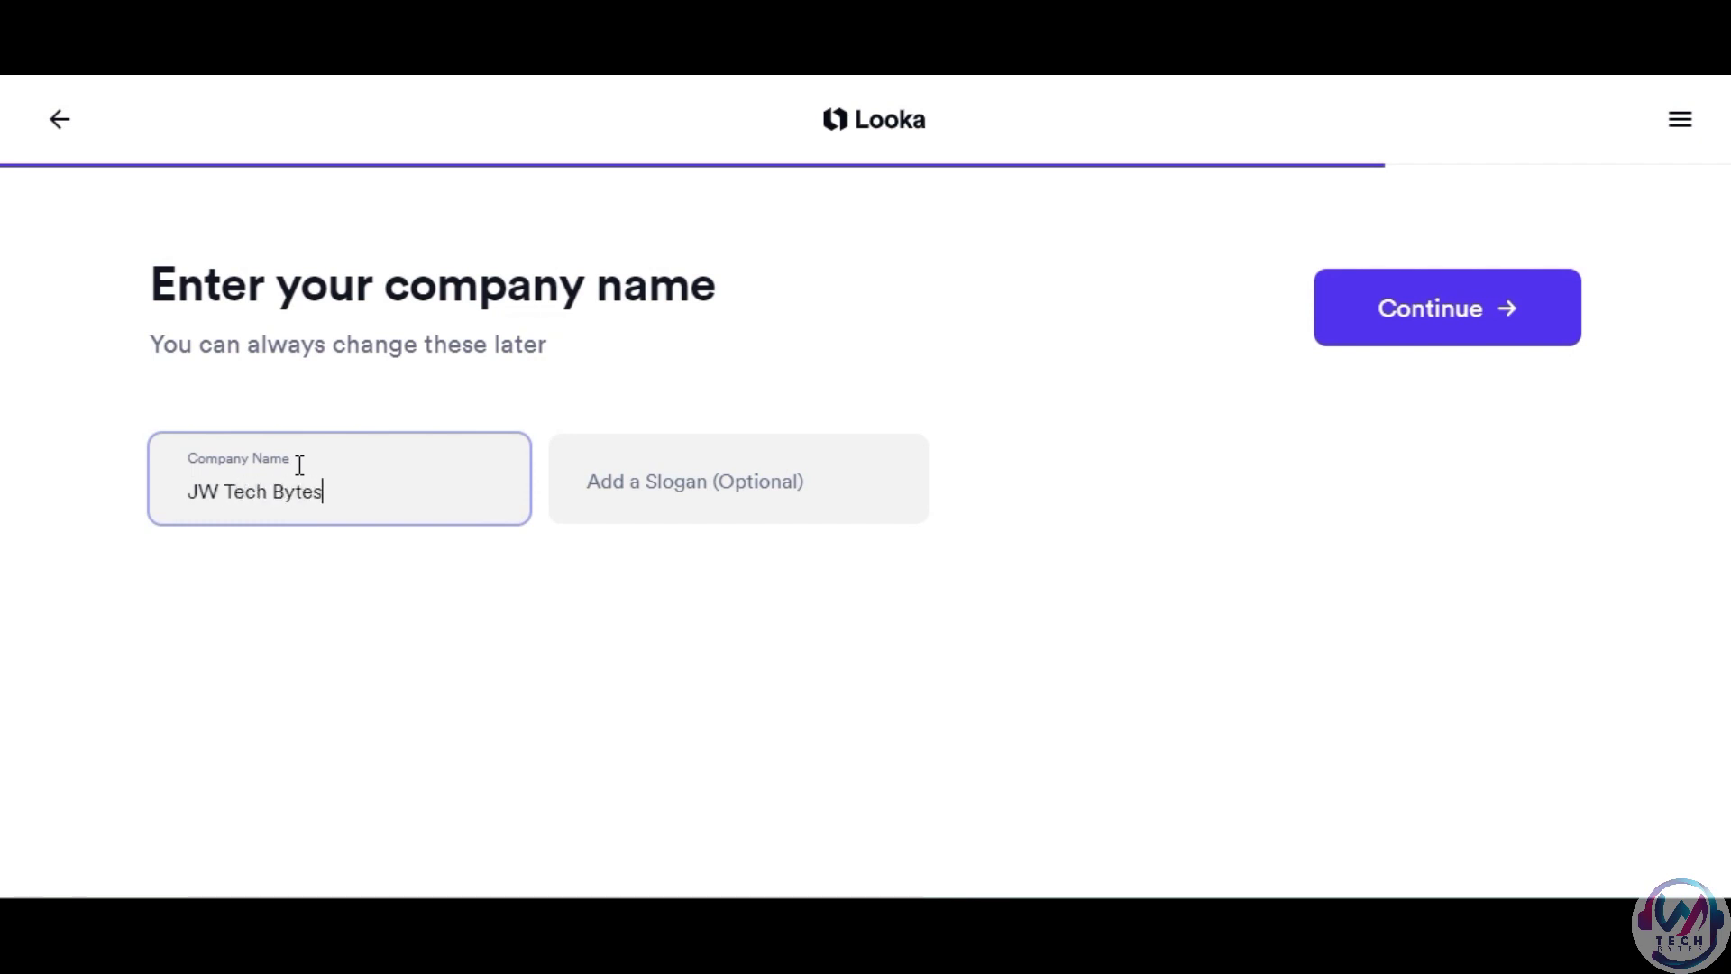
{"action": "left_click", "coordinate": [1420, 332]}
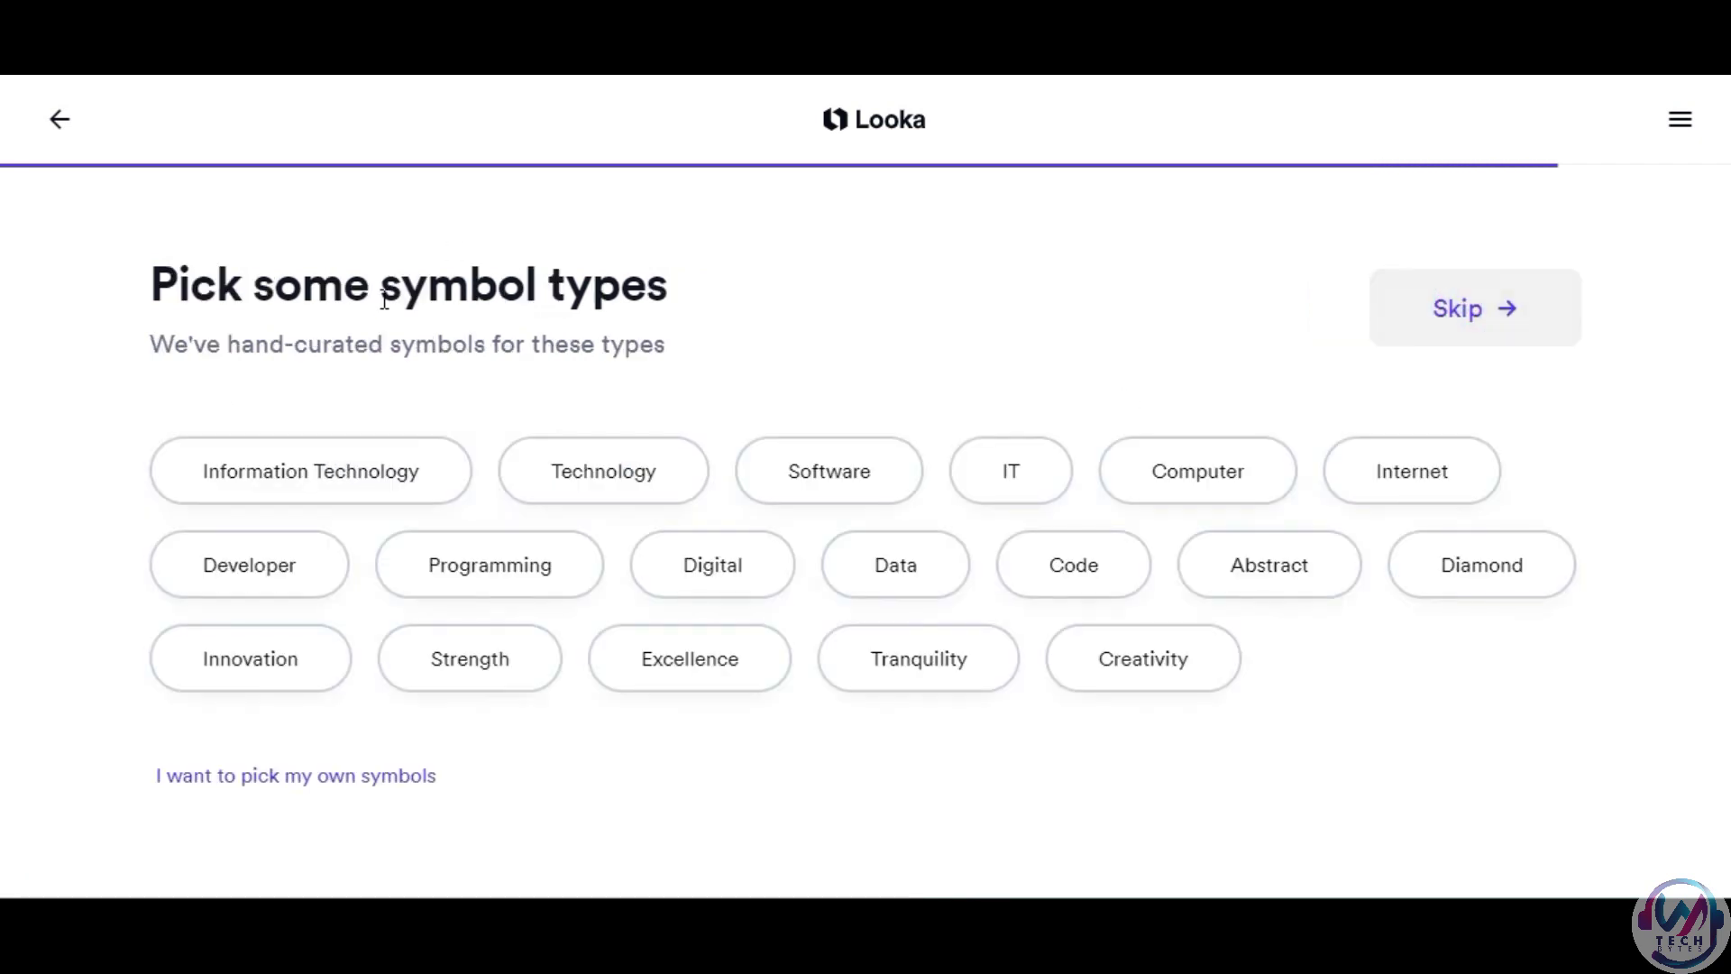
Choose Information Technology, Technology and Data as symbol types.
{"action": "left_click", "coordinate": [407, 459]}
{"action": "left_click", "coordinate": [603, 477]}
{"action": "left_click", "coordinate": [897, 563]}
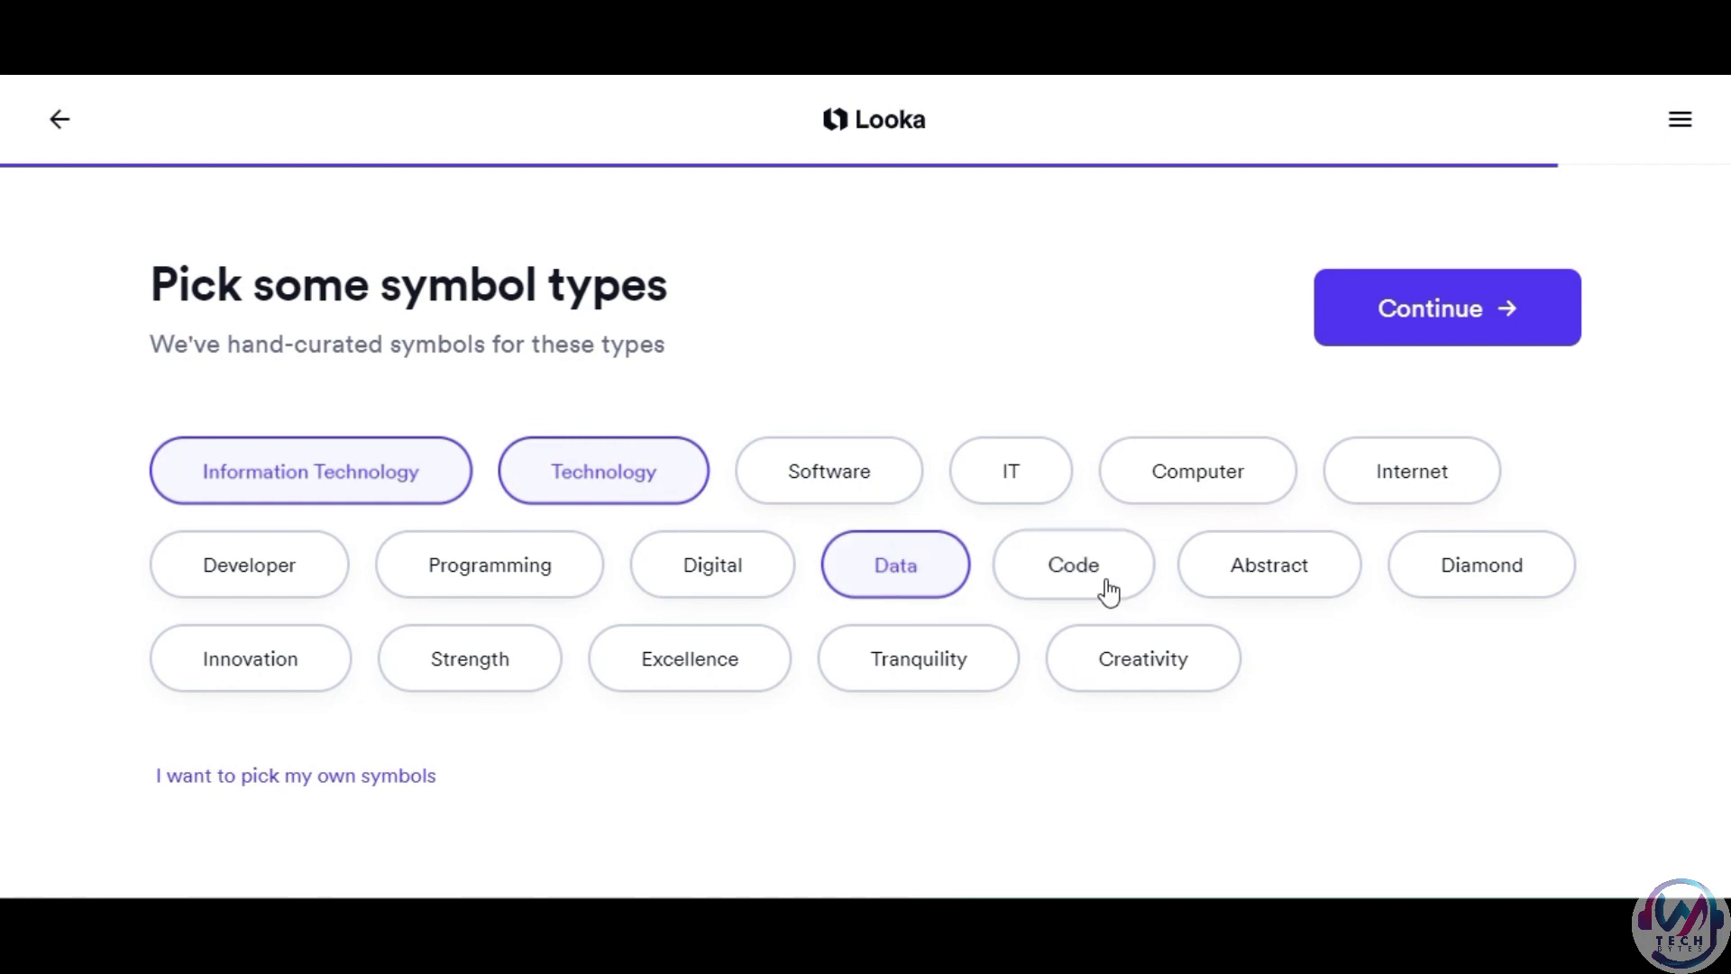
Generate logo options and open the black network-icon JW TECH BYTES logo in the editor.
{"action": "left_click", "coordinate": [1447, 309]}
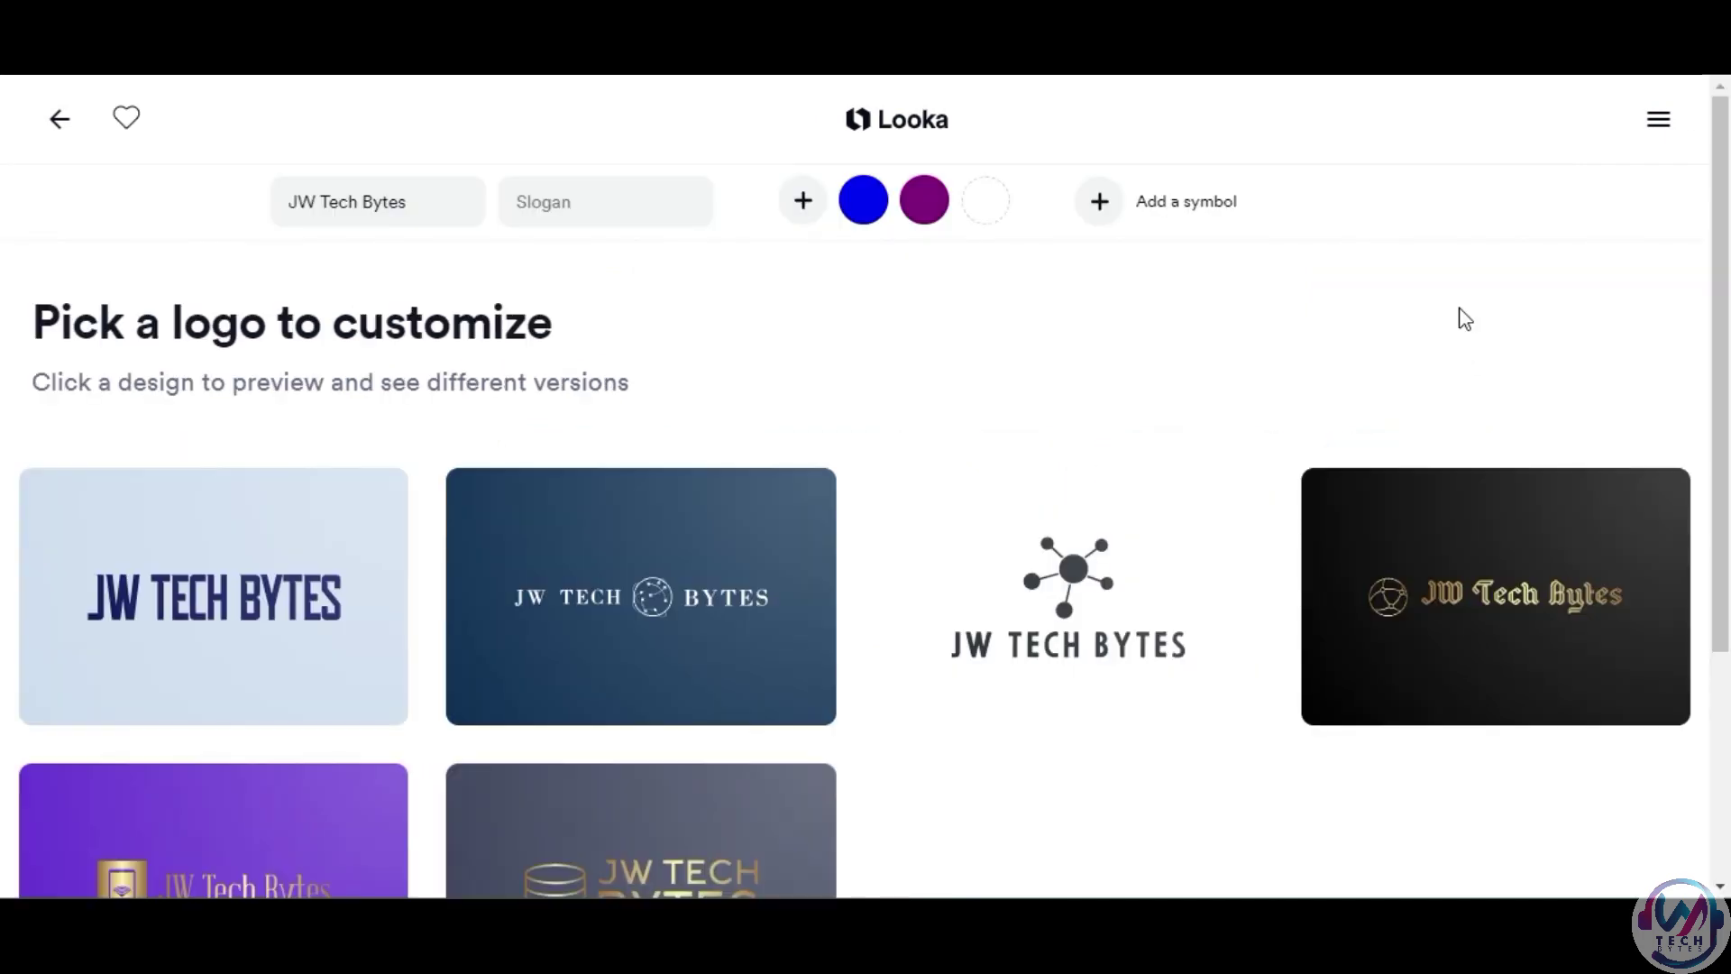
{"action": "scroll", "coordinate": [1065, 421], "scroll_direction": "down", "scroll_amount": 2}
{"action": "scroll", "coordinate": [1065, 420], "scroll_direction": "down", "scroll_amount": 2}
{"action": "scroll", "coordinate": [1064, 421], "scroll_direction": "down", "scroll_amount": 1}
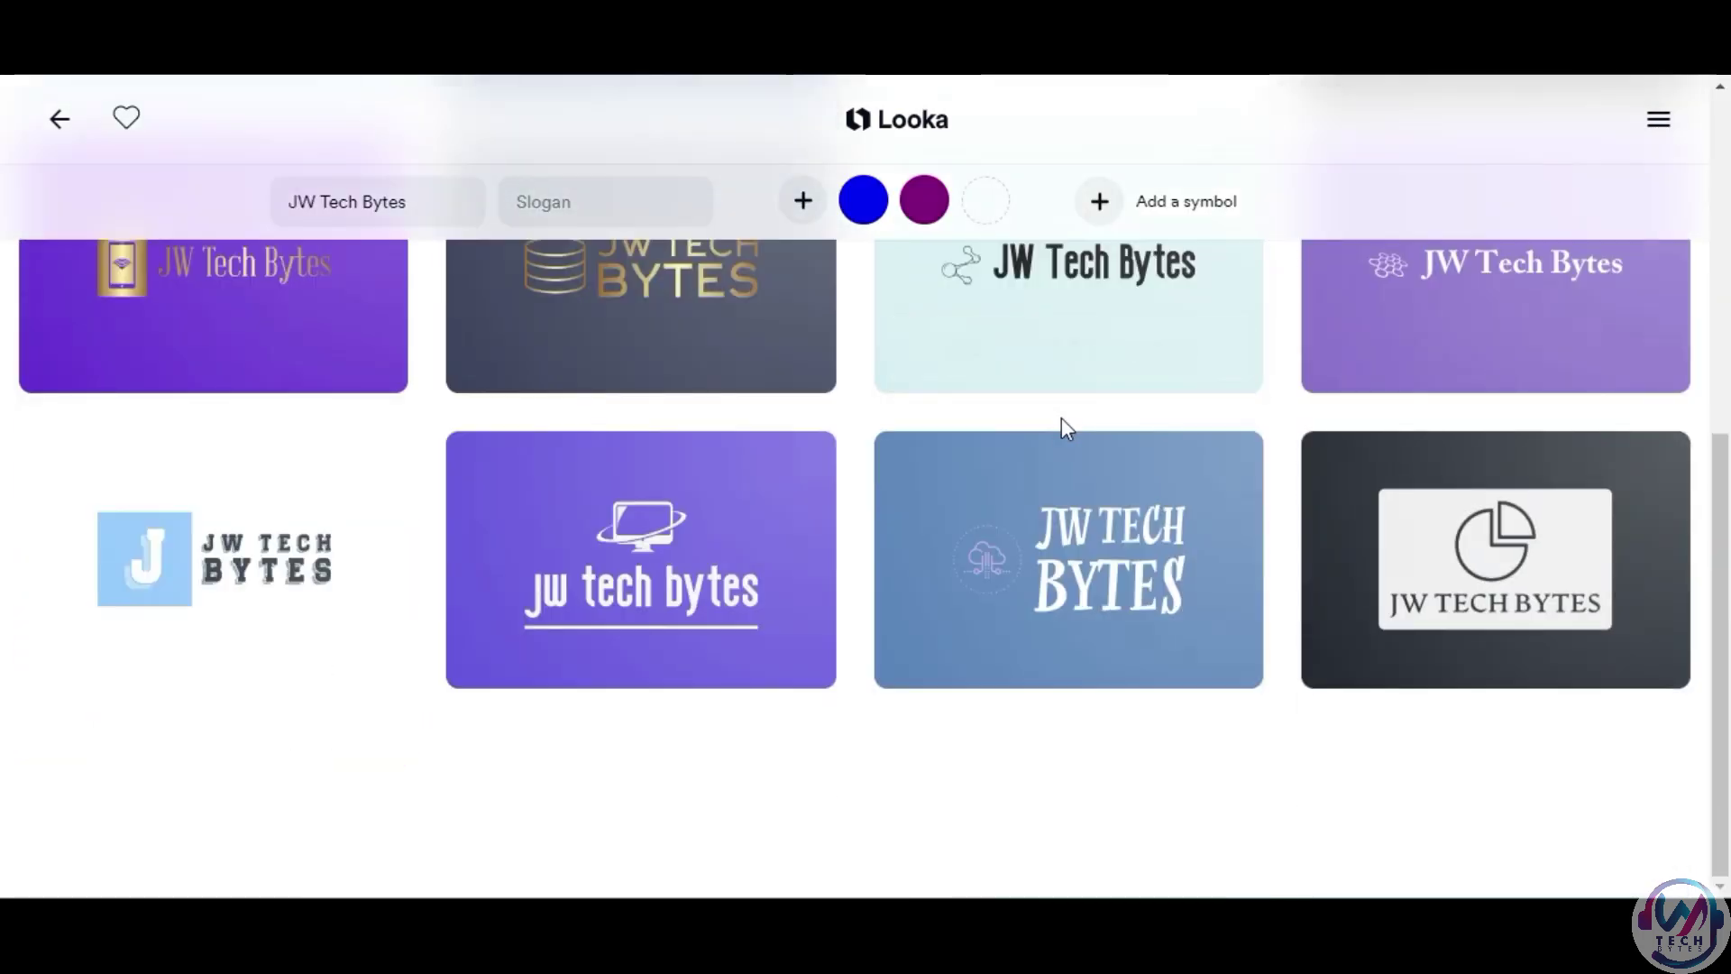
{"action": "scroll", "coordinate": [1064, 428], "scroll_direction": "down", "scroll_amount": 1}
{"action": "scroll", "coordinate": [1062, 429], "scroll_direction": "down", "scroll_amount": 1}
{"action": "scroll", "coordinate": [1063, 427], "scroll_direction": "down", "scroll_amount": 1}
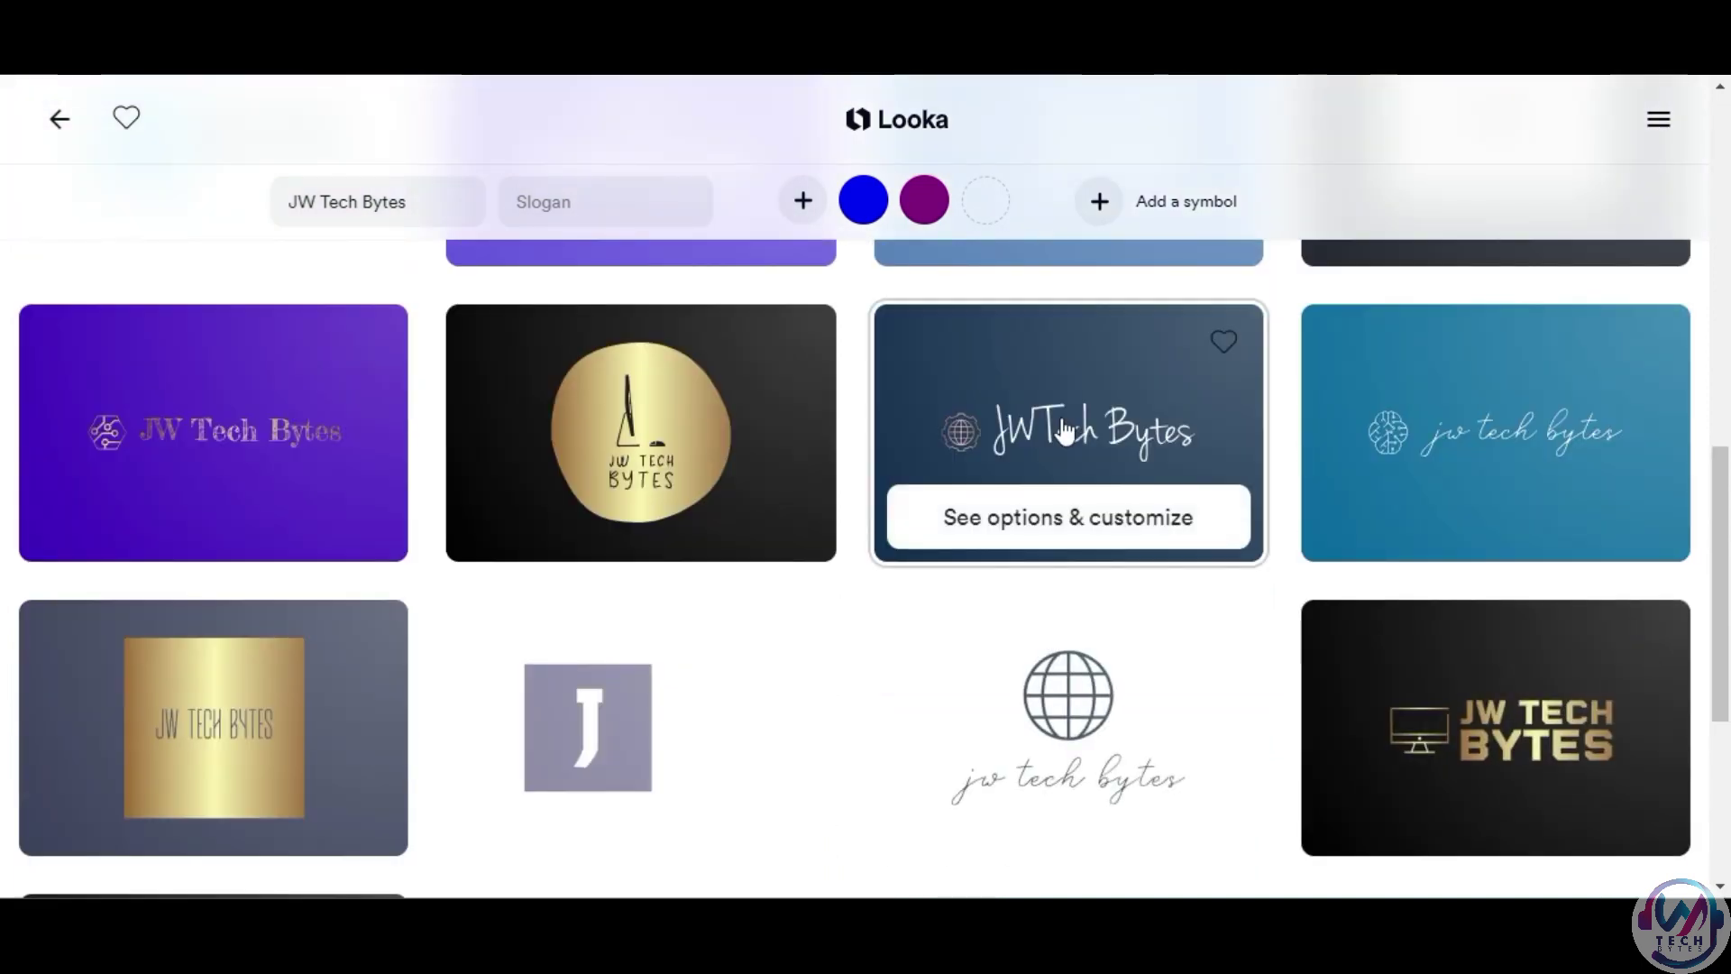
{"action": "scroll", "coordinate": [1065, 430], "scroll_direction": "down", "scroll_amount": 4}
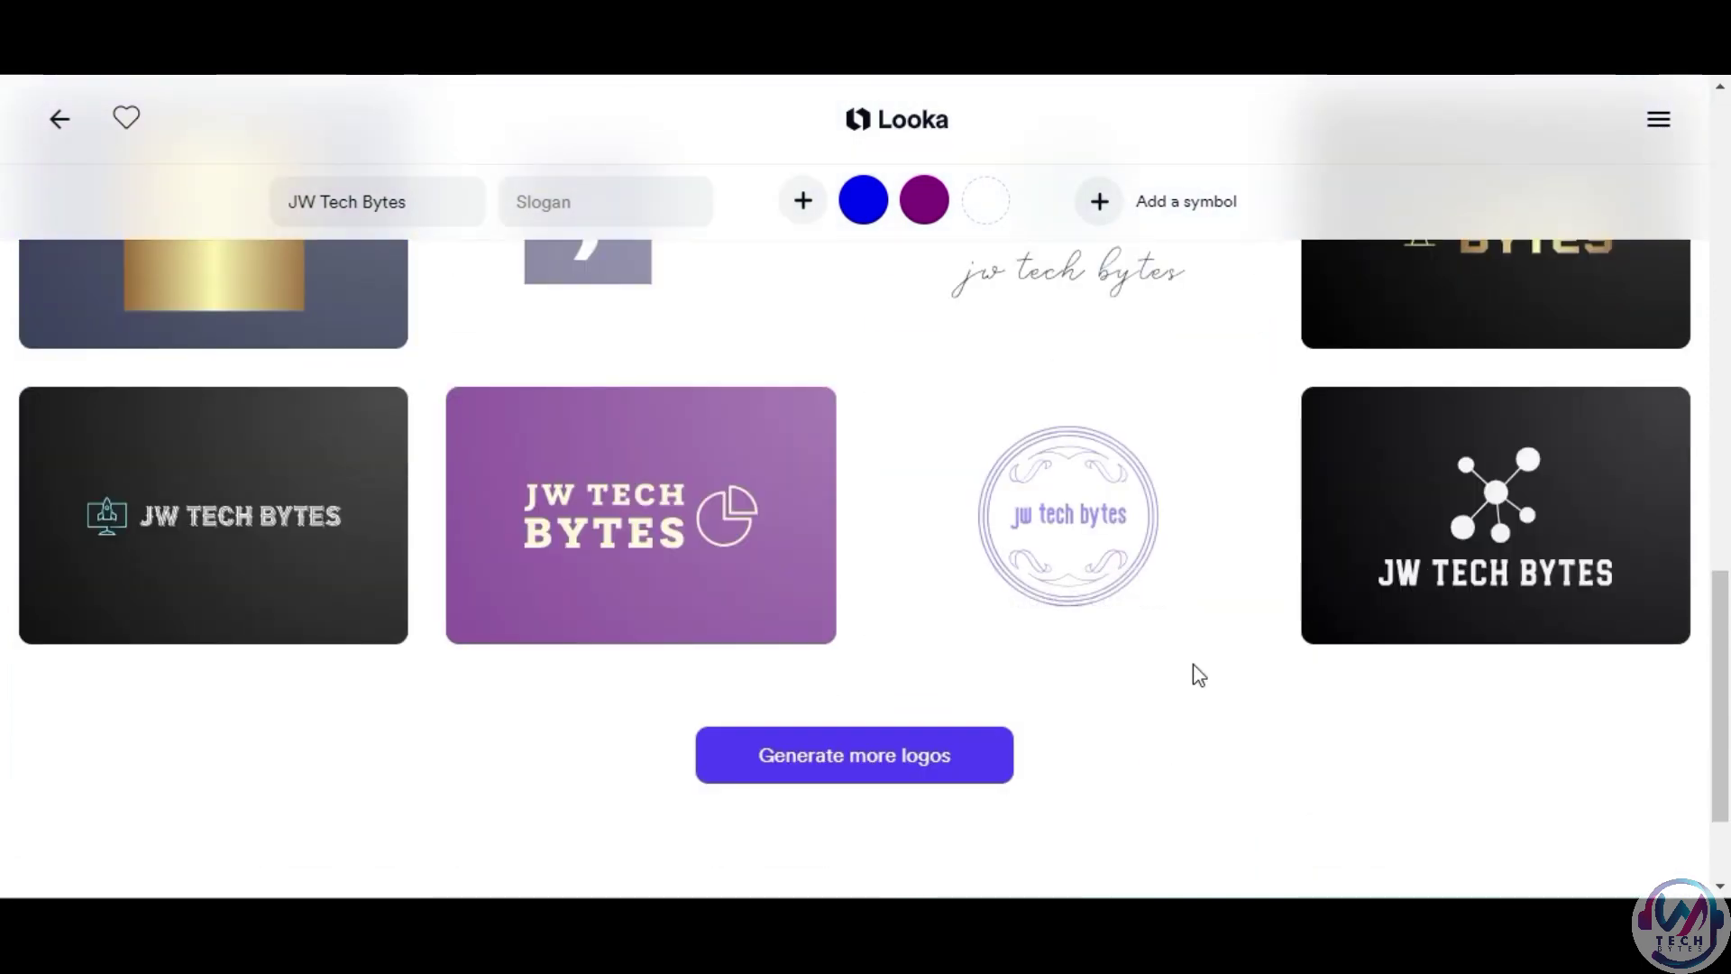
{"action": "scroll", "coordinate": [1194, 664], "scroll_direction": "up", "scroll_amount": 2}
{"action": "scroll", "coordinate": [1023, 674], "scroll_direction": "down", "scroll_amount": 3}
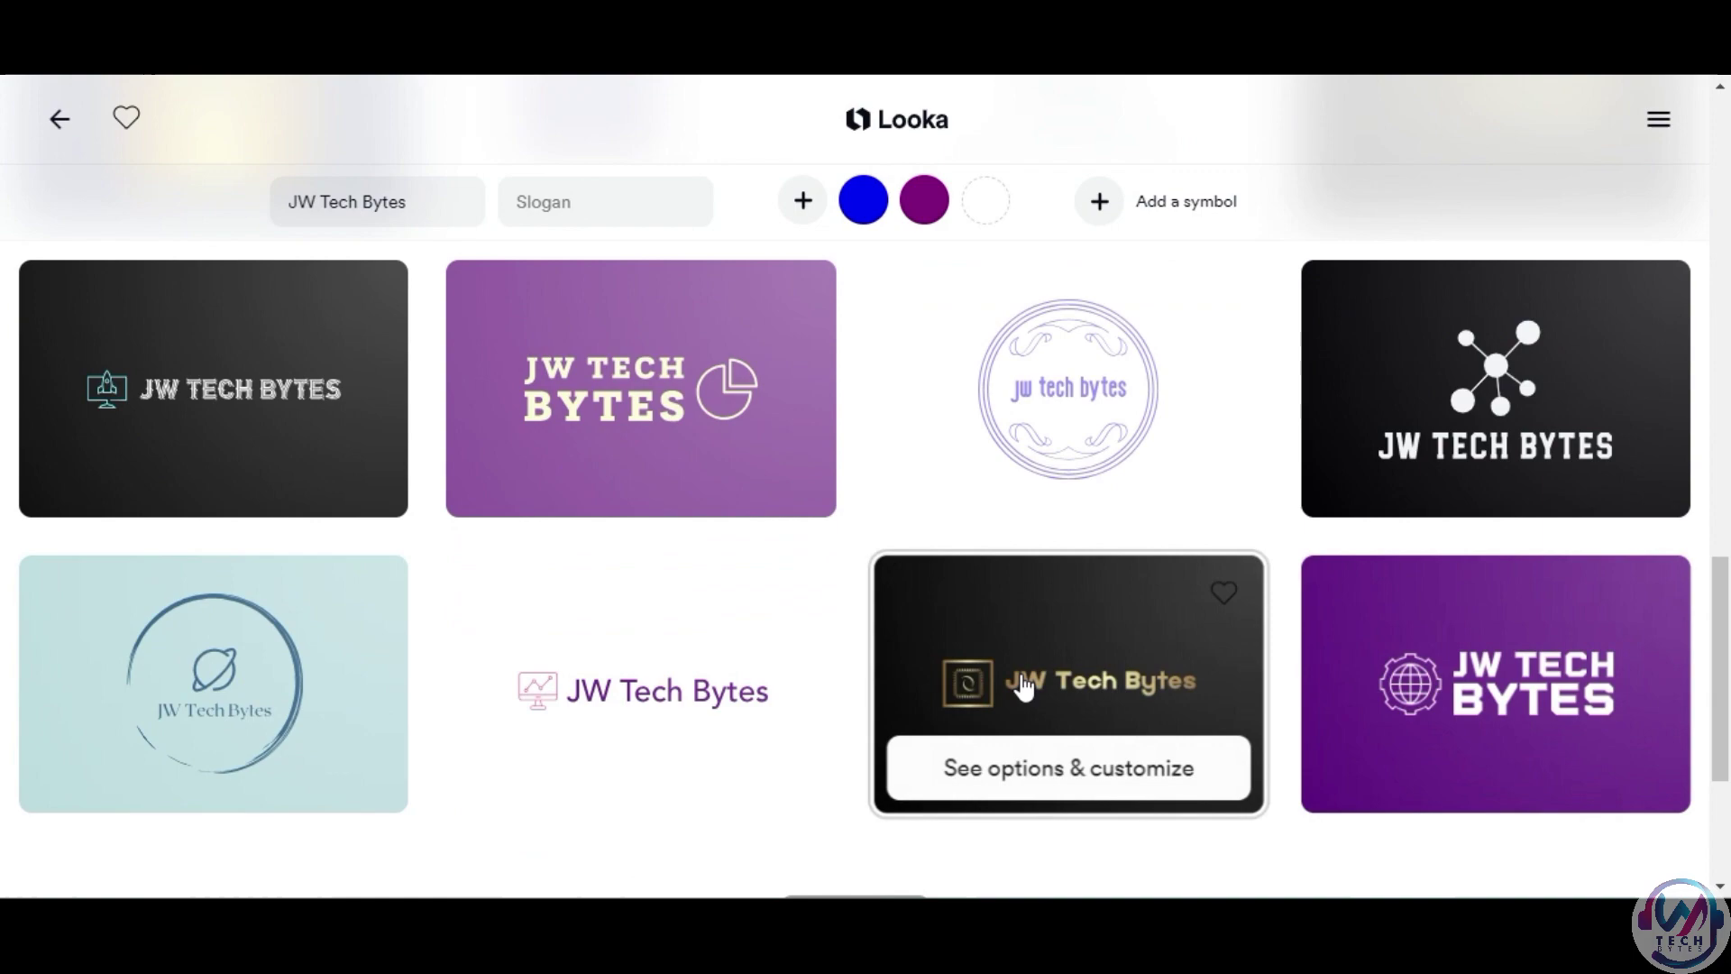
{"action": "scroll", "coordinate": [1025, 687], "scroll_direction": "down", "scroll_amount": 2}
{"action": "scroll", "coordinate": [1020, 685], "scroll_direction": "down", "scroll_amount": 2}
{"action": "scroll", "coordinate": [1020, 685], "scroll_direction": "down", "scroll_amount": 3}
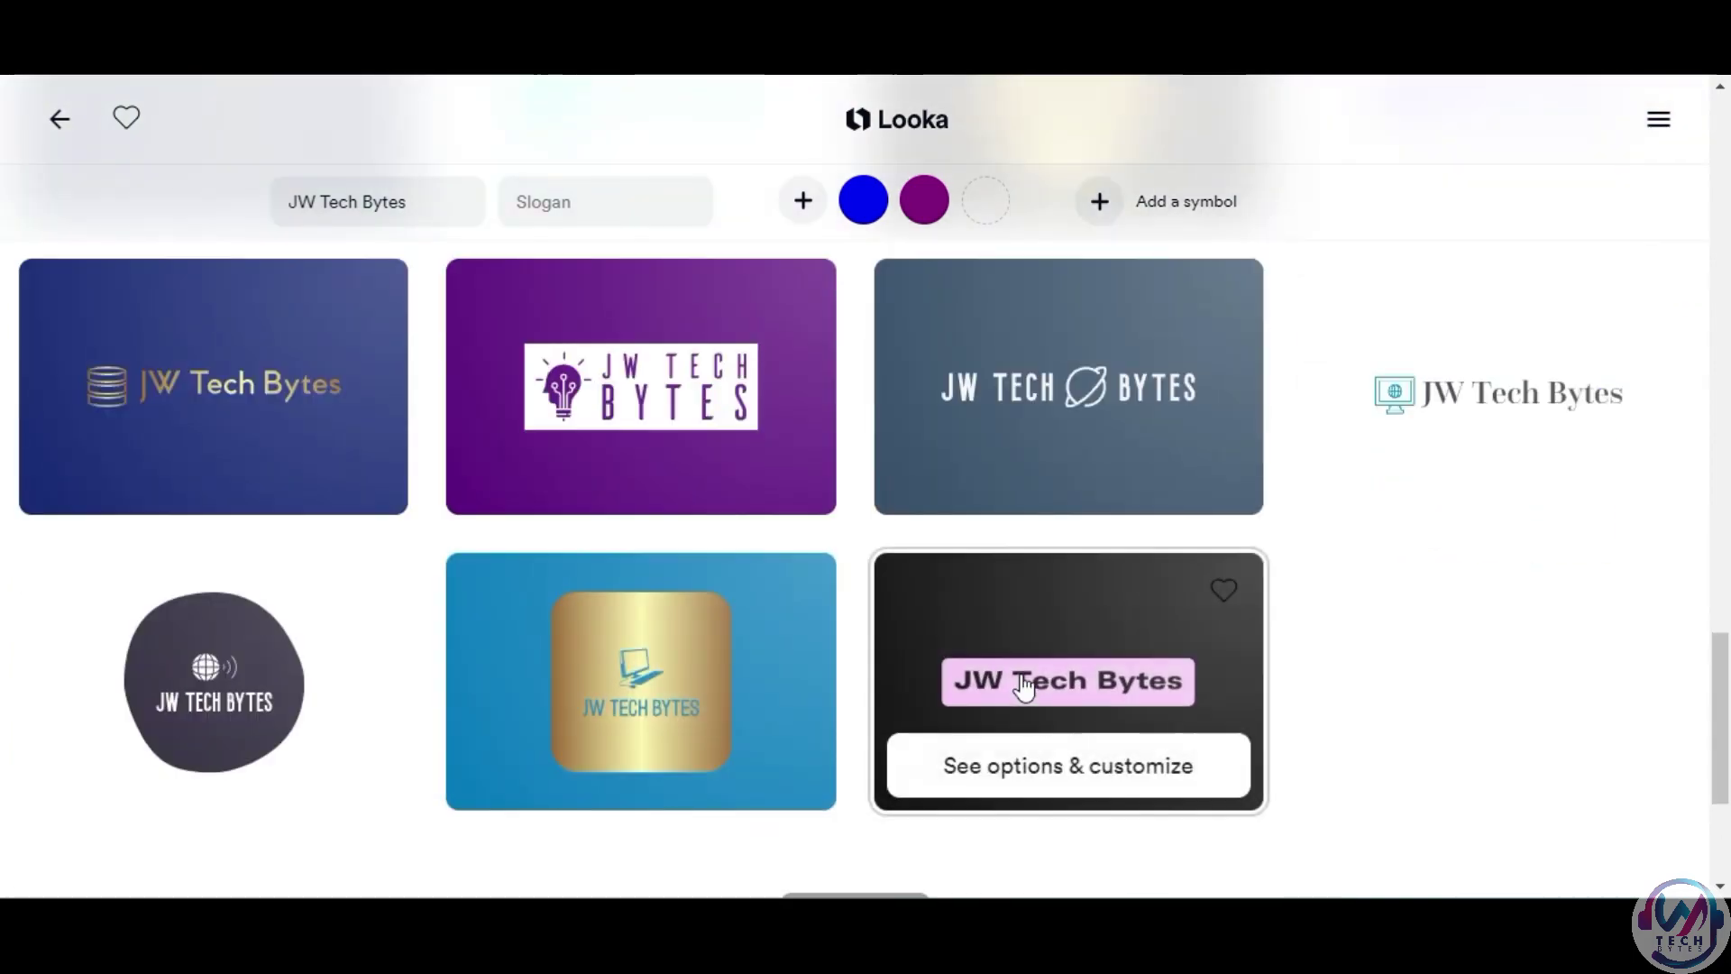
{"action": "scroll", "coordinate": [1024, 687], "scroll_direction": "down", "scroll_amount": 3}
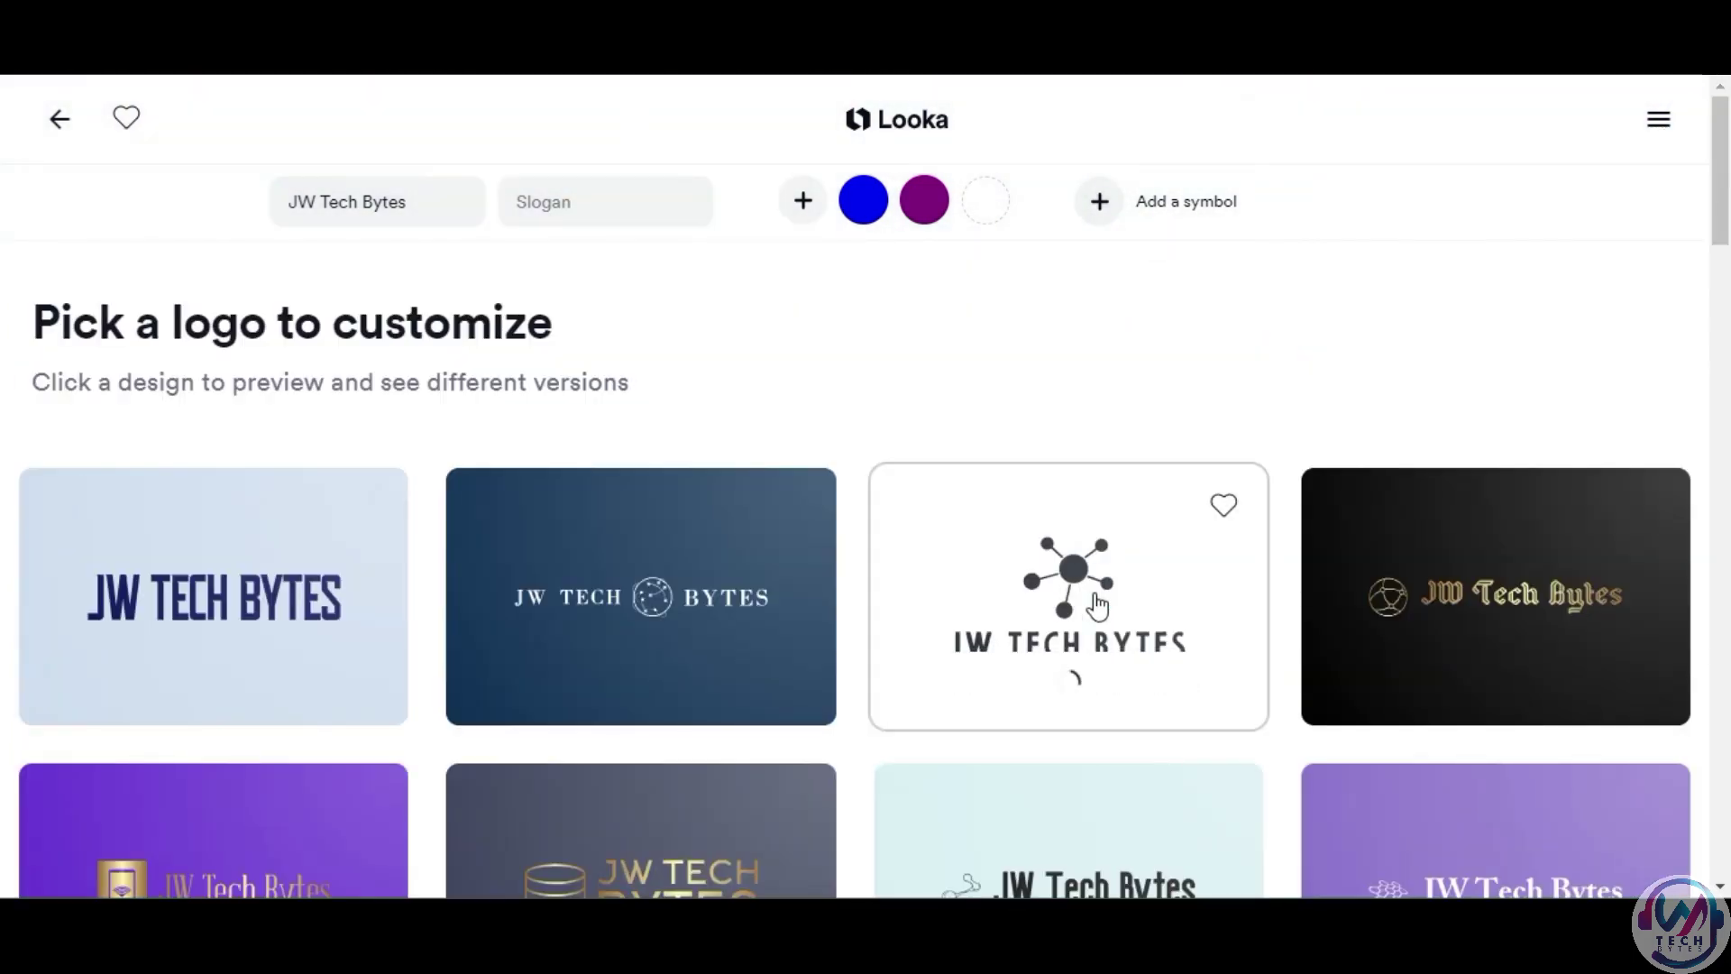
{"action": "left_click", "coordinate": [1096, 605]}
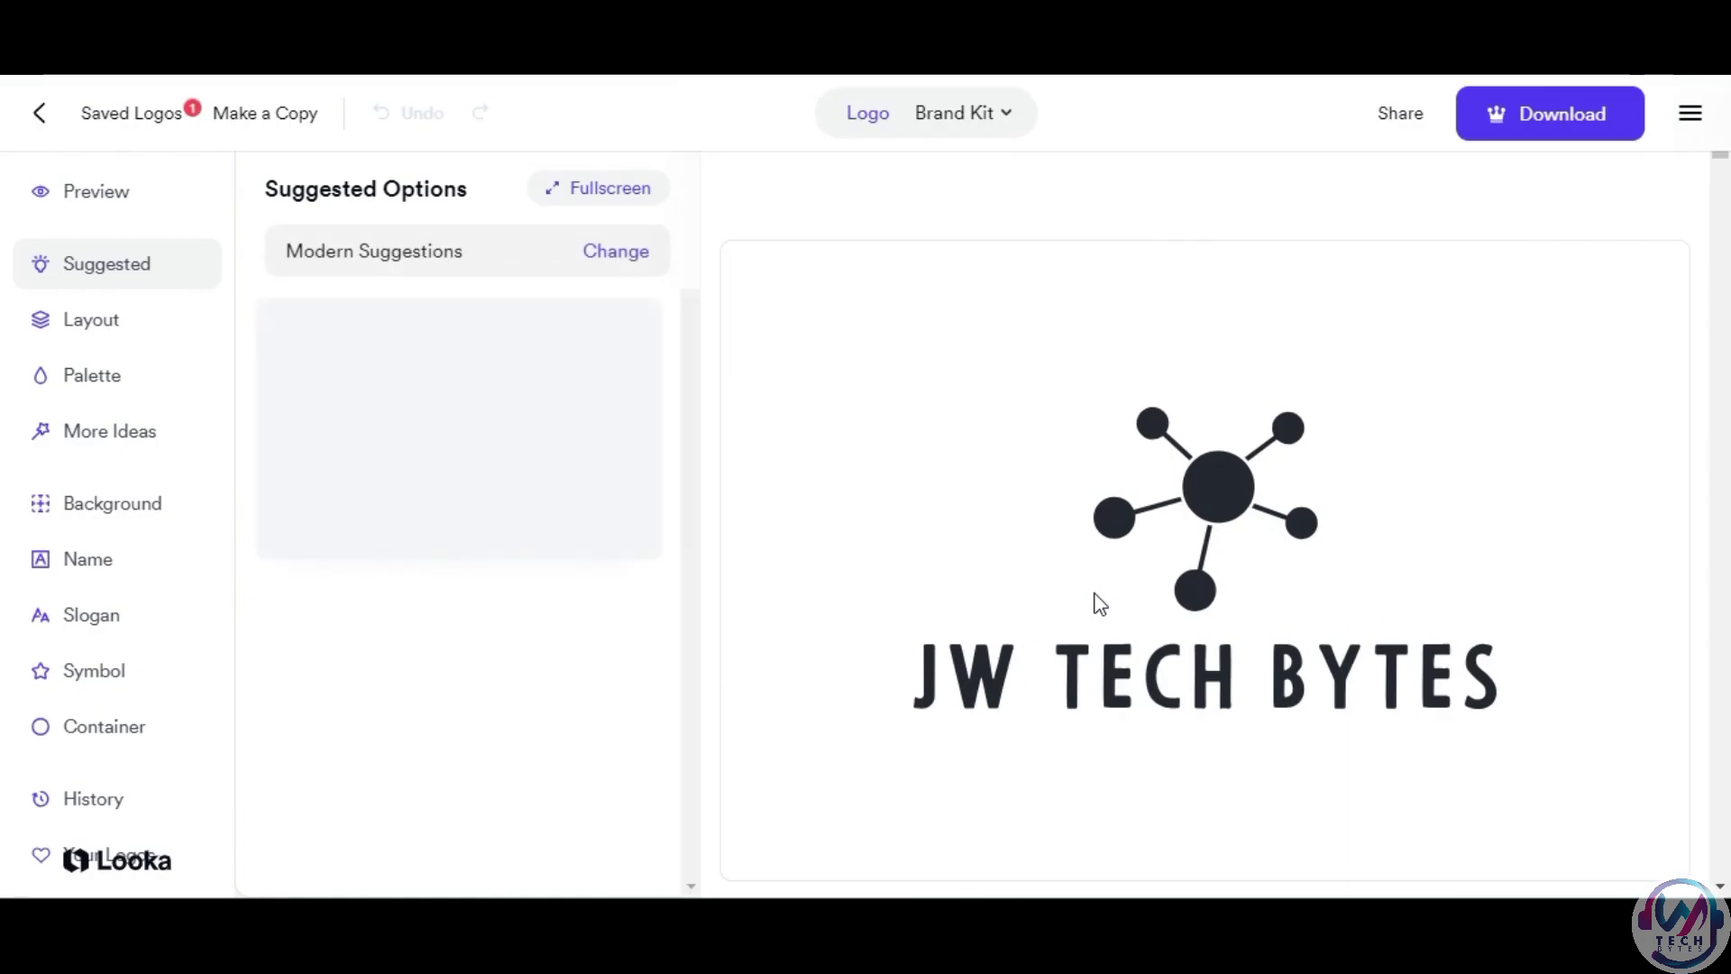
{"action": "scroll", "coordinate": [517, 549], "scroll_direction": "down", "scroll_amount": 5}
{"action": "scroll", "coordinate": [515, 553], "scroll_direction": "down", "scroll_amount": 5}
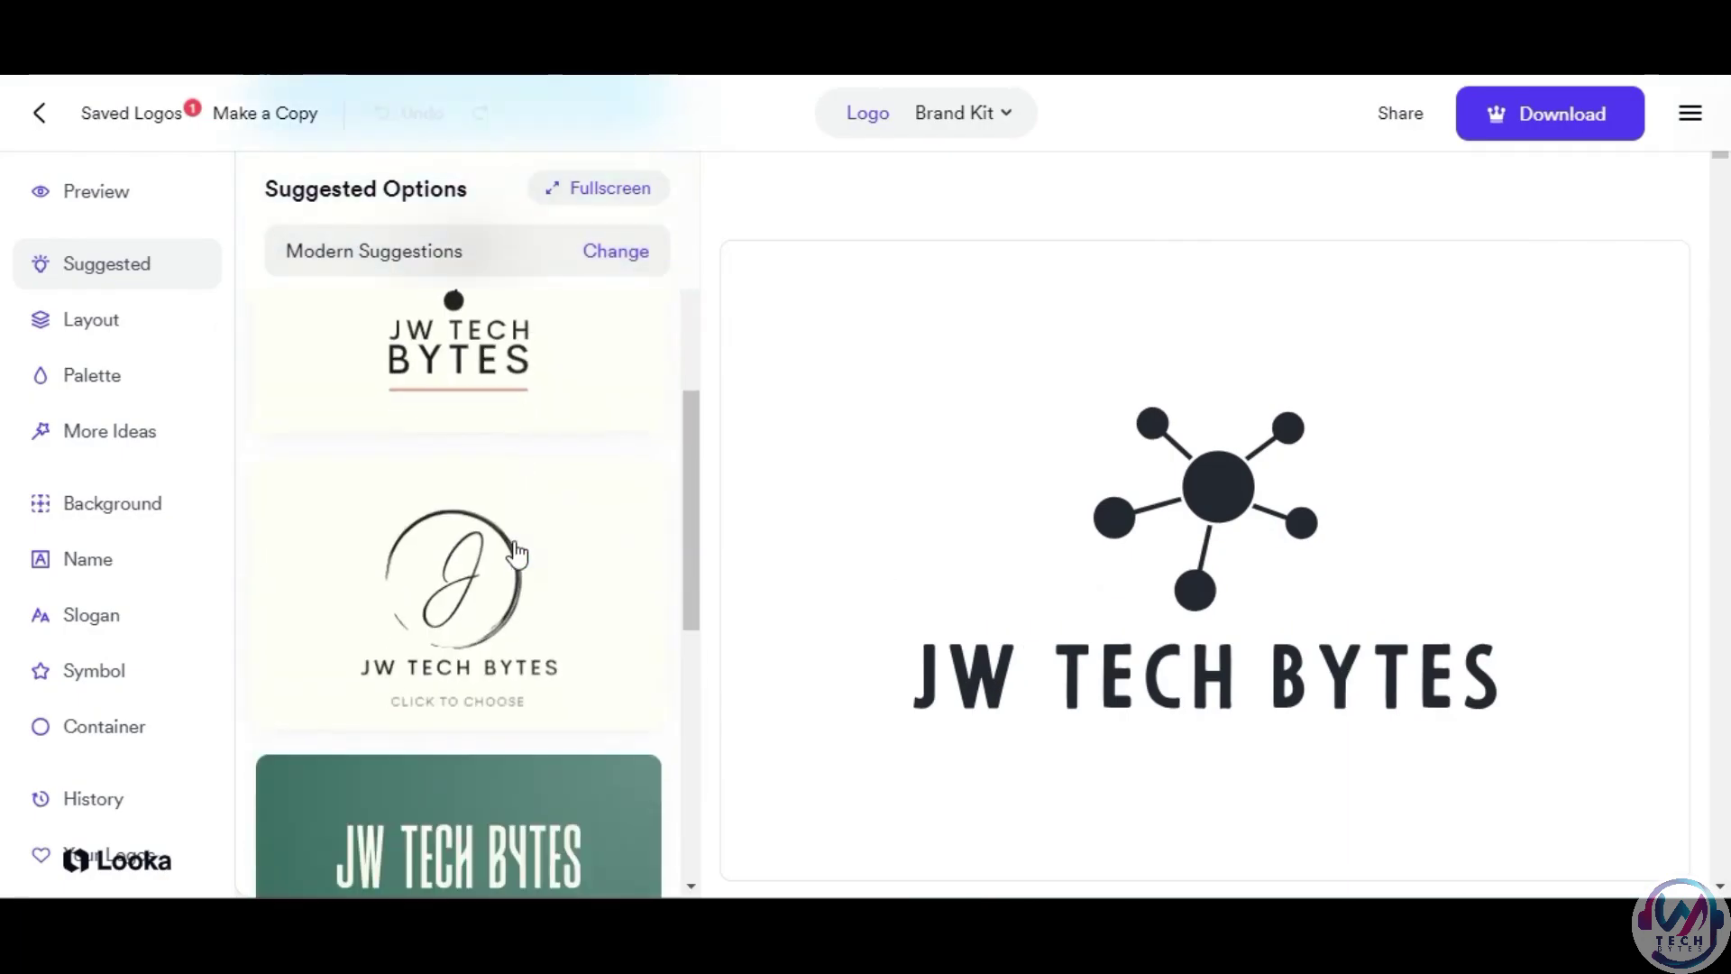
{"action": "scroll", "coordinate": [515, 552], "scroll_direction": "down", "scroll_amount": 5}
{"action": "scroll", "coordinate": [516, 552], "scroll_direction": "down", "scroll_amount": 3}
{"action": "scroll", "coordinate": [515, 552], "scroll_direction": "down", "scroll_amount": 3}
{"action": "scroll", "coordinate": [516, 552], "scroll_direction": "up", "scroll_amount": 10}
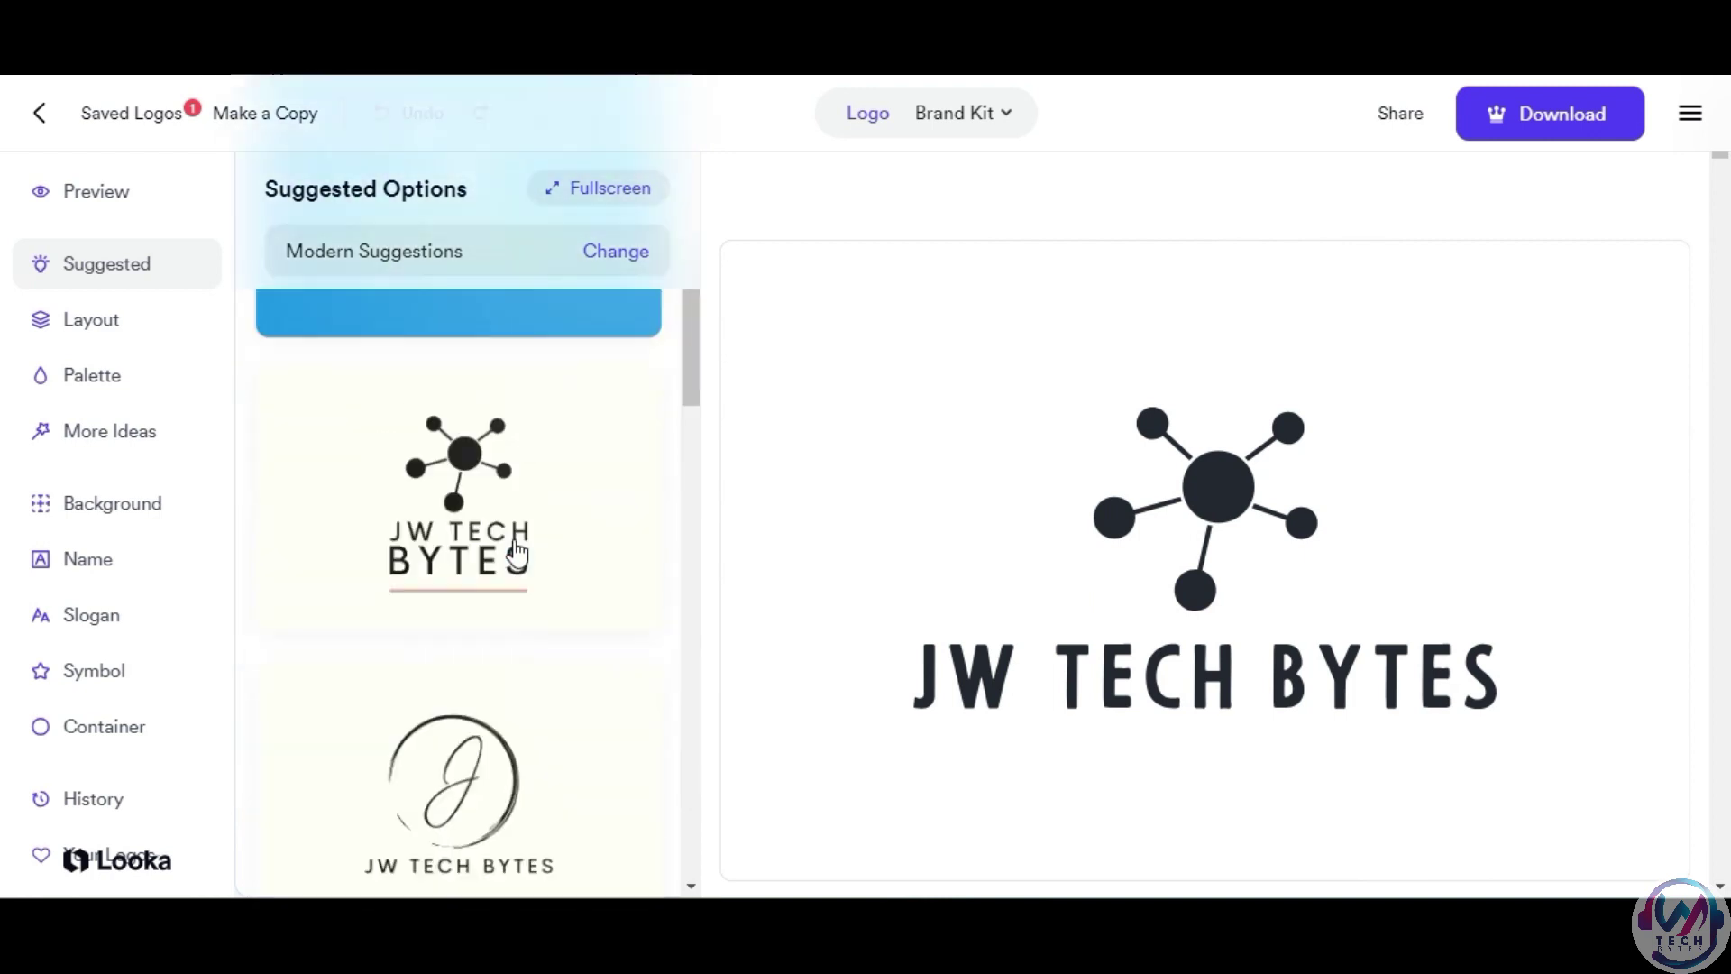
{"action": "scroll", "coordinate": [515, 549], "scroll_direction": "up", "scroll_amount": 2}
{"action": "scroll", "coordinate": [514, 550], "scroll_direction": "down", "scroll_amount": 2}
Apply the stacked-name underline variation to the JW TECH BYTES logo and bring up its Layout and Palette options.
{"action": "left_click", "coordinate": [476, 473]}
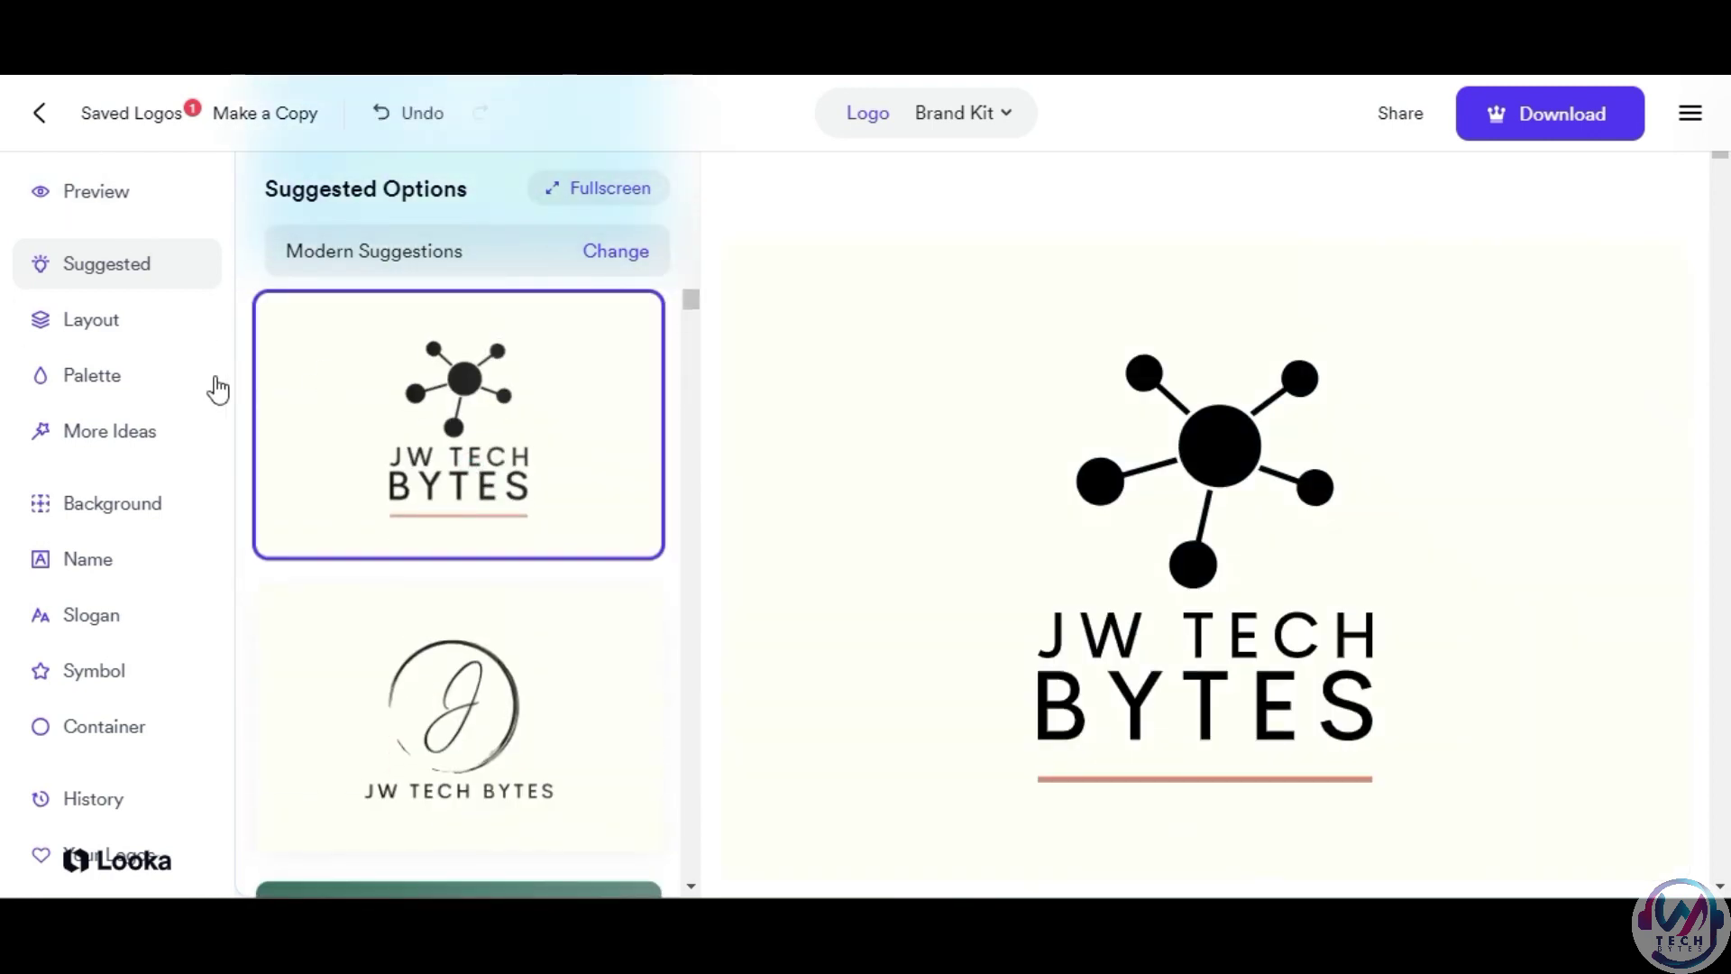
{"action": "left_click", "coordinate": [90, 321]}
{"action": "scroll", "coordinate": [373, 403], "scroll_direction": "down", "scroll_amount": 3}
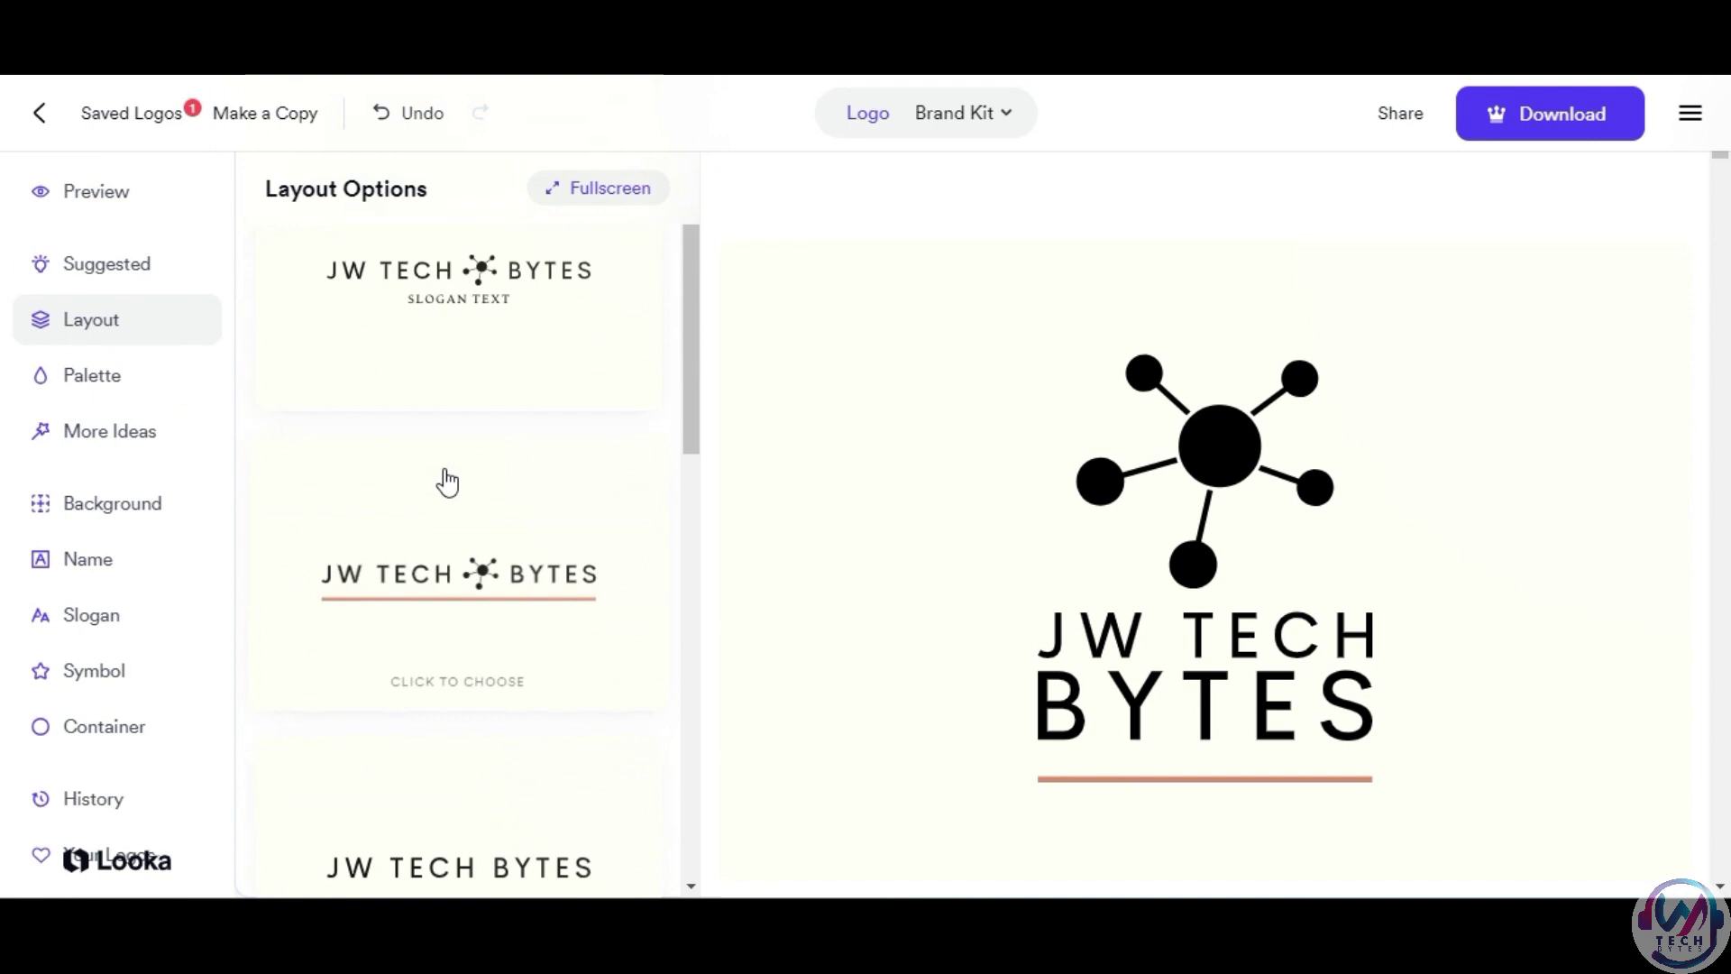
{"action": "scroll", "coordinate": [444, 481], "scroll_direction": "down", "scroll_amount": 3}
{"action": "scroll", "coordinate": [445, 472], "scroll_direction": "down", "scroll_amount": 3}
{"action": "left_click", "coordinate": [88, 388]}
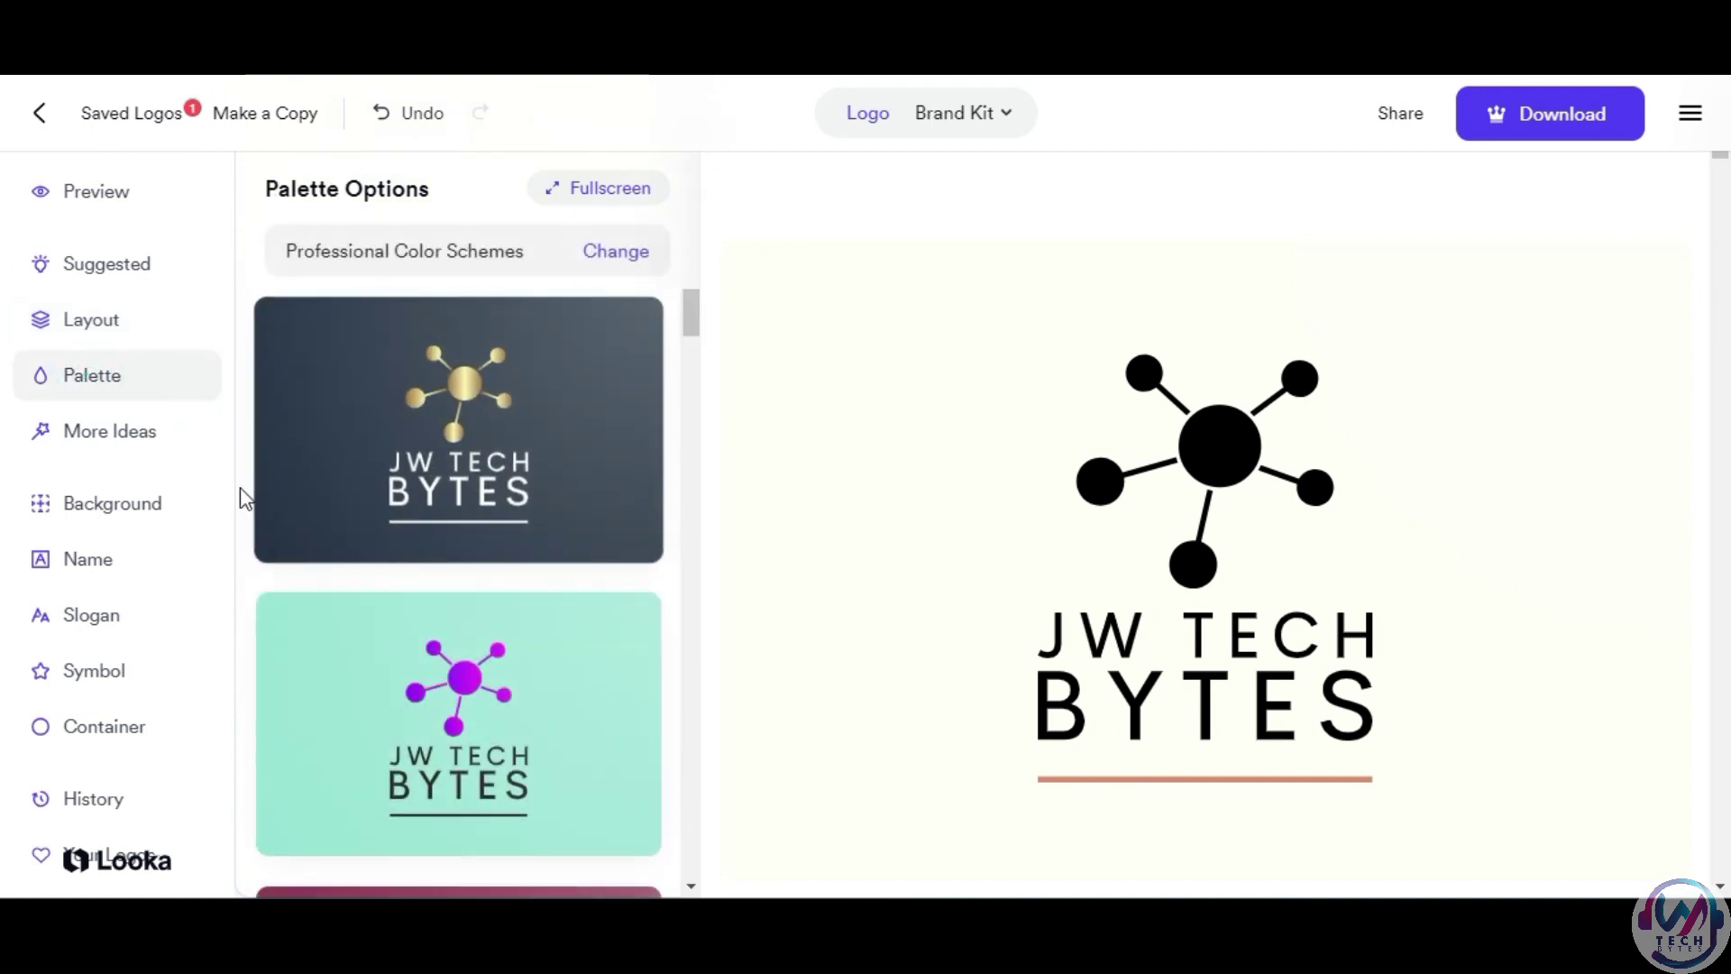
{"action": "scroll", "coordinate": [240, 487], "scroll_direction": "down", "scroll_amount": 3}
{"action": "scroll", "coordinate": [240, 499], "scroll_direction": "down", "scroll_amount": 2}
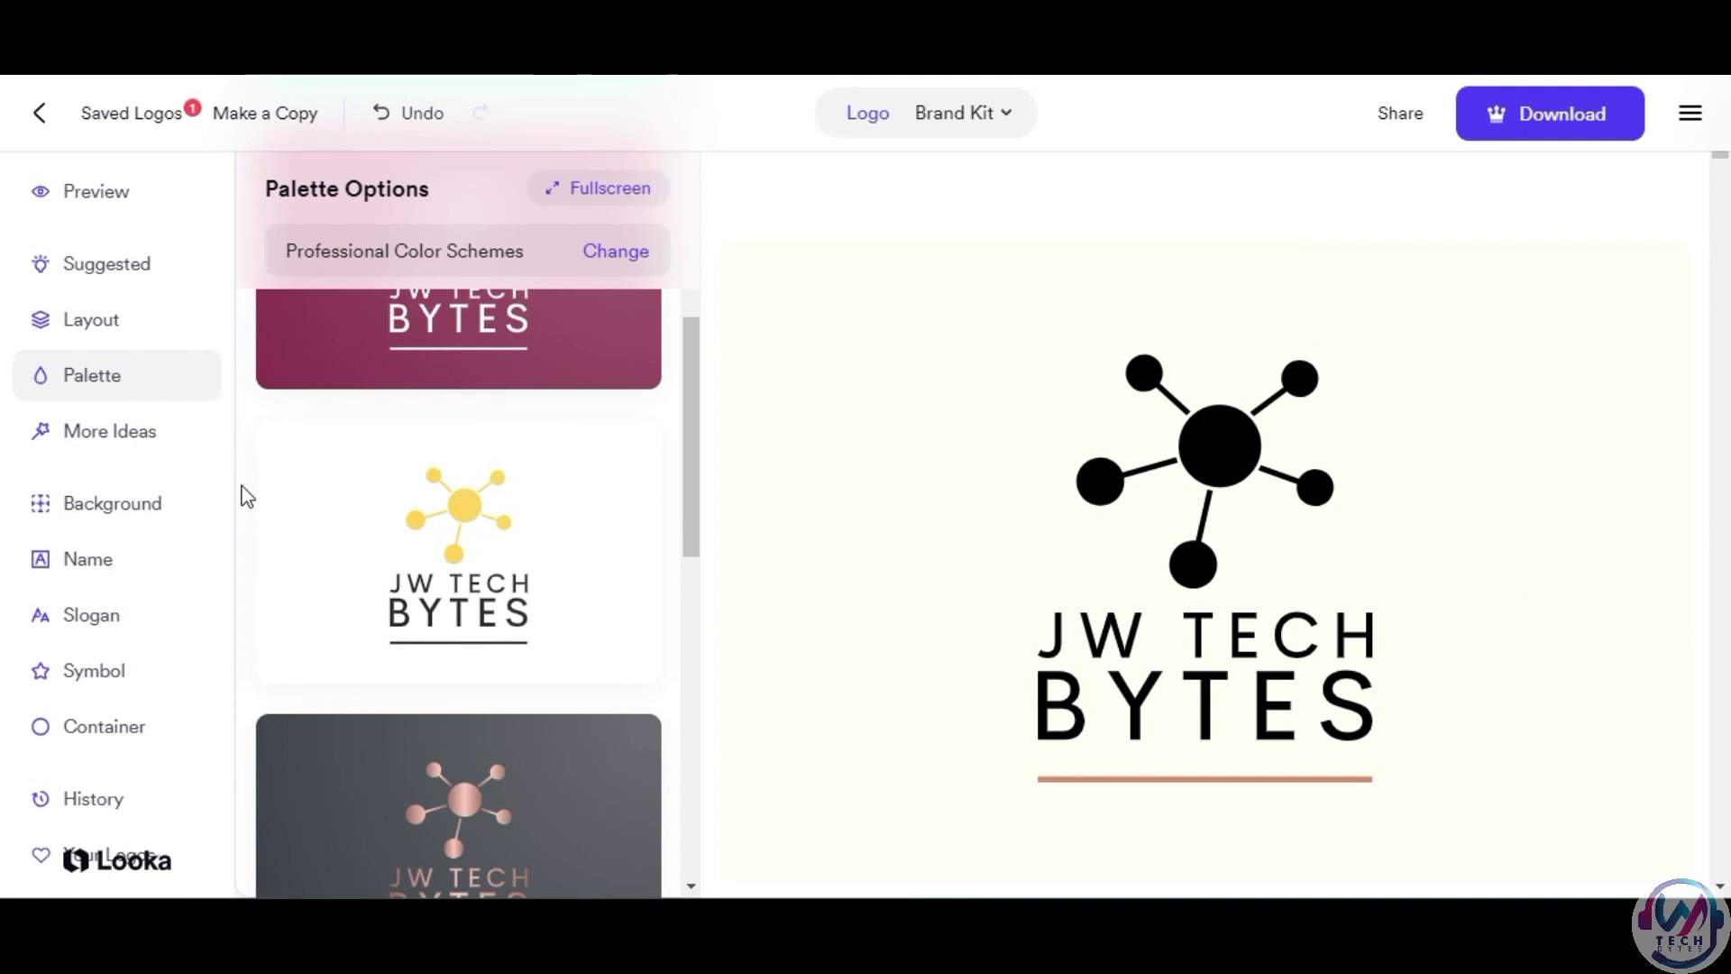
{"action": "scroll", "coordinate": [557, 533], "scroll_direction": "up", "scroll_amount": 2}
Recolour the logo white on maroon, then browse its Background and Slogan options.
{"action": "left_click", "coordinate": [560, 538]}
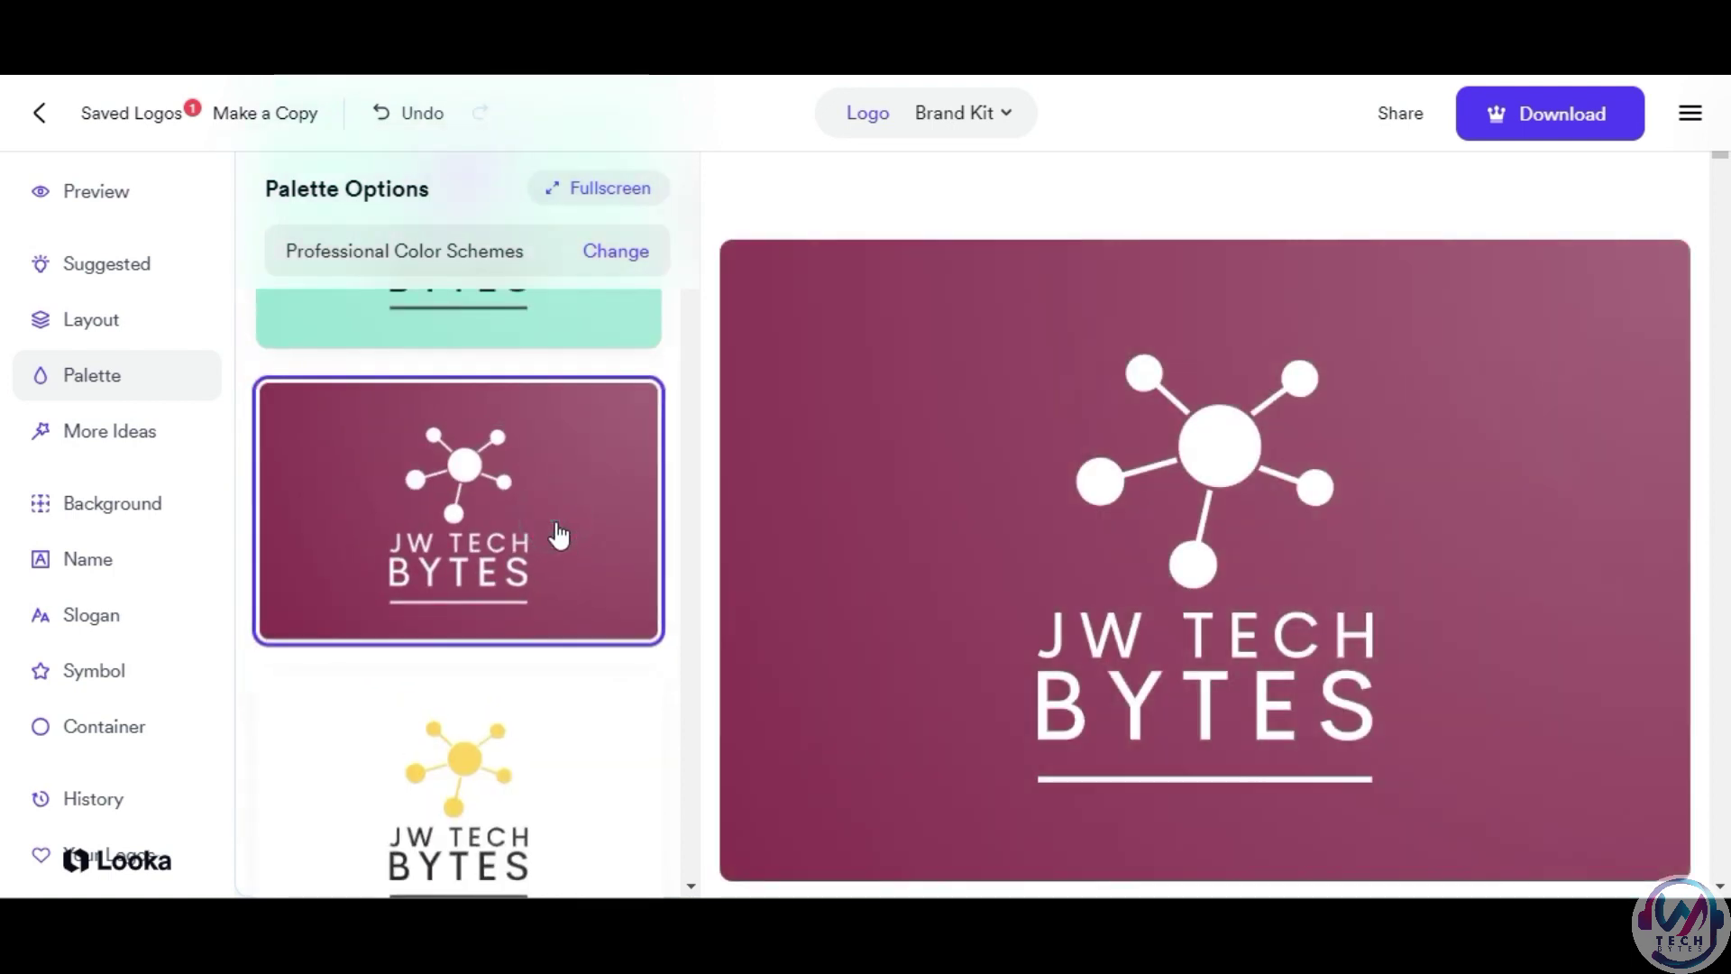
{"action": "scroll", "coordinate": [1209, 538], "scroll_direction": "down", "scroll_amount": 2}
{"action": "scroll", "coordinate": [1210, 536], "scroll_direction": "down", "scroll_amount": 2}
{"action": "scroll", "coordinate": [1207, 534], "scroll_direction": "down", "scroll_amount": 1}
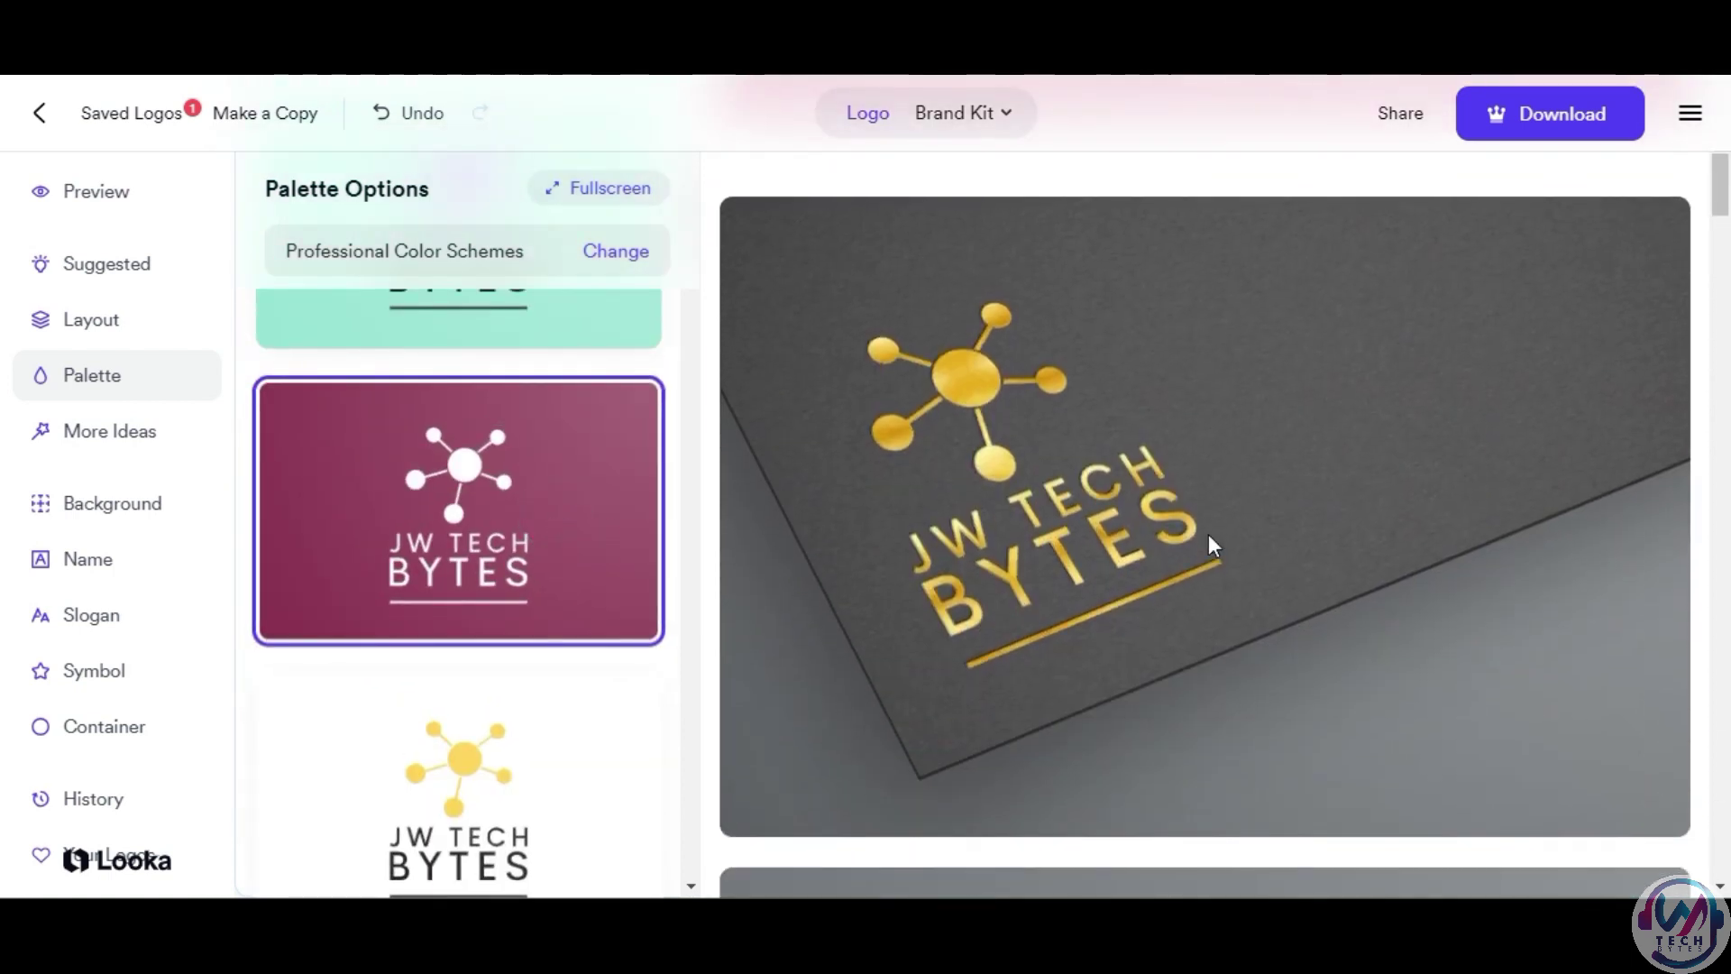
{"action": "scroll", "coordinate": [1101, 501], "scroll_direction": "down", "scroll_amount": 2}
{"action": "scroll", "coordinate": [1081, 495], "scroll_direction": "down", "scroll_amount": 3}
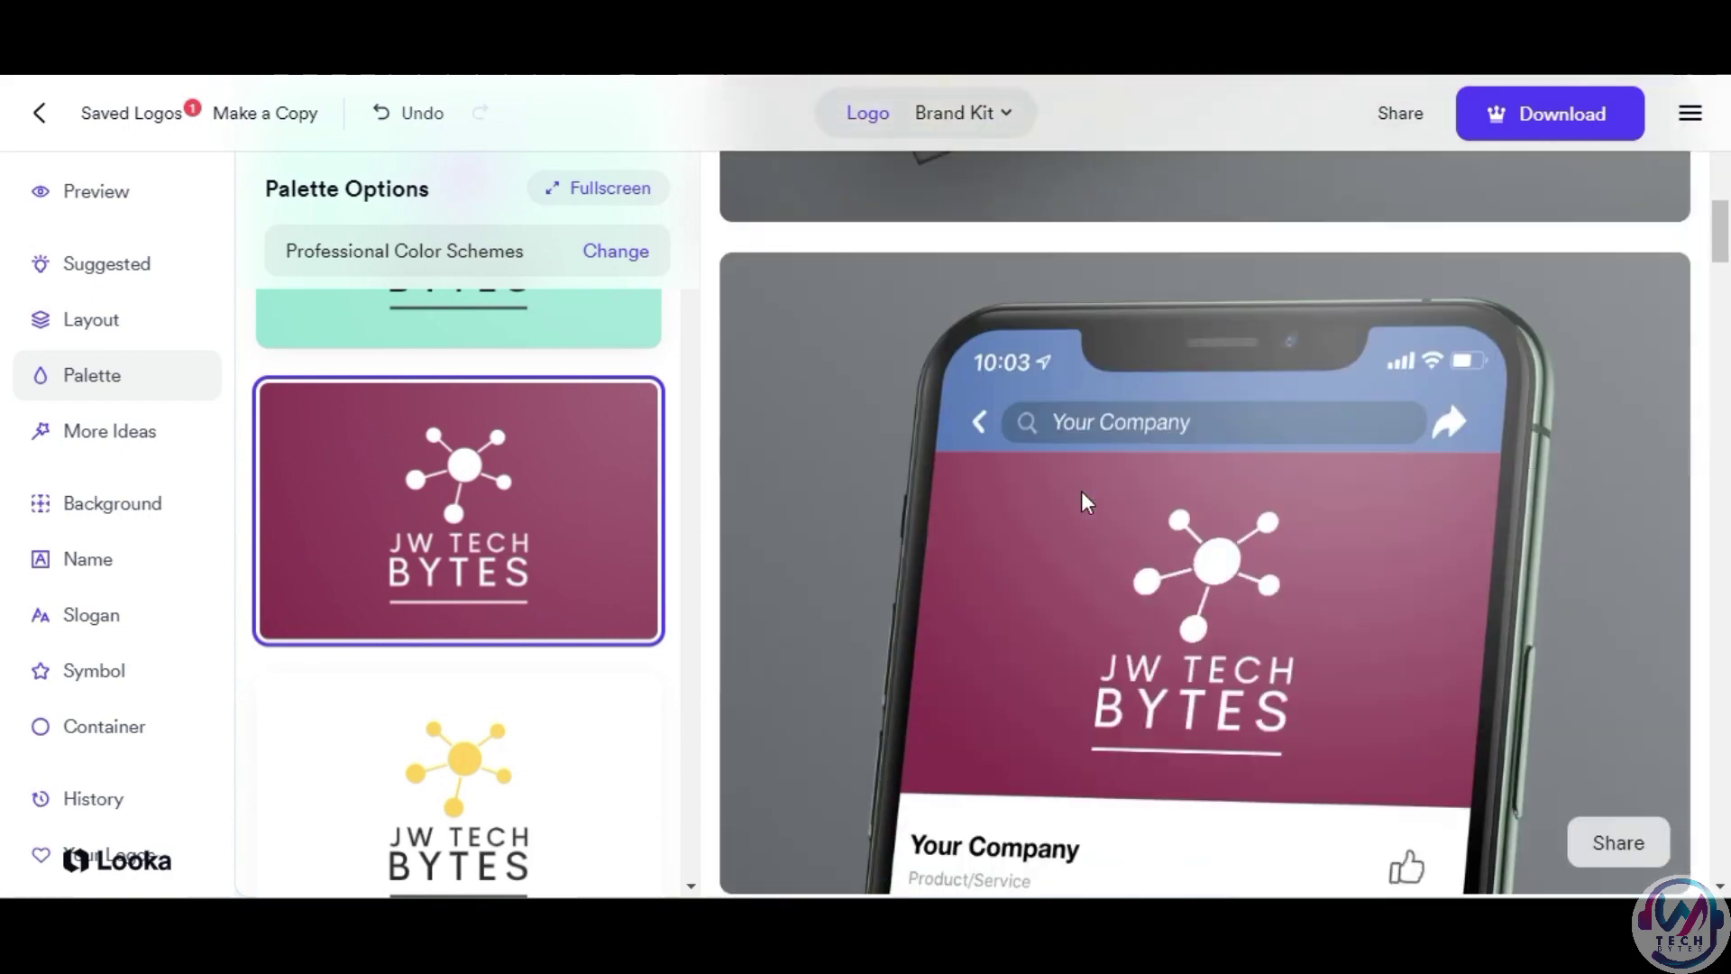
{"action": "scroll", "coordinate": [1095, 474], "scroll_direction": "down", "scroll_amount": 2}
{"action": "scroll", "coordinate": [1285, 488], "scroll_direction": "down", "scroll_amount": 3}
{"action": "scroll", "coordinate": [1314, 507], "scroll_direction": "down", "scroll_amount": 2}
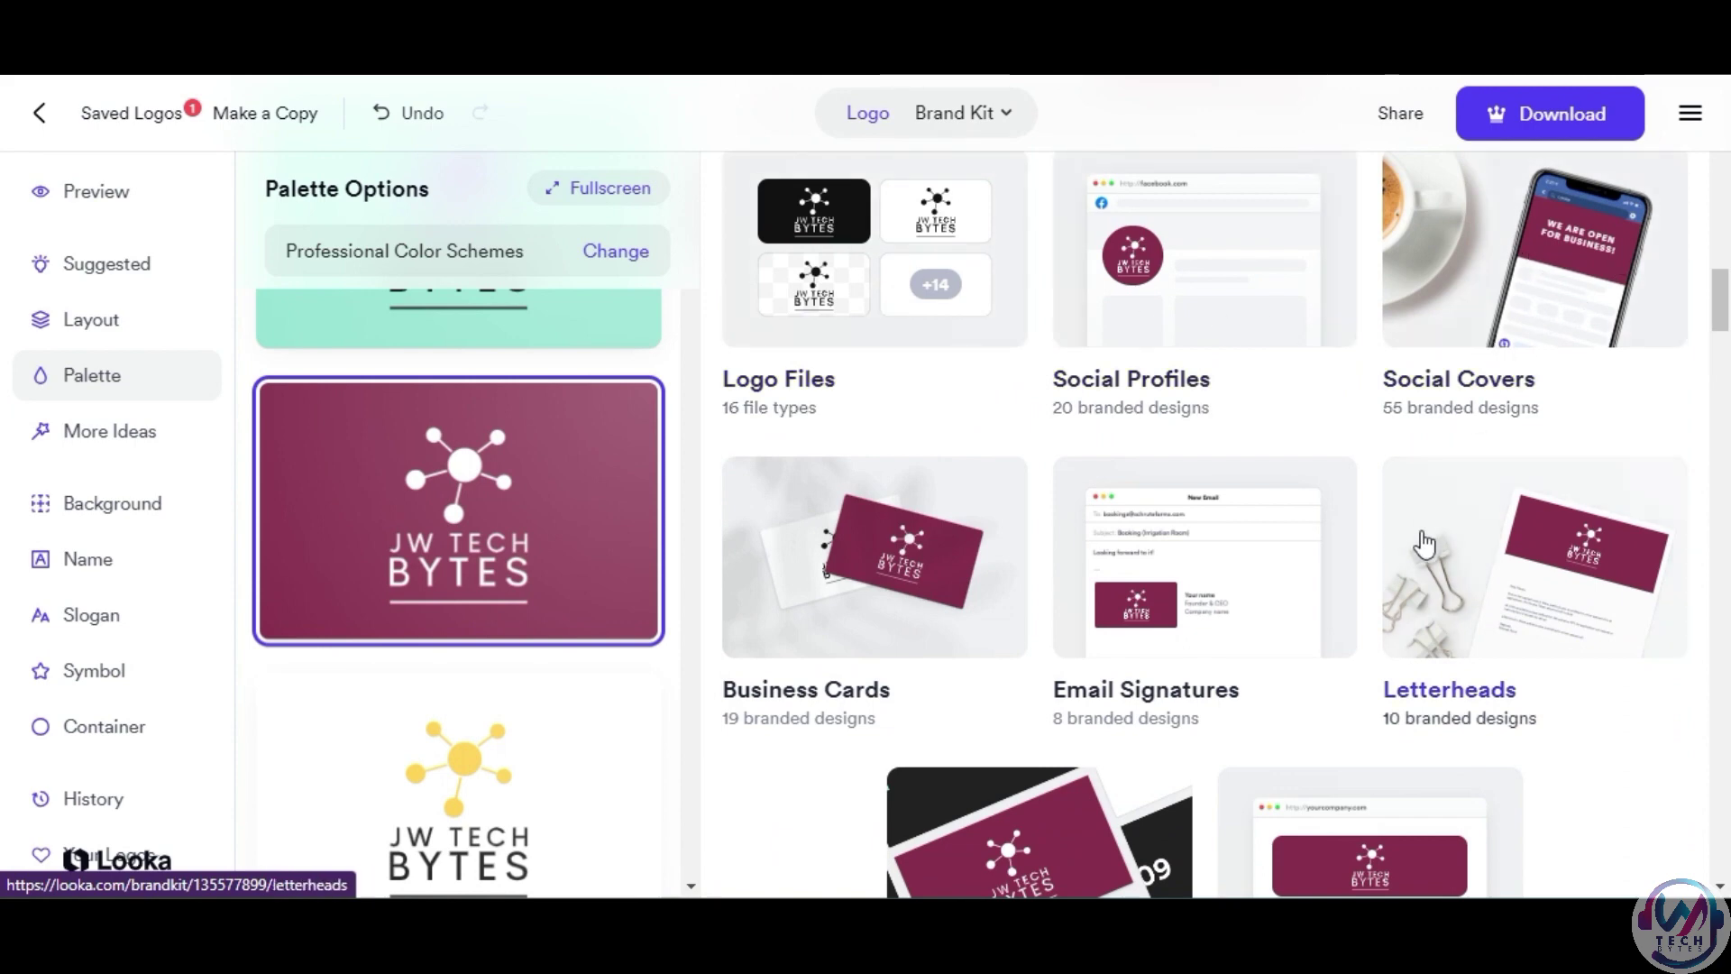
{"action": "scroll", "coordinate": [1353, 487], "scroll_direction": "down", "scroll_amount": 1}
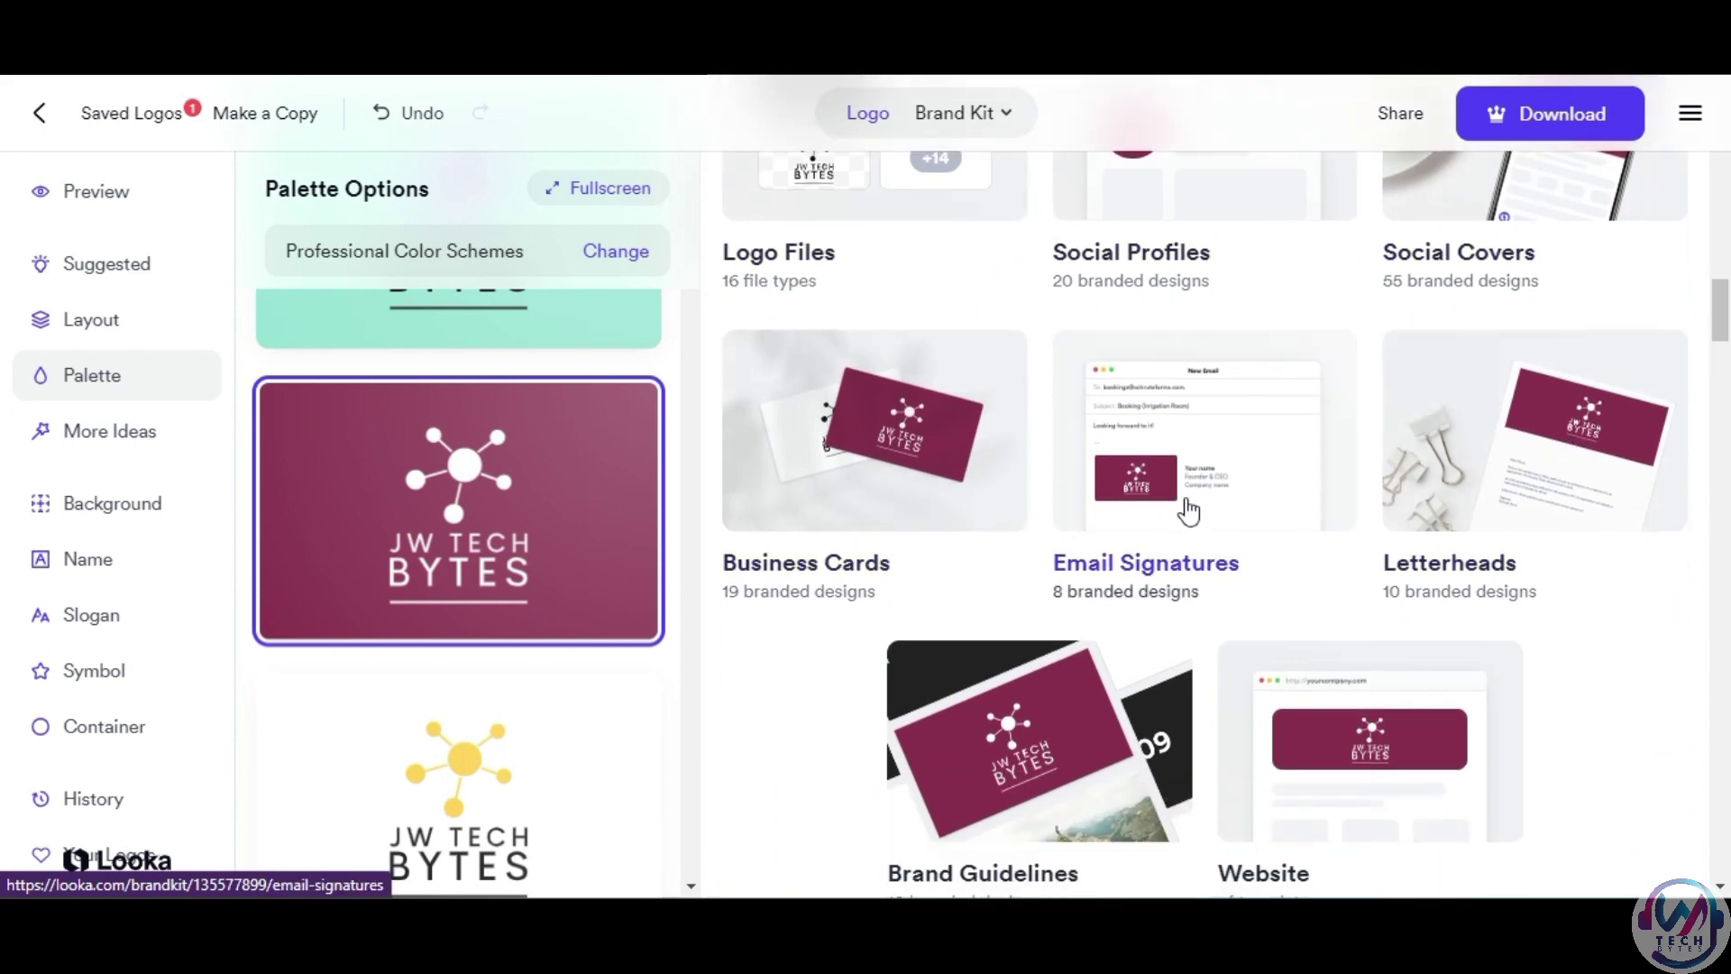
{"action": "scroll", "coordinate": [1236, 561], "scroll_direction": "down", "scroll_amount": 2}
{"action": "scroll", "coordinate": [1278, 581], "scroll_direction": "down", "scroll_amount": 2}
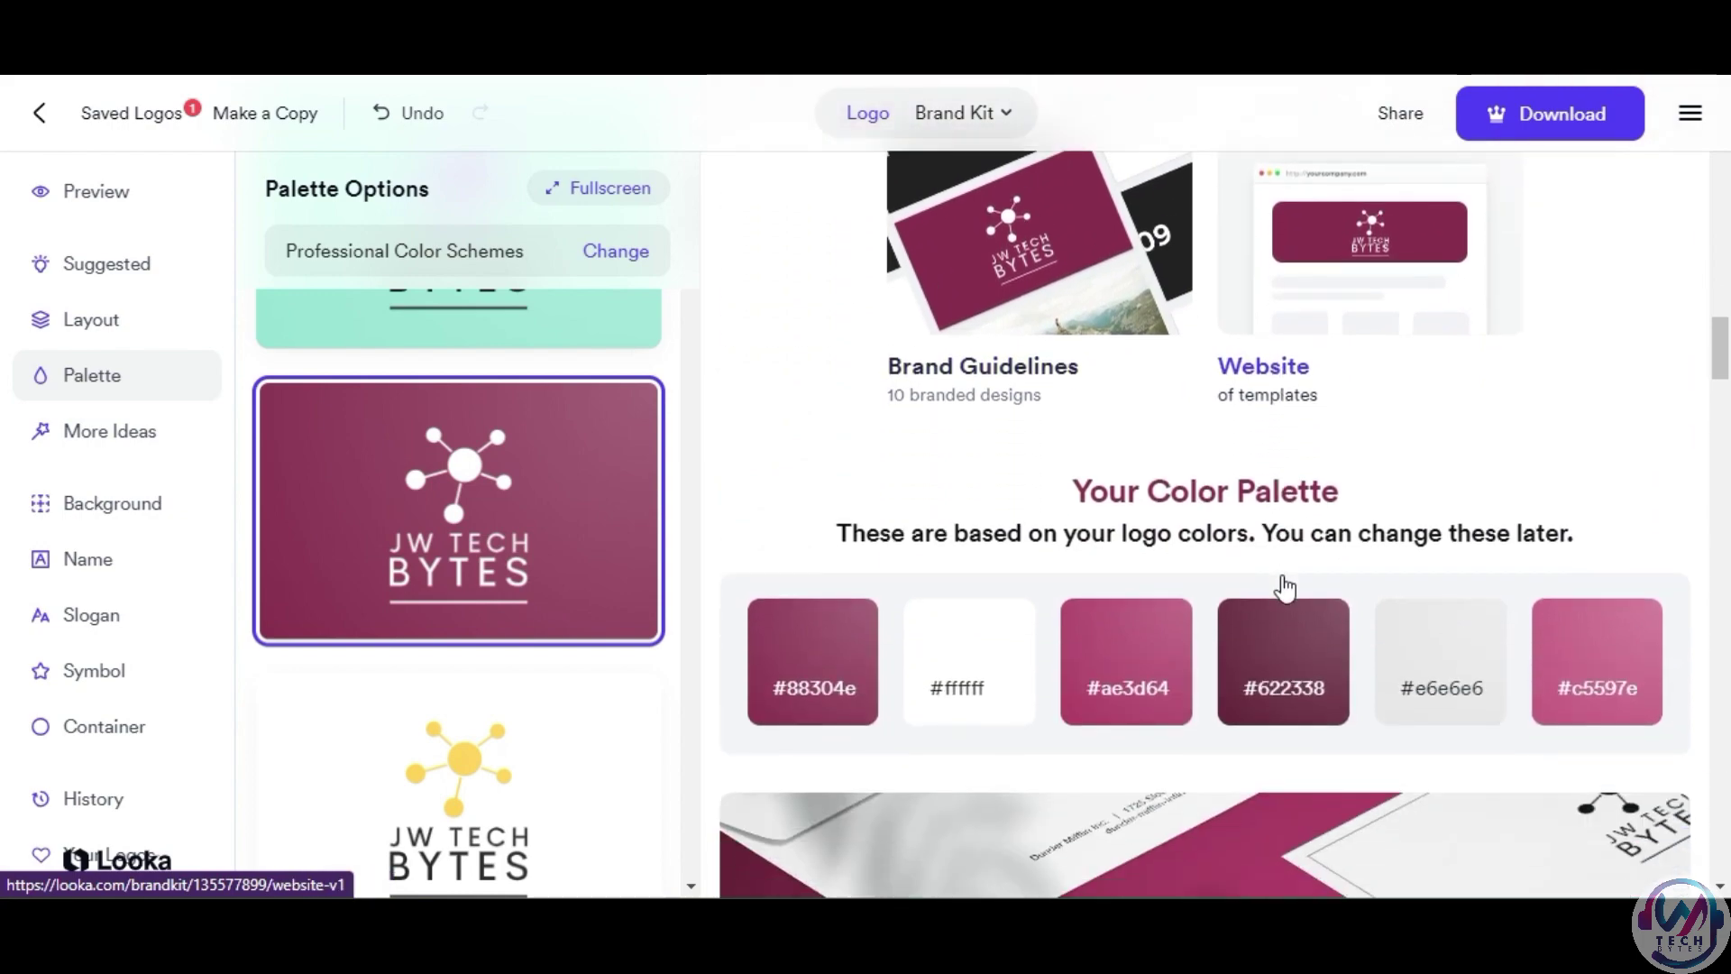
{"action": "scroll", "coordinate": [1278, 583], "scroll_direction": "down", "scroll_amount": 3}
{"action": "scroll", "coordinate": [1282, 583], "scroll_direction": "down", "scroll_amount": 3}
{"action": "scroll", "coordinate": [1283, 584], "scroll_direction": "down", "scroll_amount": 2}
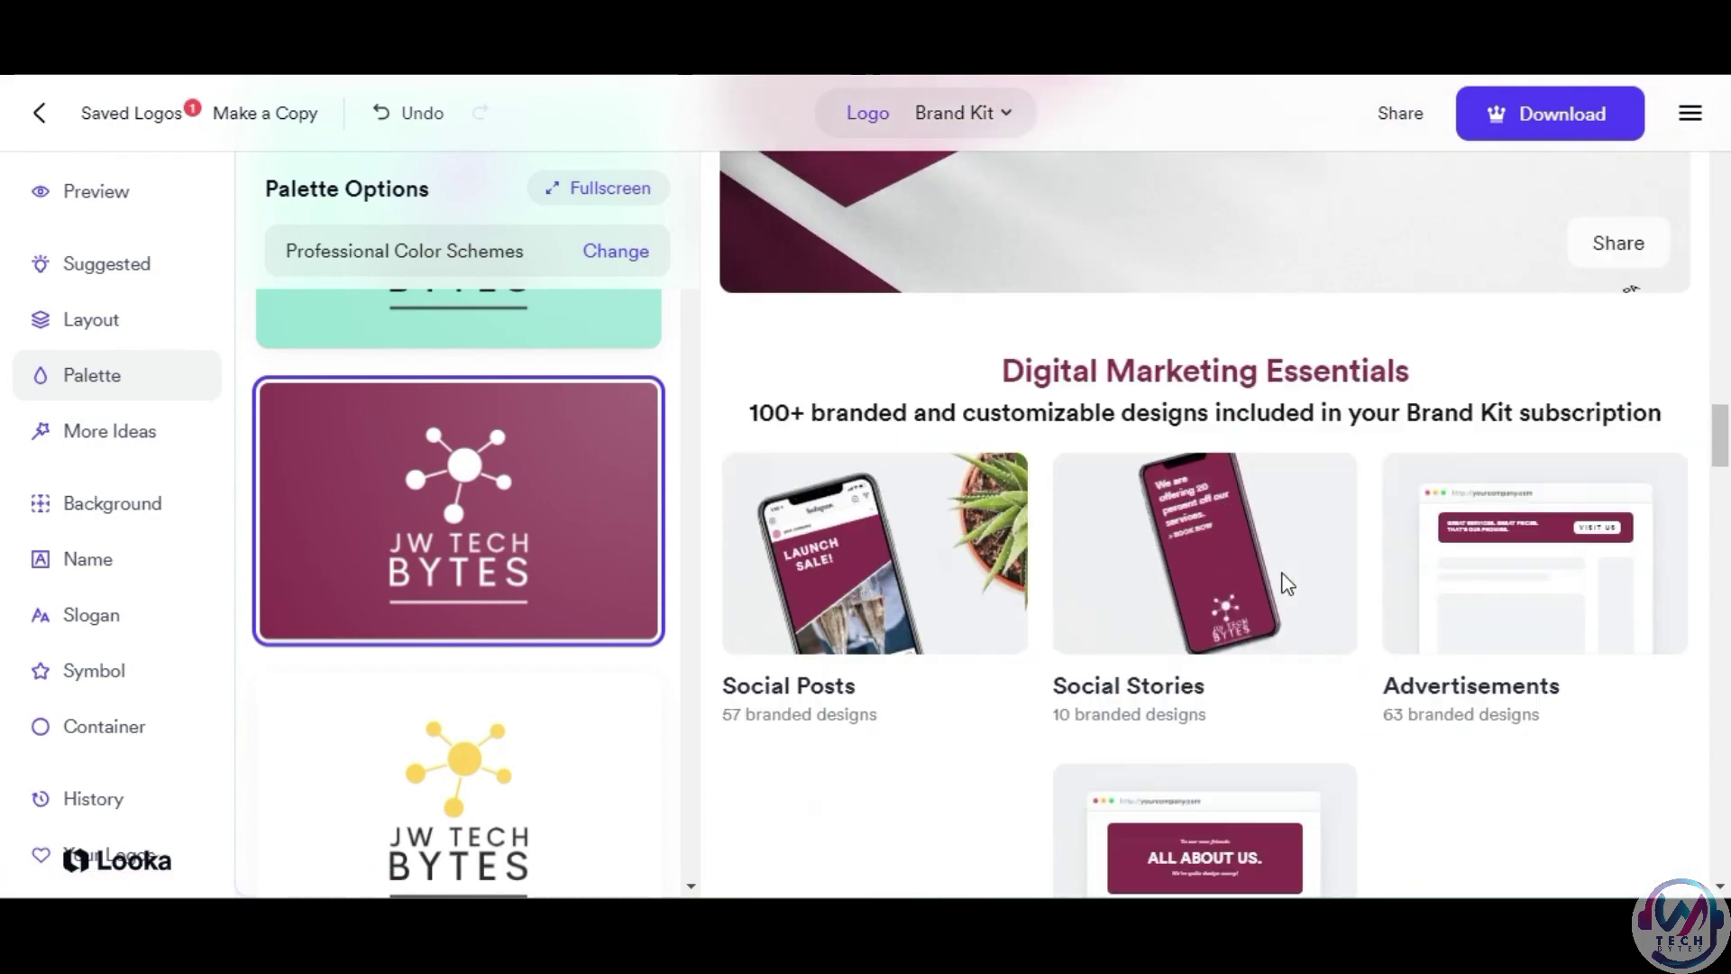
{"action": "scroll", "coordinate": [1282, 583], "scroll_direction": "down", "scroll_amount": 2}
{"action": "scroll", "coordinate": [1285, 582], "scroll_direction": "down", "scroll_amount": 3}
{"action": "scroll", "coordinate": [1287, 580], "scroll_direction": "down", "scroll_amount": 4}
{"action": "scroll", "coordinate": [1286, 579], "scroll_direction": "down", "scroll_amount": 4}
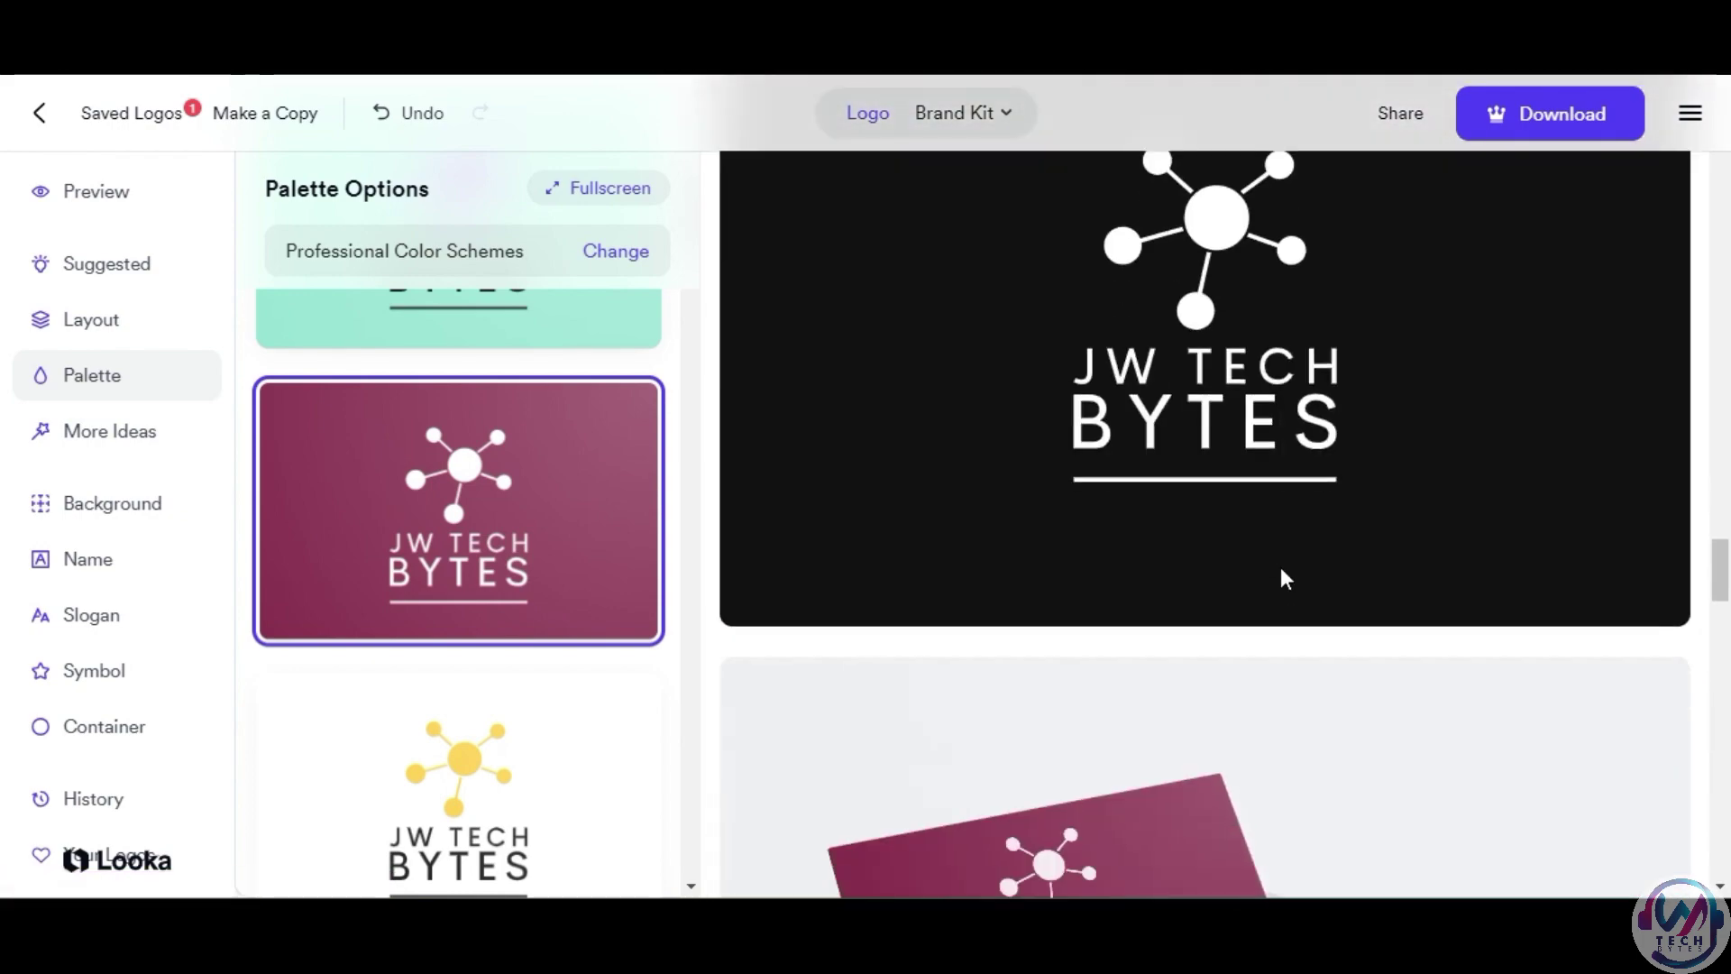
{"action": "scroll", "coordinate": [1286, 578], "scroll_direction": "down", "scroll_amount": 4}
{"action": "scroll", "coordinate": [1285, 581], "scroll_direction": "down", "scroll_amount": 4}
{"action": "scroll", "coordinate": [1283, 583], "scroll_direction": "down", "scroll_amount": 3}
{"action": "scroll", "coordinate": [1282, 579], "scroll_direction": "down", "scroll_amount": 3}
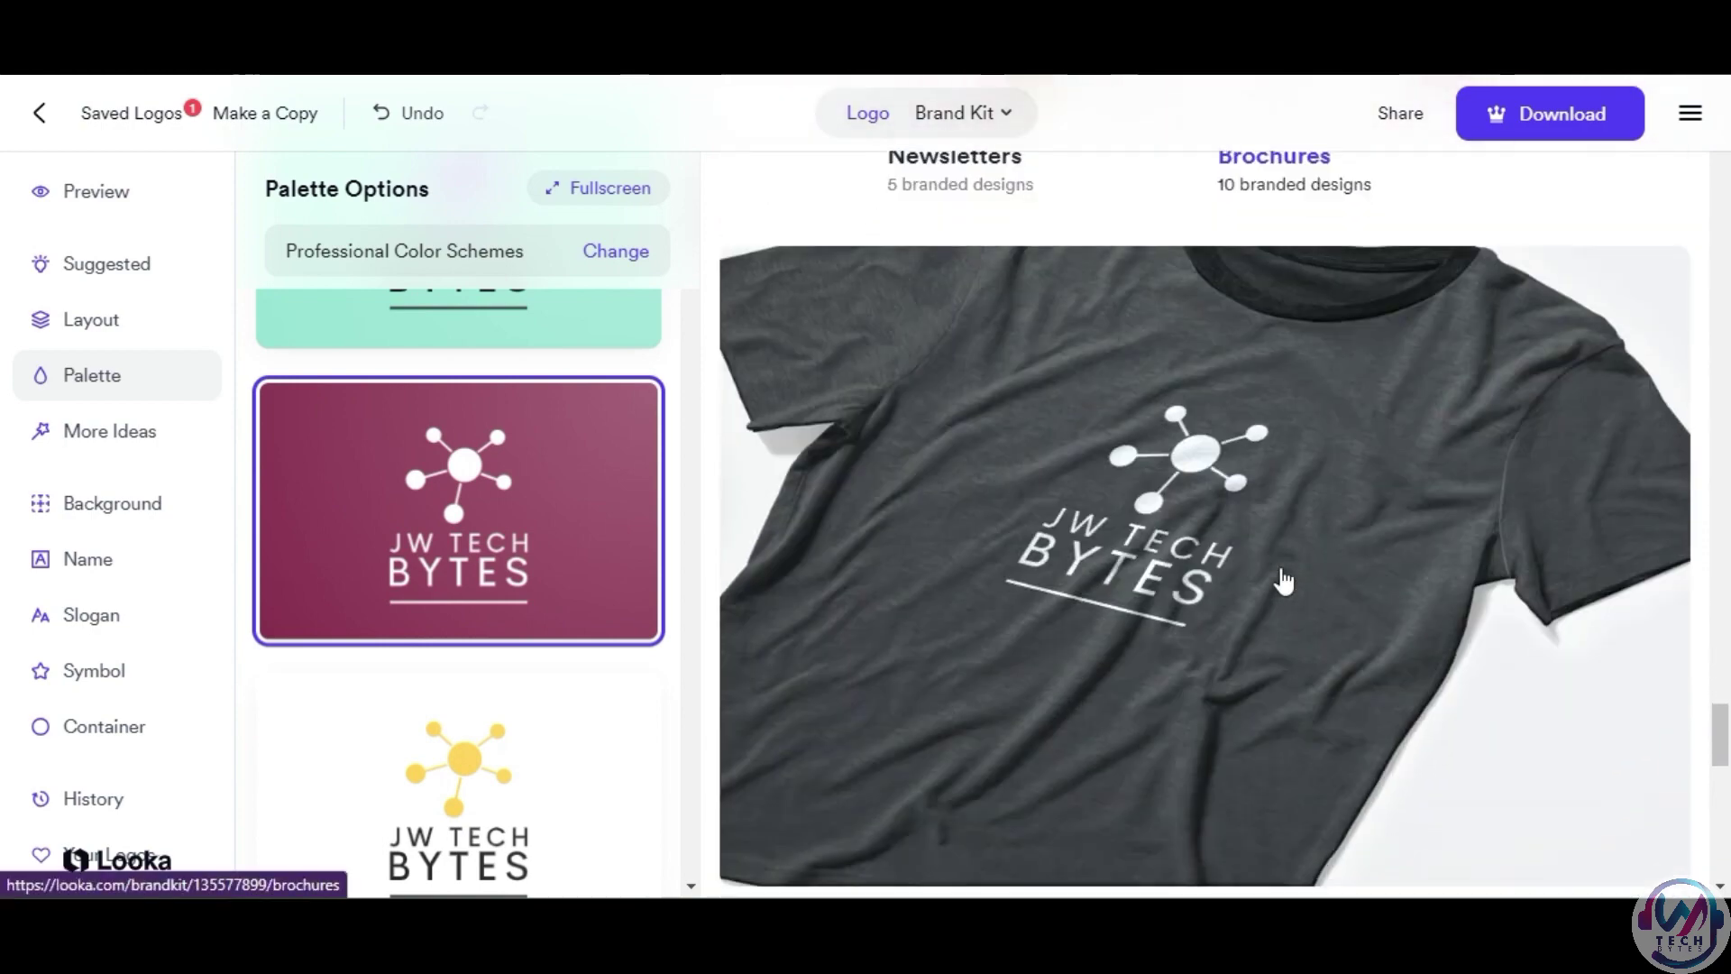
{"action": "scroll", "coordinate": [1283, 579], "scroll_direction": "down", "scroll_amount": 4}
{"action": "scroll", "coordinate": [1282, 579], "scroll_direction": "down", "scroll_amount": 4}
{"action": "scroll", "coordinate": [1282, 579], "scroll_direction": "down", "scroll_amount": 3}
{"action": "scroll", "coordinate": [1284, 579], "scroll_direction": "up", "scroll_amount": 4}
{"action": "scroll", "coordinate": [1284, 579], "scroll_direction": "up", "scroll_amount": 4}
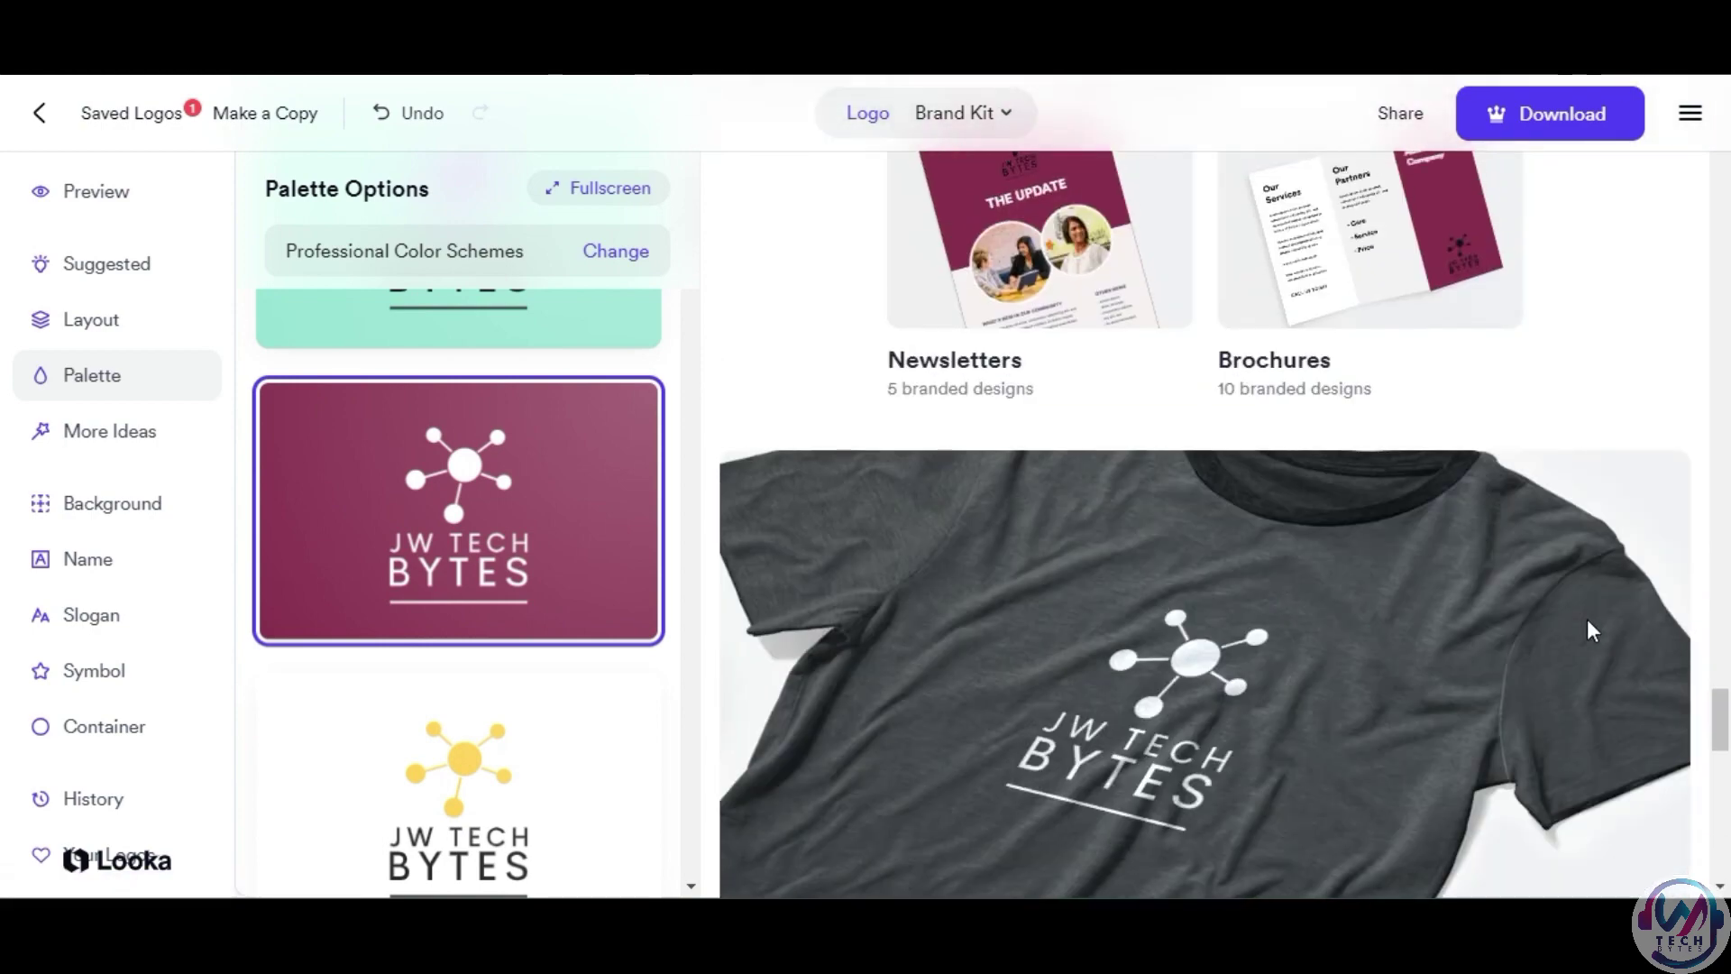
{"action": "scroll", "coordinate": [1195, 548], "scroll_direction": "up", "scroll_amount": 5}
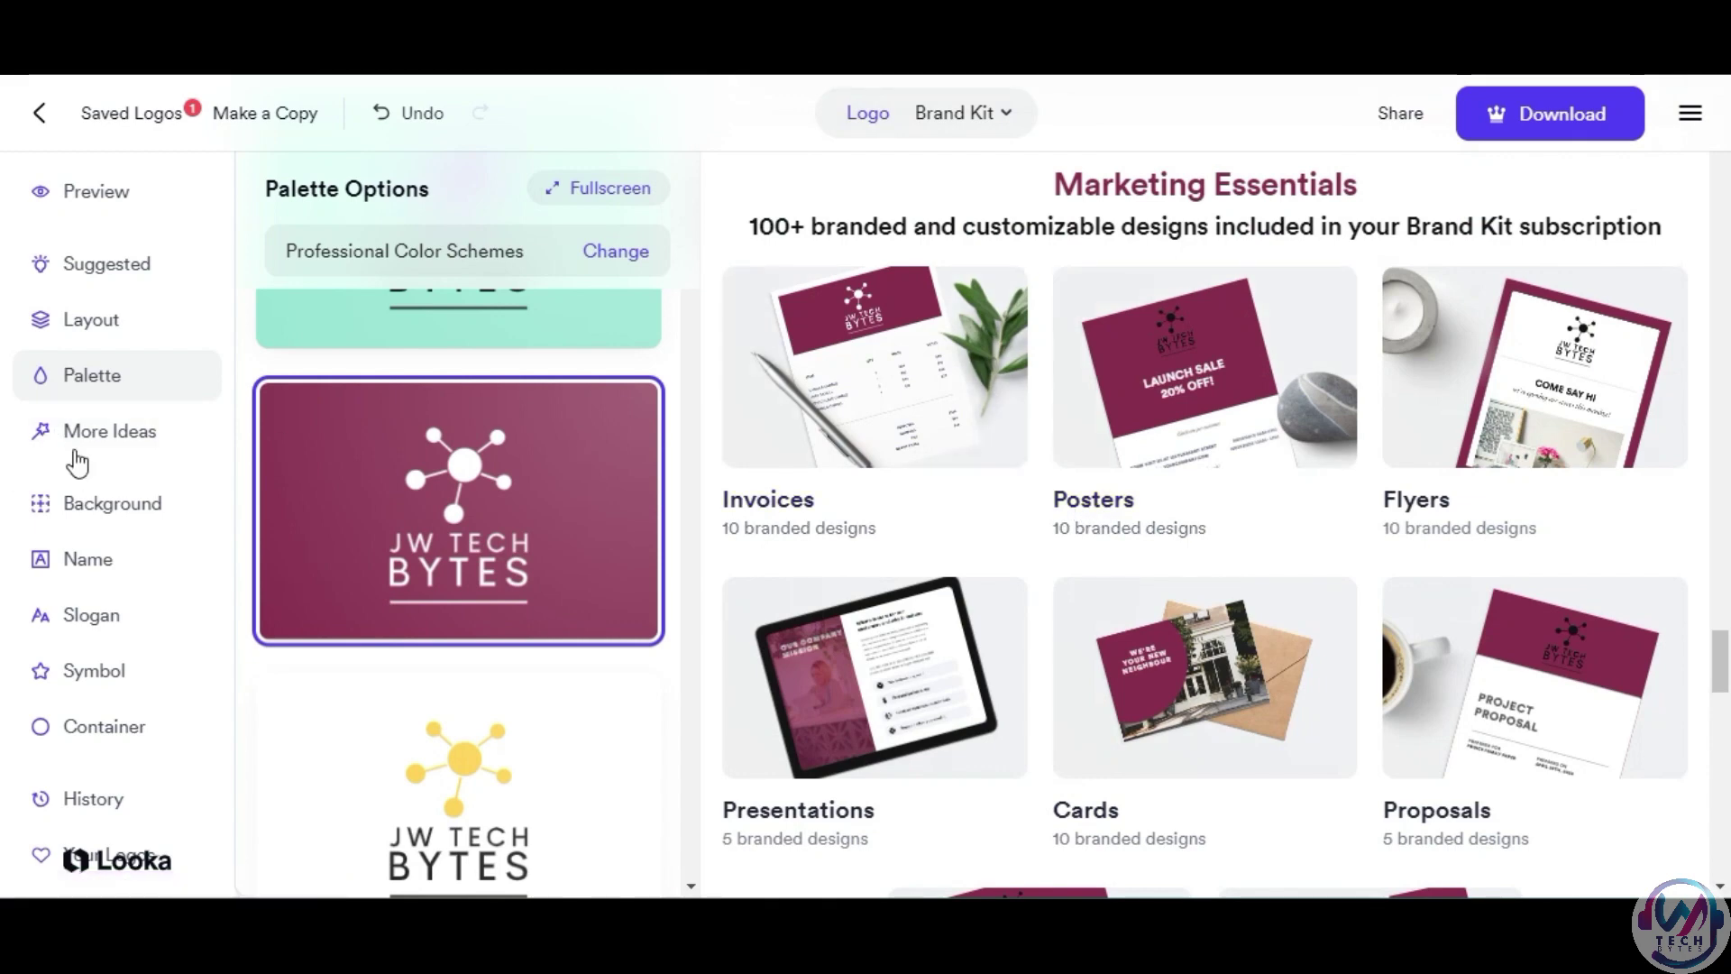
{"action": "left_click", "coordinate": [95, 508]}
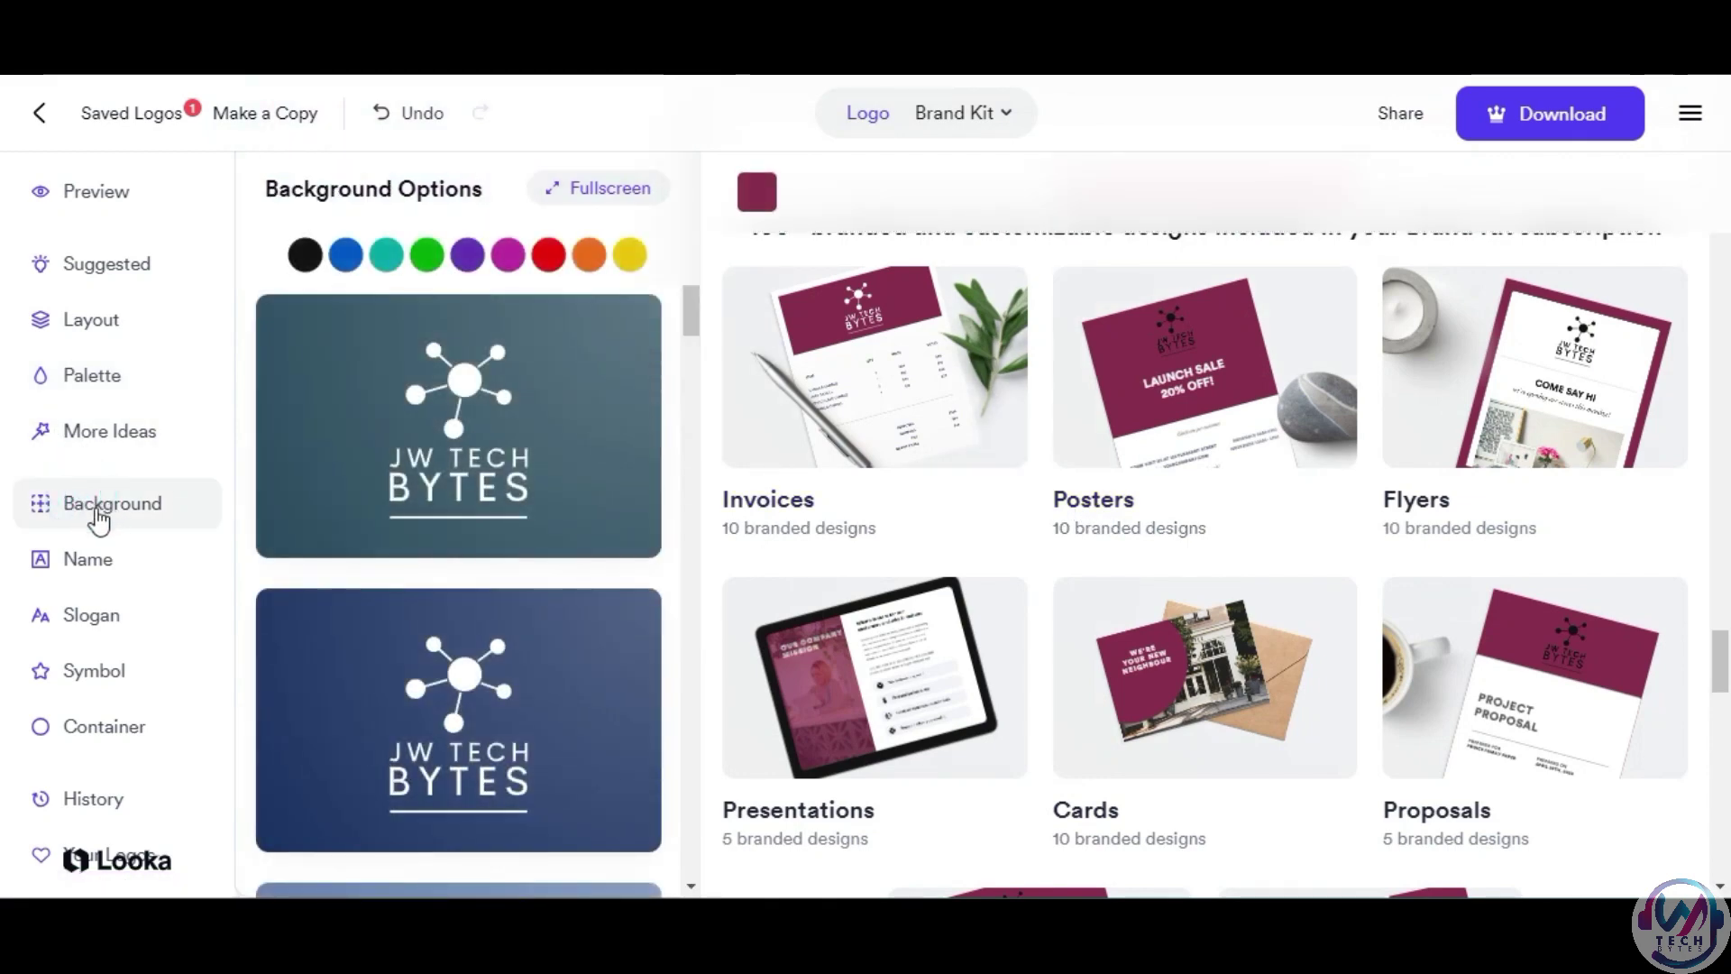
{"action": "left_click", "coordinate": [82, 560]}
{"action": "left_click", "coordinate": [86, 616]}
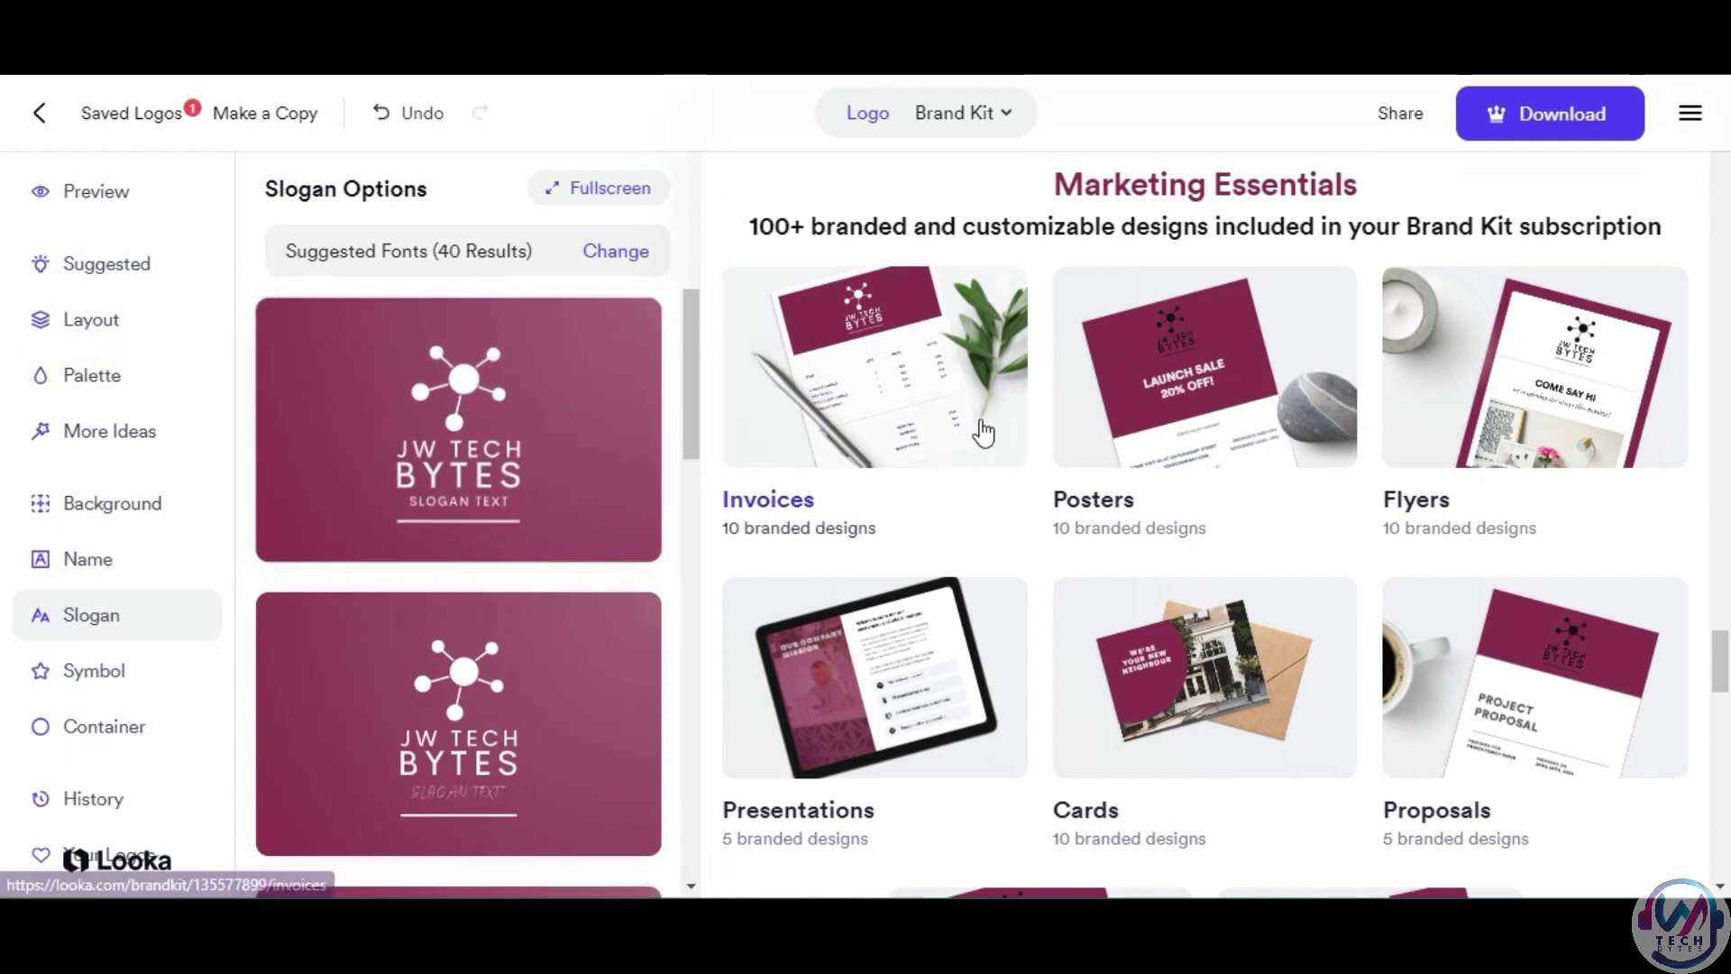
{"action": "scroll", "coordinate": [981, 420], "scroll_direction": "up", "scroll_amount": 5}
{"action": "scroll", "coordinate": [980, 416], "scroll_direction": "up", "scroll_amount": 5}
{"action": "scroll", "coordinate": [981, 416], "scroll_direction": "down", "scroll_amount": 10}
{"action": "scroll", "coordinate": [981, 416], "scroll_direction": "up", "scroll_amount": 2}
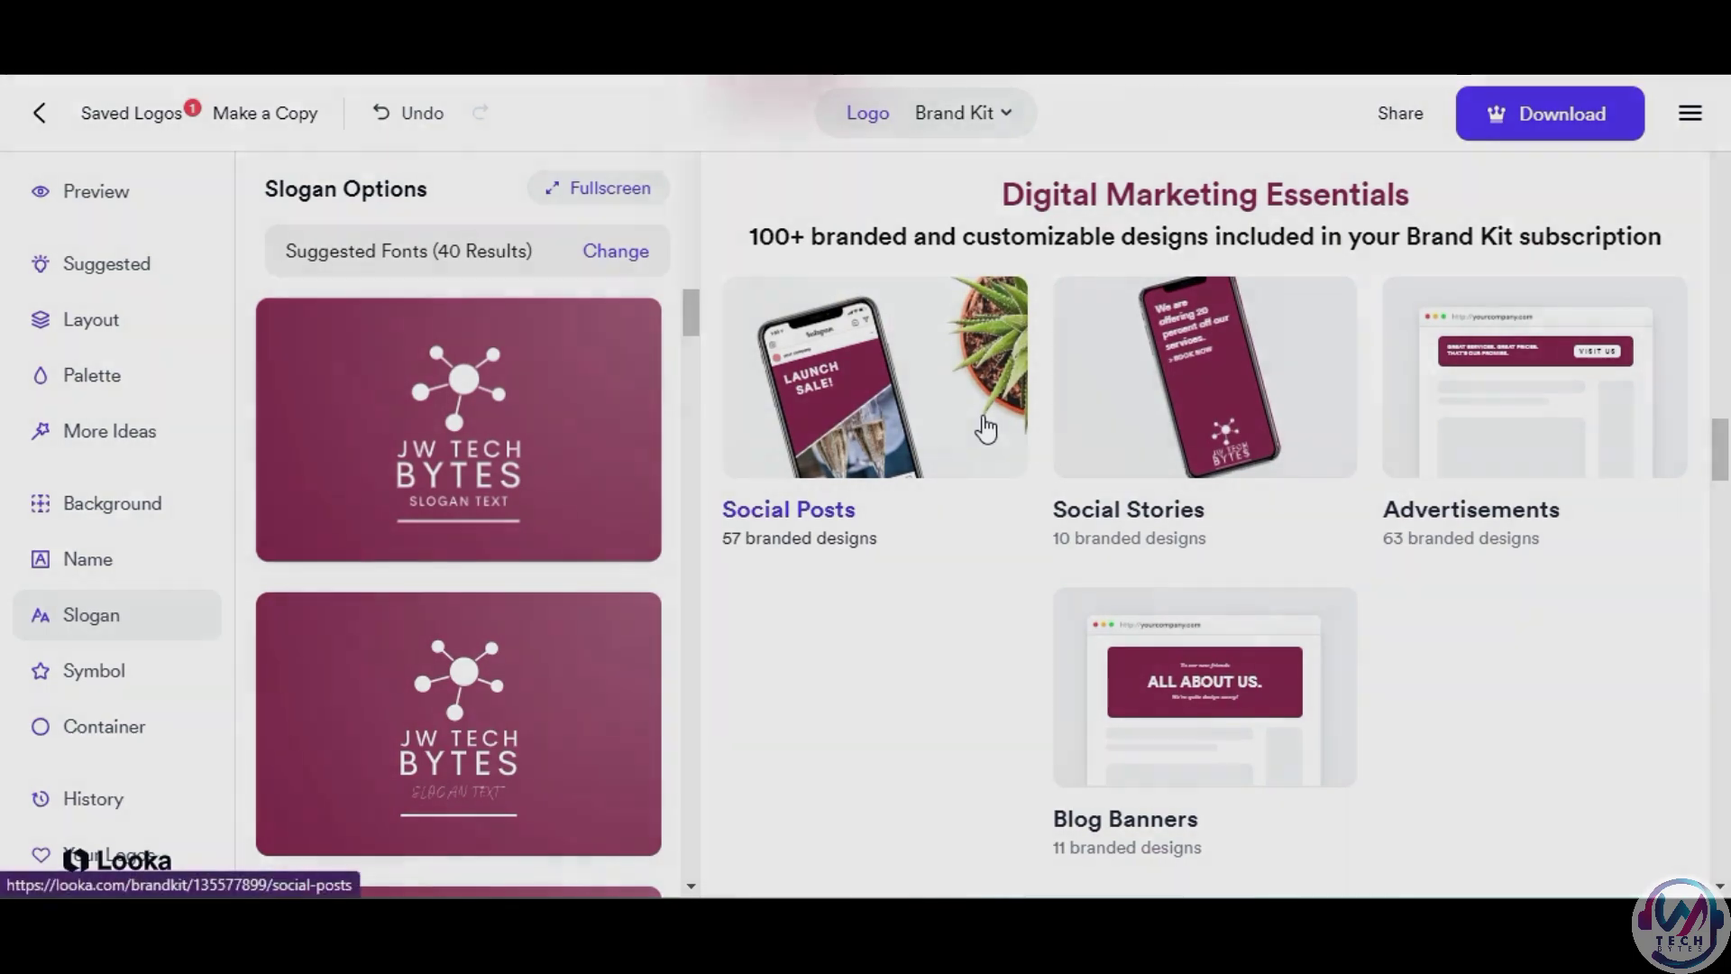
{"action": "scroll", "coordinate": [980, 415], "scroll_direction": "up", "scroll_amount": 3}
{"action": "scroll", "coordinate": [983, 413], "scroll_direction": "up", "scroll_amount": 3}
{"action": "scroll", "coordinate": [1263, 256], "scroll_direction": "up", "scroll_amount": 5}
{"action": "scroll", "coordinate": [1235, 270], "scroll_direction": "up", "scroll_amount": 3}
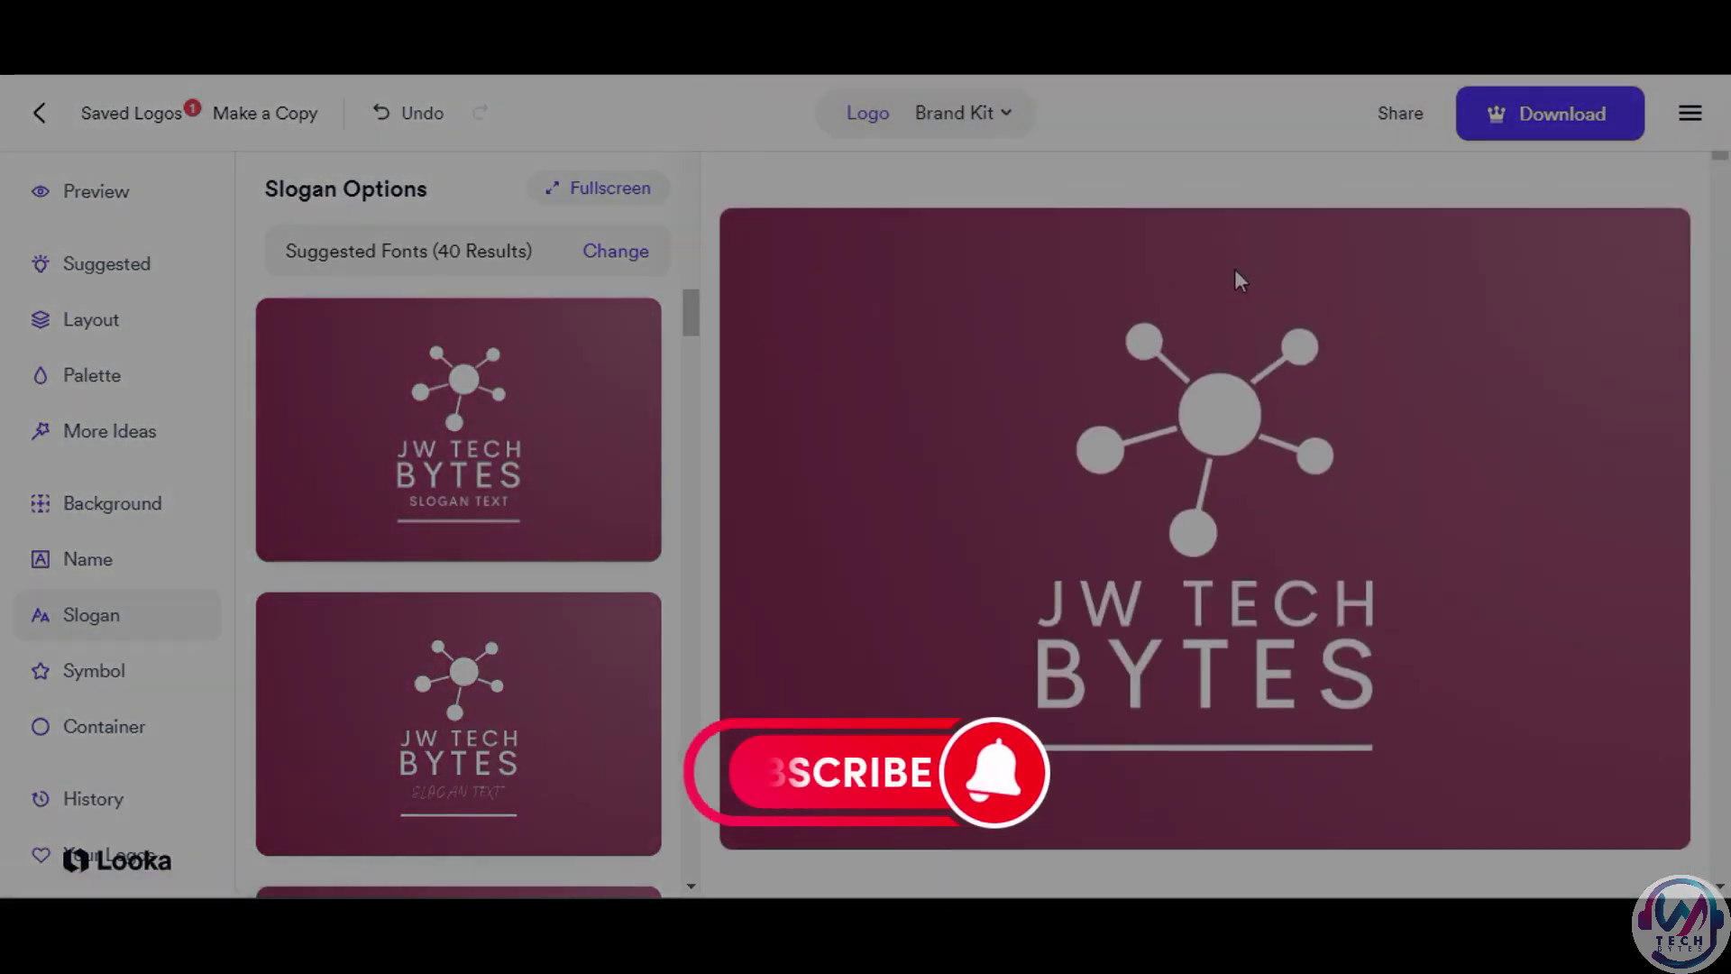
View the Brand Kit offer and logo package pricing, then return to the logo editor.
{"action": "left_click", "coordinate": [1549, 123]}
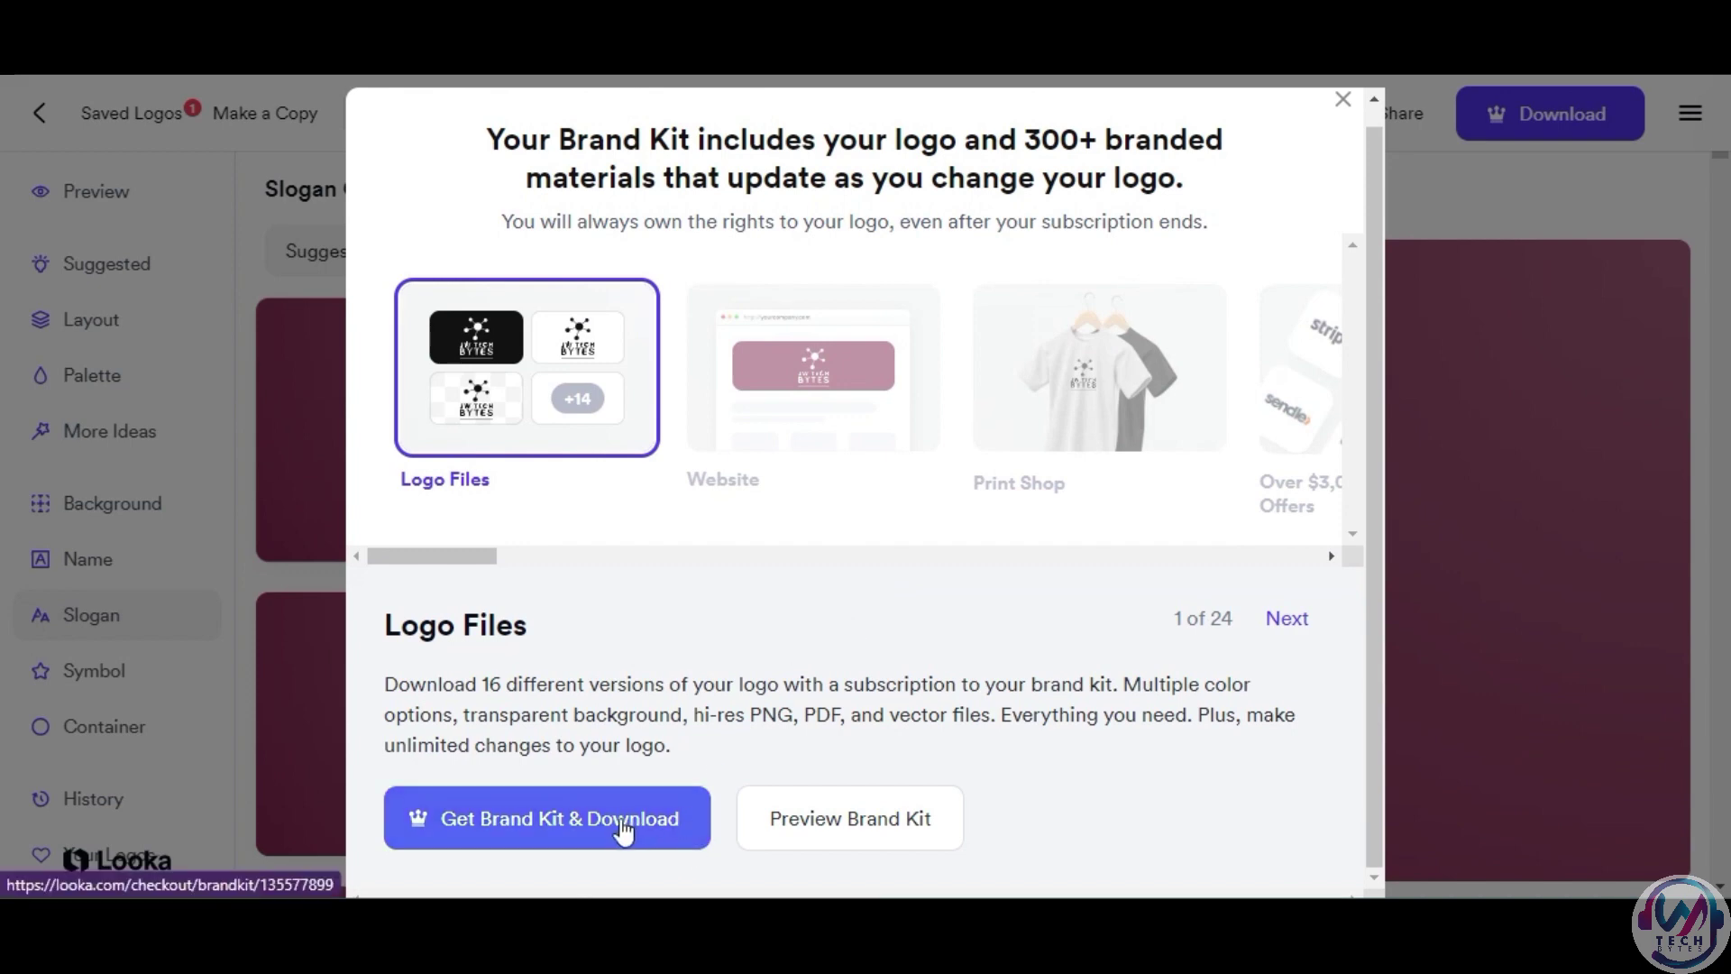
{"action": "left_click", "coordinate": [633, 829]}
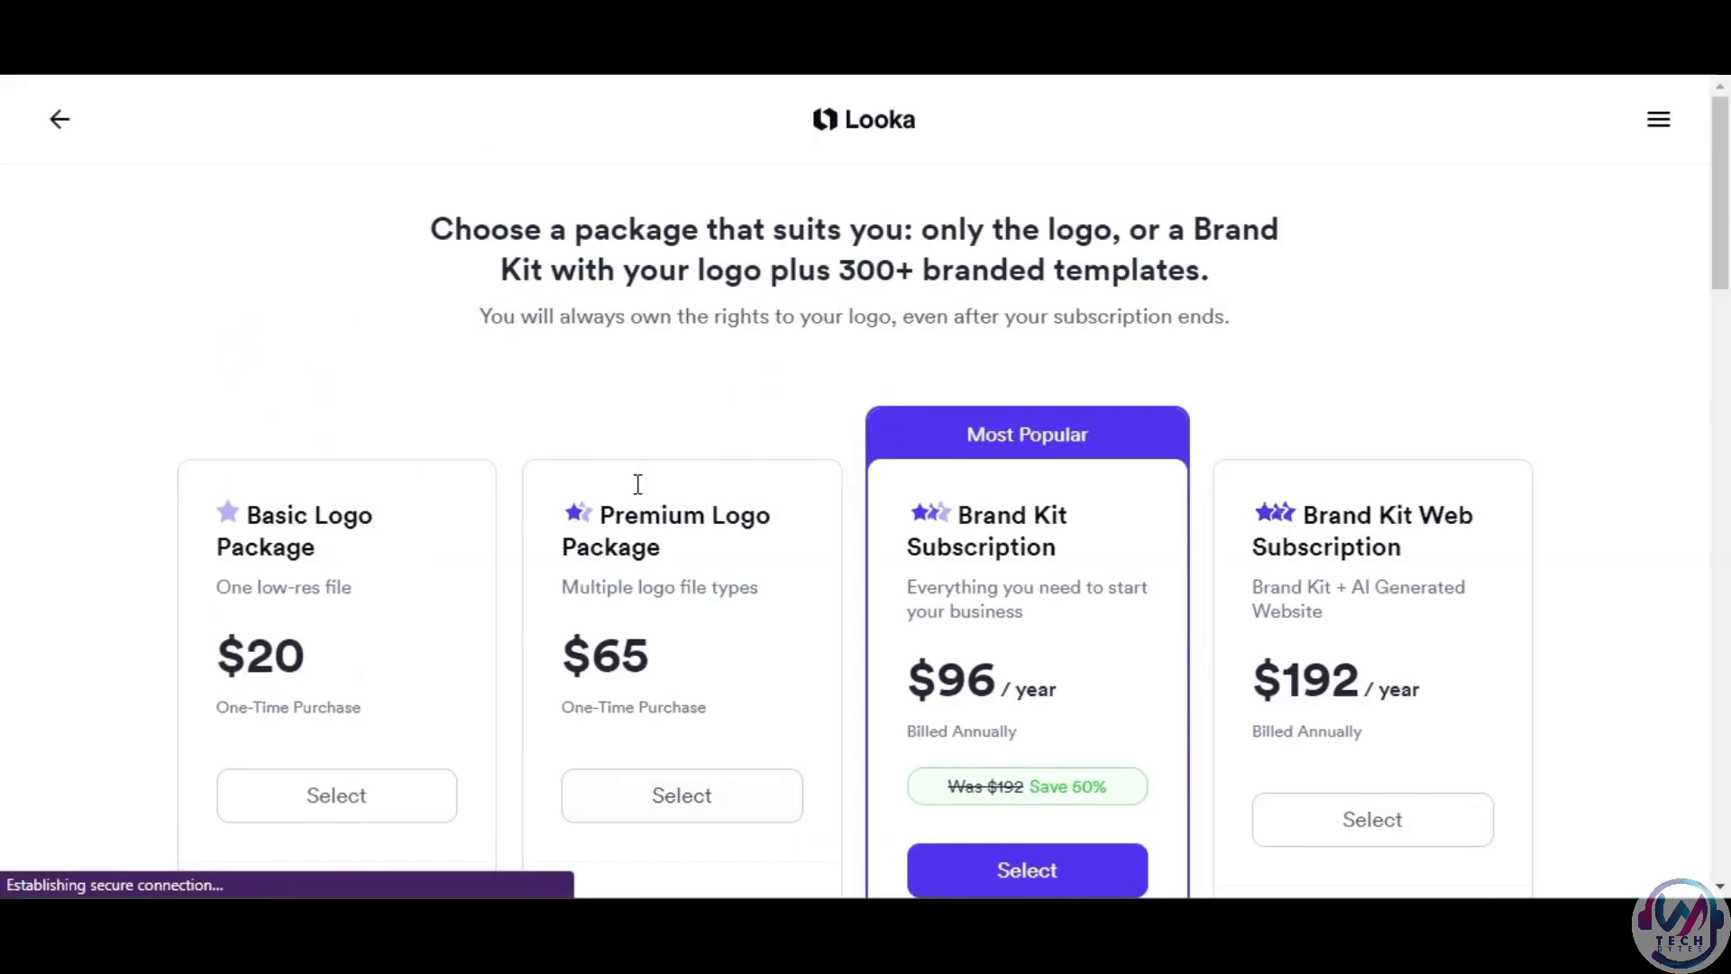
{"action": "scroll", "coordinate": [847, 591], "scroll_direction": "down", "scroll_amount": 2}
{"action": "scroll", "coordinate": [840, 798], "scroll_direction": "down", "scroll_amount": 1}
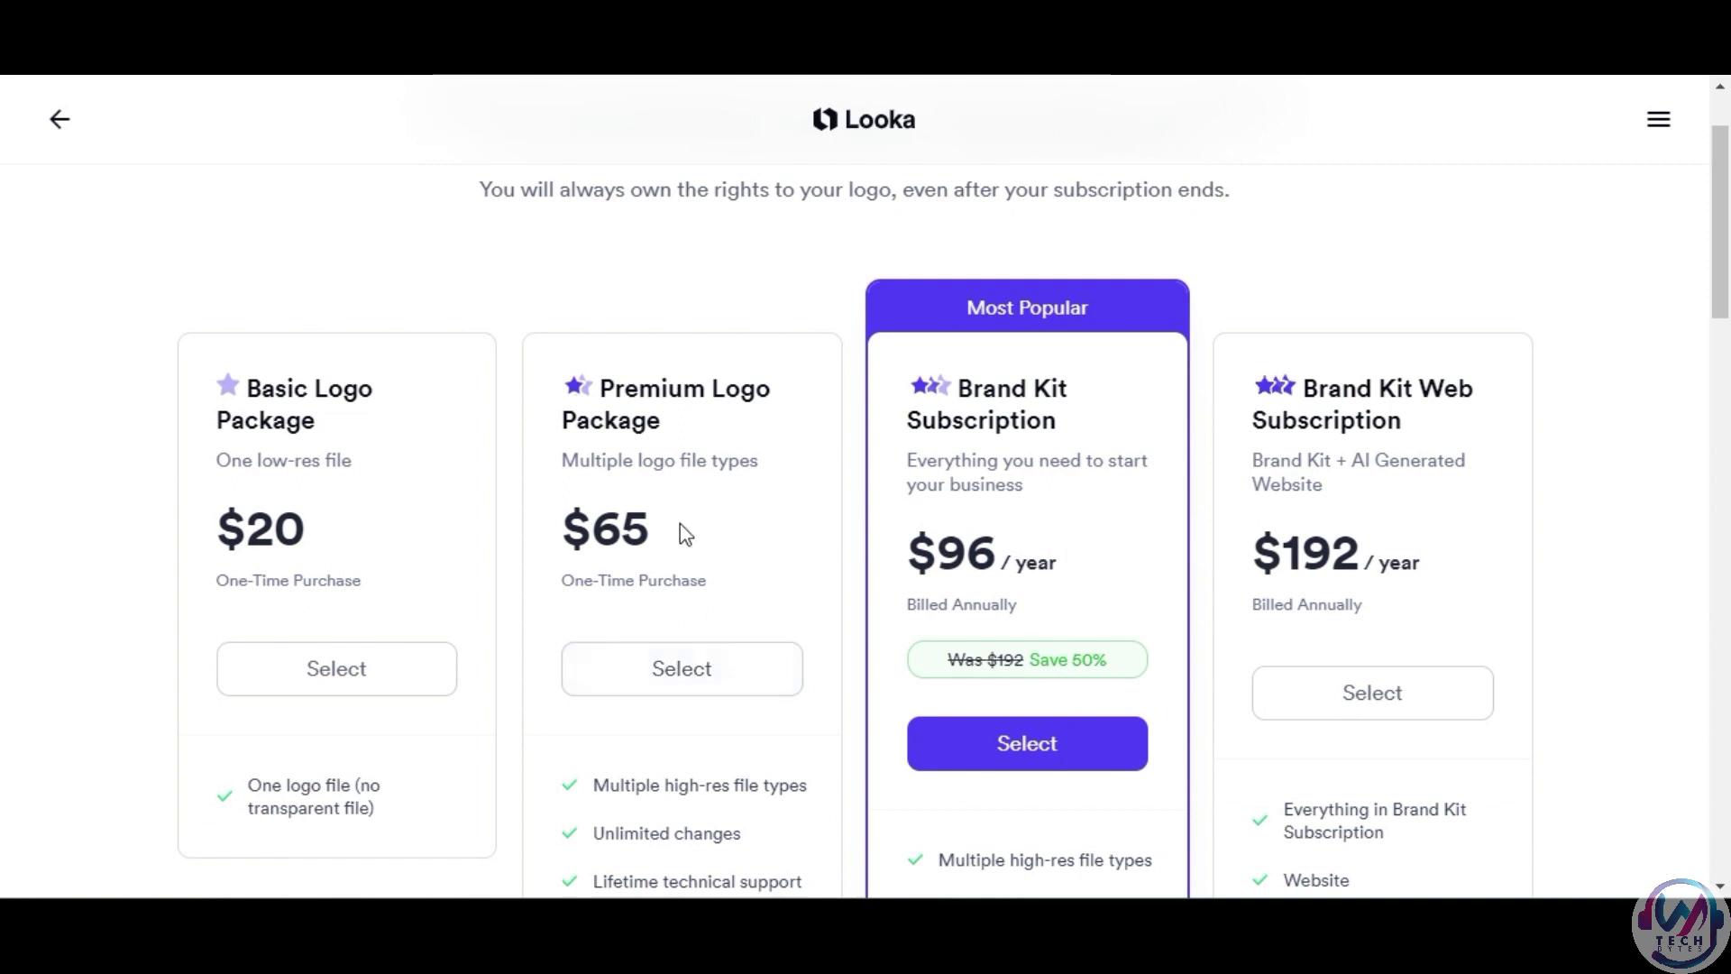
{"action": "left_click", "coordinate": [34, 122]}
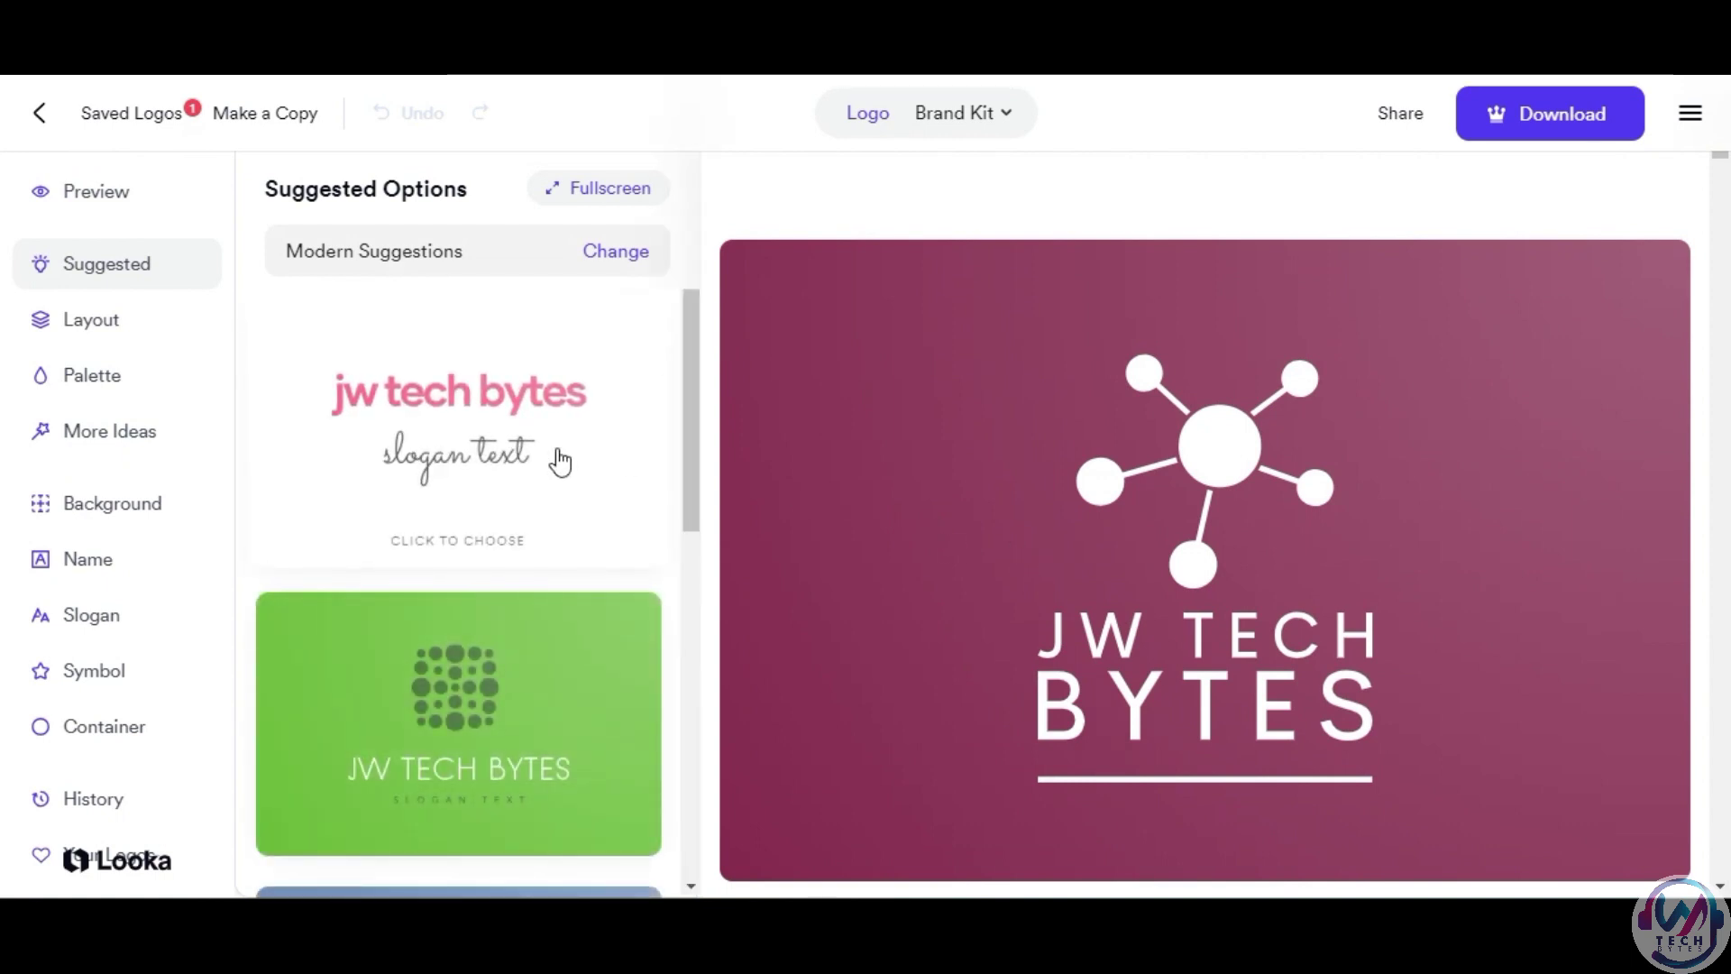
{"action": "scroll", "coordinate": [561, 456], "scroll_direction": "down", "scroll_amount": 3}
{"action": "scroll", "coordinate": [555, 463], "scroll_direction": "down", "scroll_amount": 2}
{"action": "scroll", "coordinate": [554, 463], "scroll_direction": "down", "scroll_amount": 1}
{"action": "scroll", "coordinate": [555, 462], "scroll_direction": "down", "scroll_amount": 2}
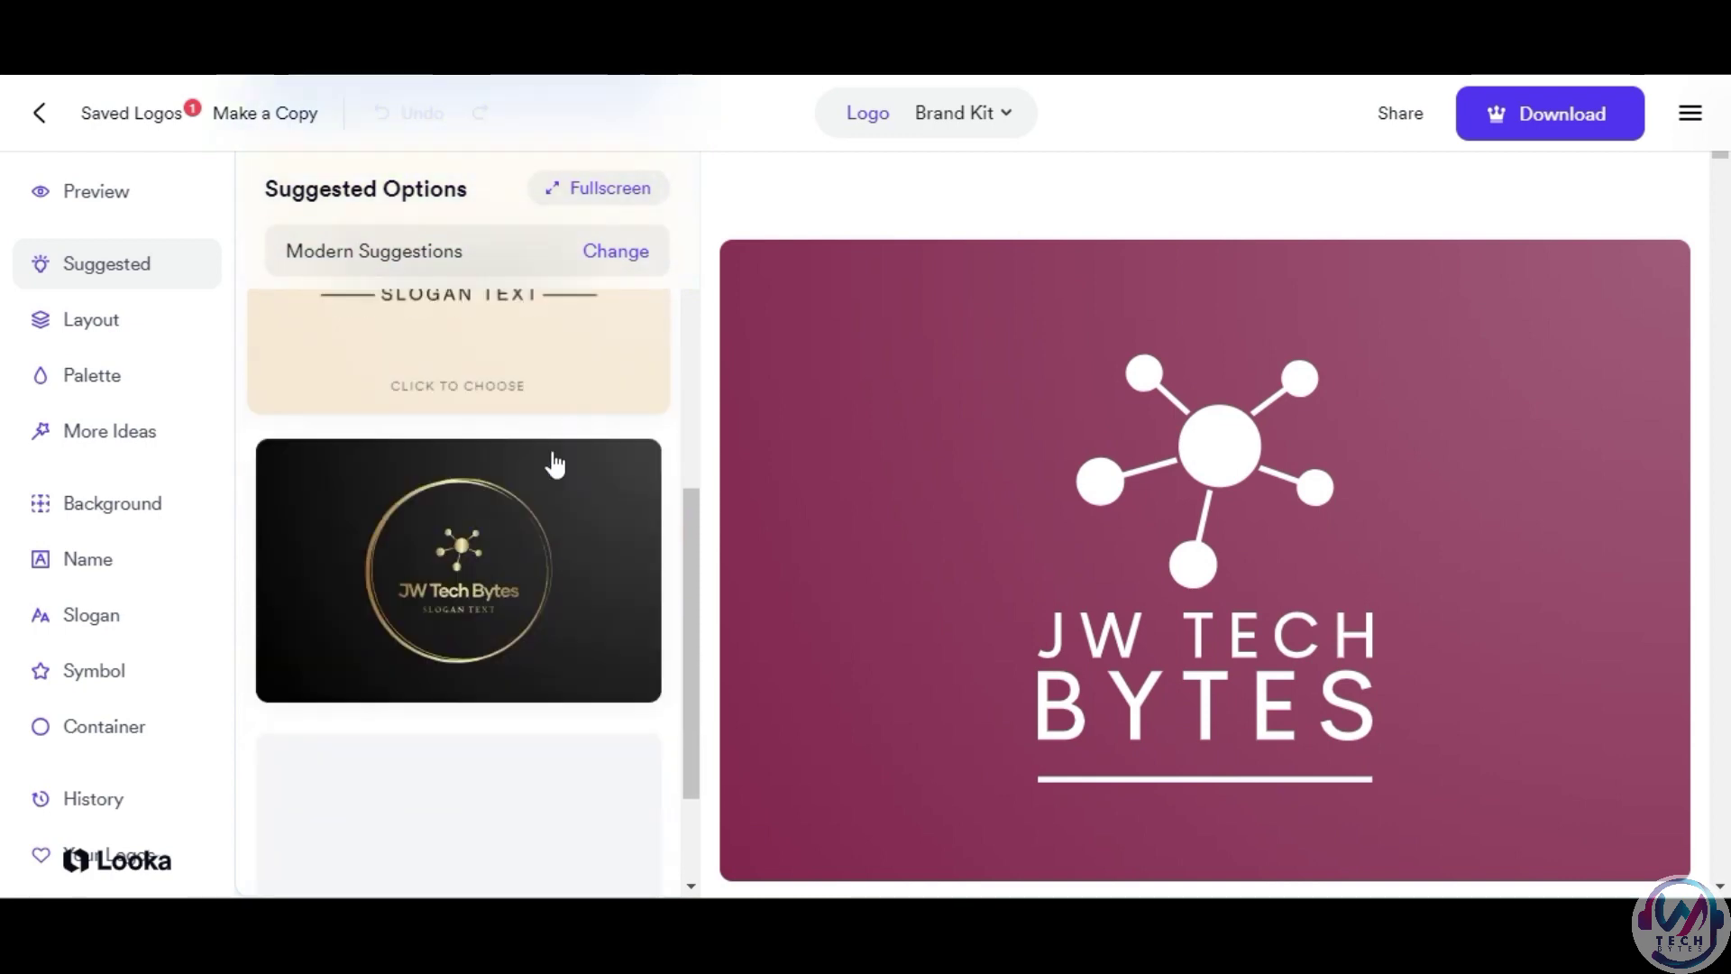
{"action": "scroll", "coordinate": [555, 463], "scroll_direction": "down", "scroll_amount": 1}
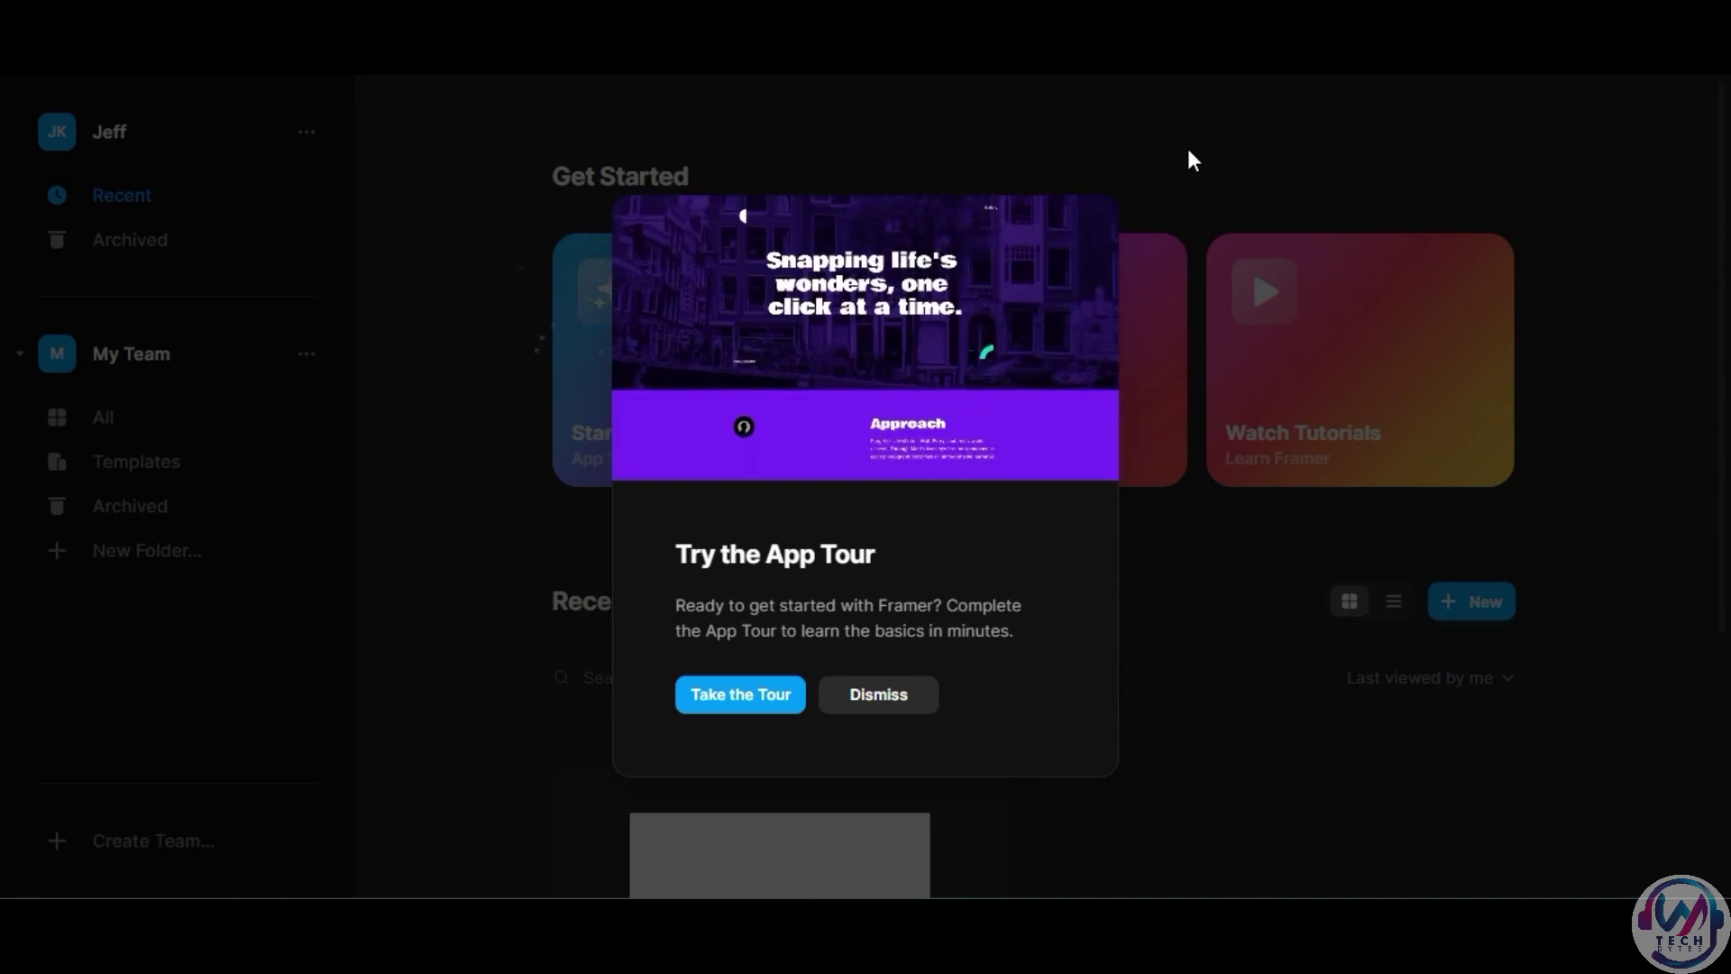
Skip the app tour and start an AI project for a full-stack developer portfolio page.
{"action": "left_click", "coordinate": [890, 700]}
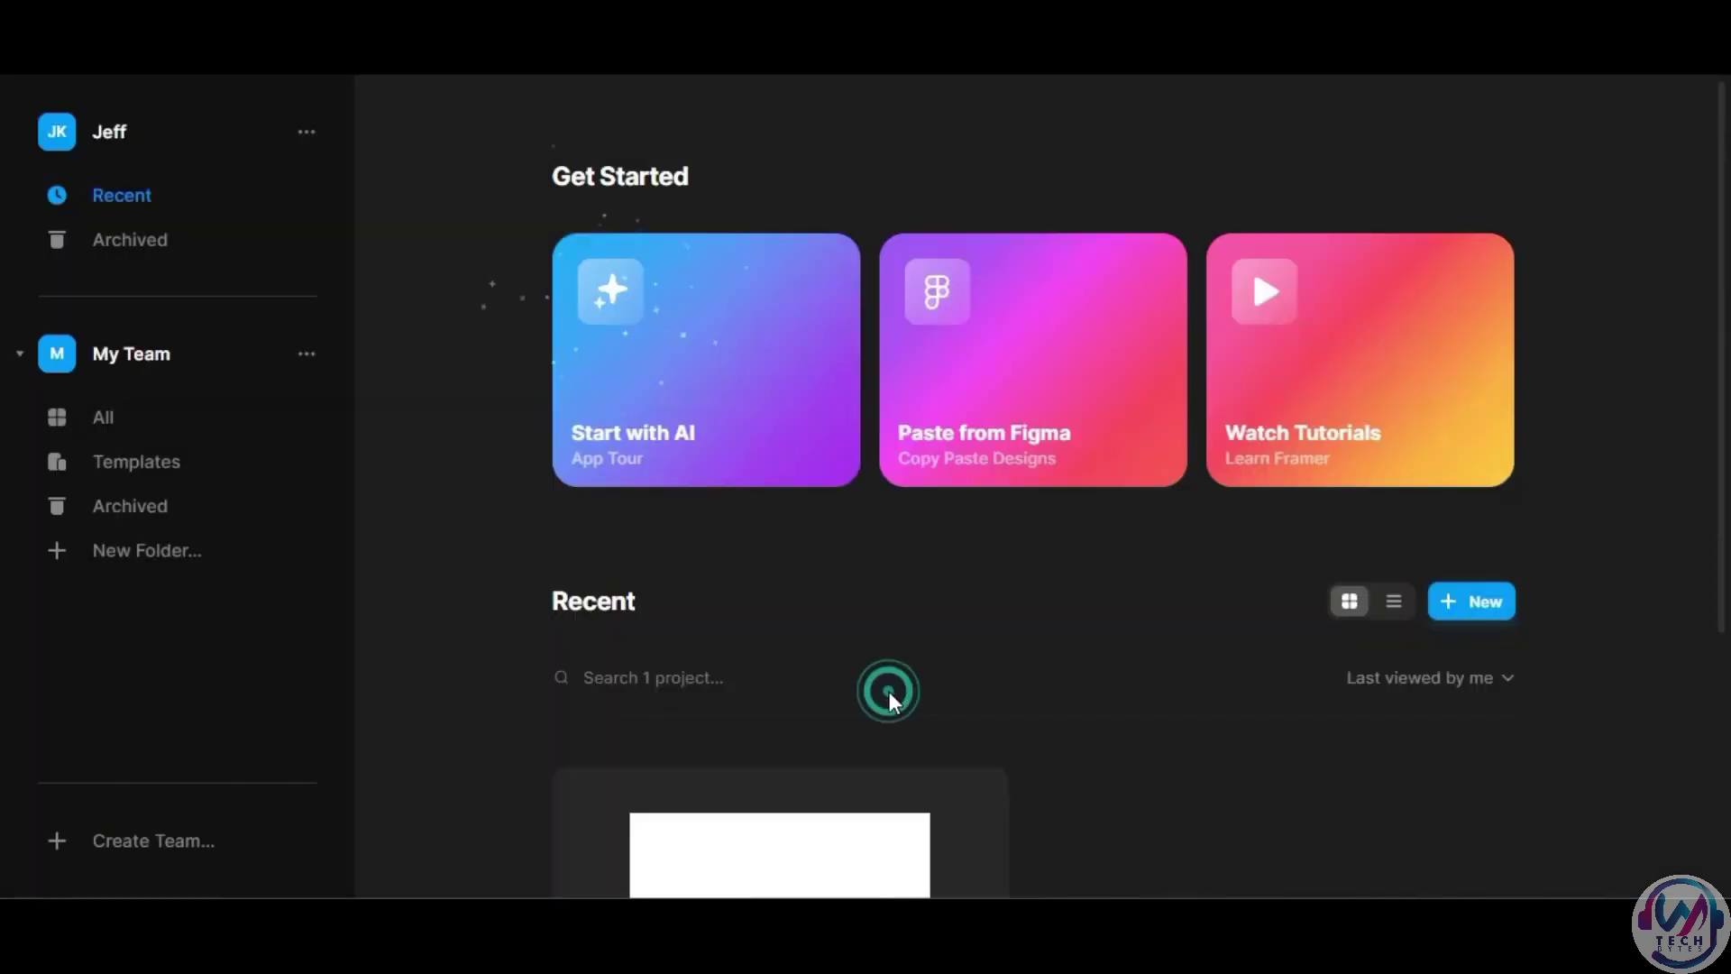
{"action": "left_click", "coordinate": [665, 298]}
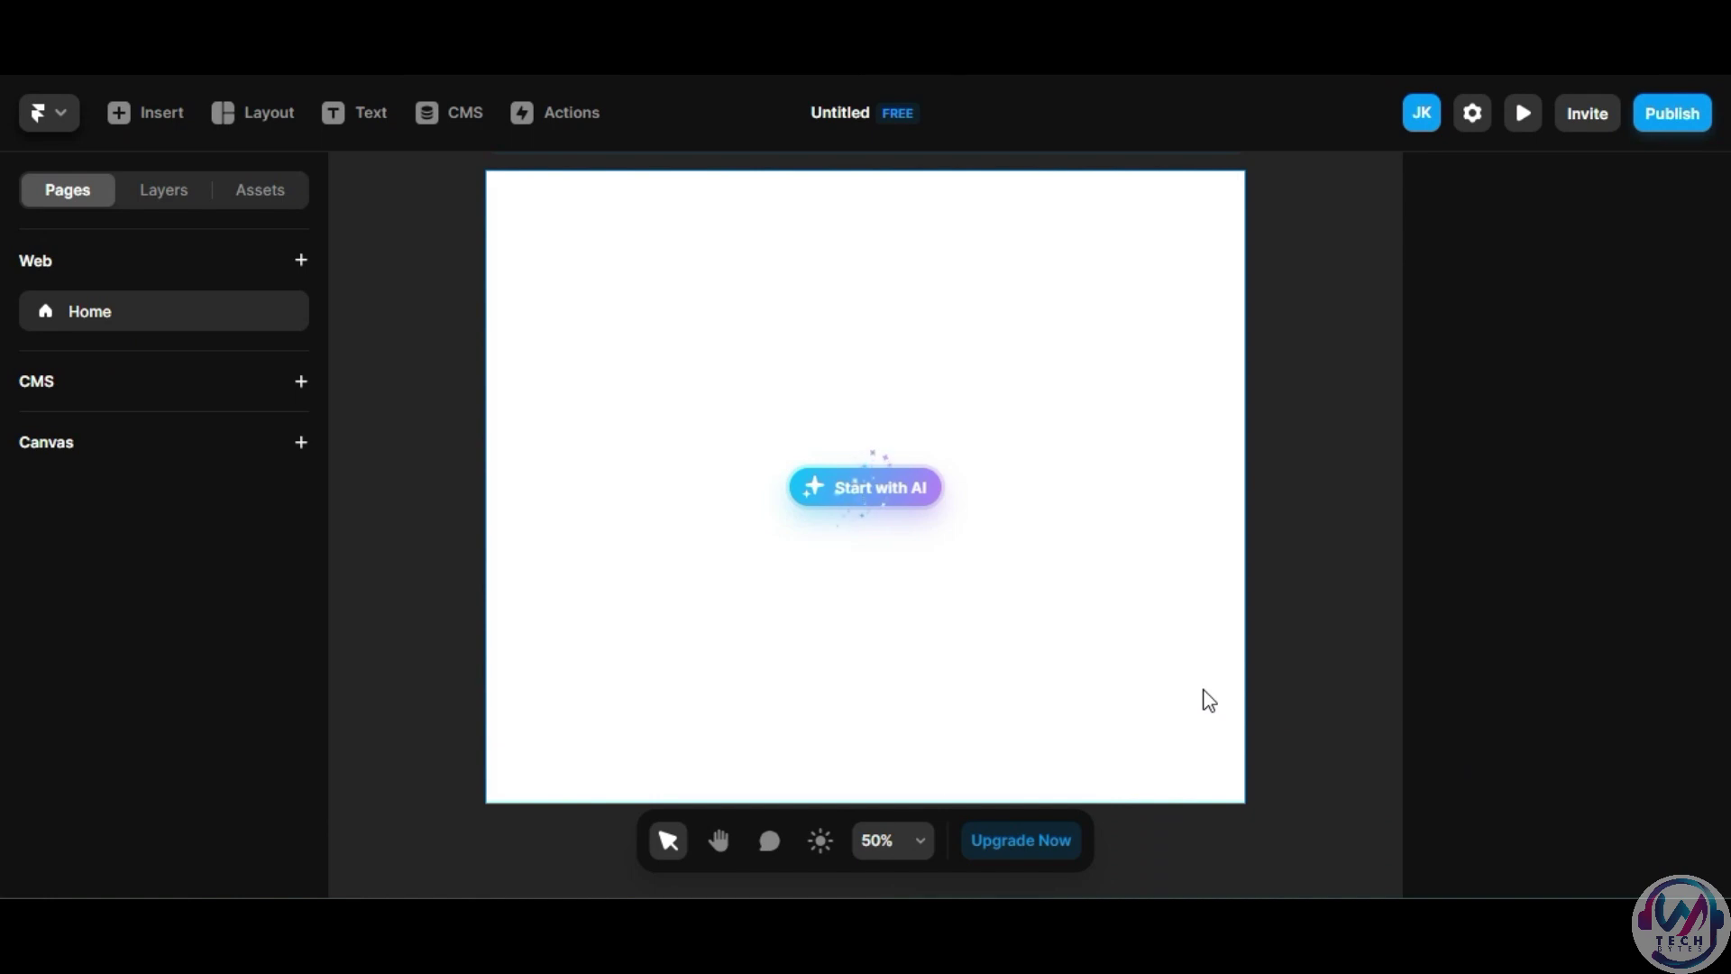
{"action": "left_click", "coordinate": [886, 489]}
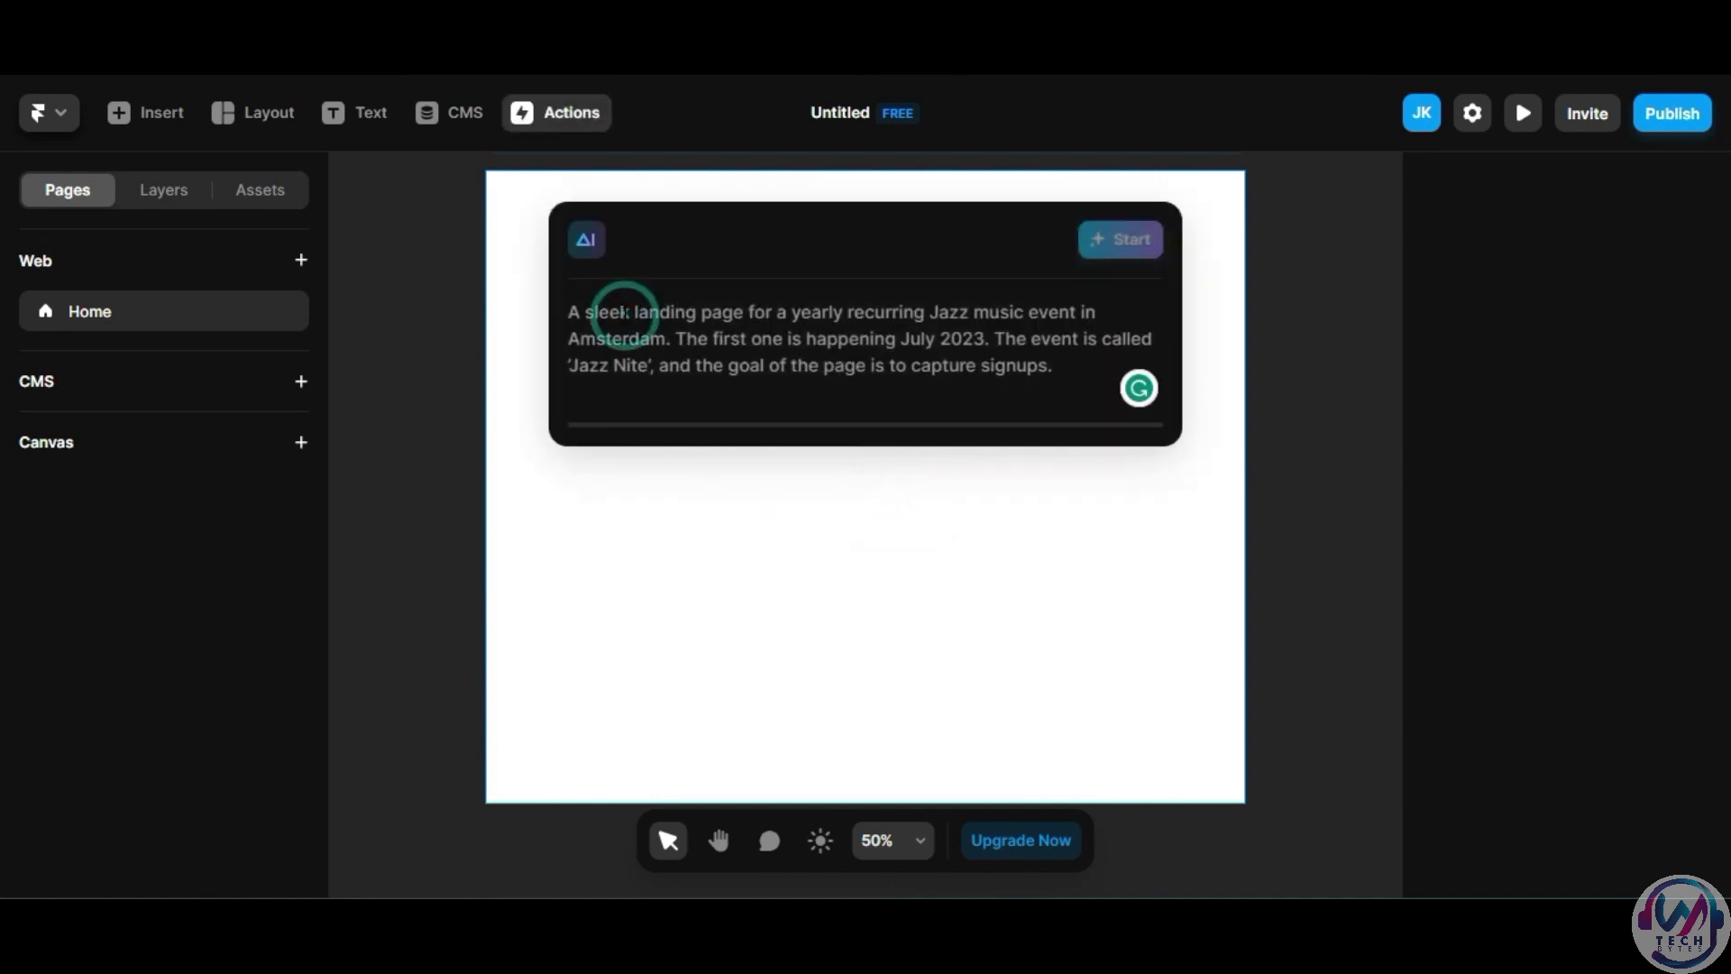
{"action": "type", "text": "A"}
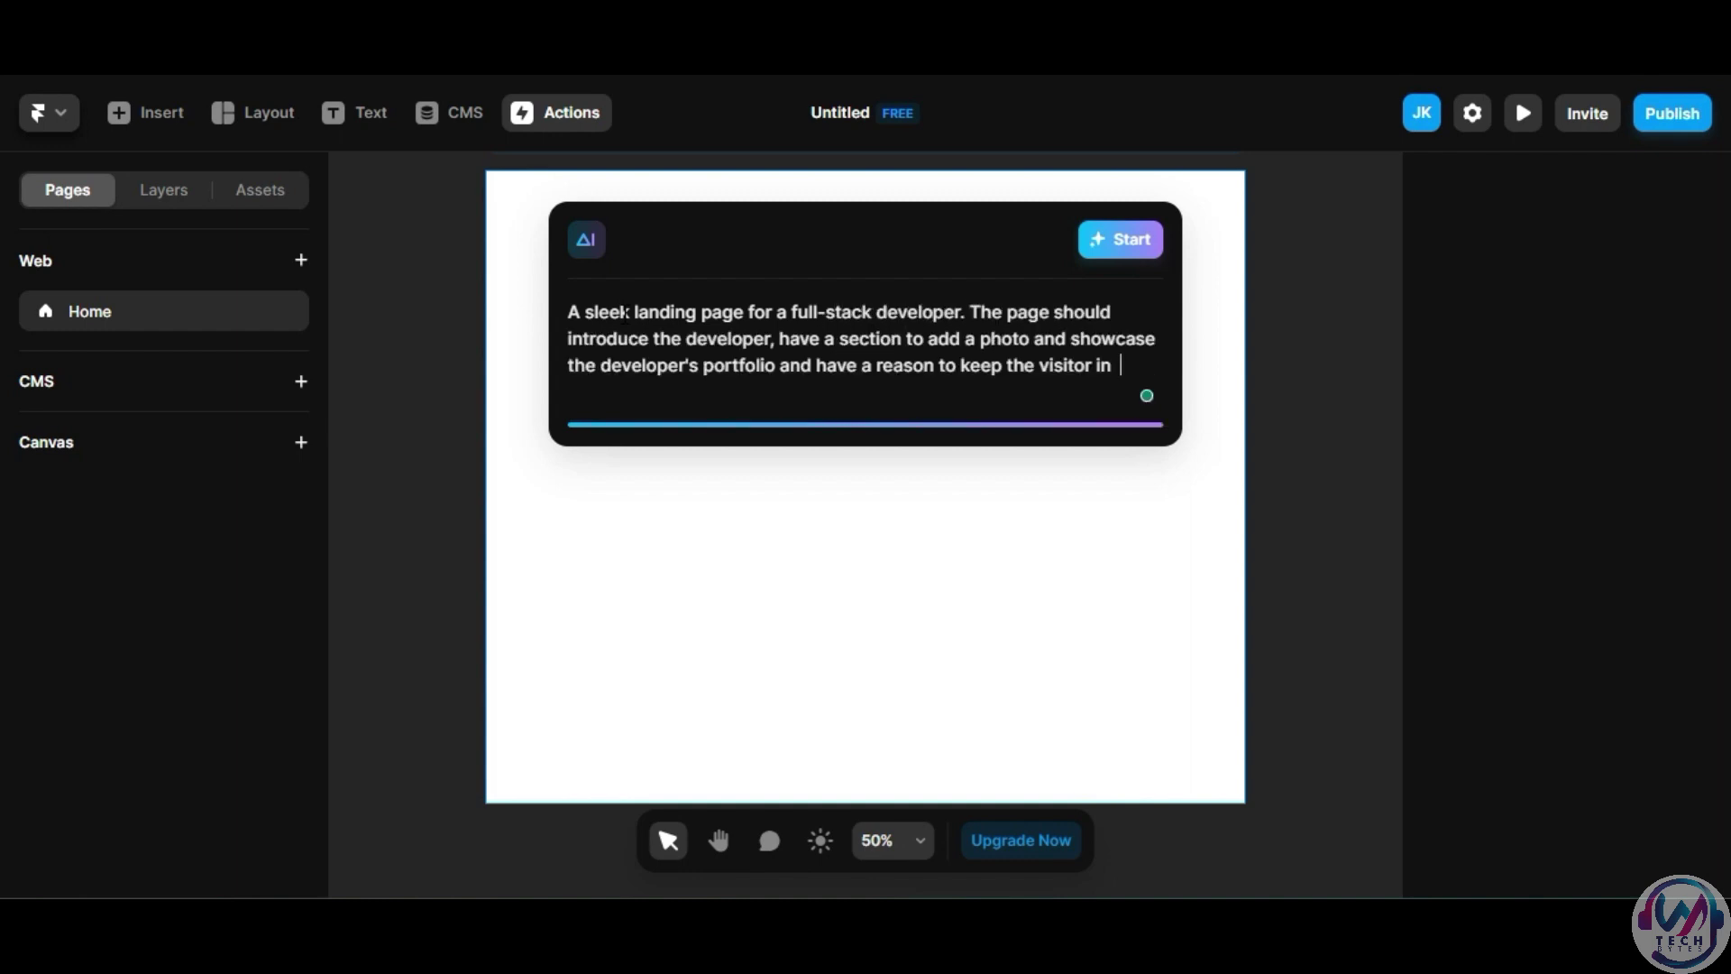
Generate the Sleek Developer Portfolio page, decline the free domain, and inspect the tablet footer.
{"action": "left_click", "coordinate": [1099, 255]}
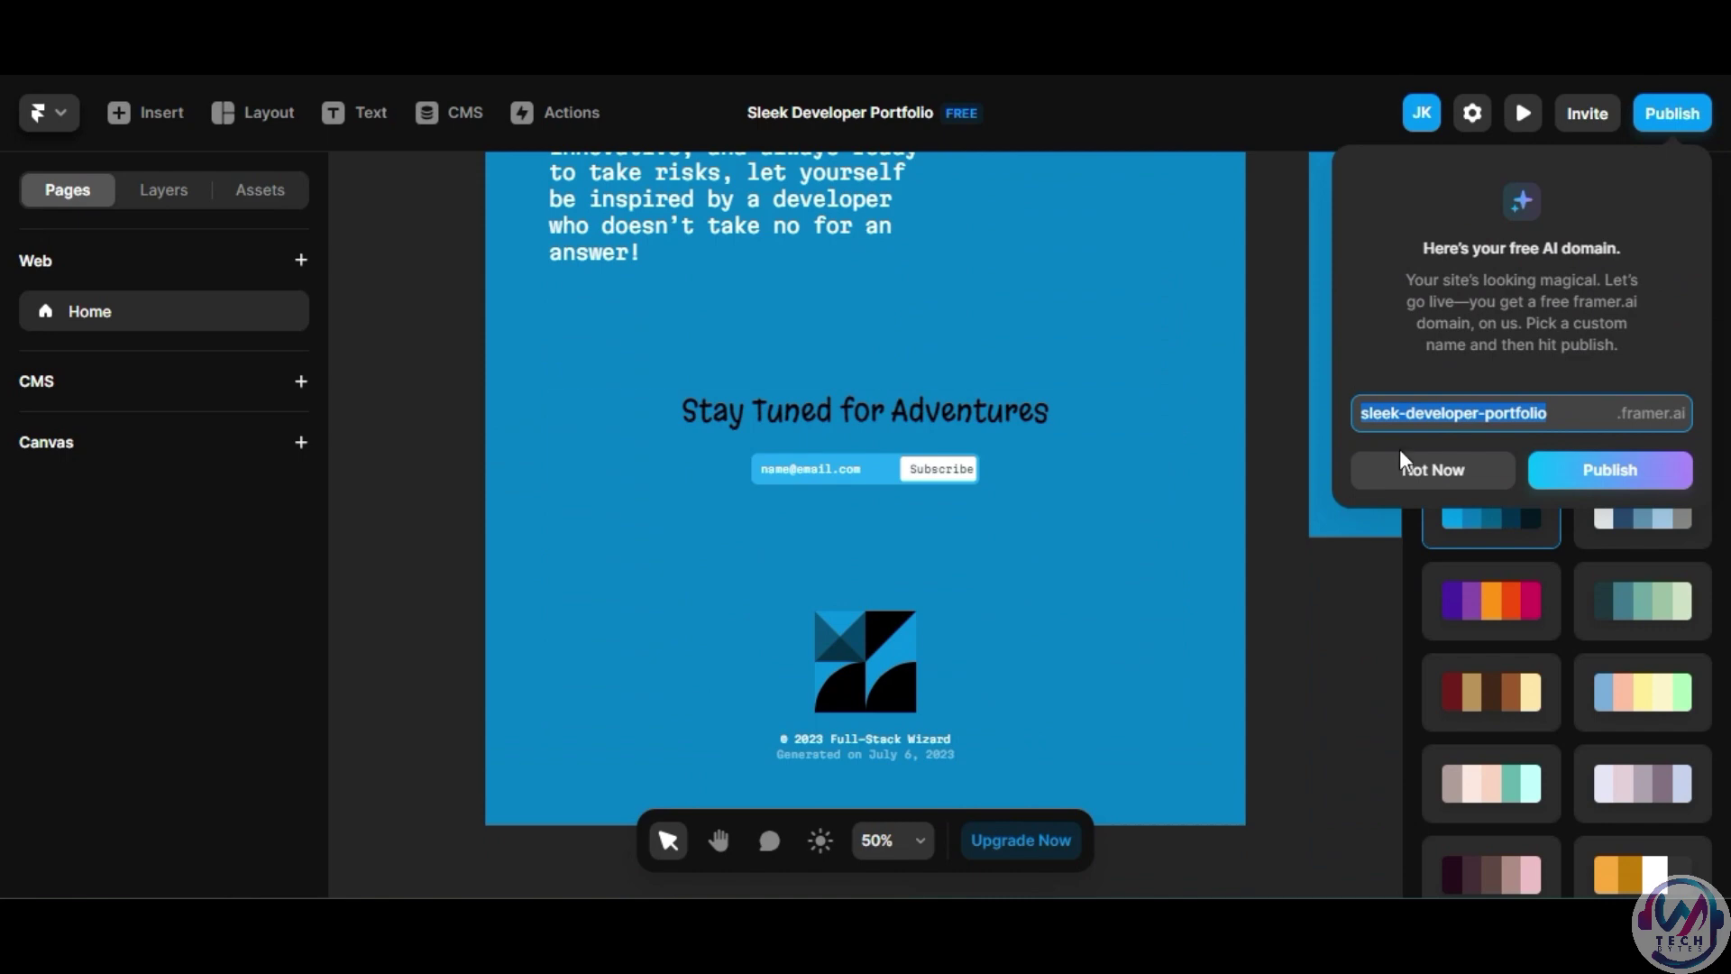
{"action": "left_click", "coordinate": [1431, 472]}
{"action": "scroll", "coordinate": [1191, 530], "scroll_direction": "up", "scroll_amount": 2}
{"action": "scroll", "coordinate": [1191, 531], "scroll_direction": "up", "scroll_amount": 10}
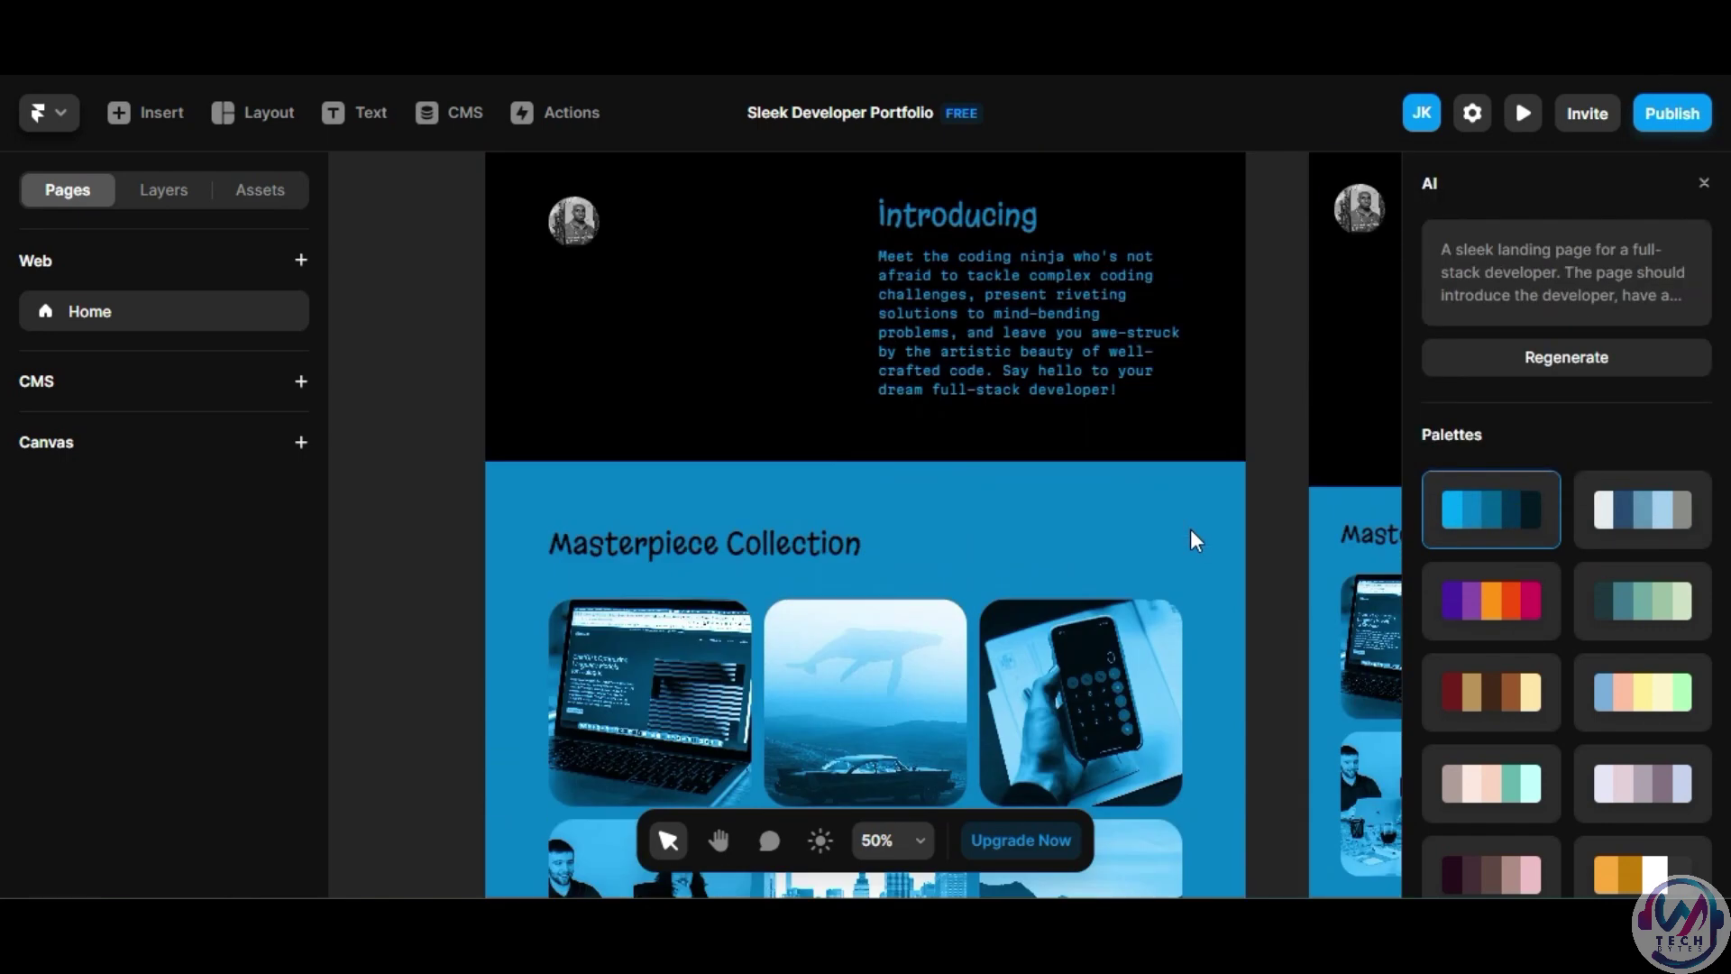
{"action": "scroll", "coordinate": [1191, 529], "scroll_direction": "up", "scroll_amount": 10}
{"action": "scroll", "coordinate": [1190, 529], "scroll_direction": "up", "scroll_amount": 2}
{"action": "scroll", "coordinate": [1189, 537], "scroll_direction": "up", "scroll_amount": 2}
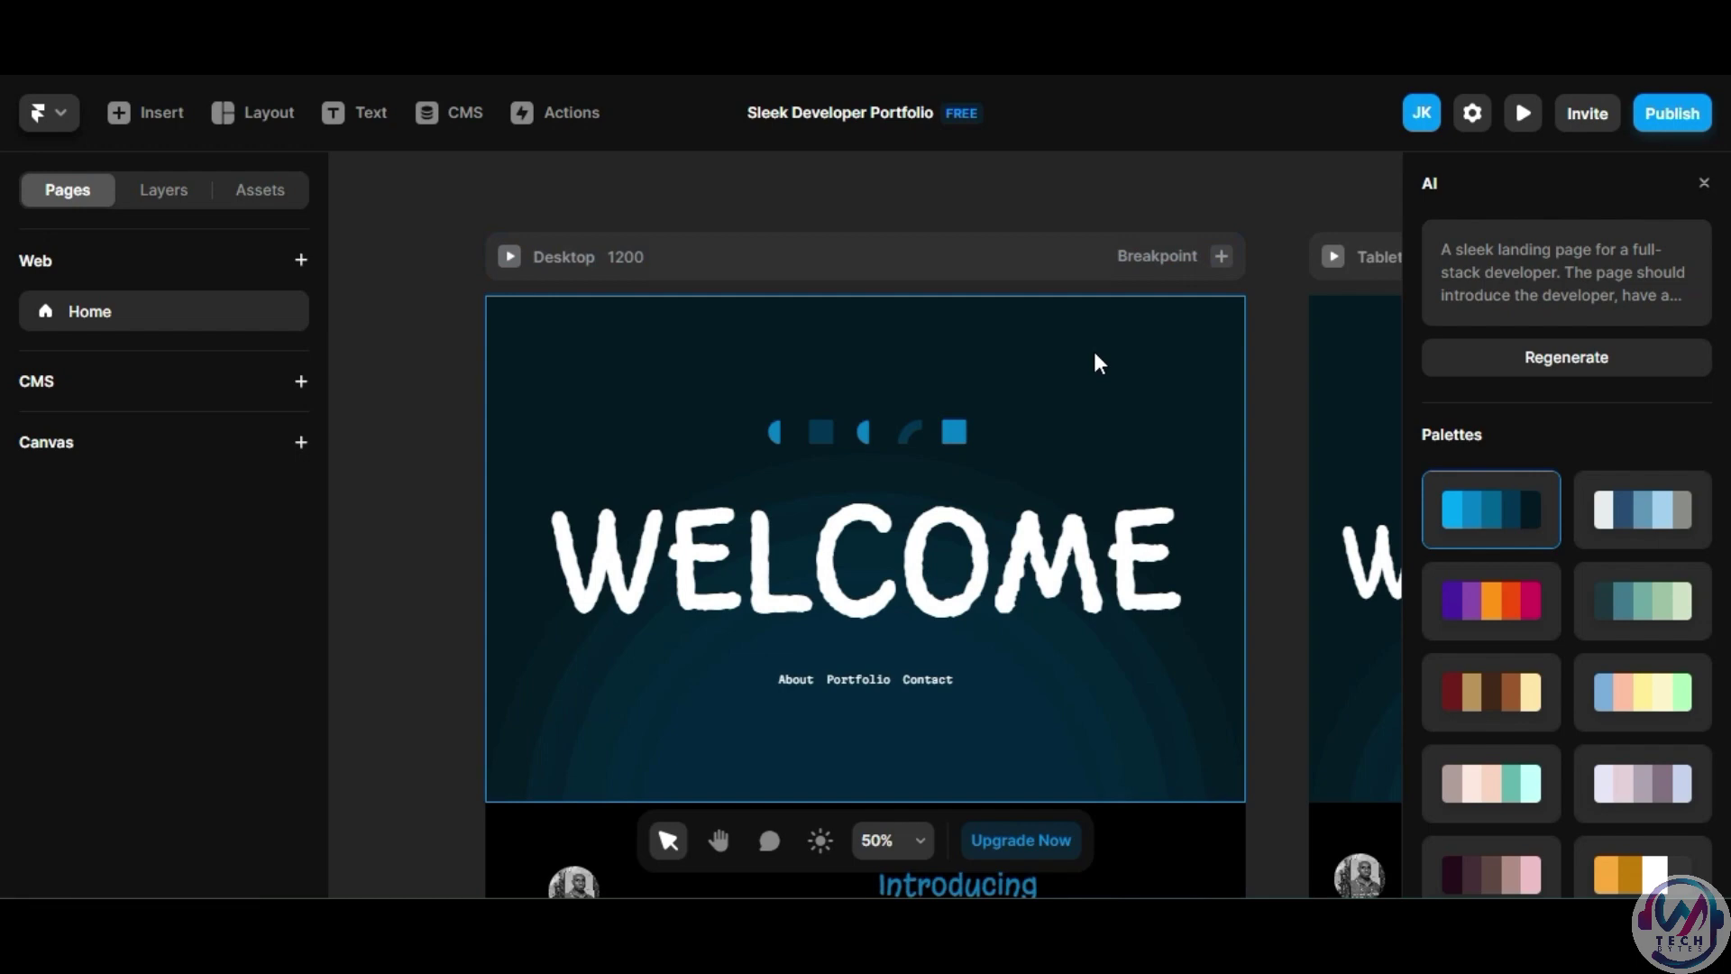
{"action": "scroll", "coordinate": [1104, 407], "scroll_direction": "down", "scroll_amount": 5}
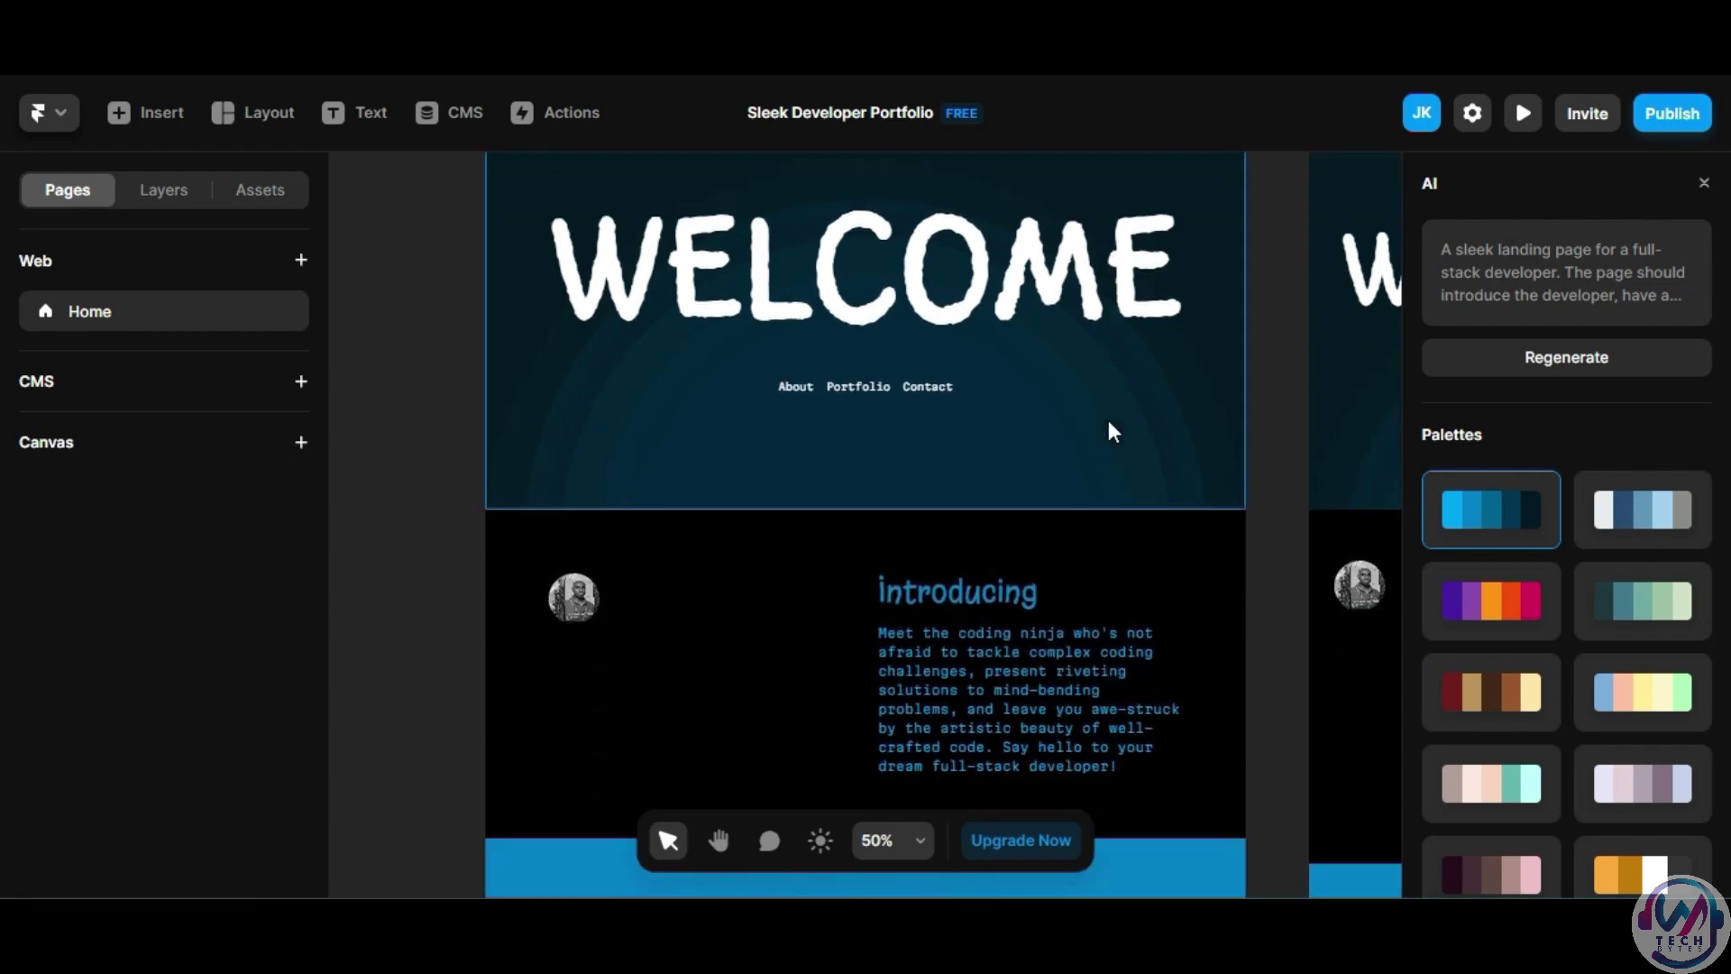
{"action": "scroll", "coordinate": [1108, 420], "scroll_direction": "down", "scroll_amount": 3}
{"action": "scroll", "coordinate": [1108, 420], "scroll_direction": "down", "scroll_amount": 5}
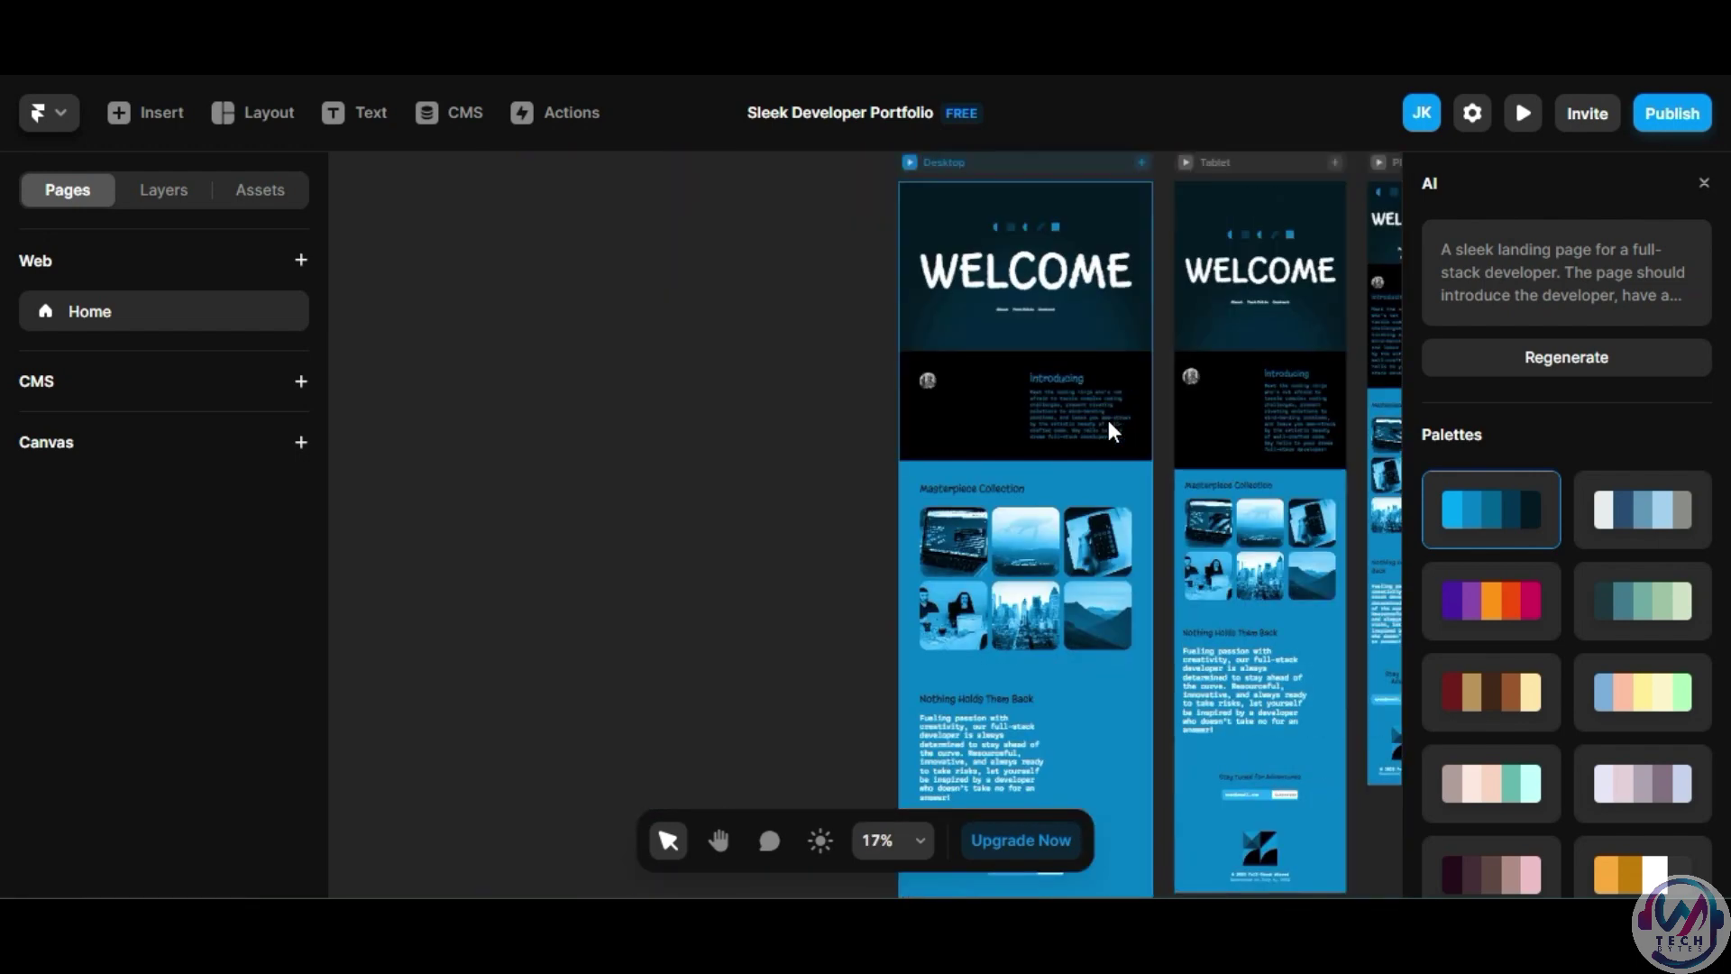
{"action": "scroll", "coordinate": [1107, 421], "scroll_direction": "down", "scroll_amount": 1}
{"action": "left_click", "coordinate": [1183, 842]}
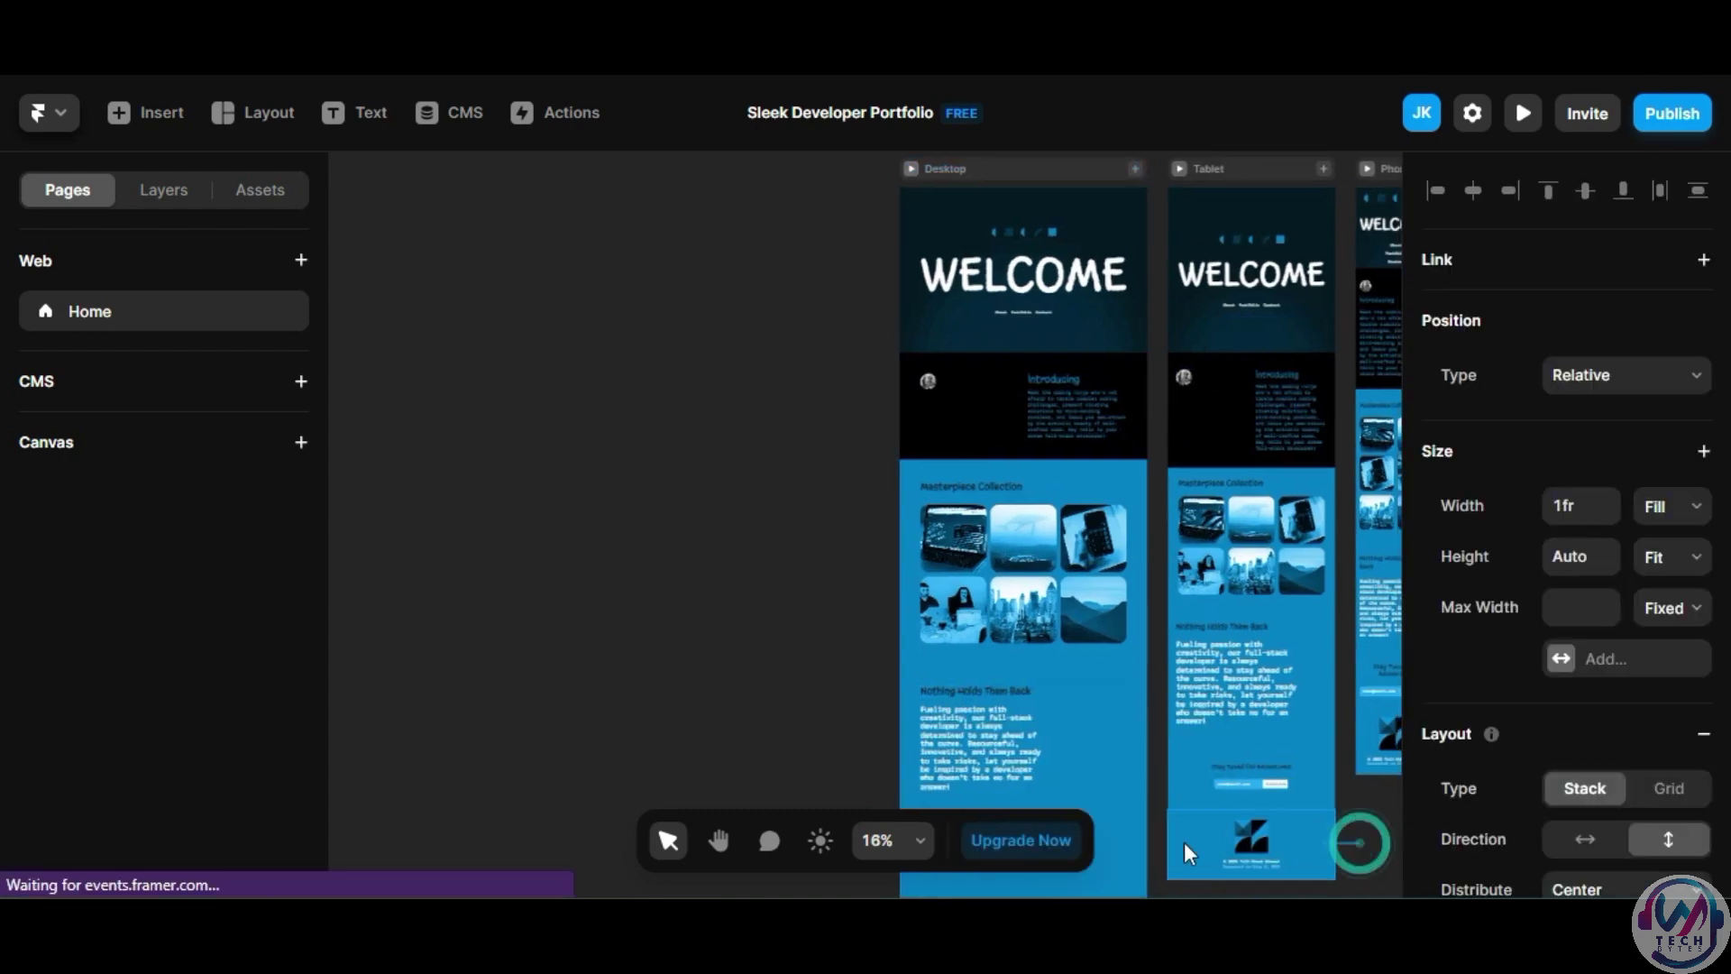
{"action": "left_click", "coordinate": [710, 705]}
{"action": "scroll", "coordinate": [631, 703], "scroll_direction": "right", "scroll_amount": 3}
{"action": "scroll", "coordinate": [773, 676], "scroll_direction": "right", "scroll_amount": 3}
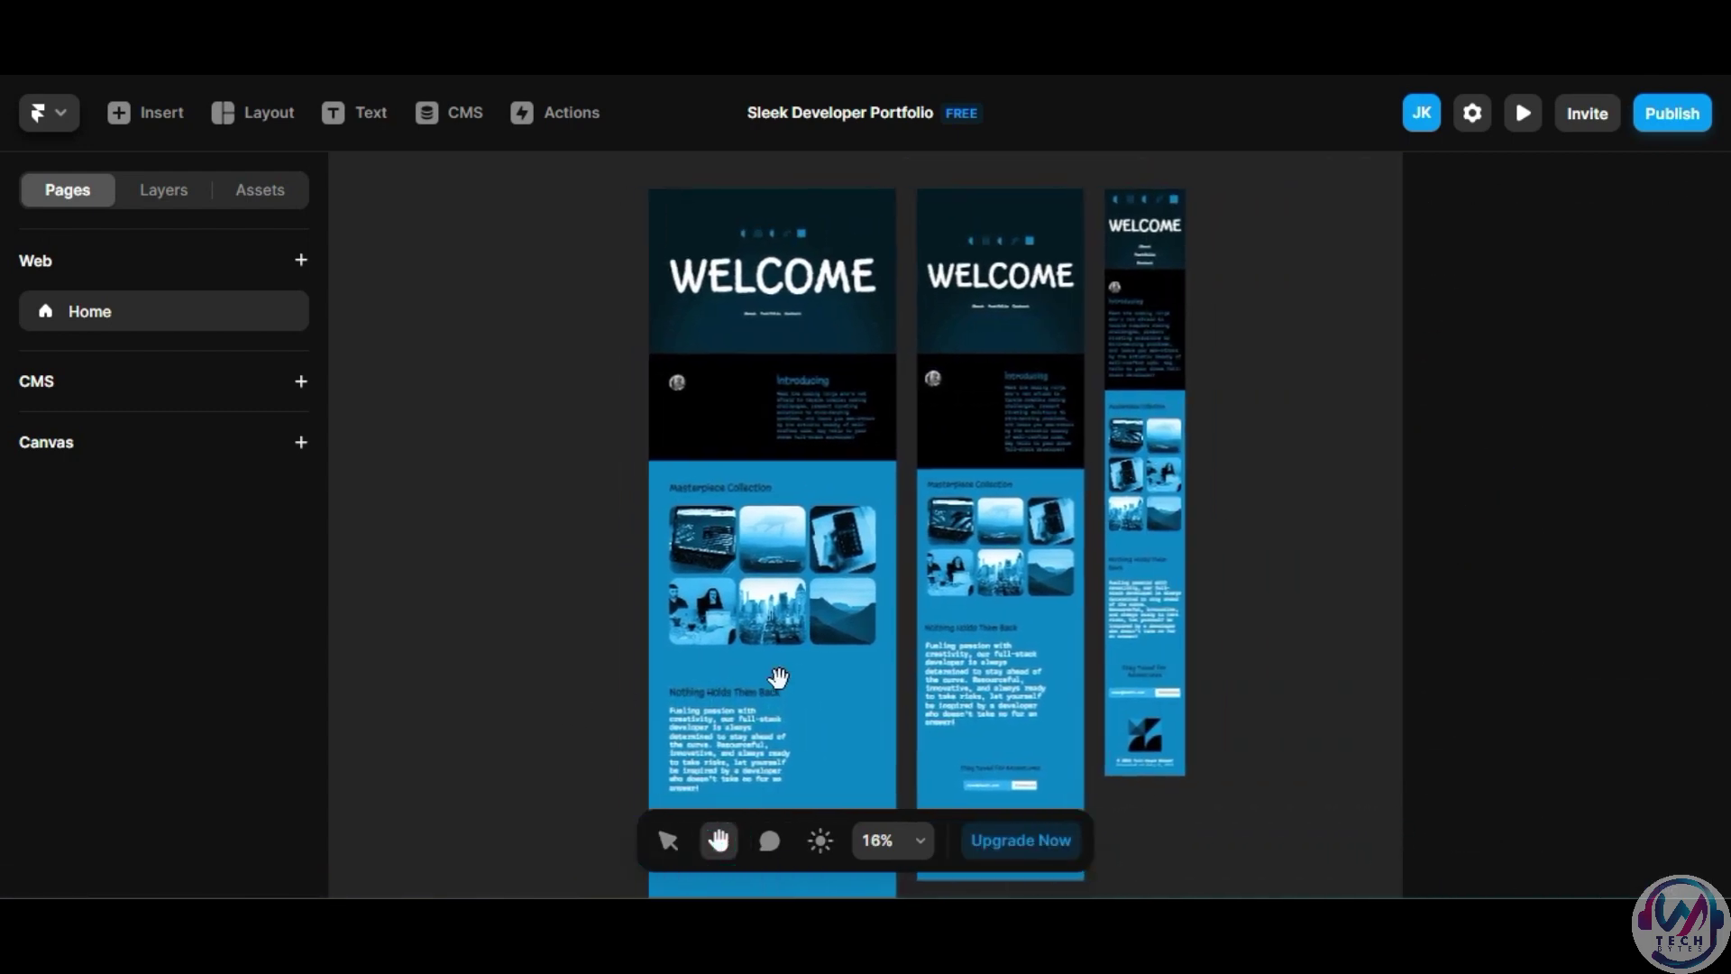
{"action": "scroll", "coordinate": [773, 676], "scroll_direction": "up", "scroll_amount": 4}
{"action": "scroll", "coordinate": [718, 713], "scroll_direction": "up", "scroll_amount": 3}
{"action": "scroll", "coordinate": [719, 713], "scroll_direction": "up", "scroll_amount": 3}
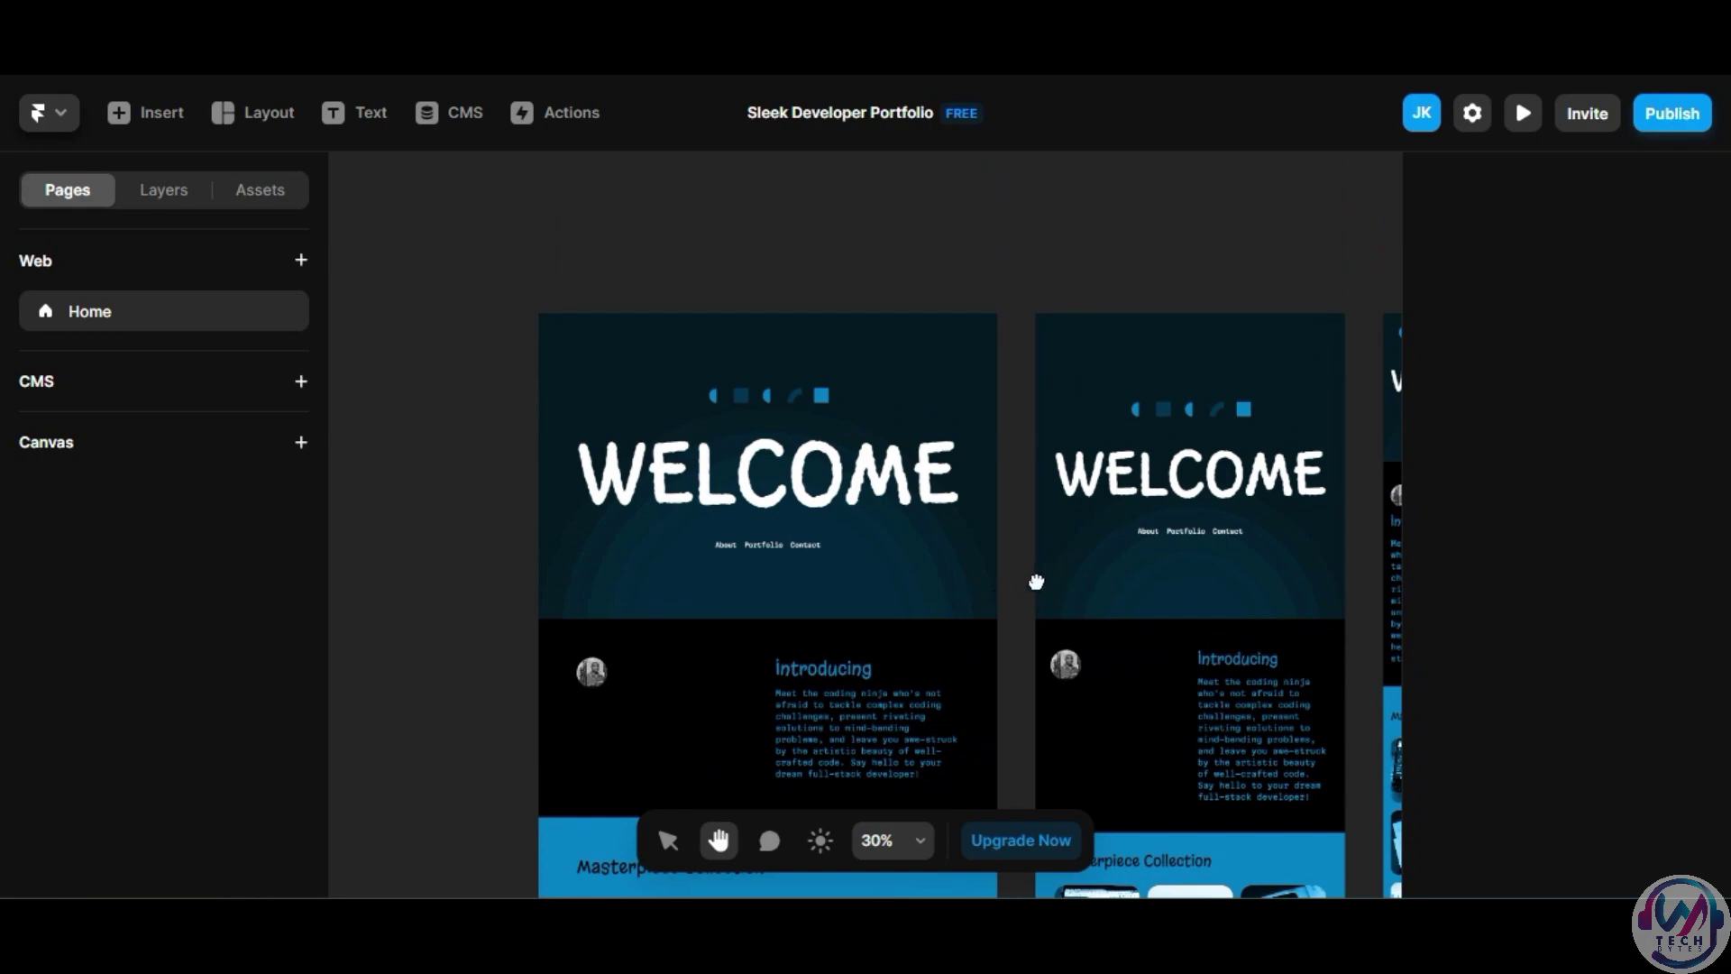
{"action": "scroll", "coordinate": [928, 573], "scroll_direction": "right", "scroll_amount": 3}
{"action": "scroll", "coordinate": [928, 571], "scroll_direction": "down", "scroll_amount": 5}
{"action": "scroll", "coordinate": [928, 572], "scroll_direction": "up", "scroll_amount": 1}
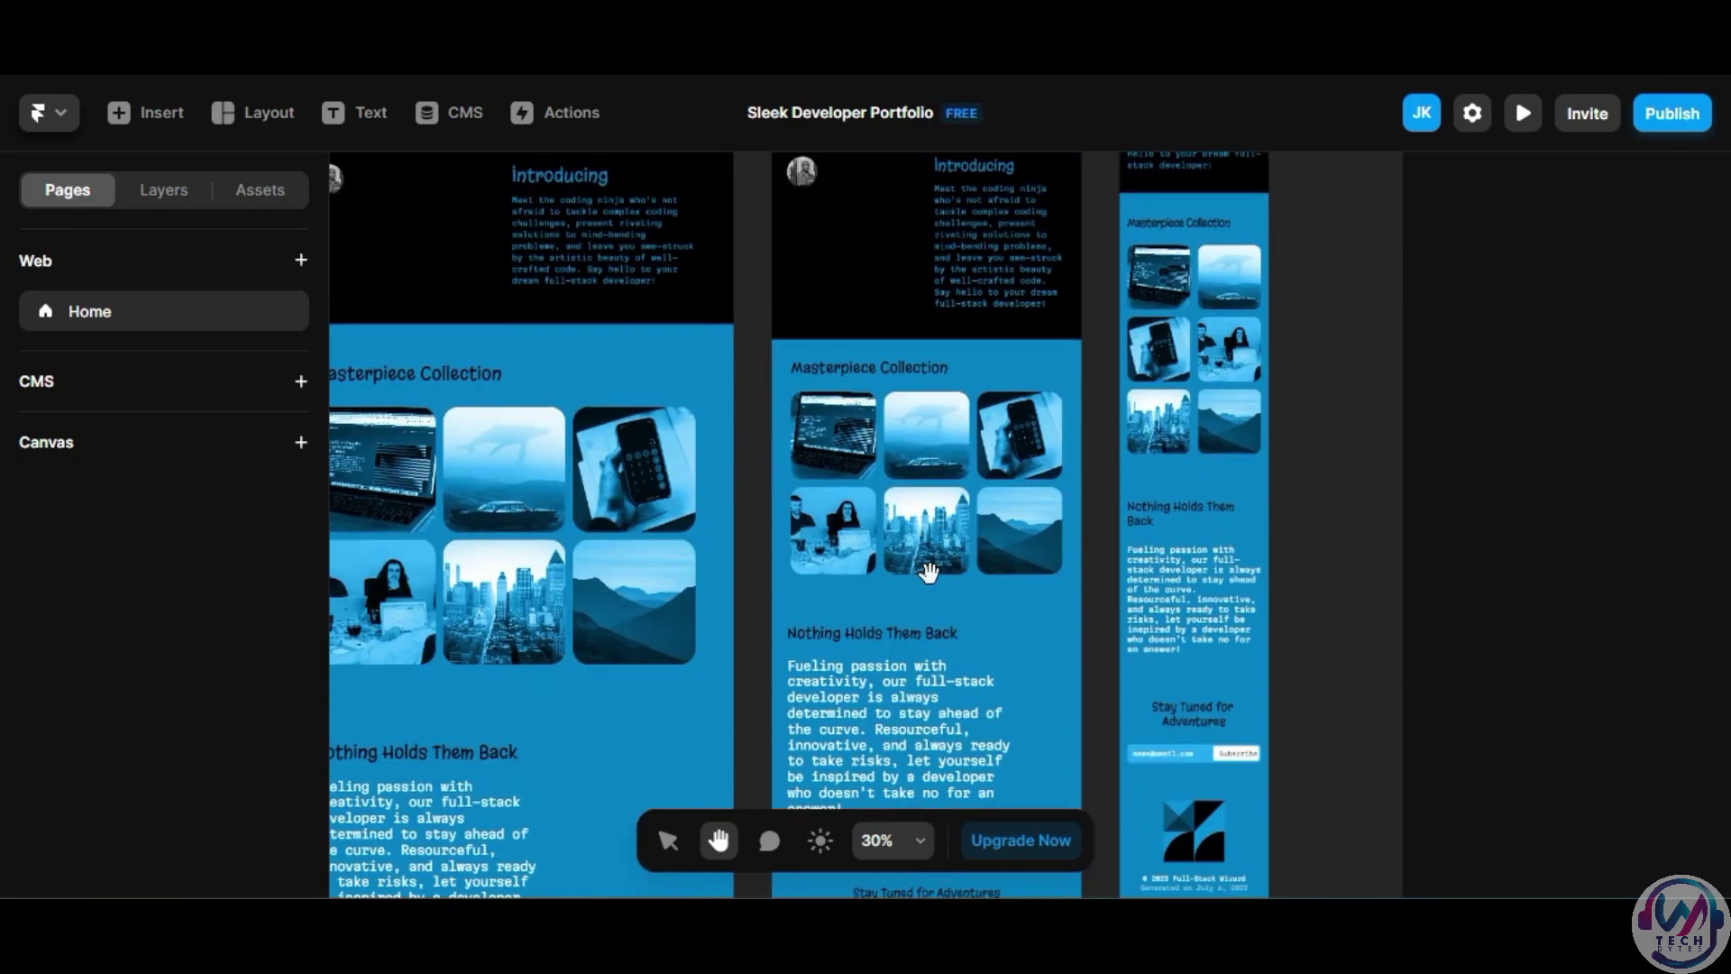
{"action": "scroll", "coordinate": [928, 572], "scroll_direction": "down", "scroll_amount": 5}
{"action": "scroll", "coordinate": [851, 560], "scroll_direction": "left", "scroll_amount": 3}
{"action": "scroll", "coordinate": [955, 617], "scroll_direction": "up", "scroll_amount": 5}
{"action": "scroll", "coordinate": [927, 560], "scroll_direction": "left", "scroll_amount": 1}
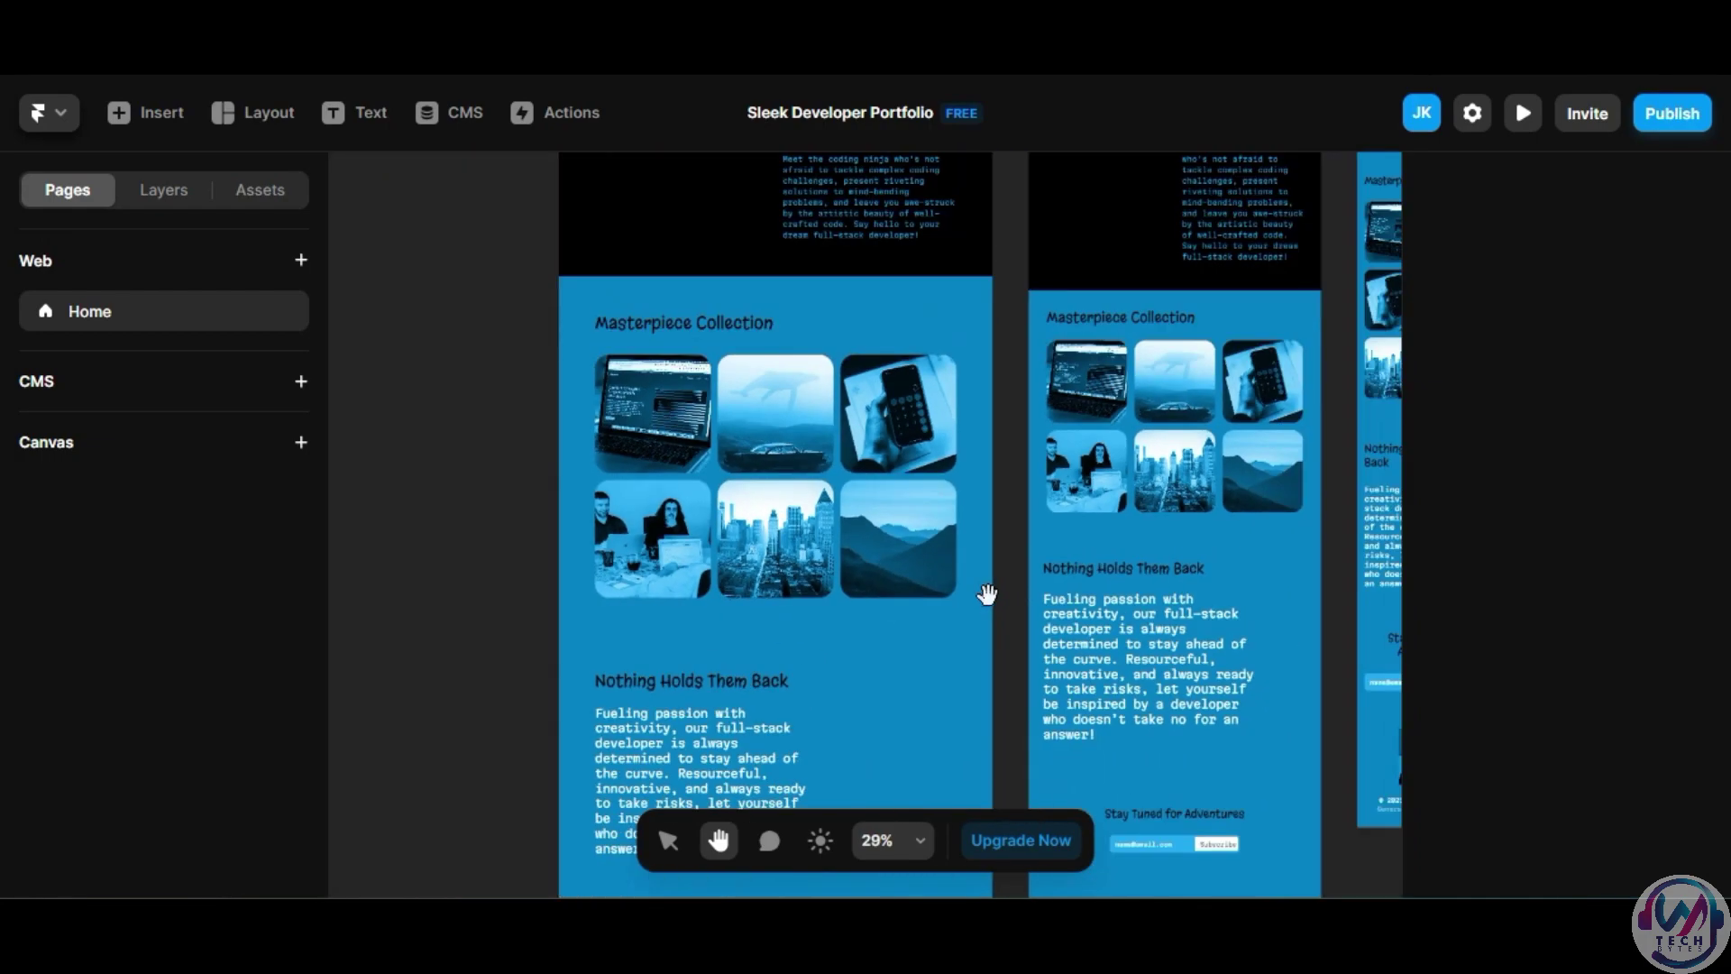
{"action": "scroll", "coordinate": [990, 575], "scroll_direction": "up", "scroll_amount": 2}
{"action": "scroll", "coordinate": [811, 561], "scroll_direction": "up", "scroll_amount": 2}
Cycle the Masterpiece Collection section's colour styles, ending on a dark style.
{"action": "left_click", "coordinate": [703, 799]}
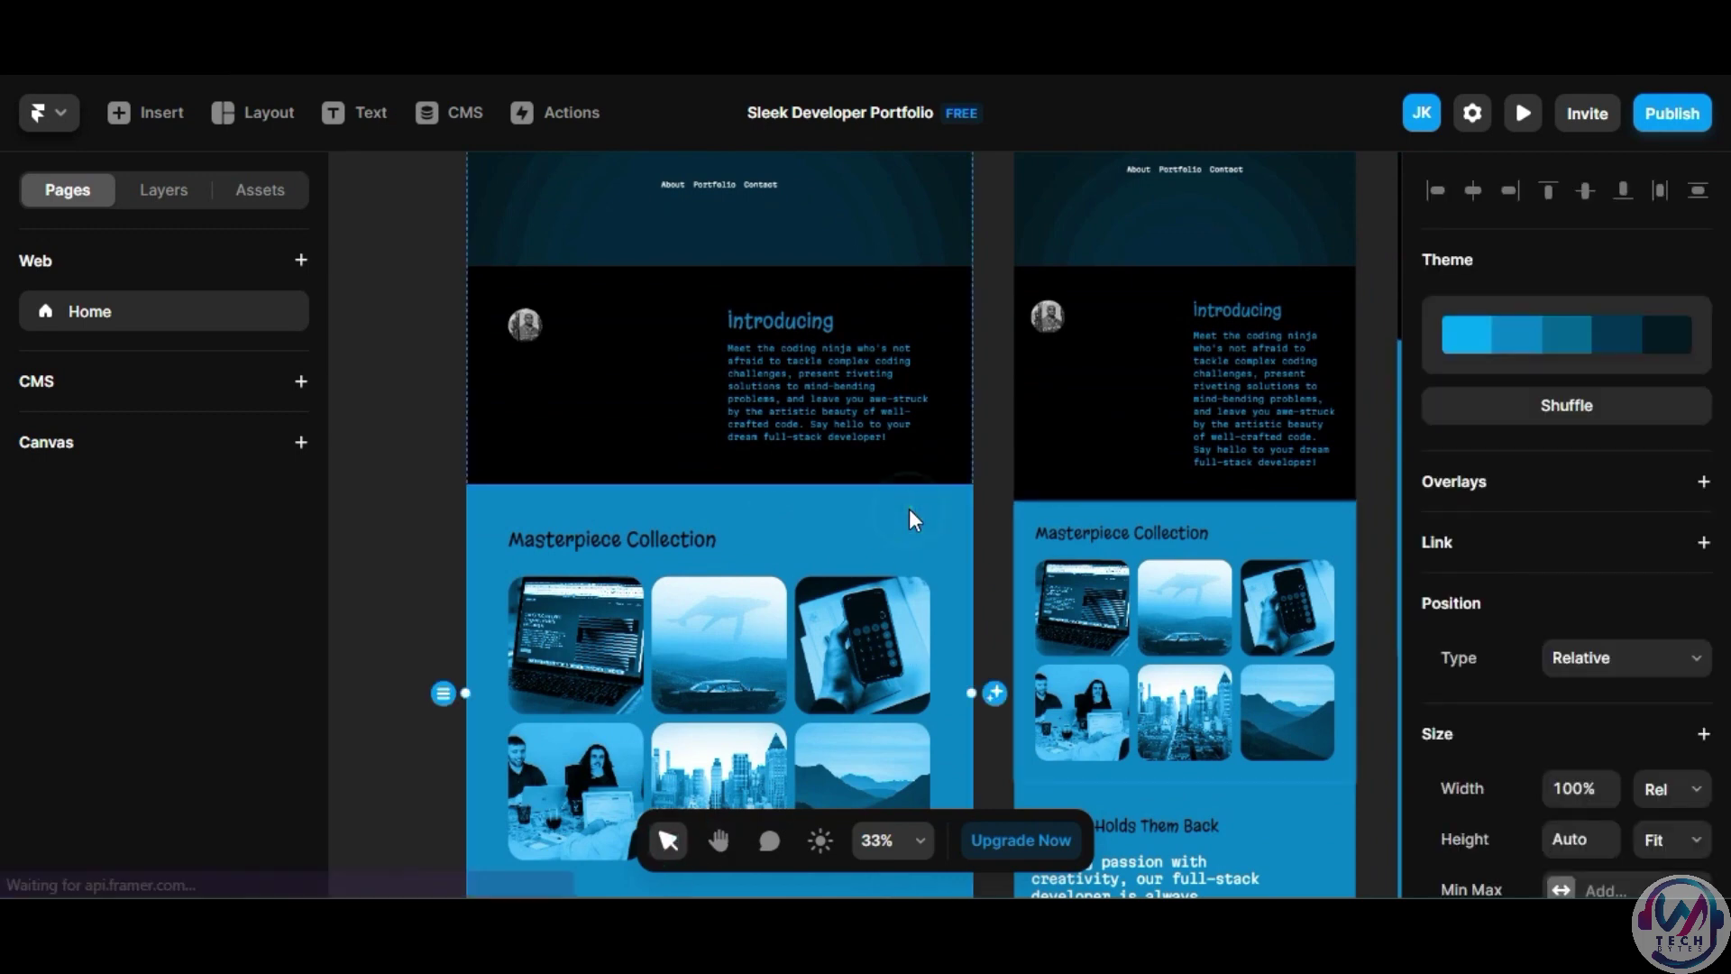
{"action": "left_click", "coordinate": [995, 696]}
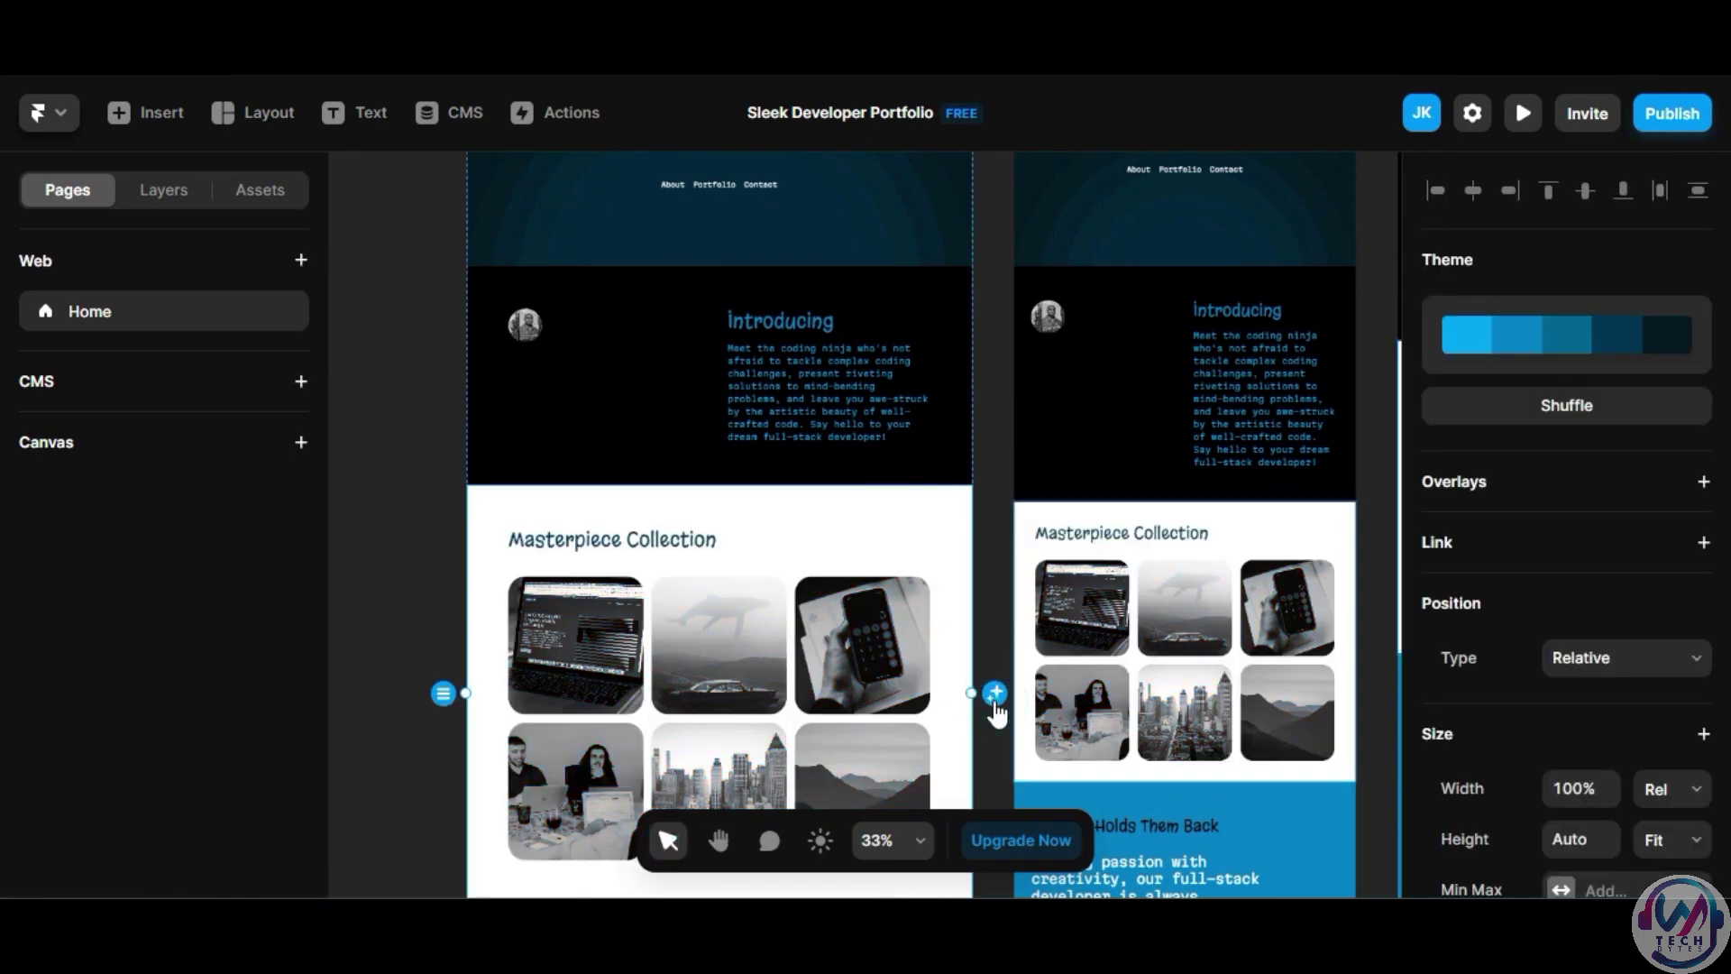
{"action": "left_click", "coordinate": [995, 695]}
{"action": "left_click", "coordinate": [996, 696]}
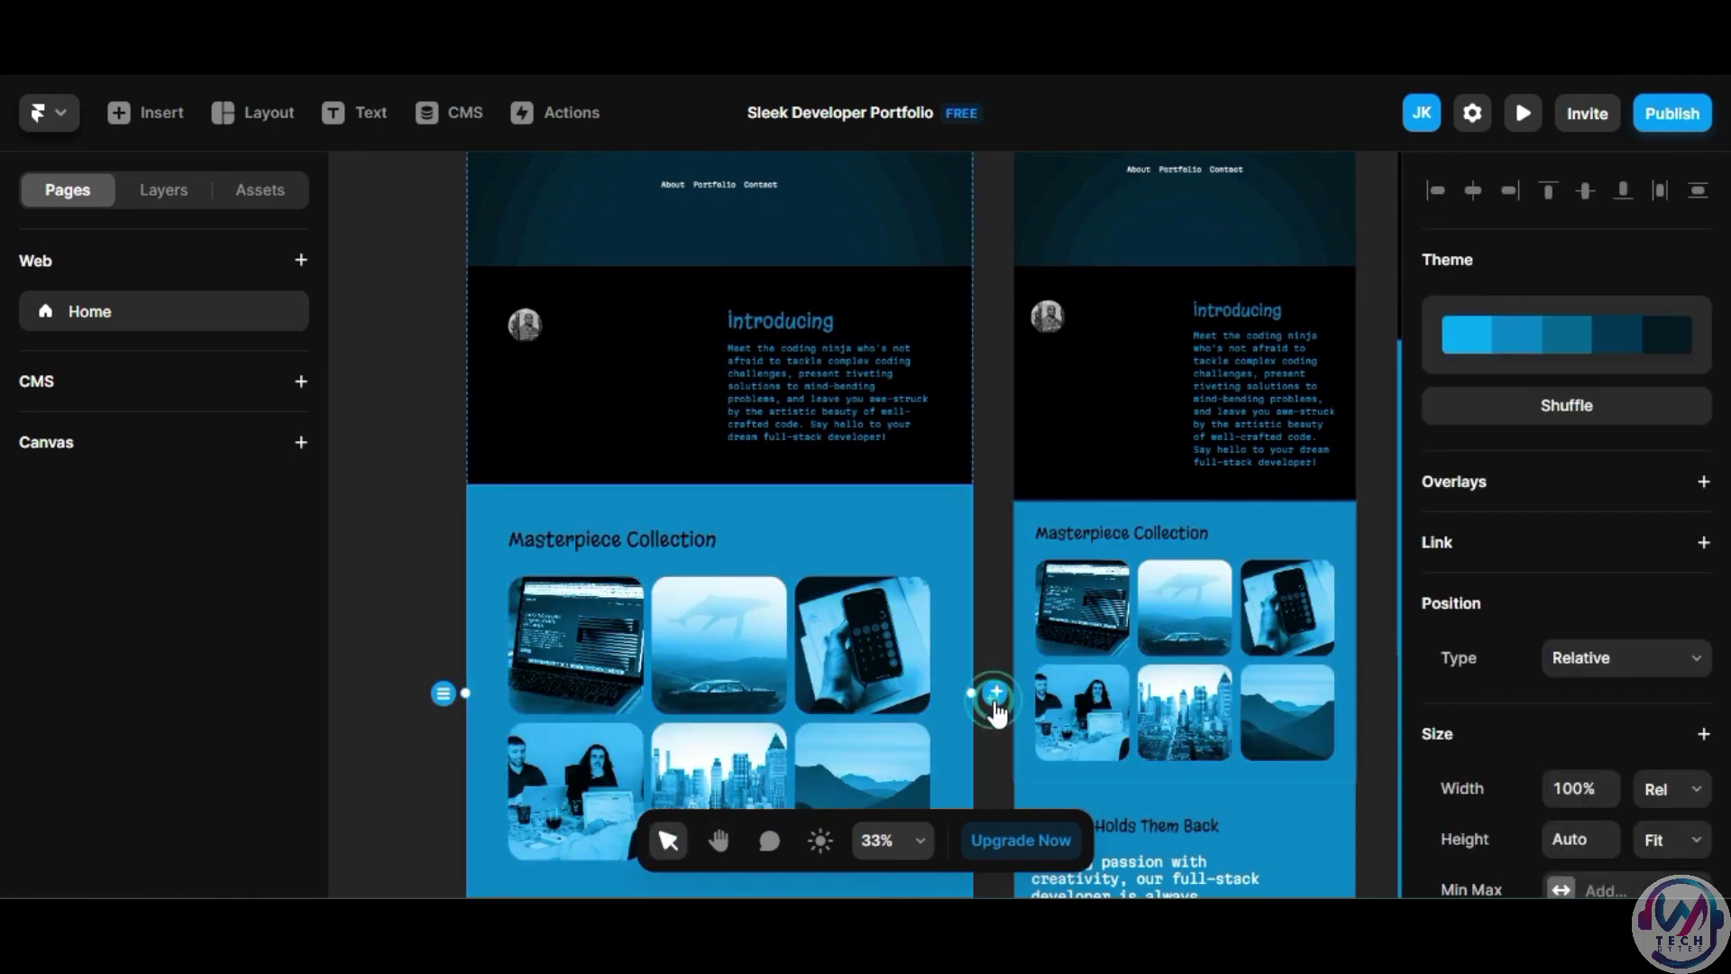
{"action": "left_click", "coordinate": [996, 696]}
{"action": "left_click", "coordinate": [995, 695]}
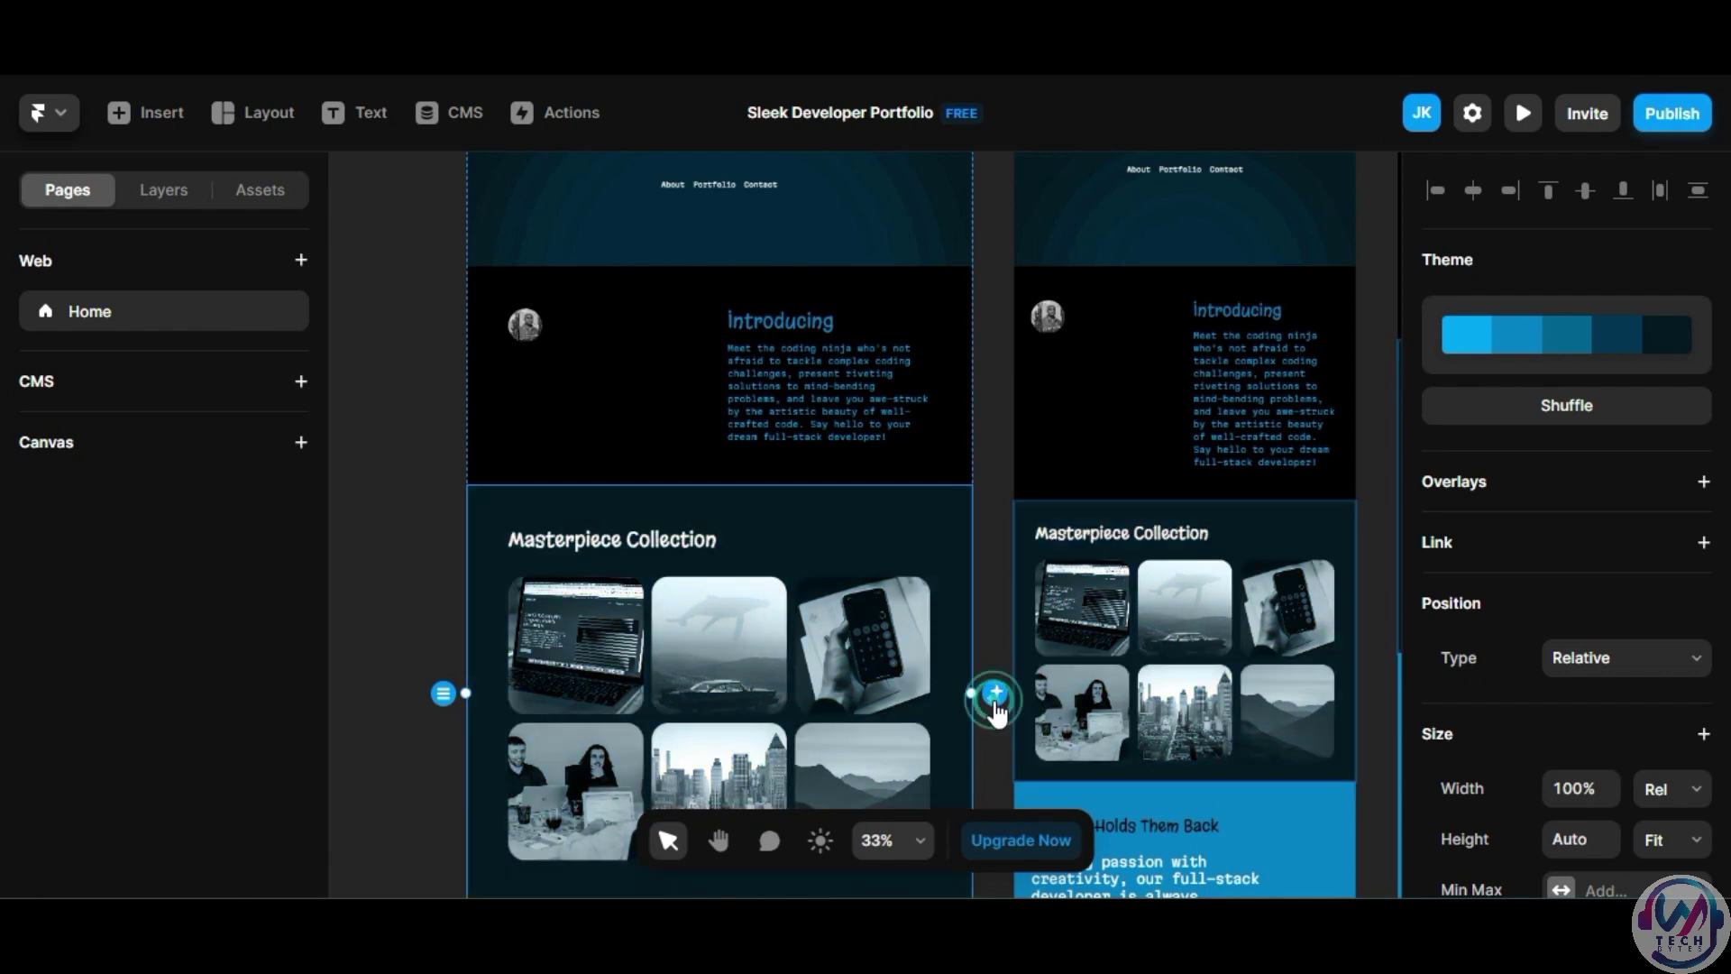
{"action": "scroll", "coordinate": [995, 703], "scroll_direction": "down", "scroll_amount": 1}
{"action": "left_click", "coordinate": [995, 614]}
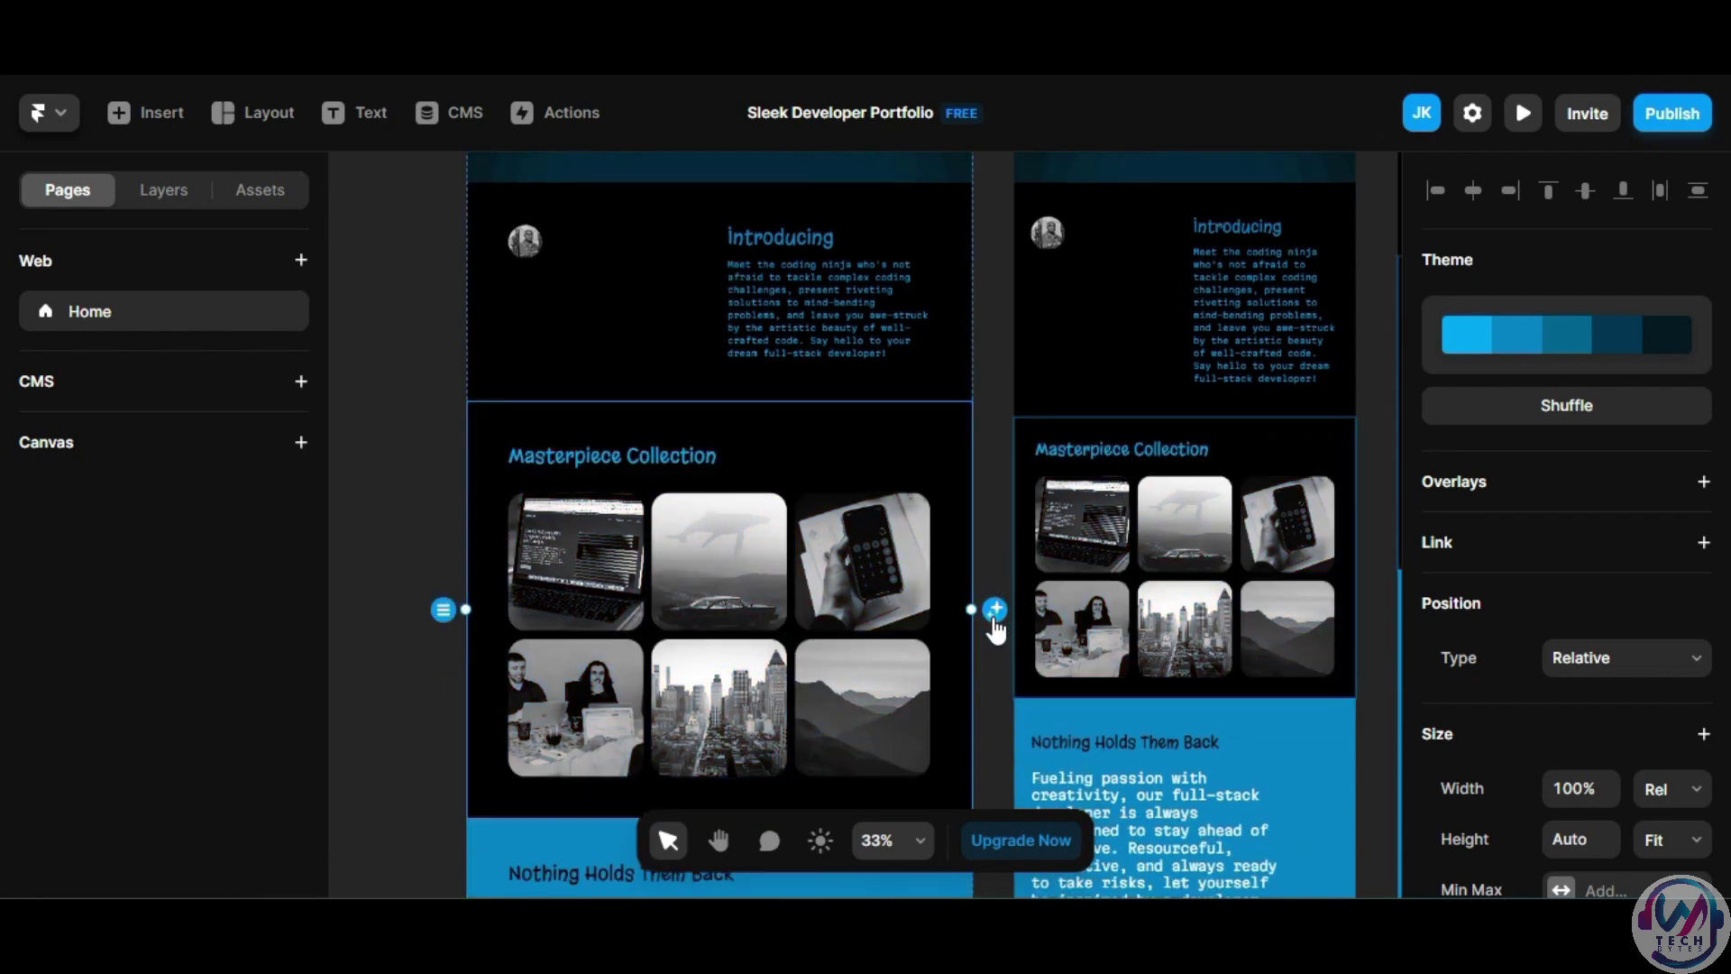
{"action": "scroll", "coordinate": [989, 697], "scroll_direction": "down", "scroll_amount": 5}
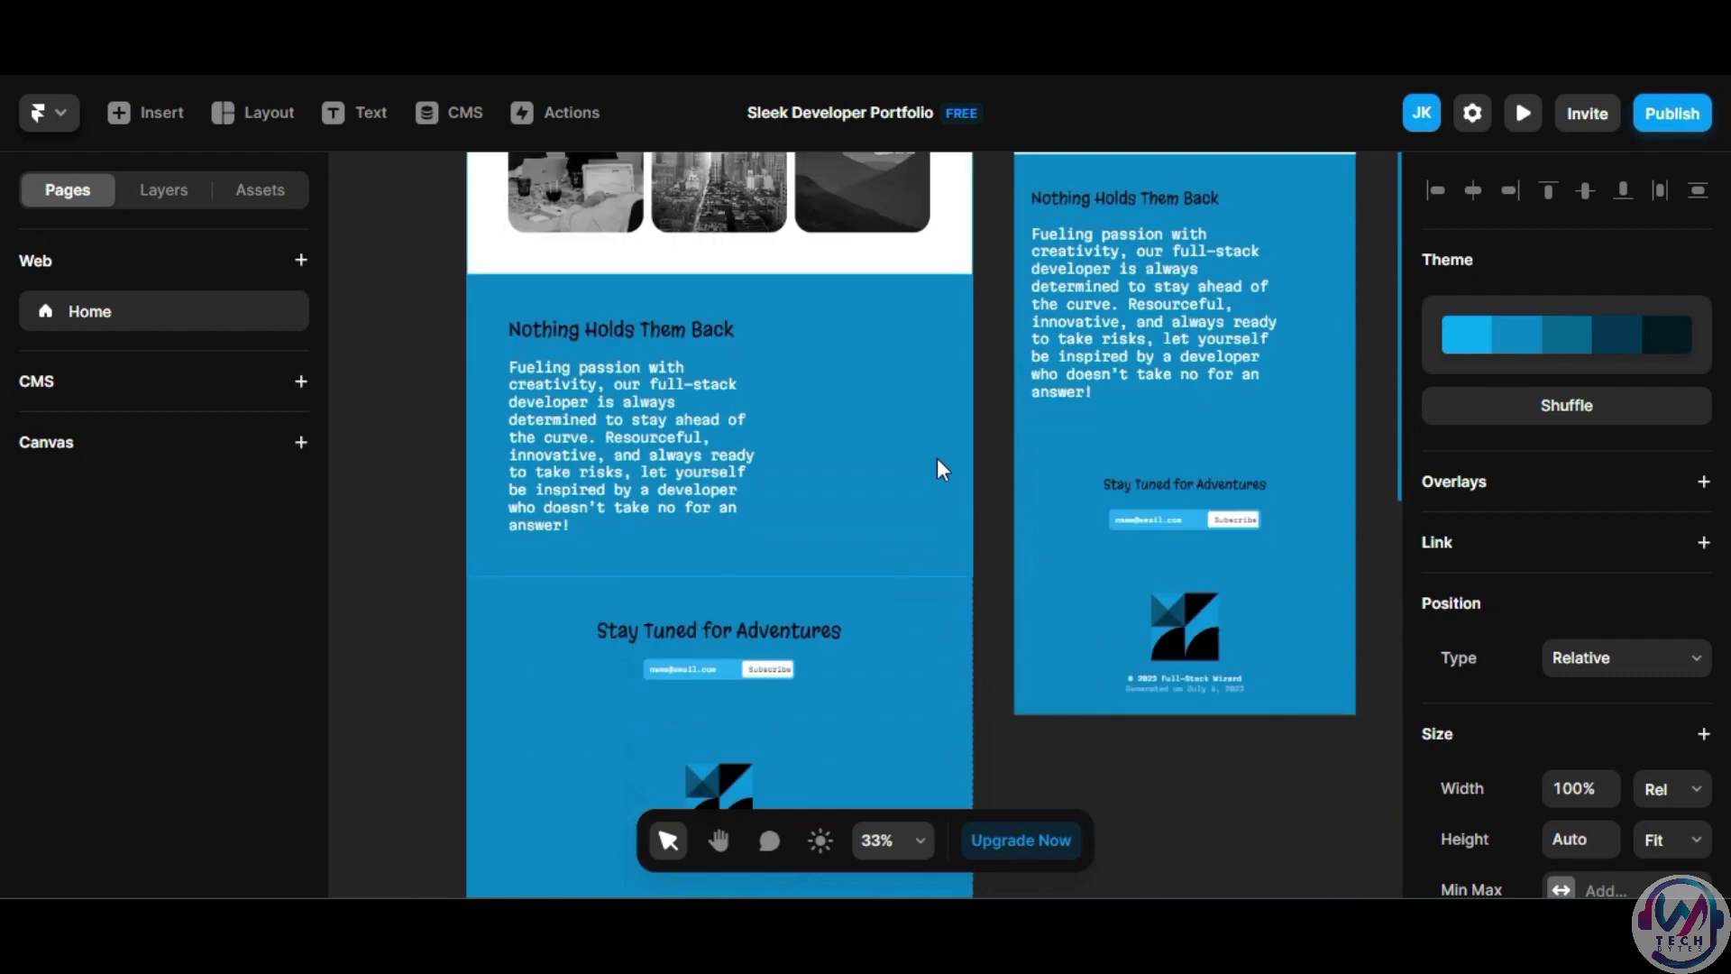
Make Nothing Holds Them Back and the footer dark navy, and Stay Tuned black.
{"action": "left_click", "coordinate": [953, 439]}
{"action": "left_click", "coordinate": [995, 428]}
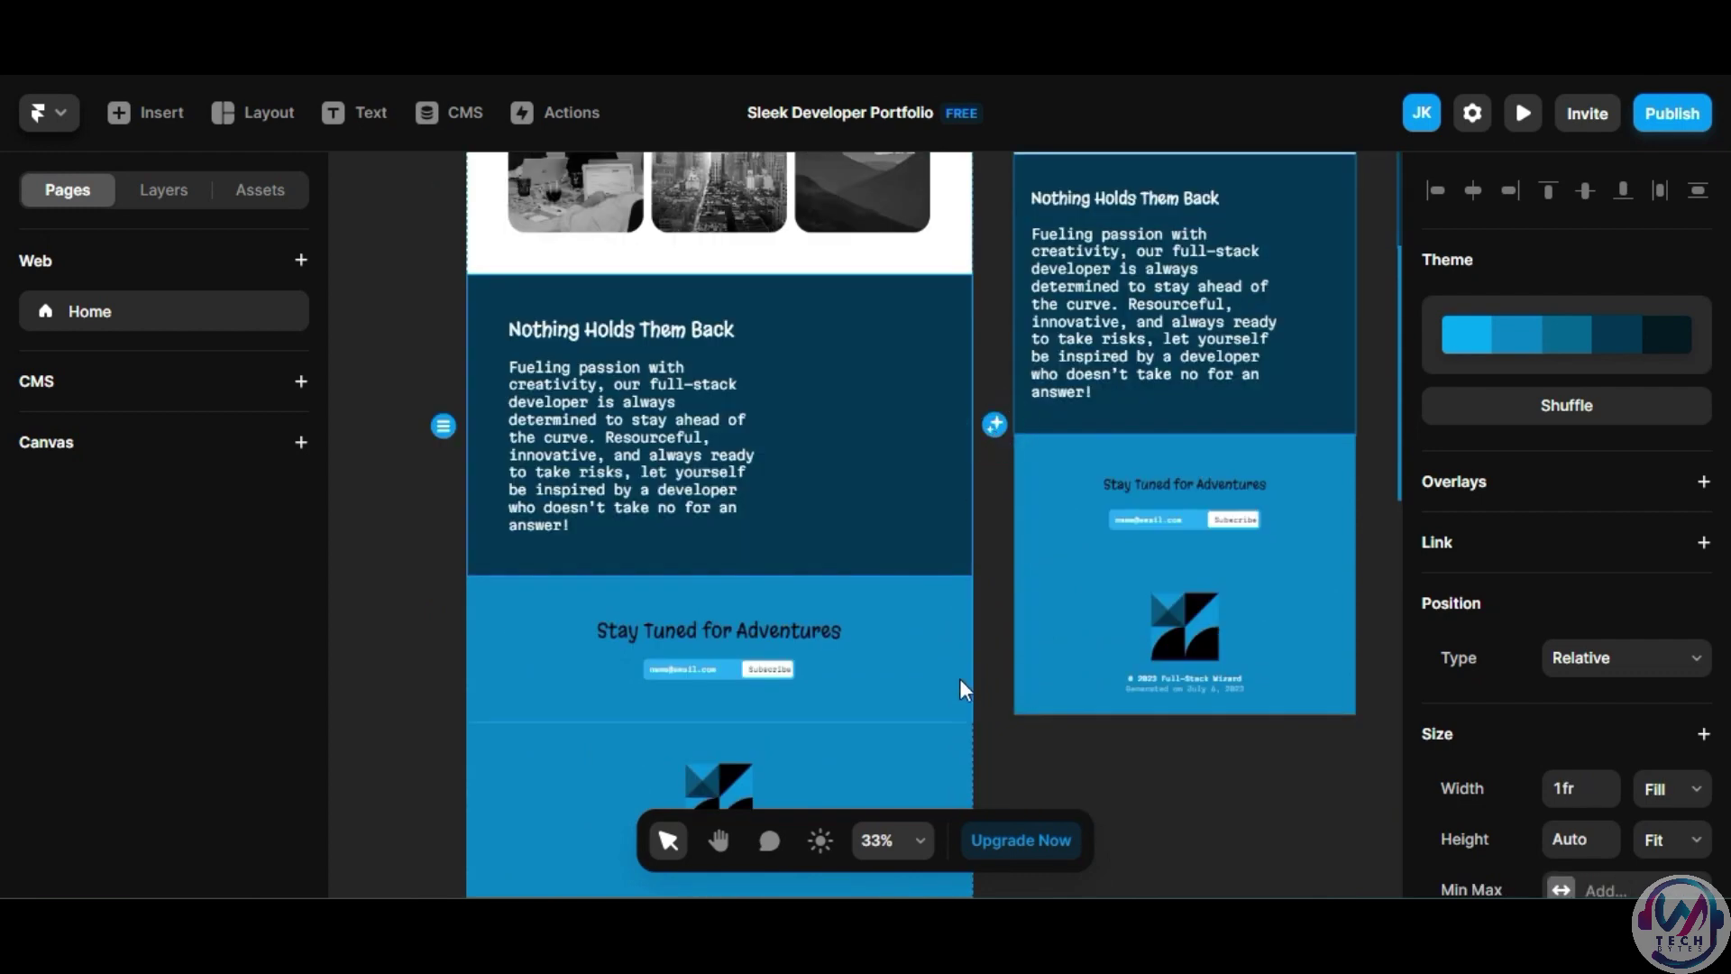
{"action": "scroll", "coordinate": [959, 687], "scroll_direction": "down", "scroll_amount": 2}
{"action": "left_click", "coordinate": [933, 490]}
{"action": "left_click", "coordinate": [995, 483]}
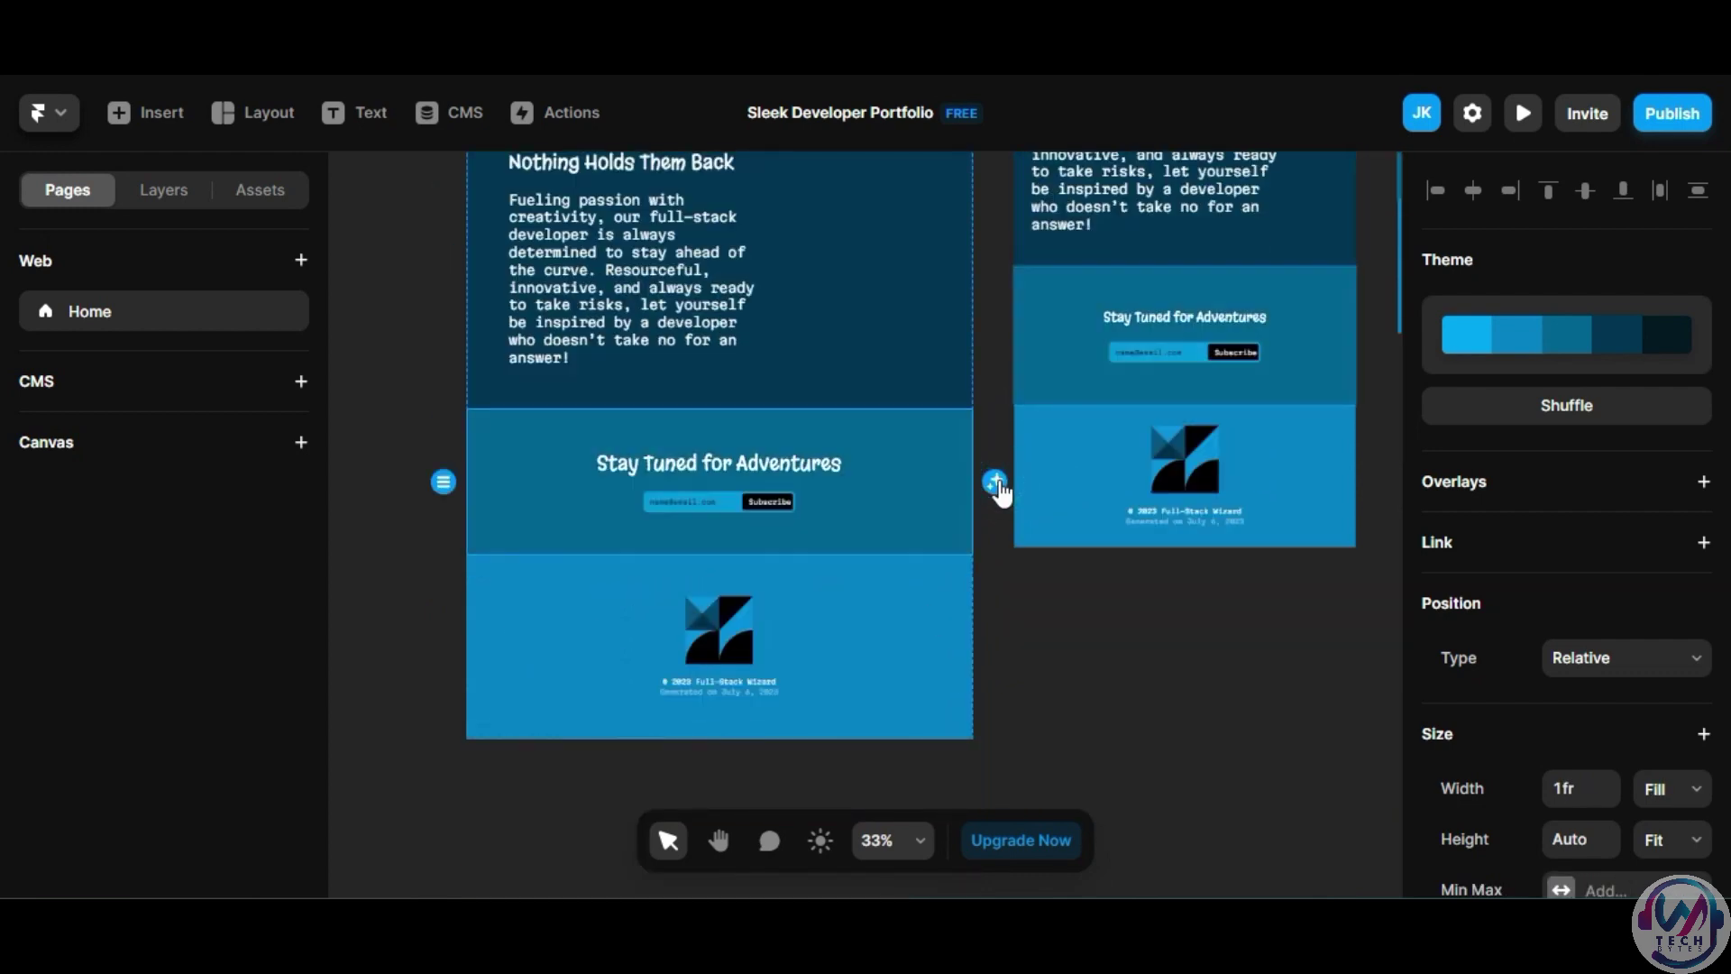
{"action": "left_click", "coordinate": [996, 483]}
{"action": "left_click", "coordinate": [952, 599]}
{"action": "left_click", "coordinate": [995, 647]}
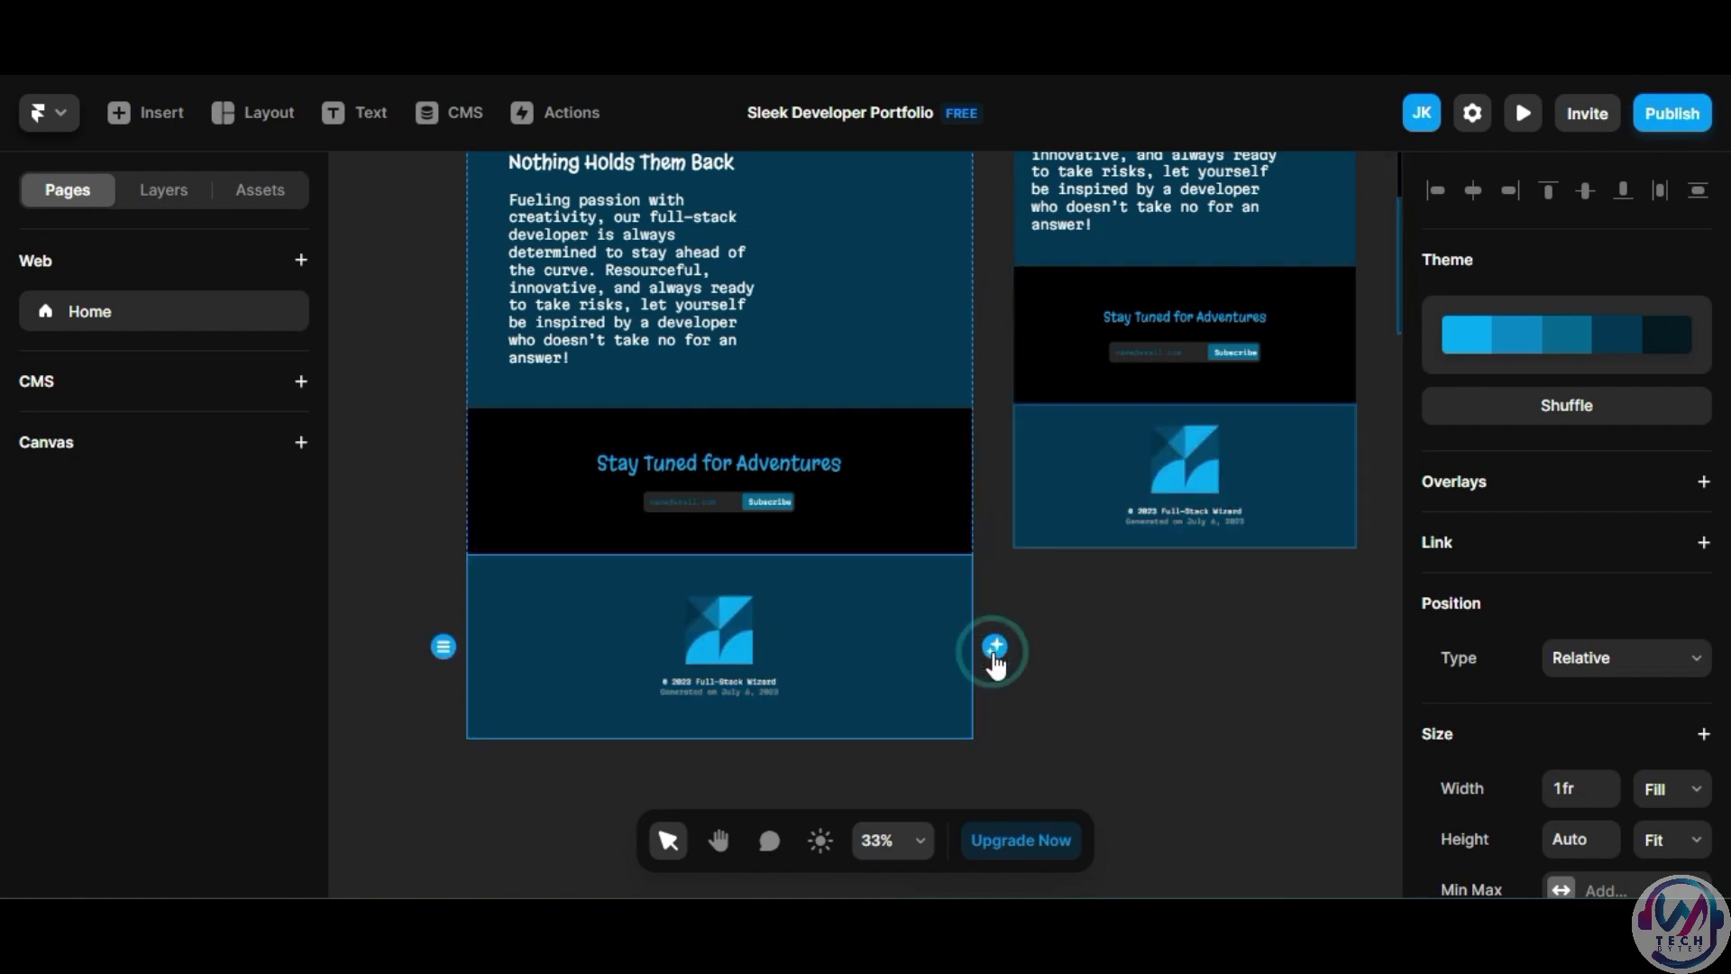
{"action": "scroll", "coordinate": [1118, 664], "scroll_direction": "up", "scroll_amount": 5}
{"action": "scroll", "coordinate": [1111, 660], "scroll_direction": "up", "scroll_amount": 5}
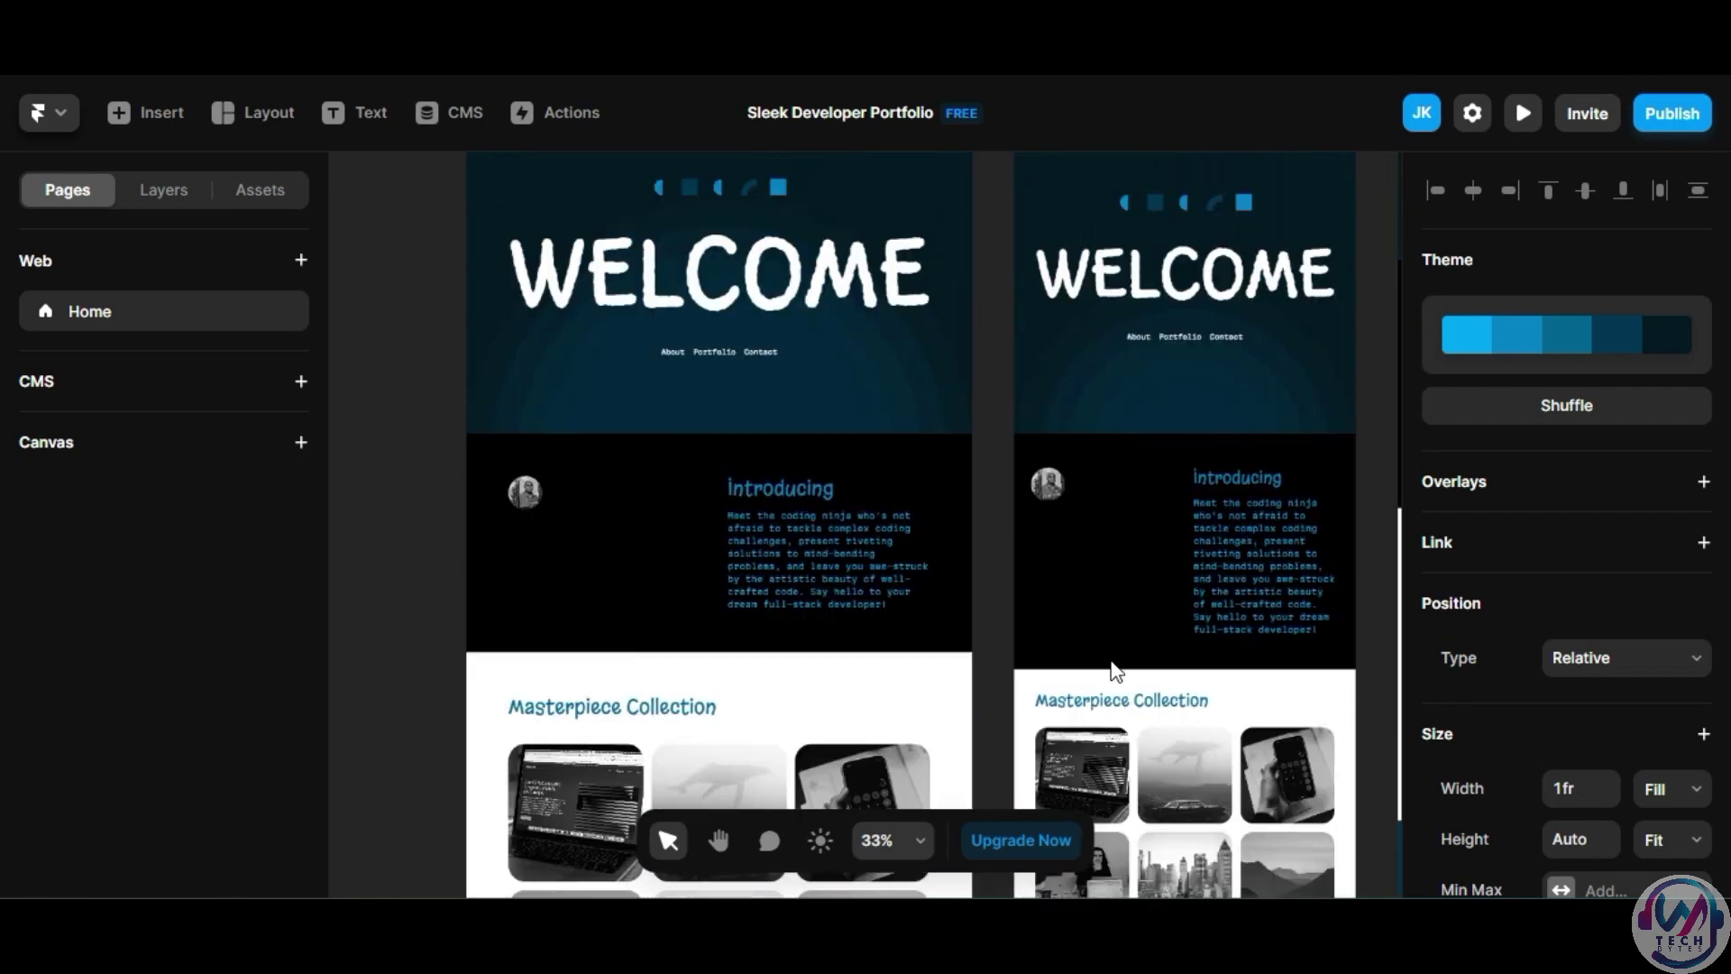
Have AI rewrite the Introducing paragraph about the programming master.
{"action": "left_click", "coordinate": [811, 556]}
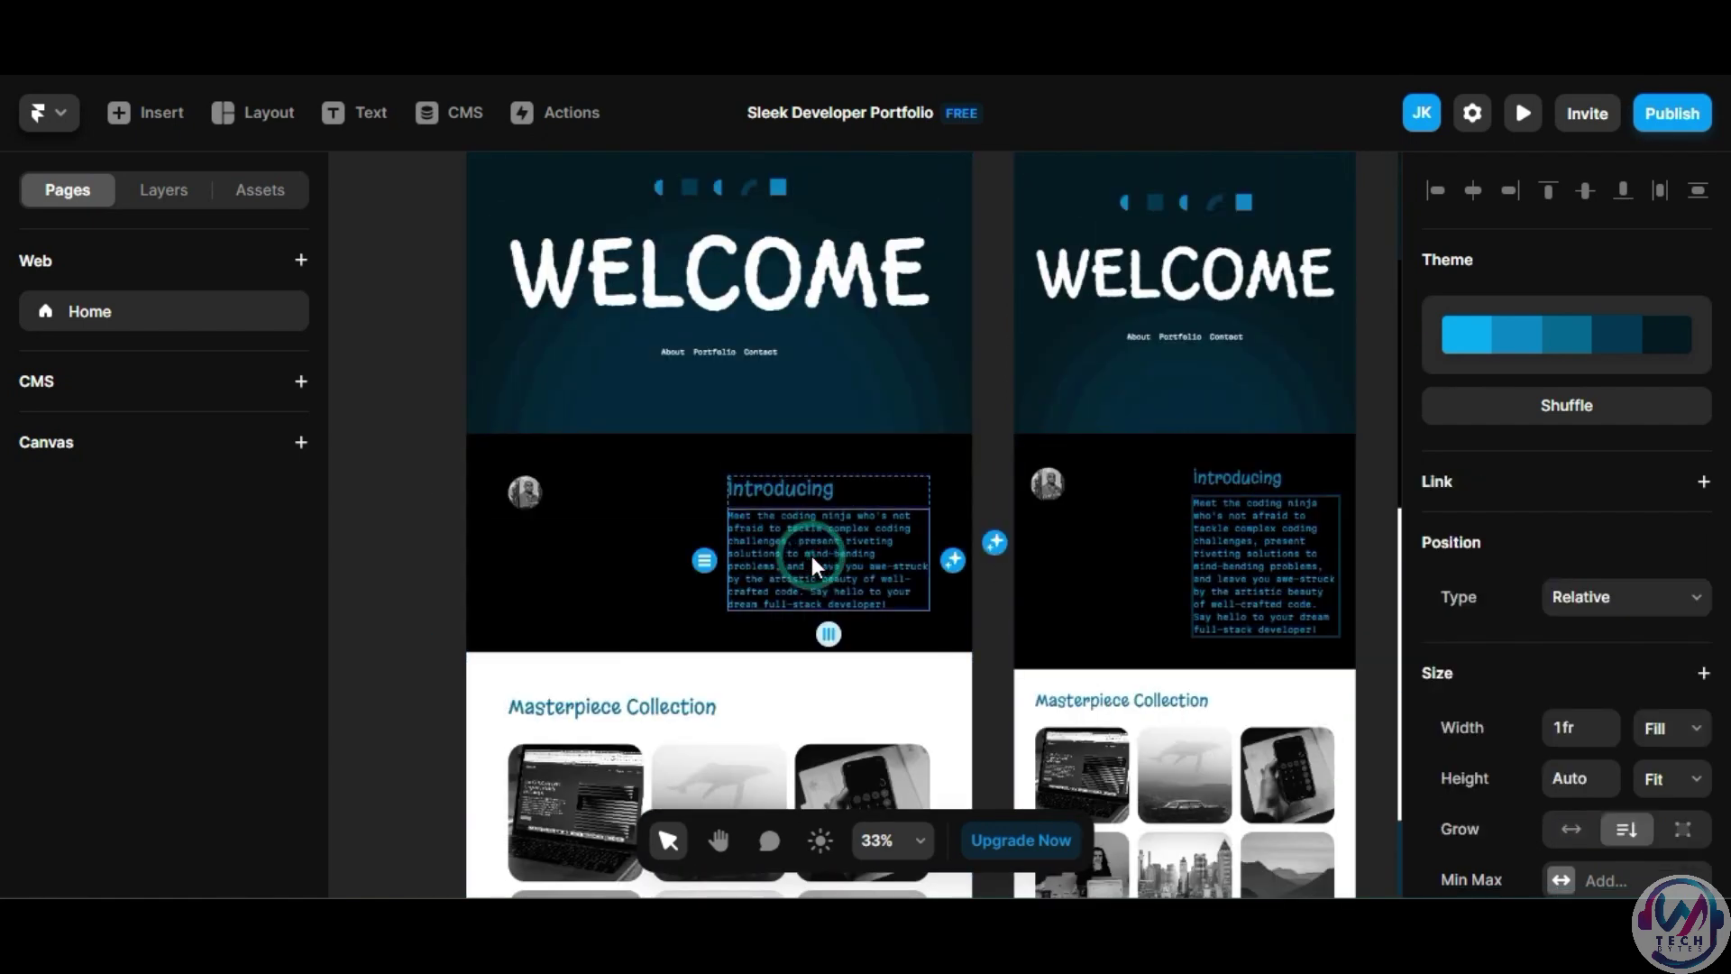
{"action": "left_click", "coordinate": [953, 559]}
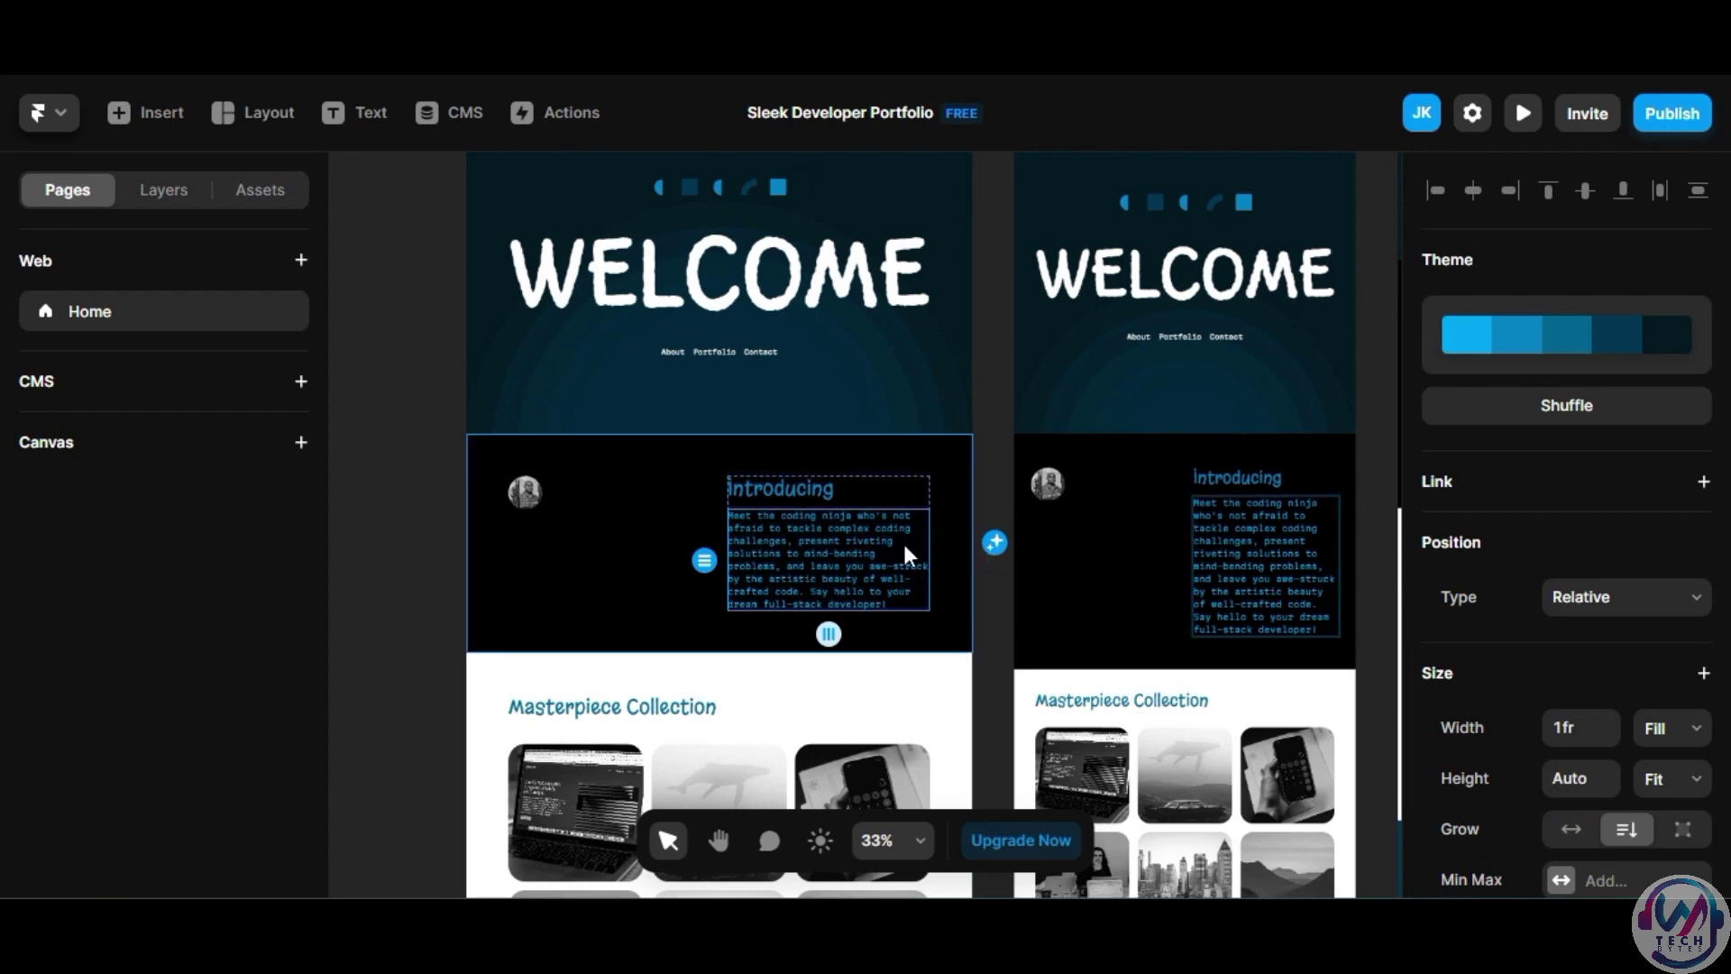
{"action": "key", "text": "f"}
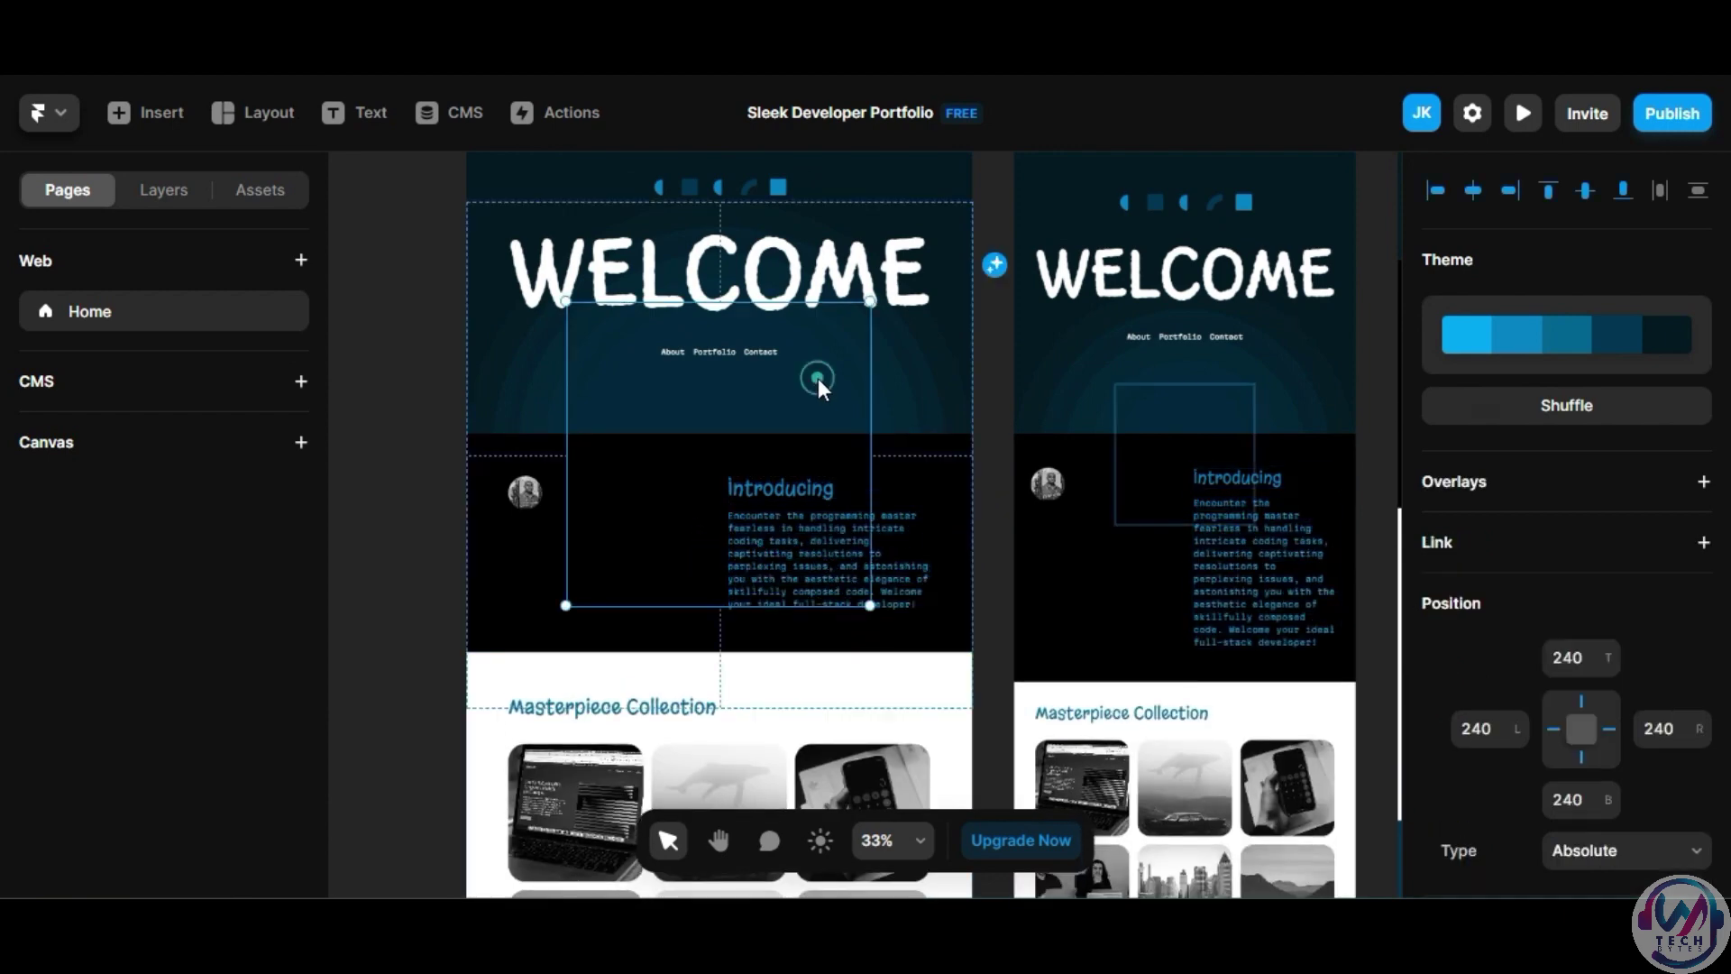
Inspect the hero's ring shapes through the Layers and Assets panels, then deselect.
{"action": "left_click", "coordinate": [160, 191]}
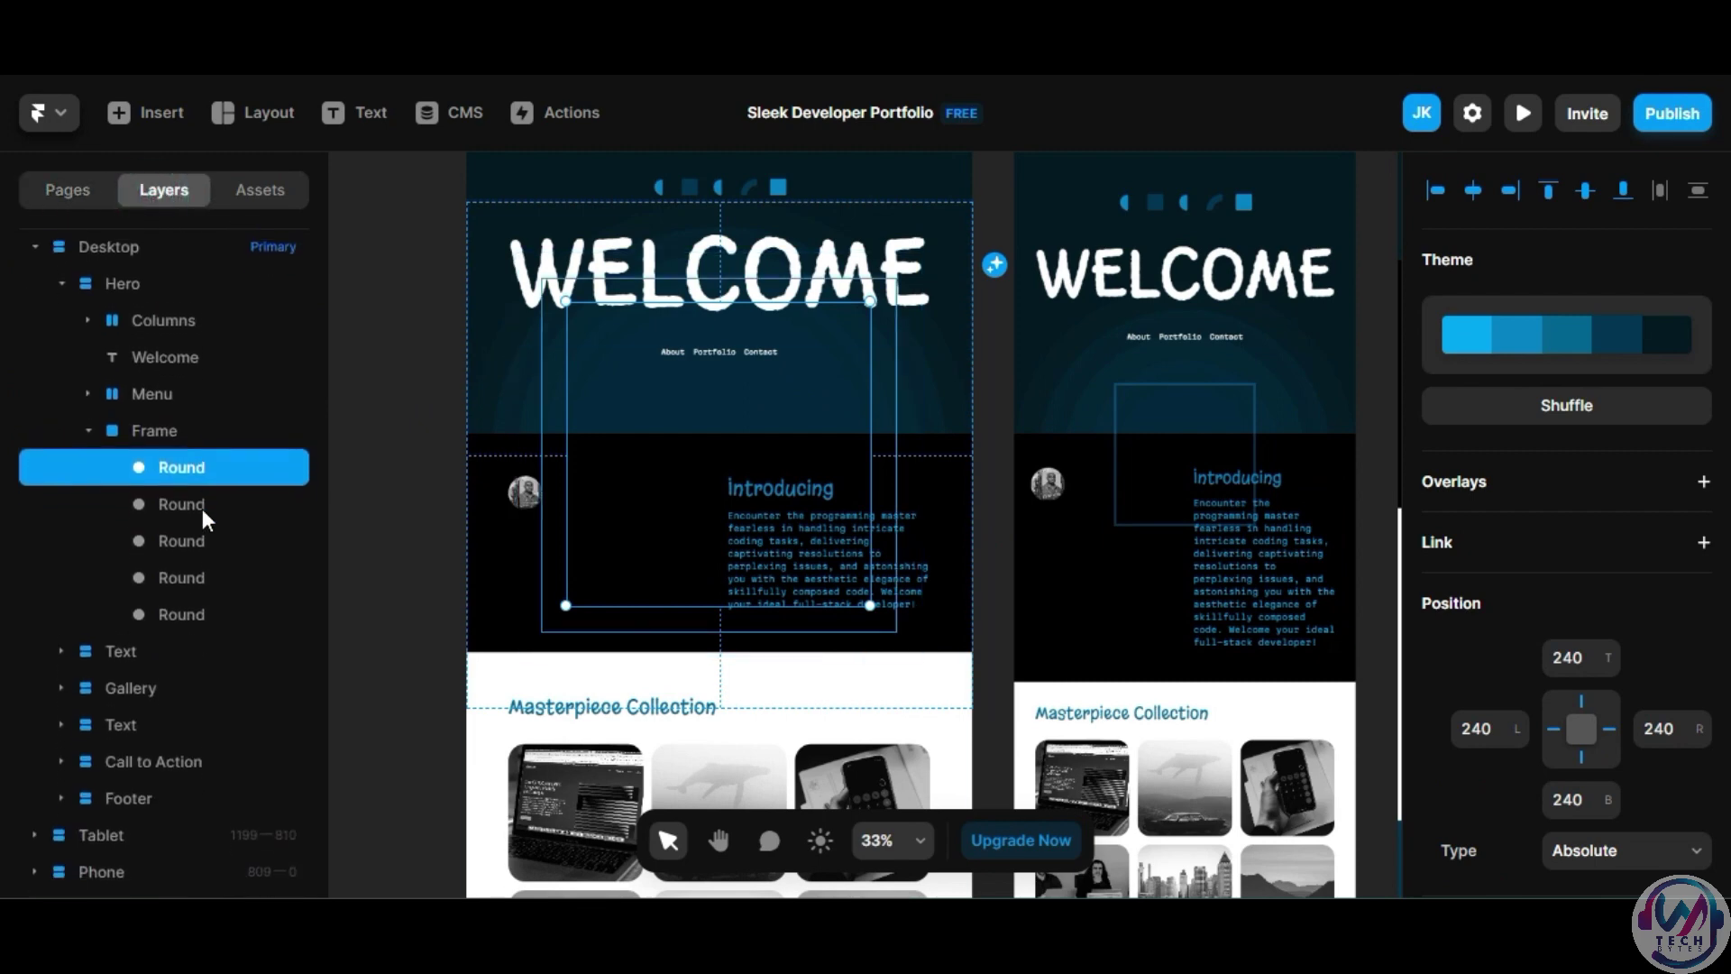
{"action": "left_click", "coordinate": [169, 501]}
{"action": "left_click", "coordinate": [175, 557]}
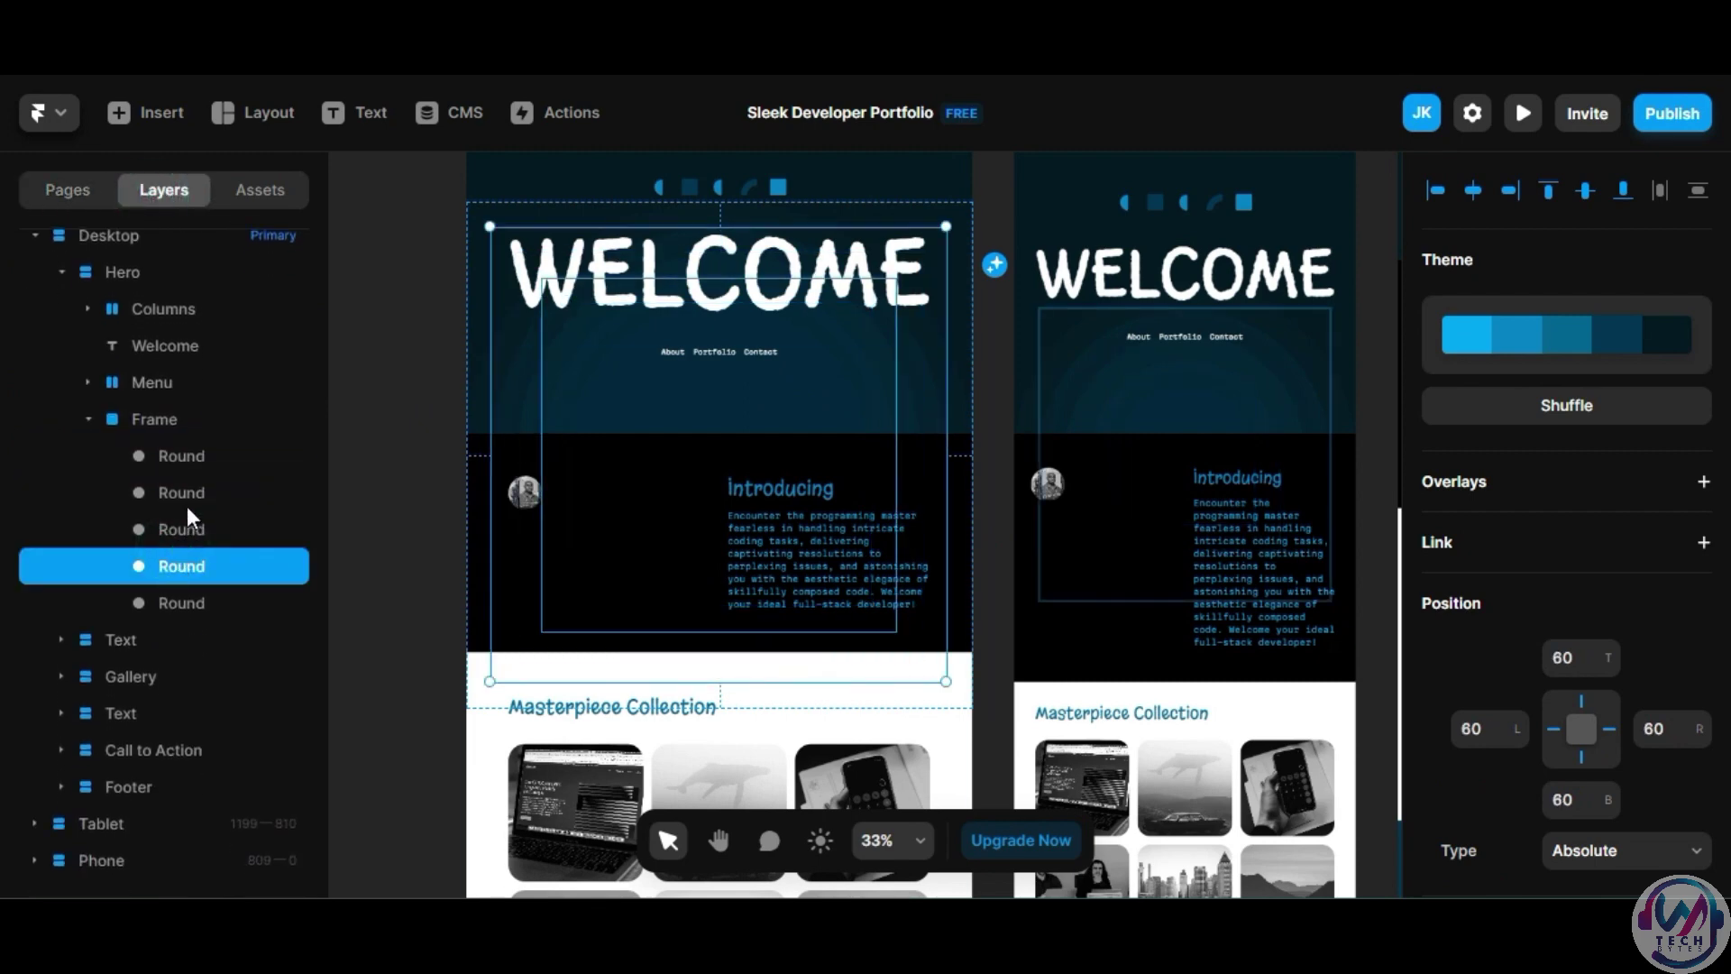
{"action": "left_click", "coordinate": [252, 193]}
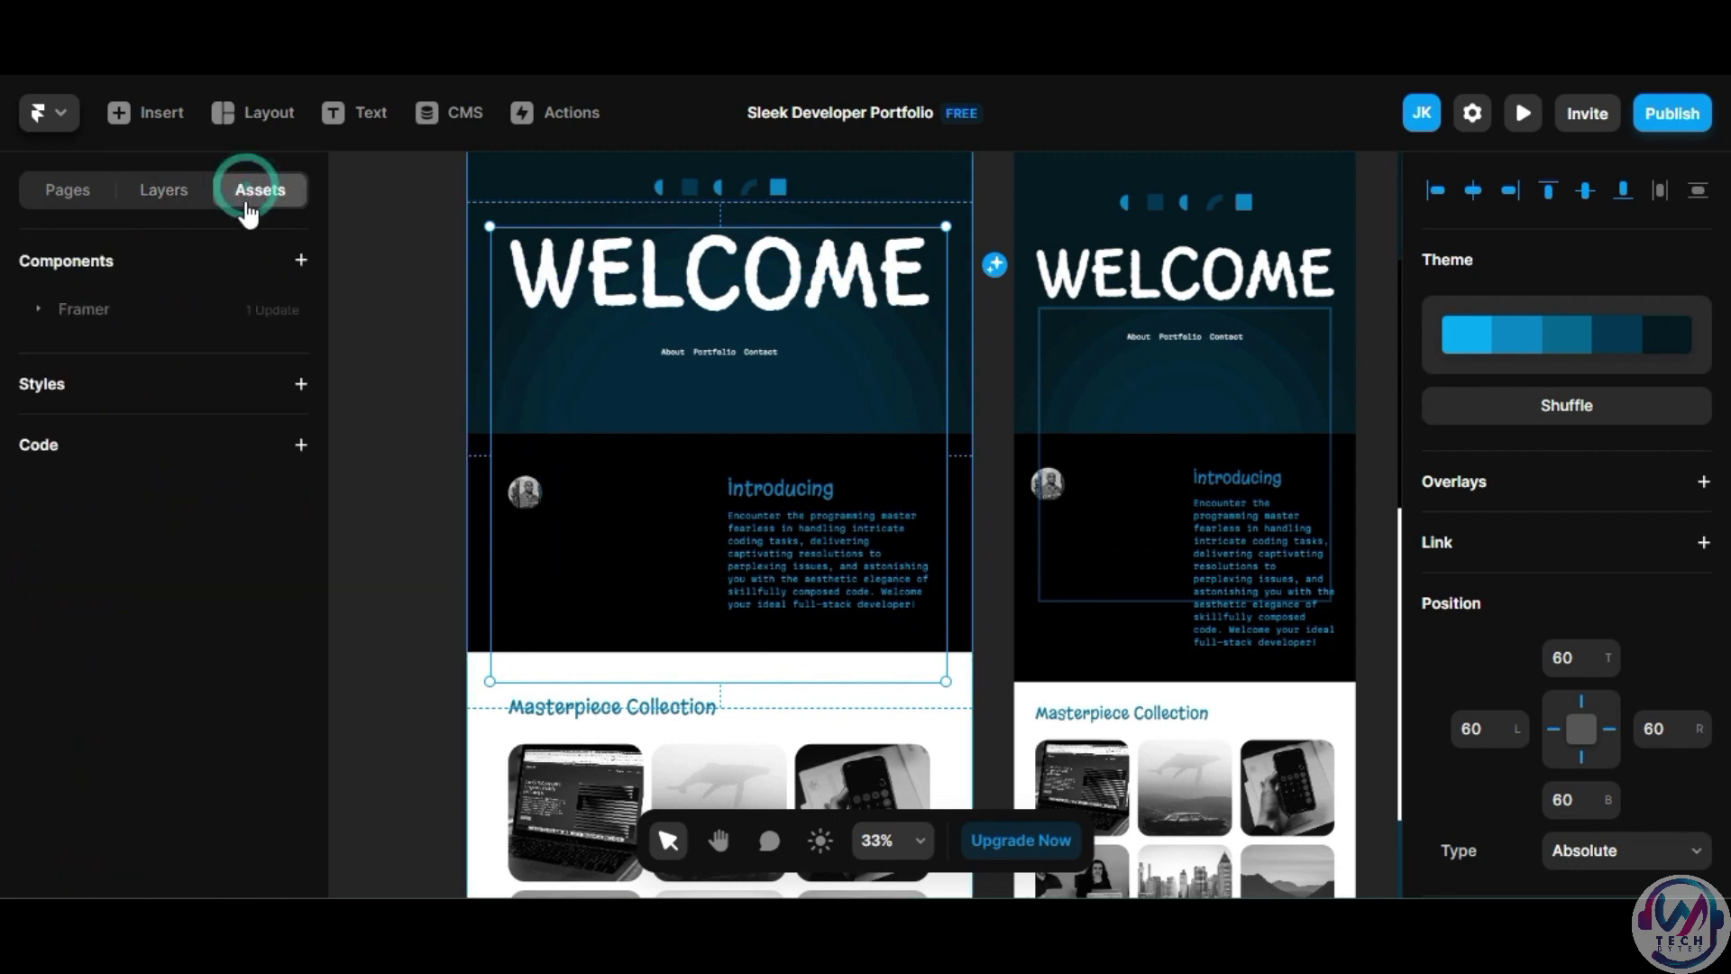
{"action": "left_click", "coordinate": [160, 192]}
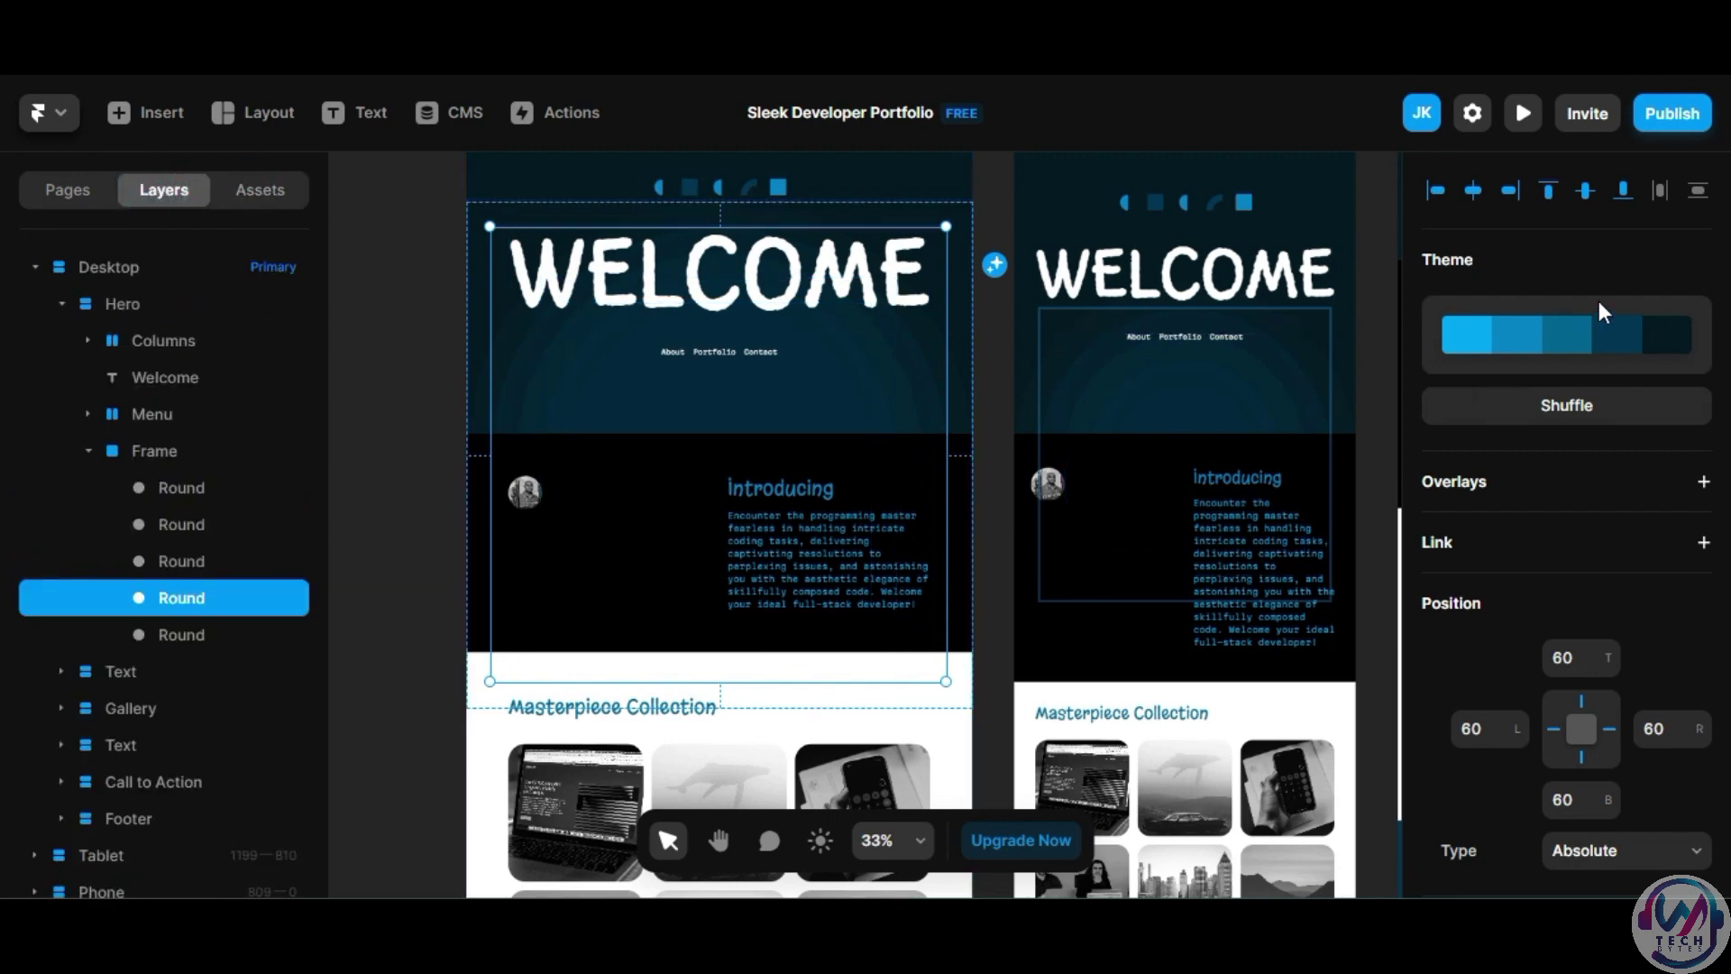
{"action": "left_click", "coordinate": [1300, 194]}
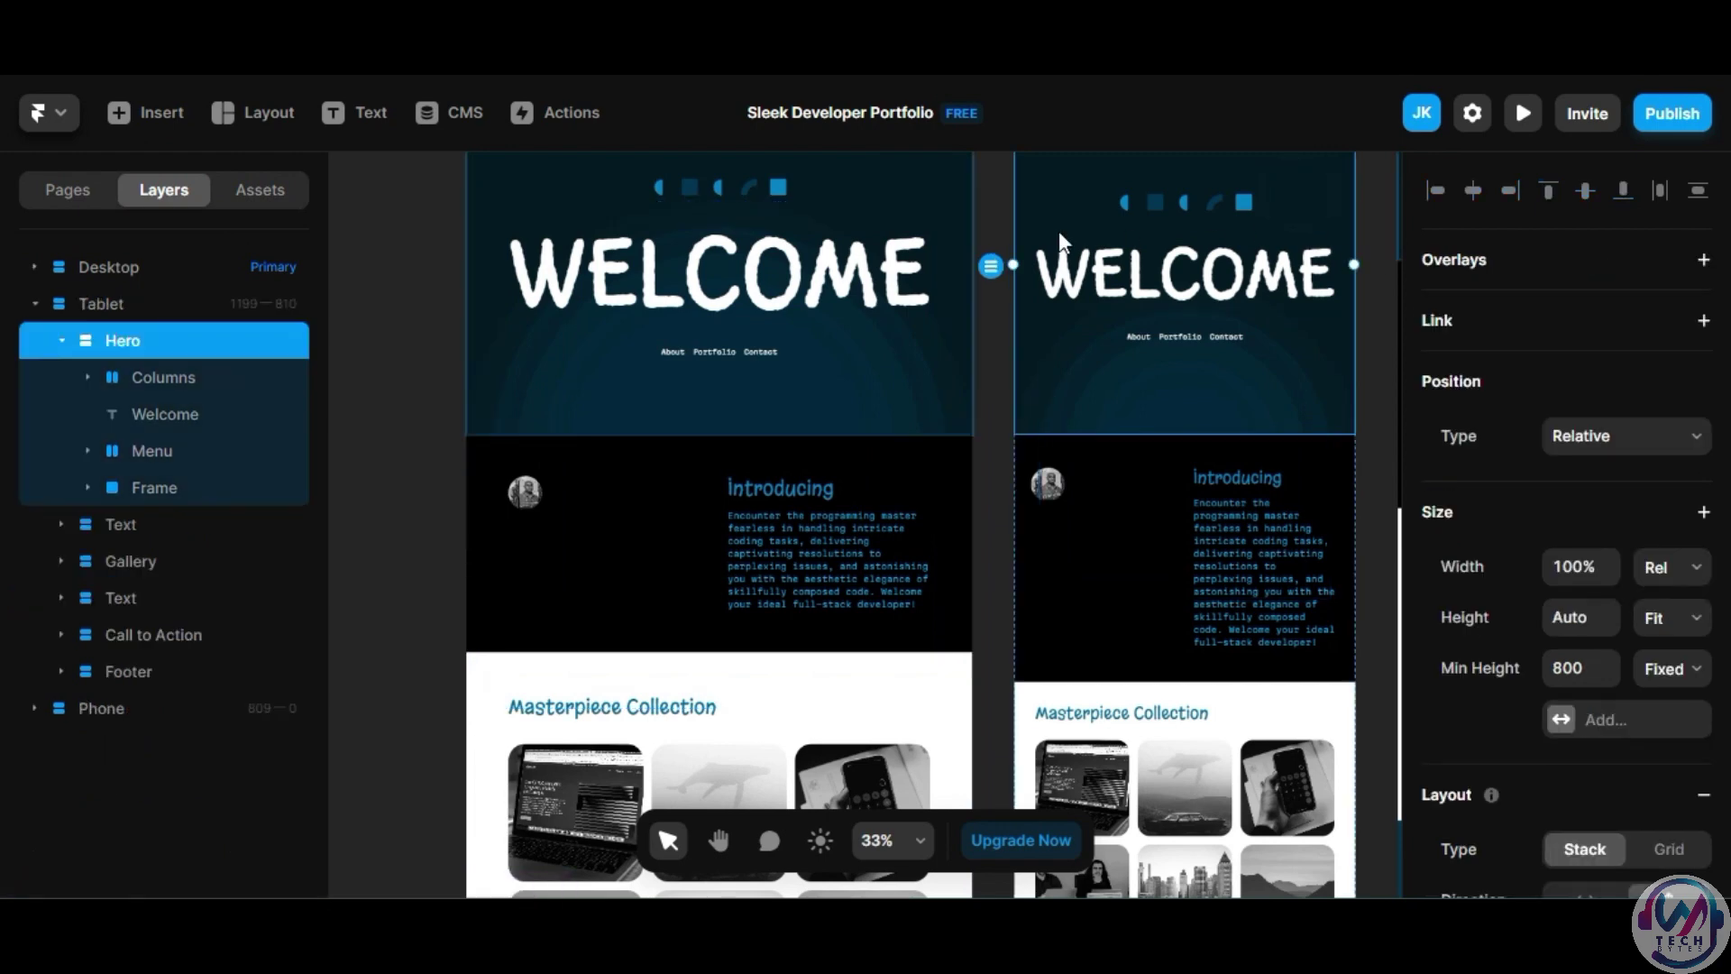
{"action": "left_click", "coordinate": [956, 231]}
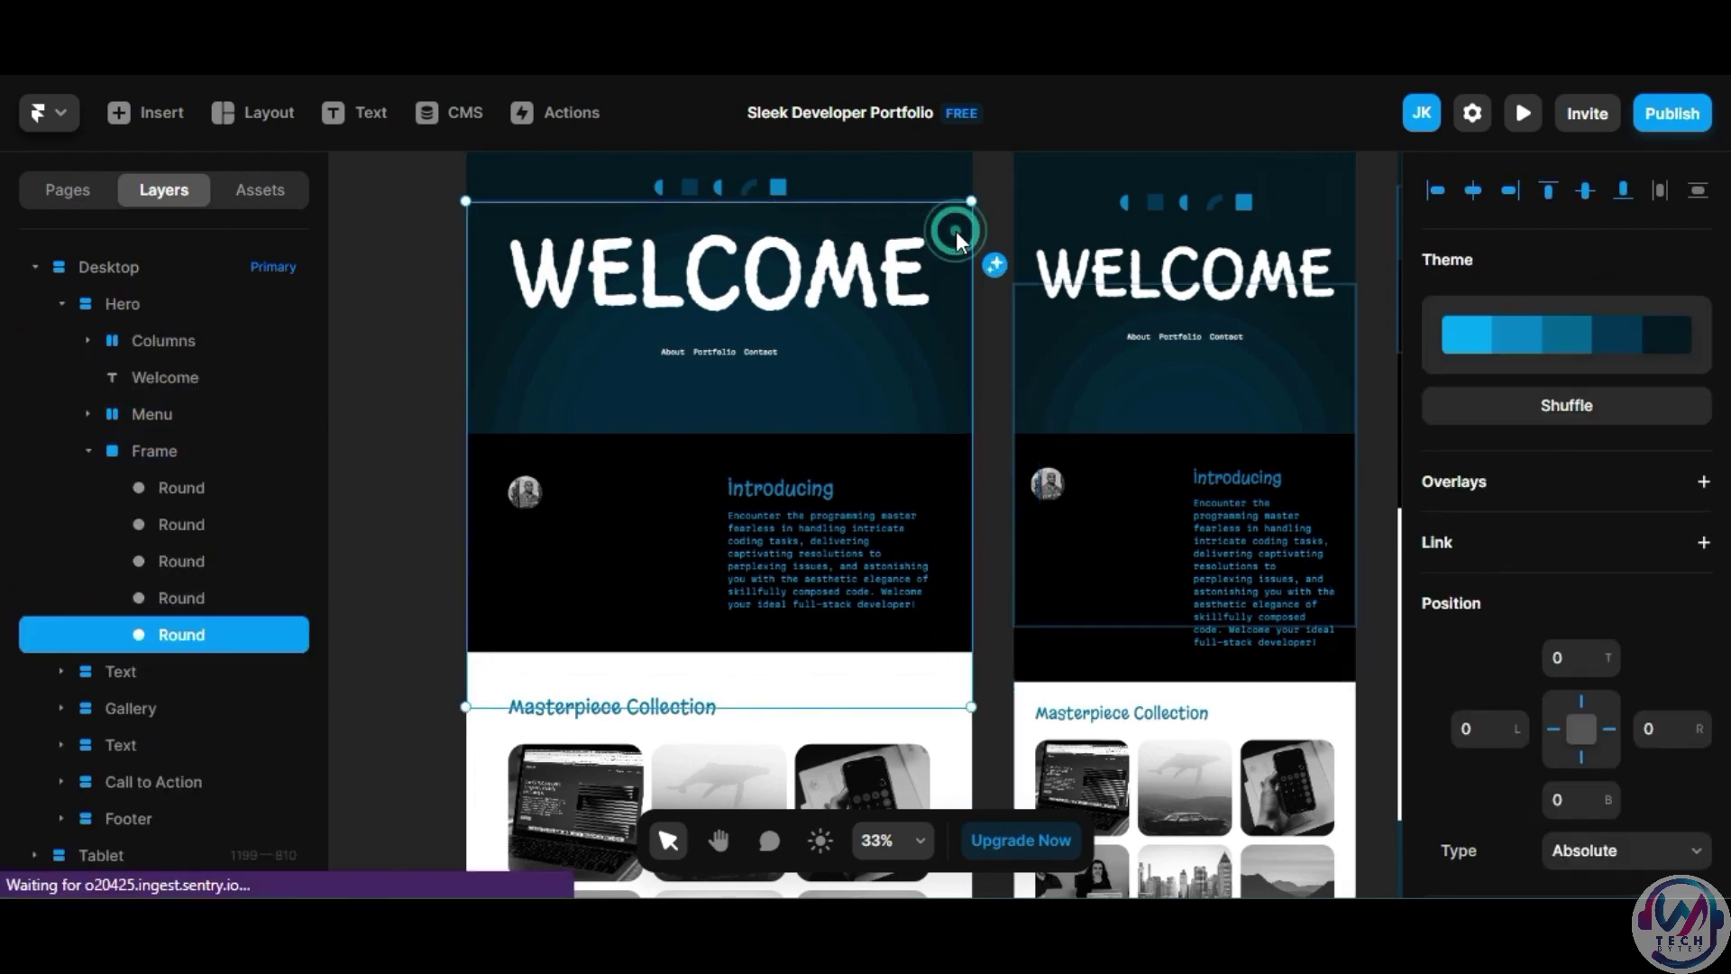
{"action": "left_click", "coordinate": [999, 355]}
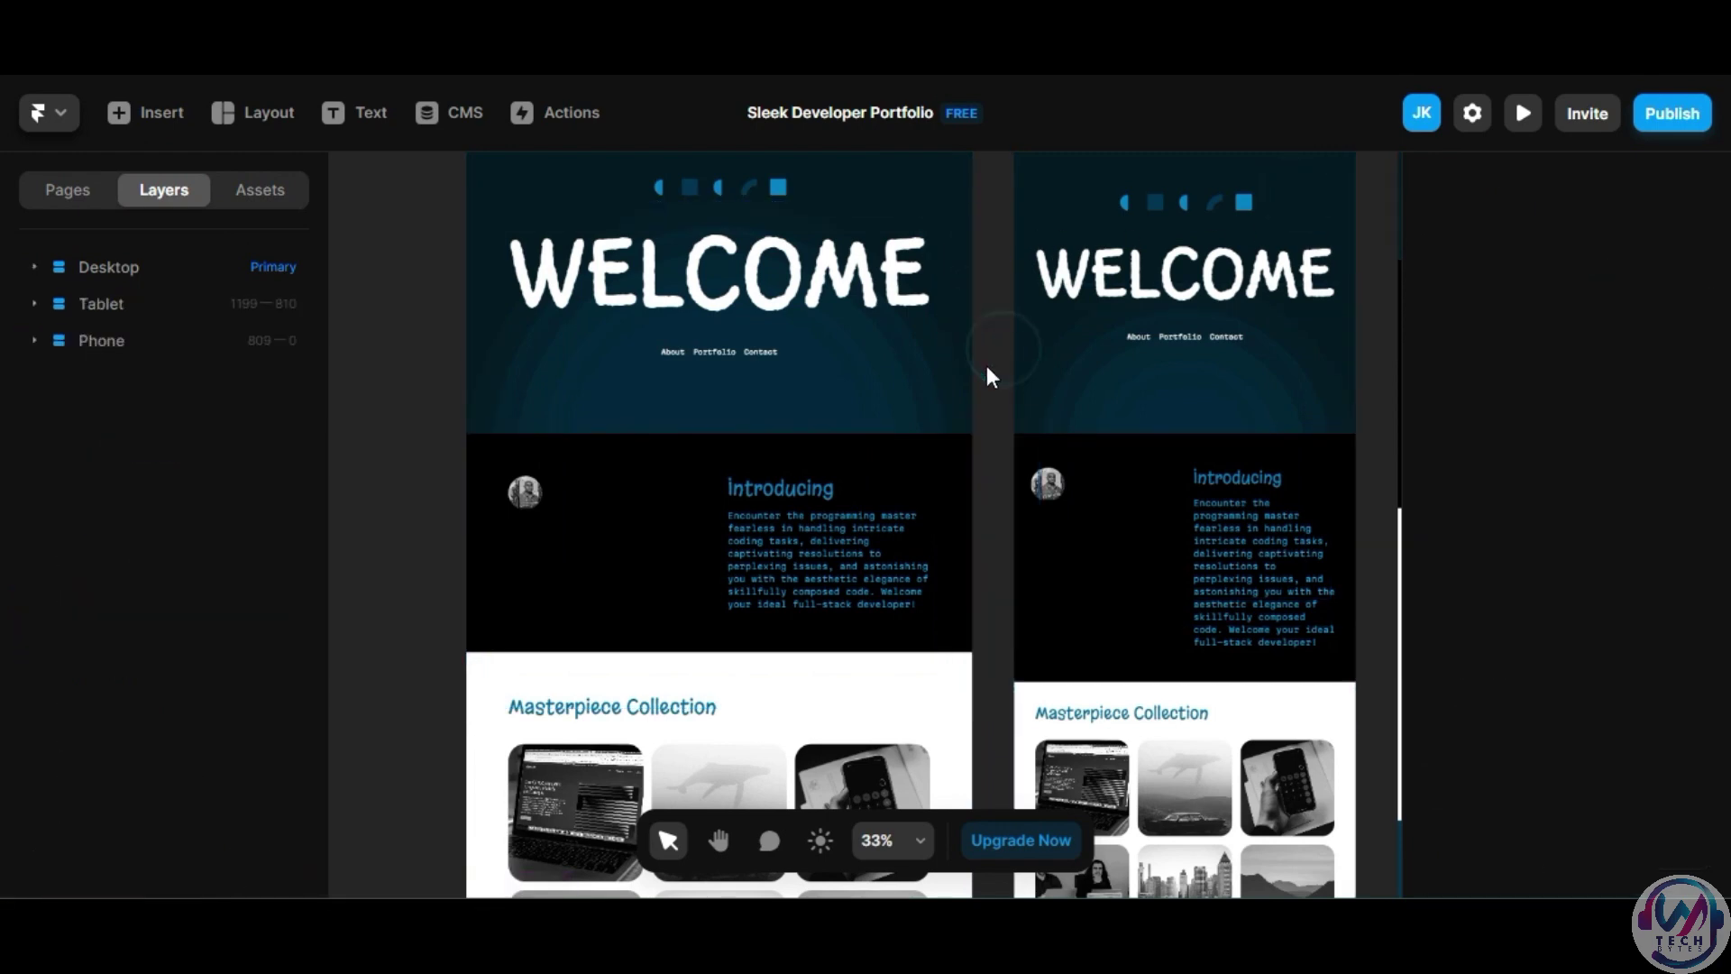
Shuffle the Desktop Hero theme until it is bright blue with black WELCOME lettering.
{"action": "left_click", "coordinate": [909, 175]}
{"action": "scroll", "coordinate": [1545, 501], "scroll_direction": "down", "scroll_amount": 3}
{"action": "scroll", "coordinate": [1550, 480], "scroll_direction": "down", "scroll_amount": 3}
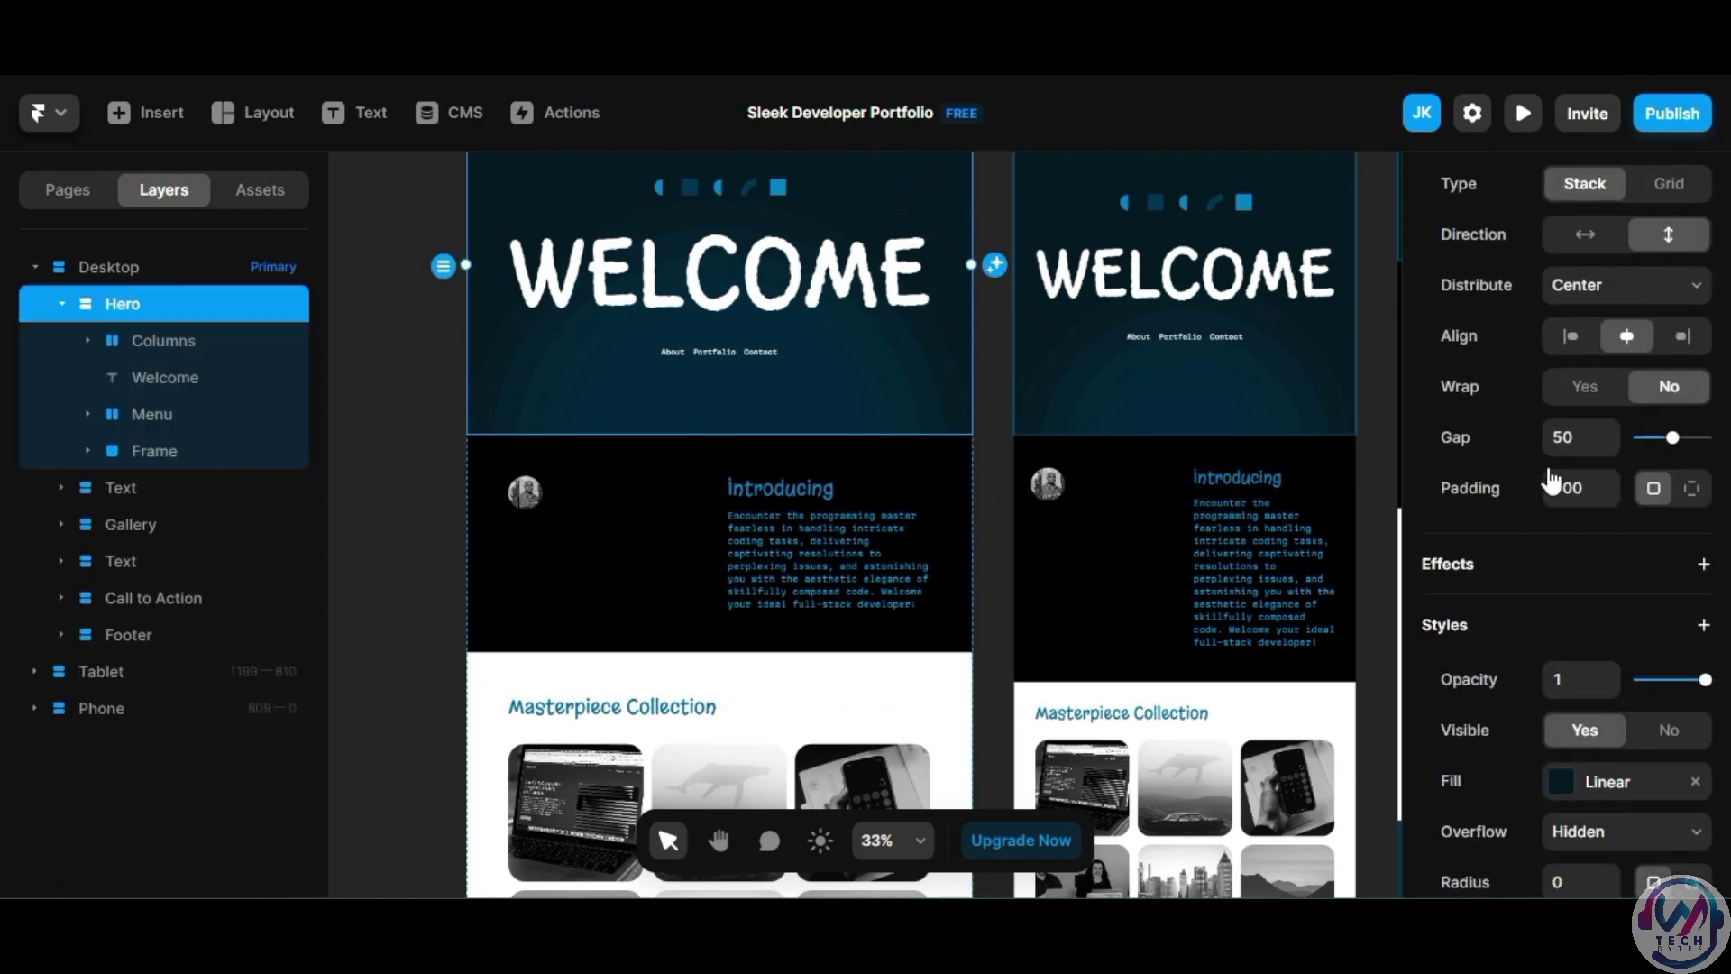
{"action": "scroll", "coordinate": [1551, 480], "scroll_direction": "down", "scroll_amount": 4}
{"action": "scroll", "coordinate": [1552, 480], "scroll_direction": "up", "scroll_amount": 4}
{"action": "scroll", "coordinate": [1547, 465], "scroll_direction": "up", "scroll_amount": 2}
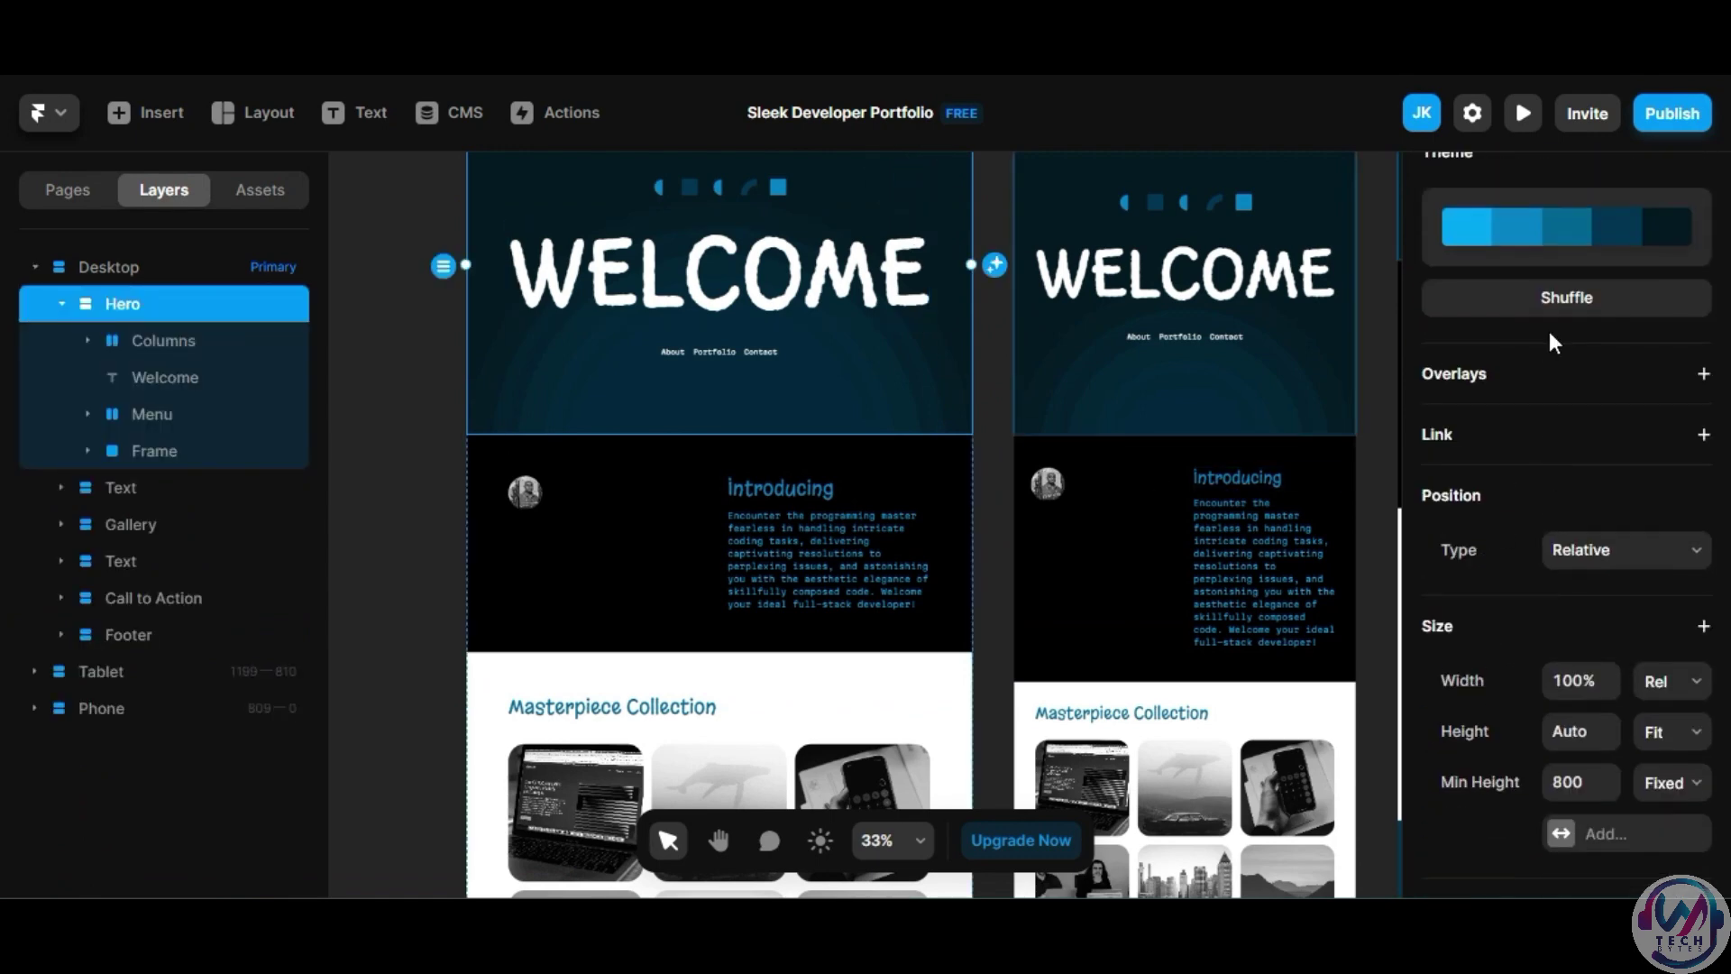
{"action": "left_click", "coordinate": [1549, 299]}
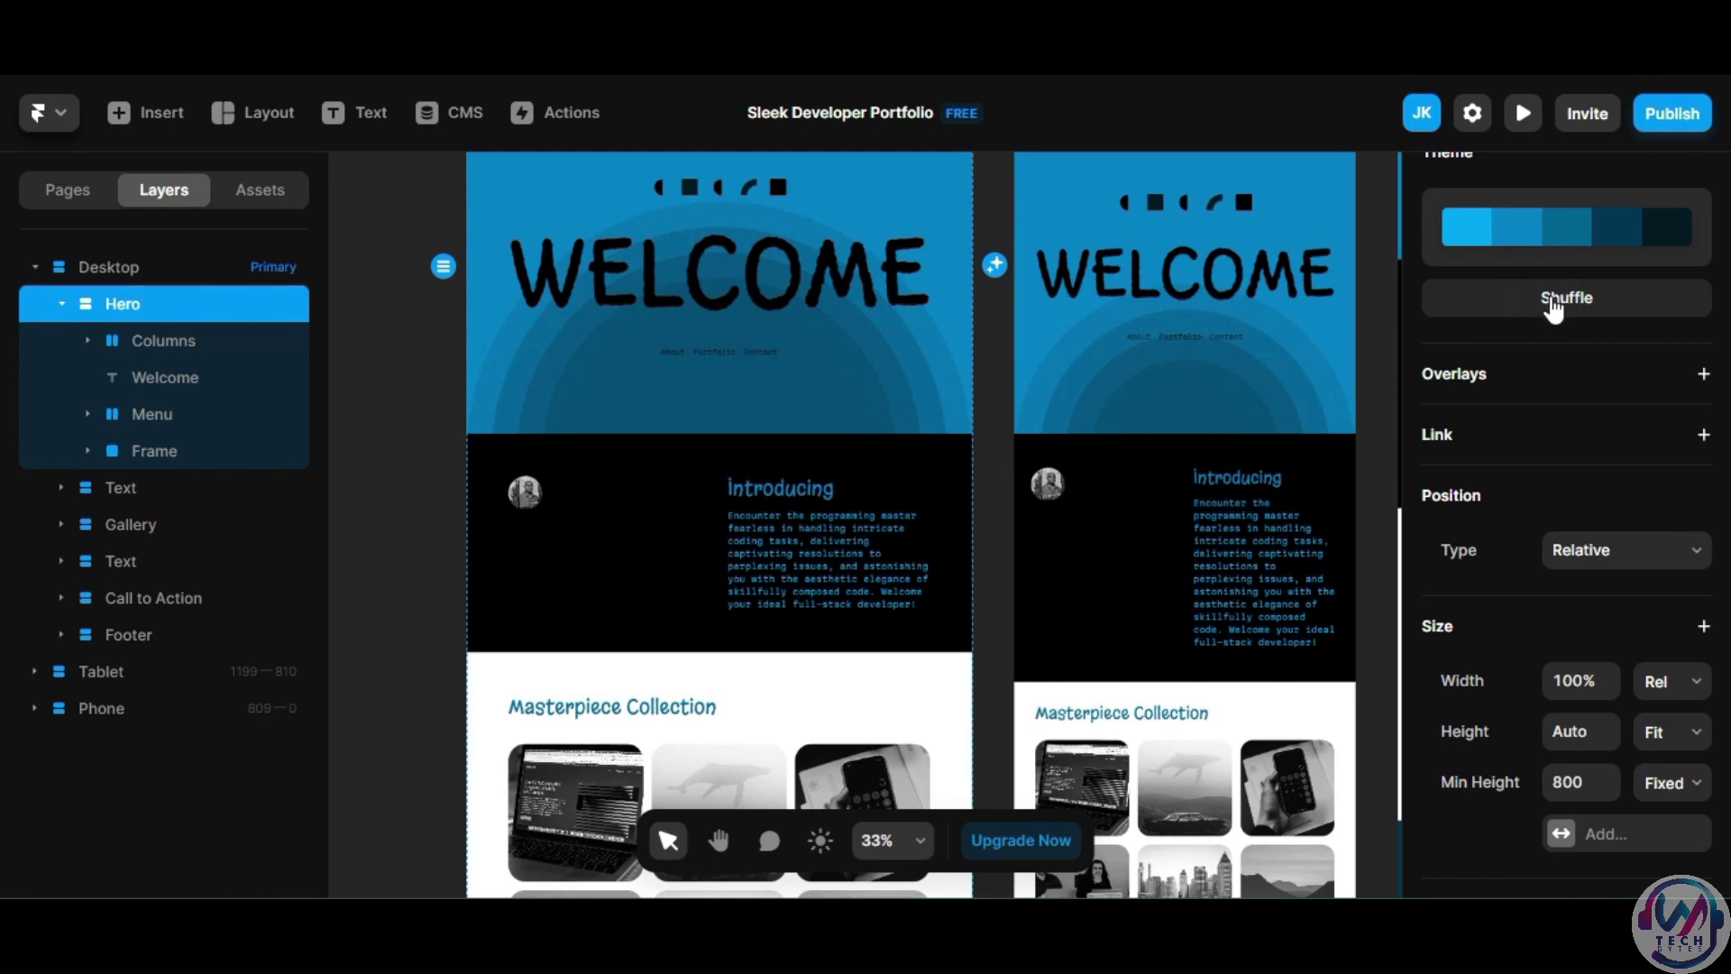
{"action": "left_click", "coordinate": [1552, 311]}
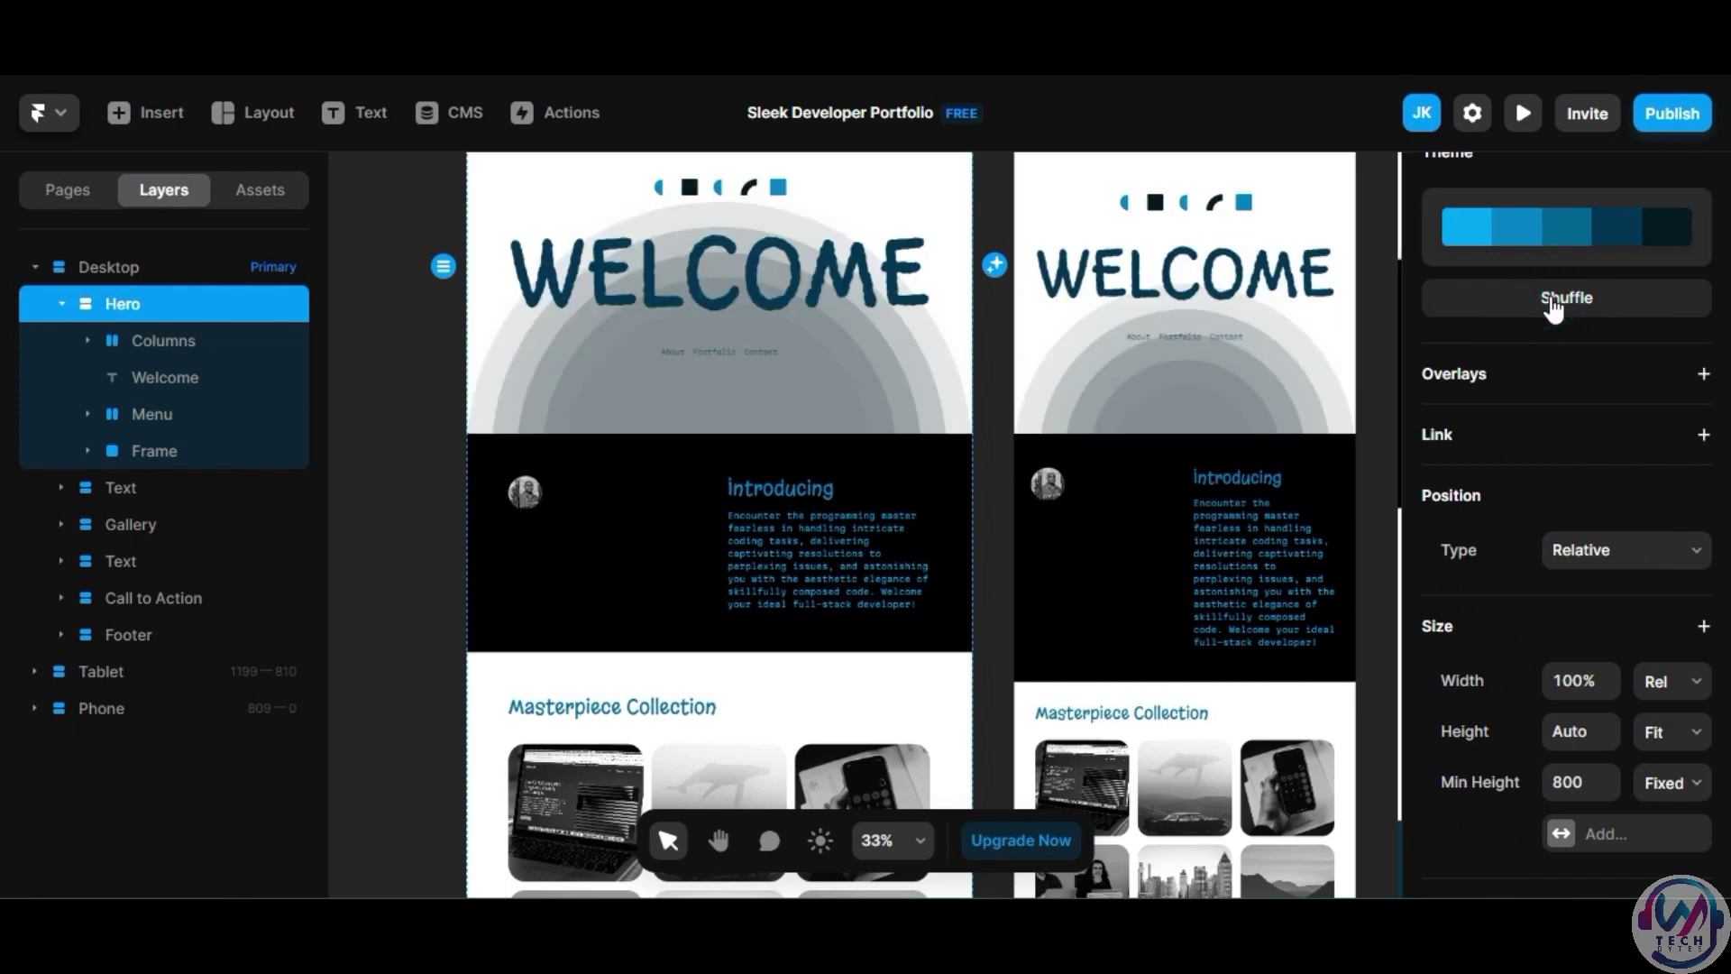
{"action": "left_click", "coordinate": [1553, 309]}
{"action": "scroll", "coordinate": [934, 488], "scroll_direction": "down", "scroll_amount": 2}
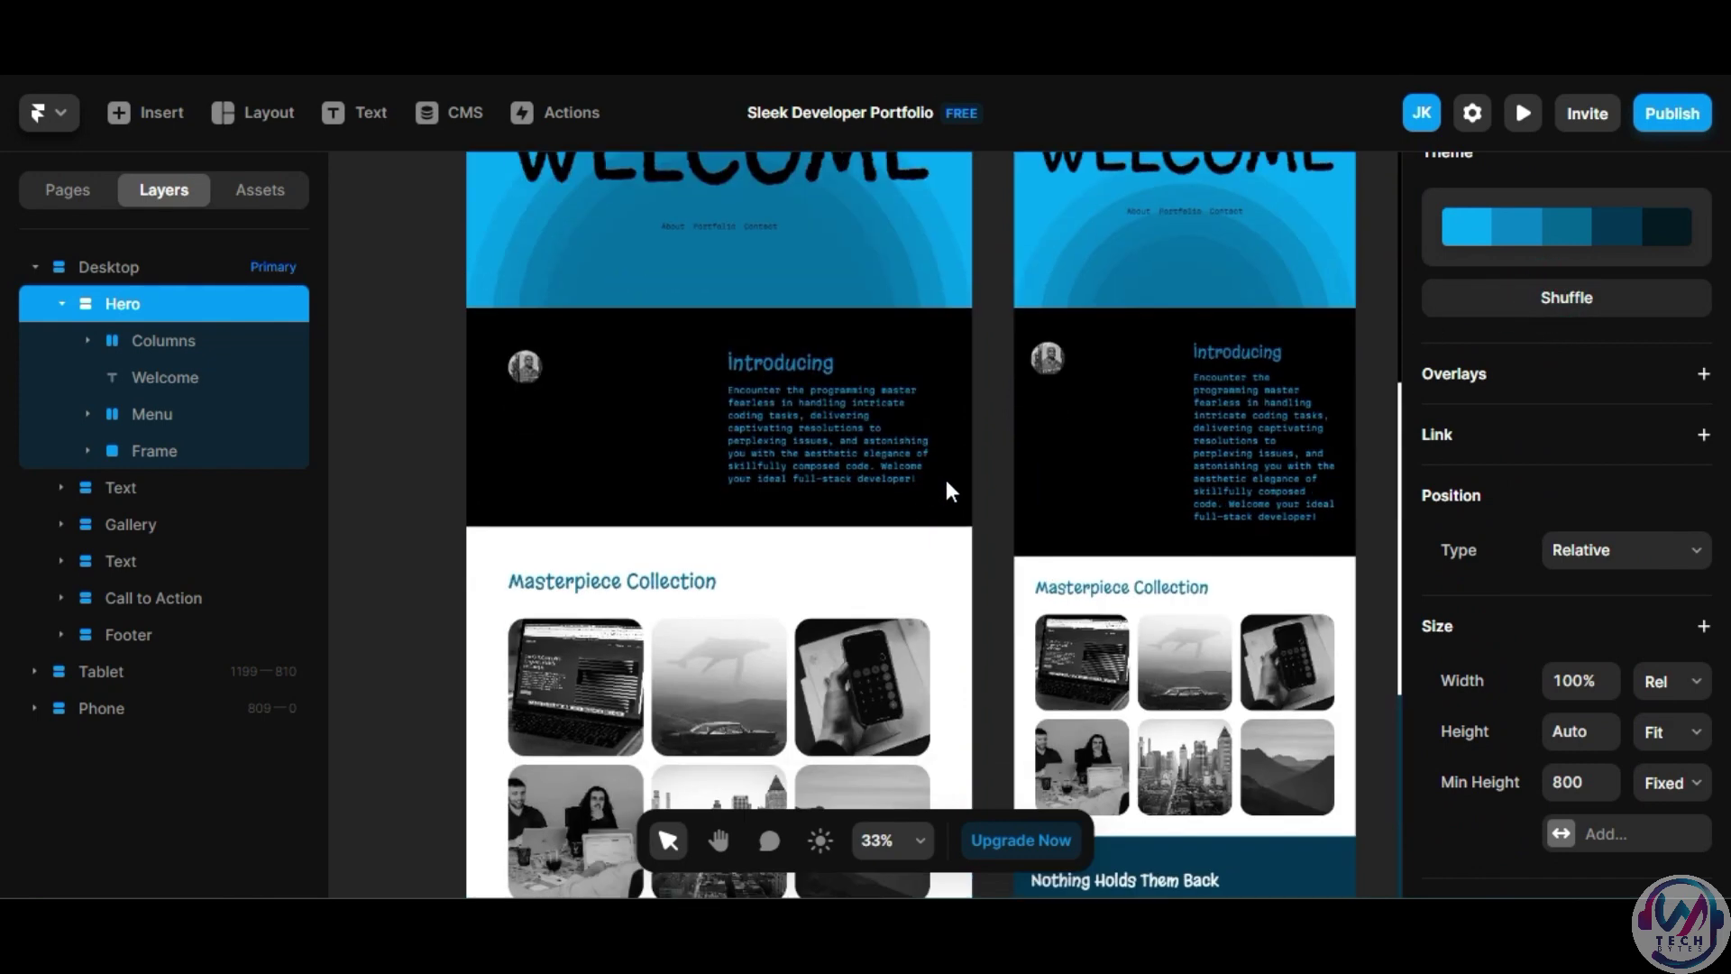
{"action": "left_click", "coordinate": [996, 446]}
{"action": "left_click", "coordinate": [962, 349]}
{"action": "scroll", "coordinate": [996, 425], "scroll_direction": "up", "scroll_amount": 2}
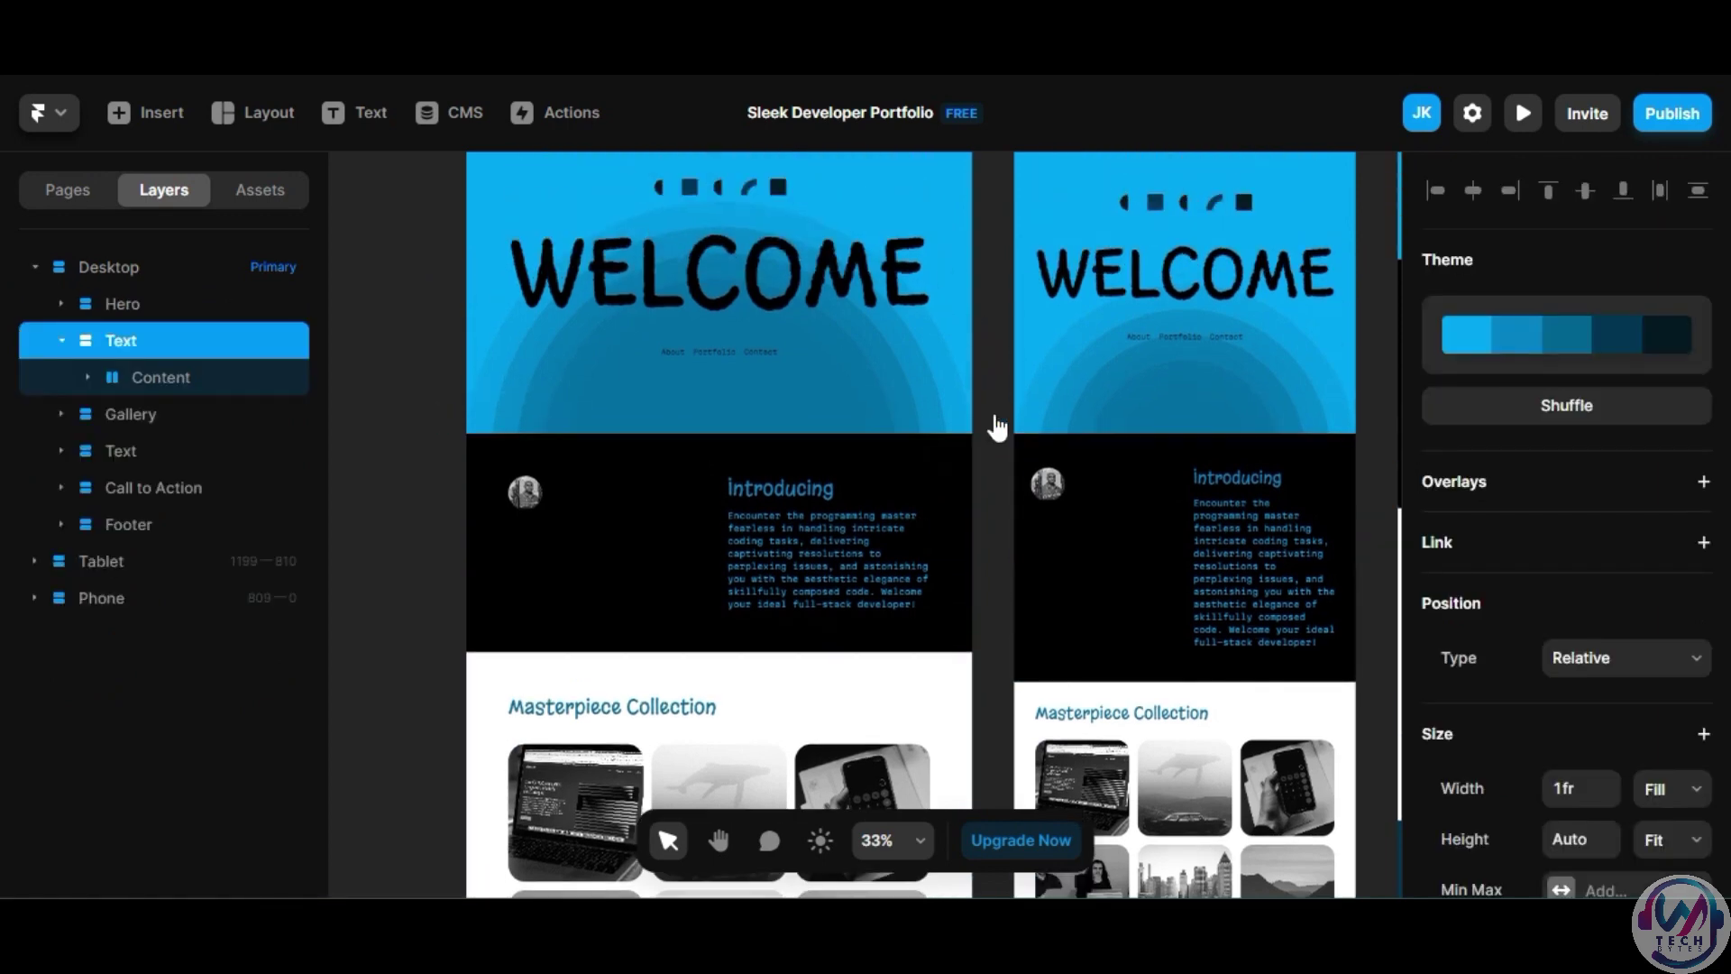
{"action": "left_click", "coordinate": [948, 273]}
{"action": "scroll", "coordinate": [950, 281], "scroll_direction": "up", "scroll_amount": 1}
Try a heavy display heading font on the desktop page and shuffle its theme.
{"action": "left_click", "coordinate": [113, 269]}
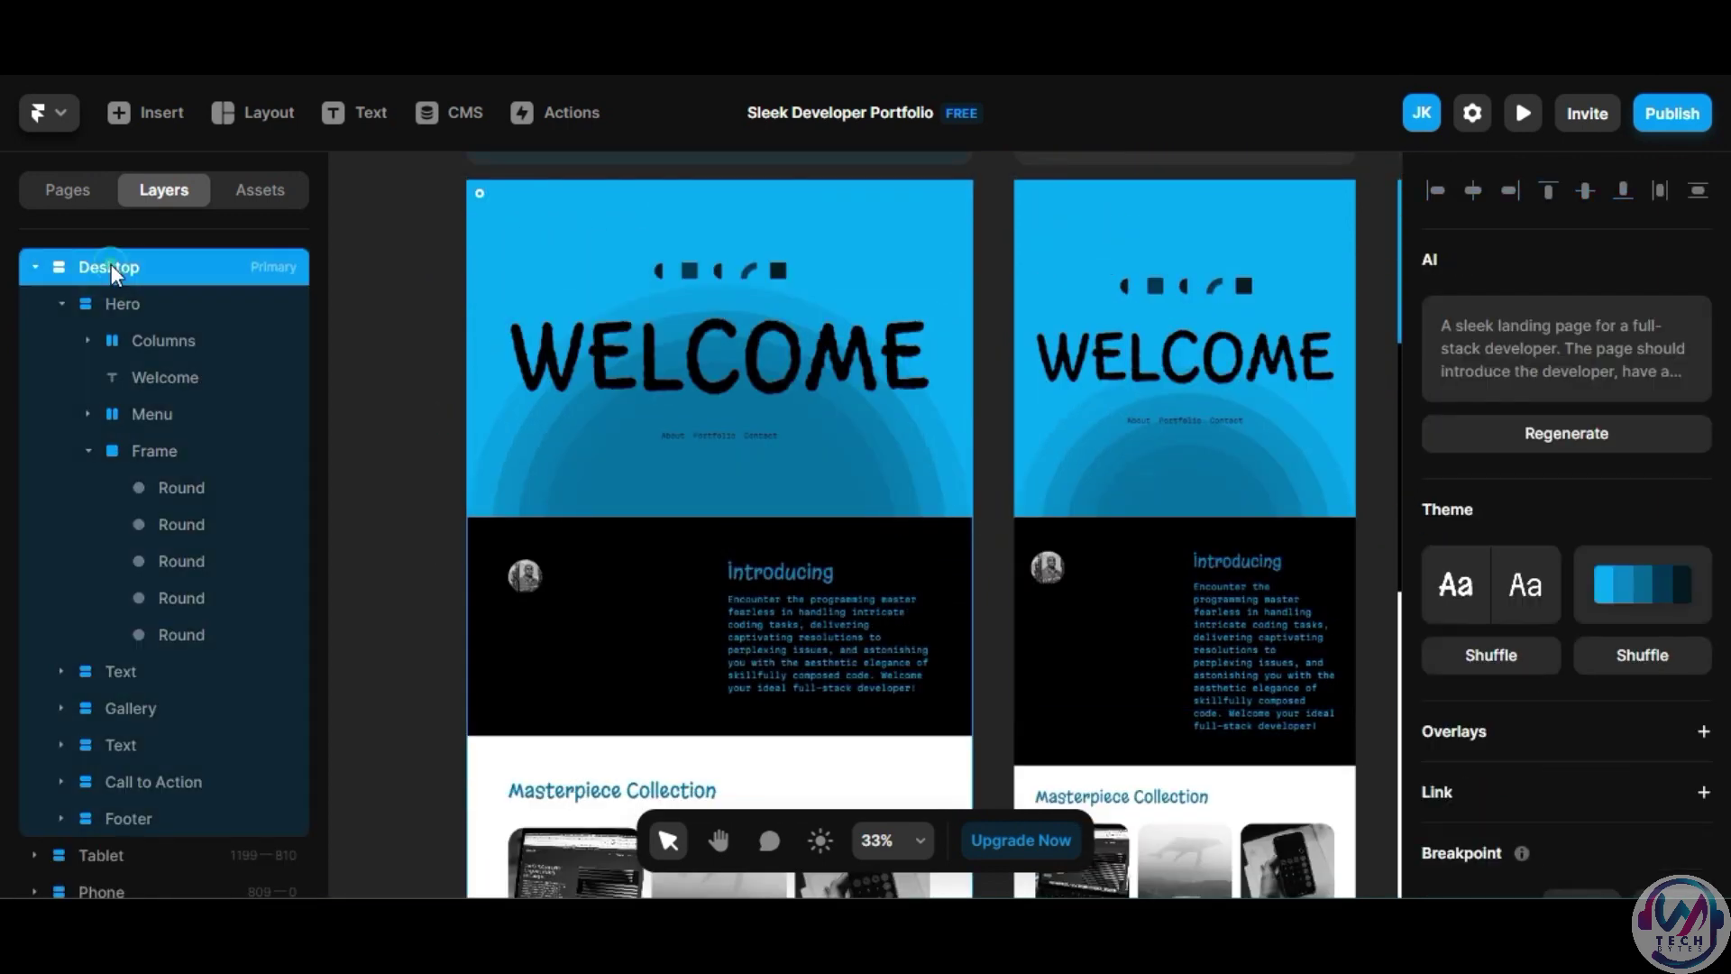
{"action": "scroll", "coordinate": [1576, 571], "scroll_direction": "down", "scroll_amount": 2}
{"action": "left_click", "coordinate": [1457, 333]}
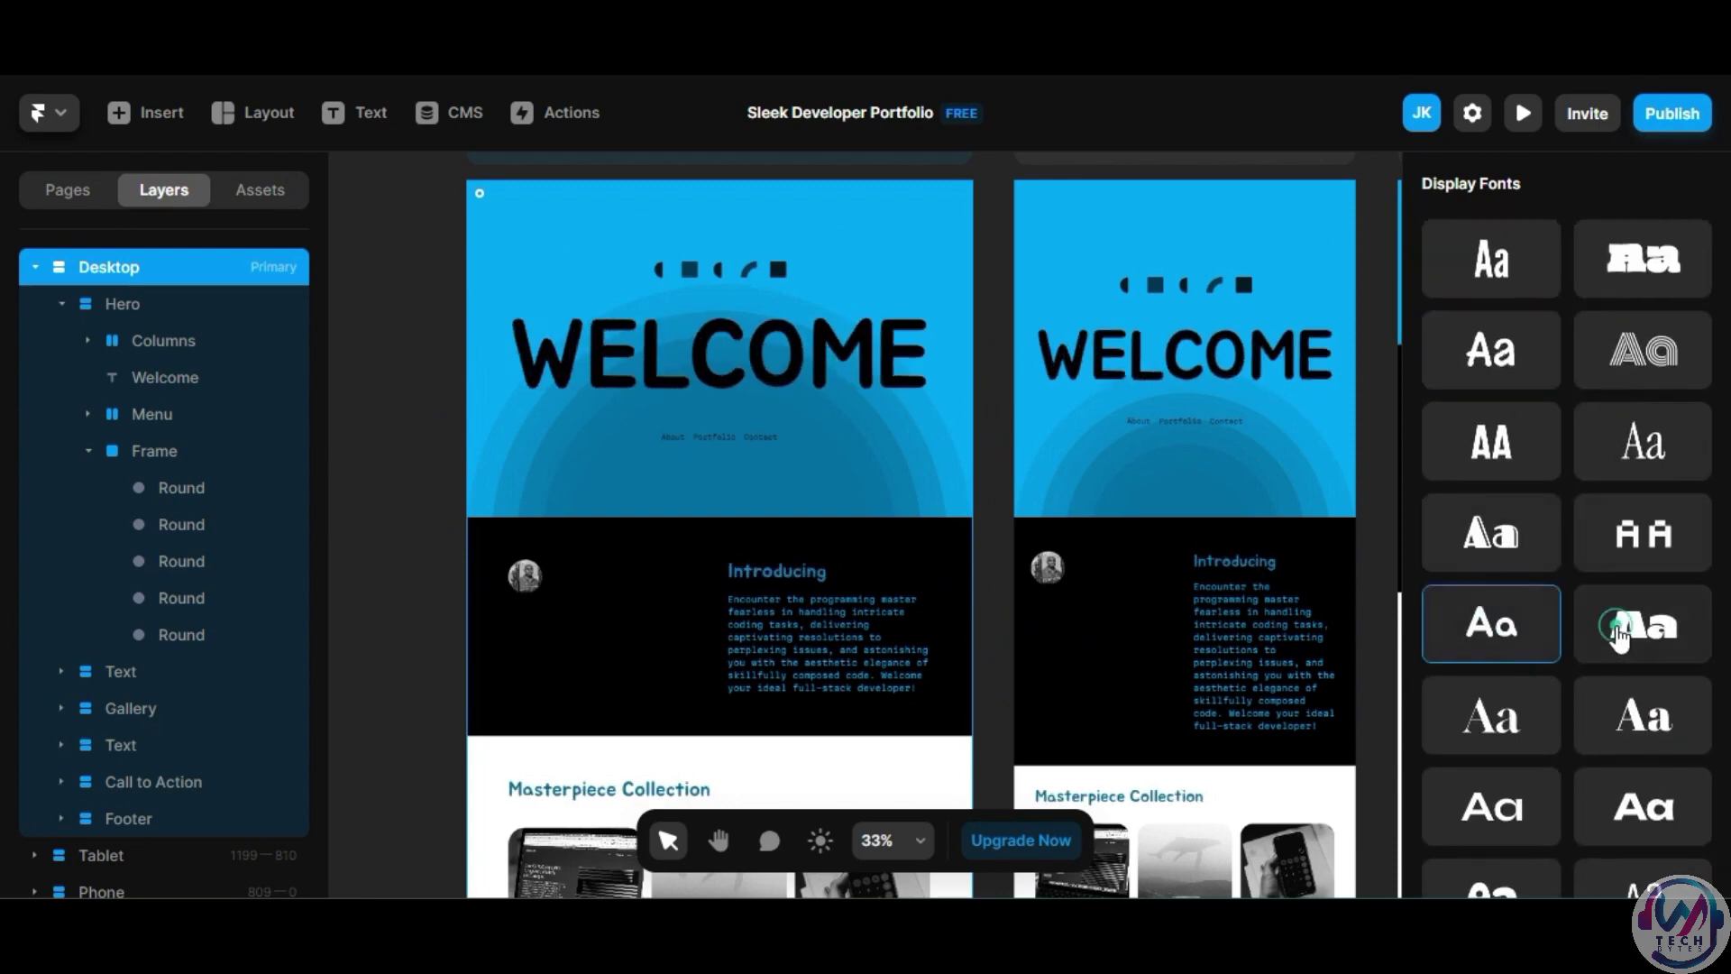
{"action": "left_click", "coordinate": [1593, 620]}
{"action": "scroll", "coordinate": [1488, 406], "scroll_direction": "up", "scroll_amount": 3}
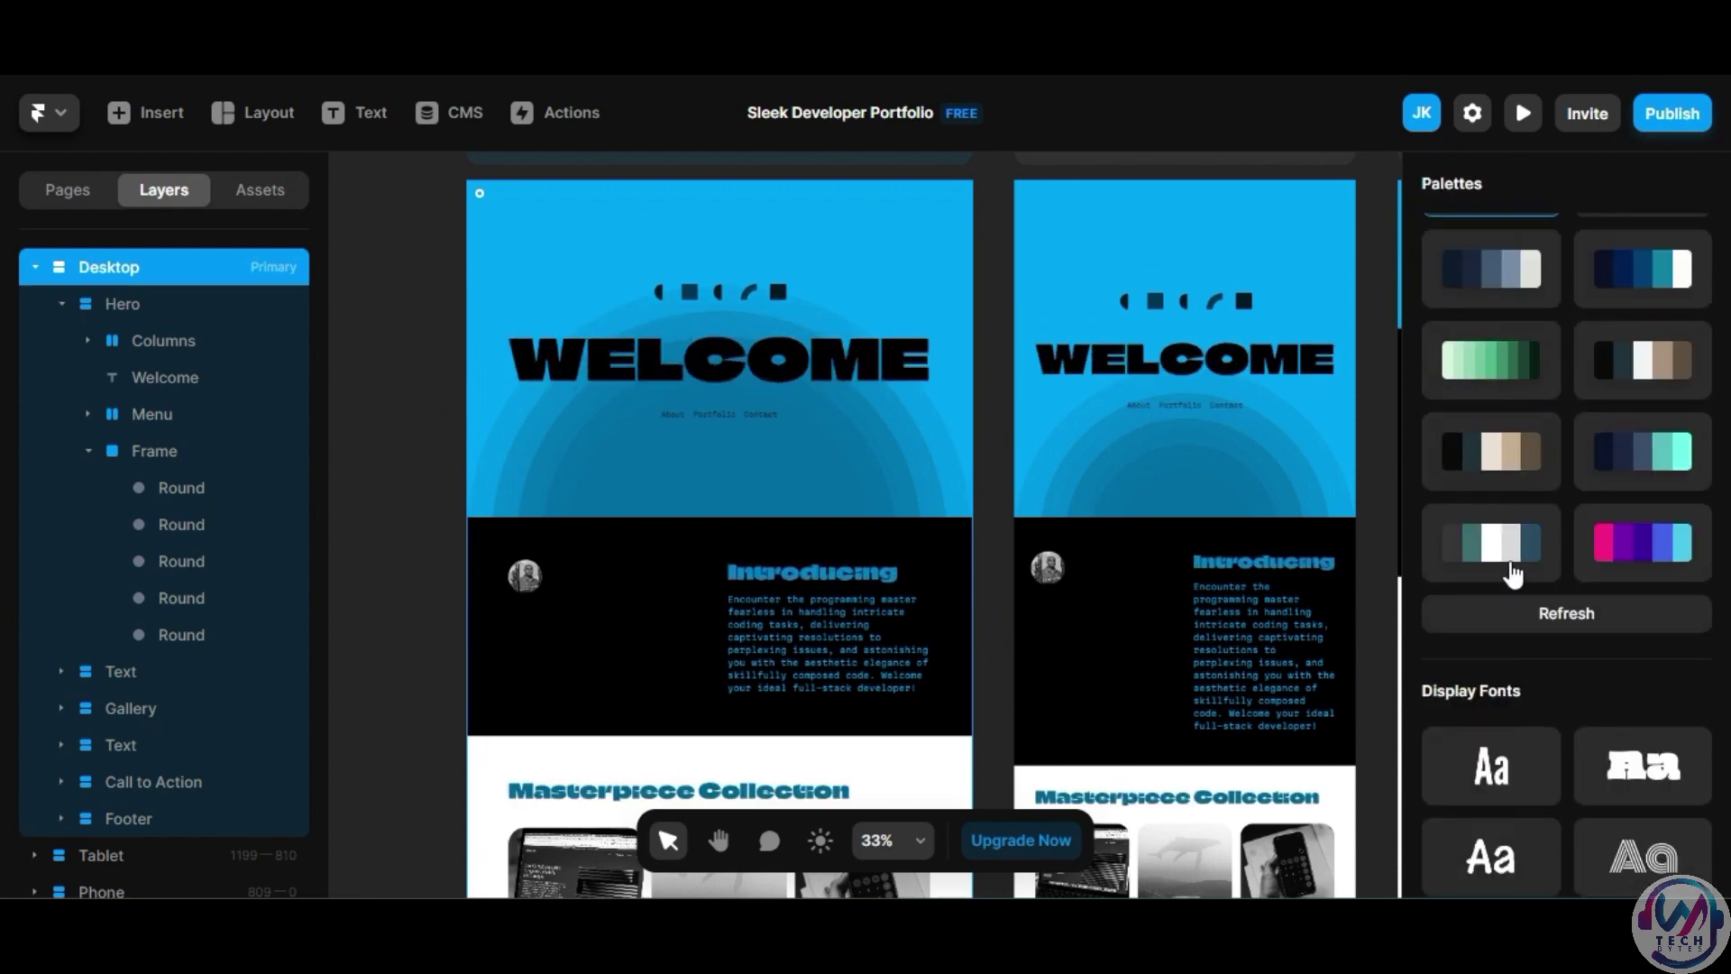
{"action": "scroll", "coordinate": [1508, 596], "scroll_direction": "up", "scroll_amount": 2}
{"action": "left_click", "coordinate": [1670, 115]}
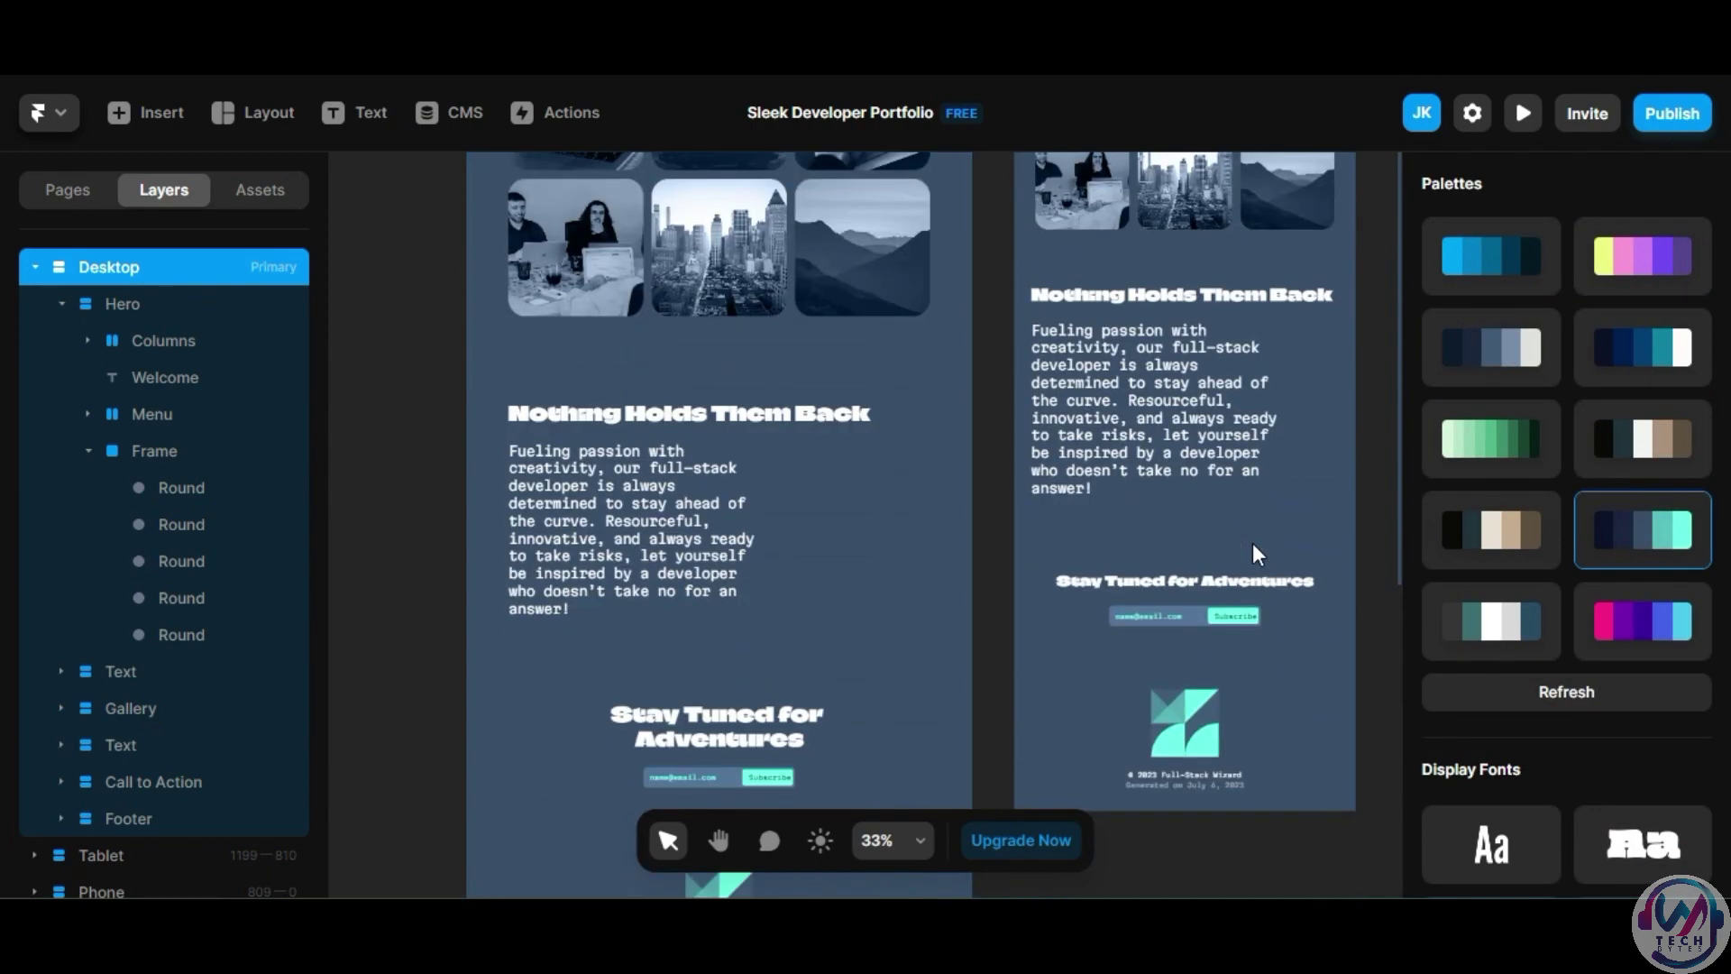
Apply the bright blue palette, a sans body font and condensed uppercase headings.
{"action": "left_click", "coordinate": [1516, 349]}
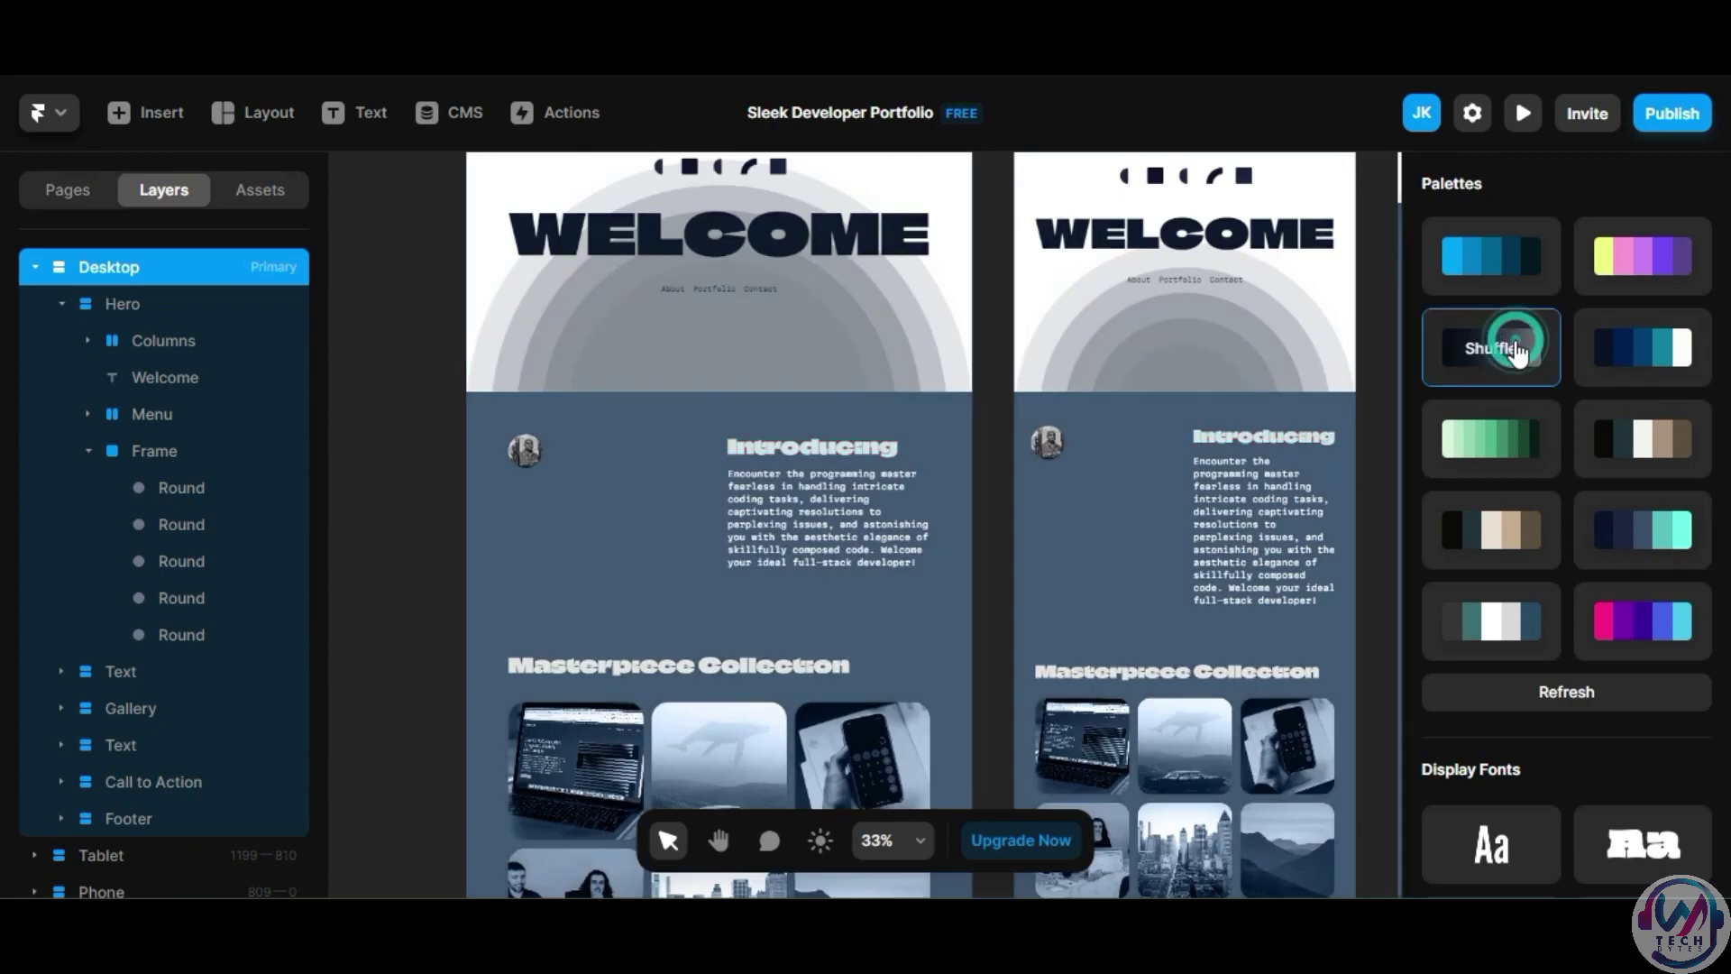
{"action": "left_click", "coordinate": [1501, 372]}
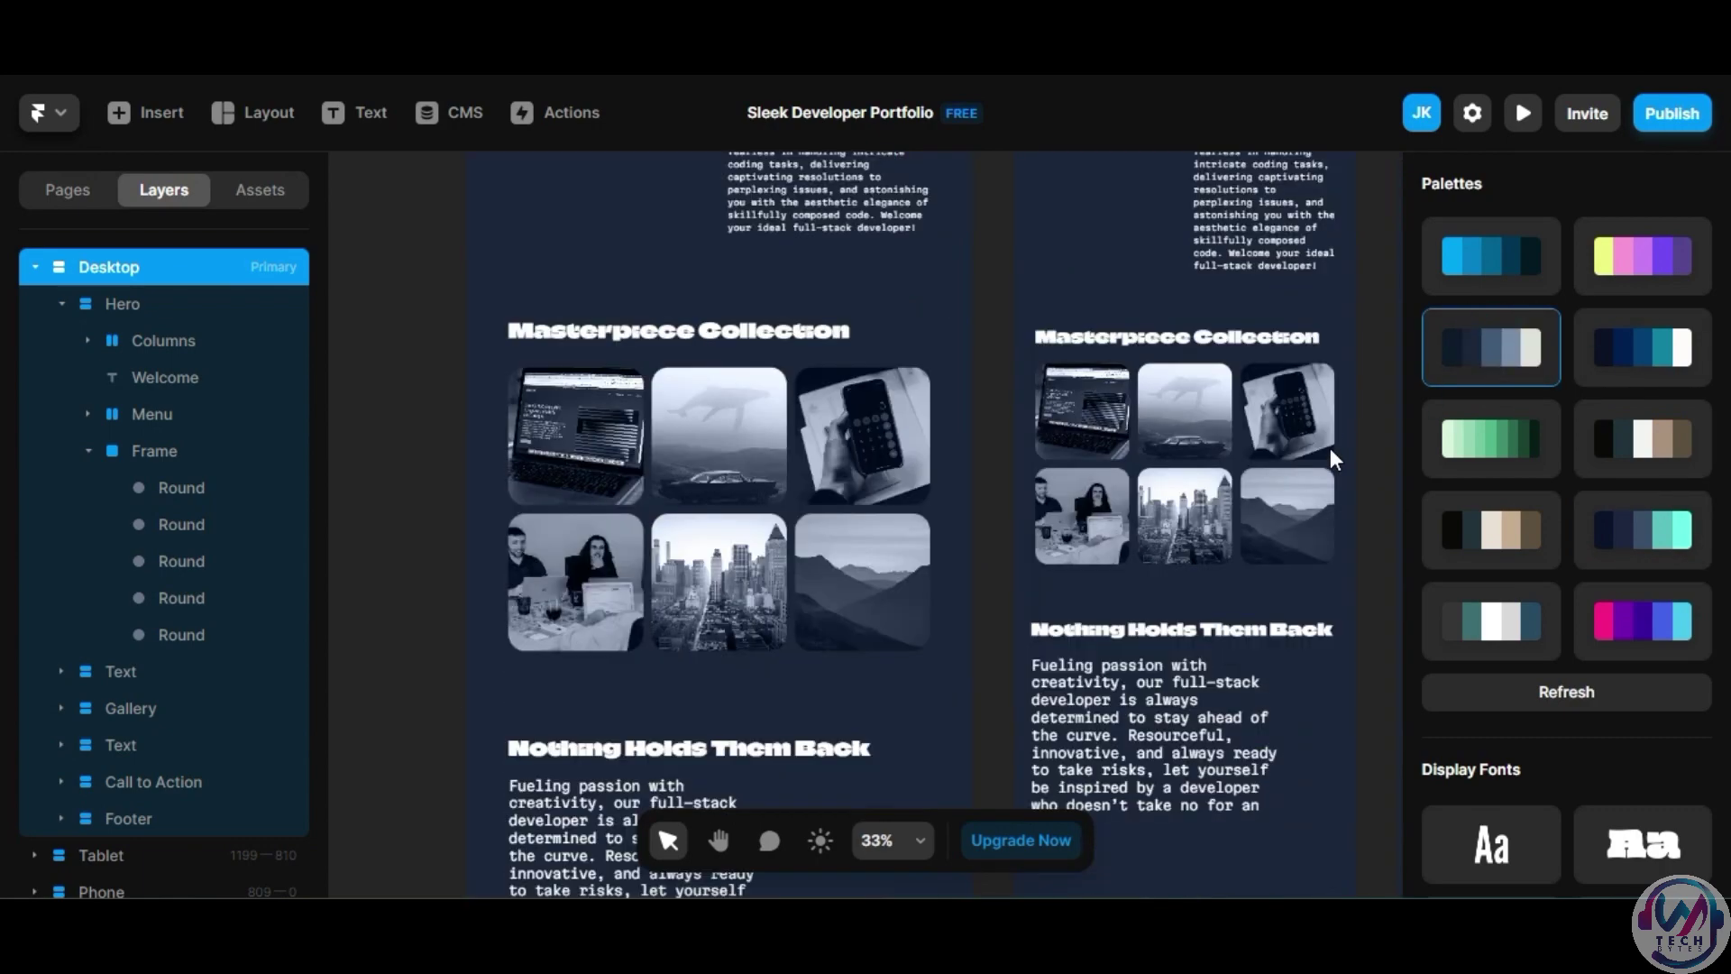
{"action": "left_click", "coordinate": [1628, 440]}
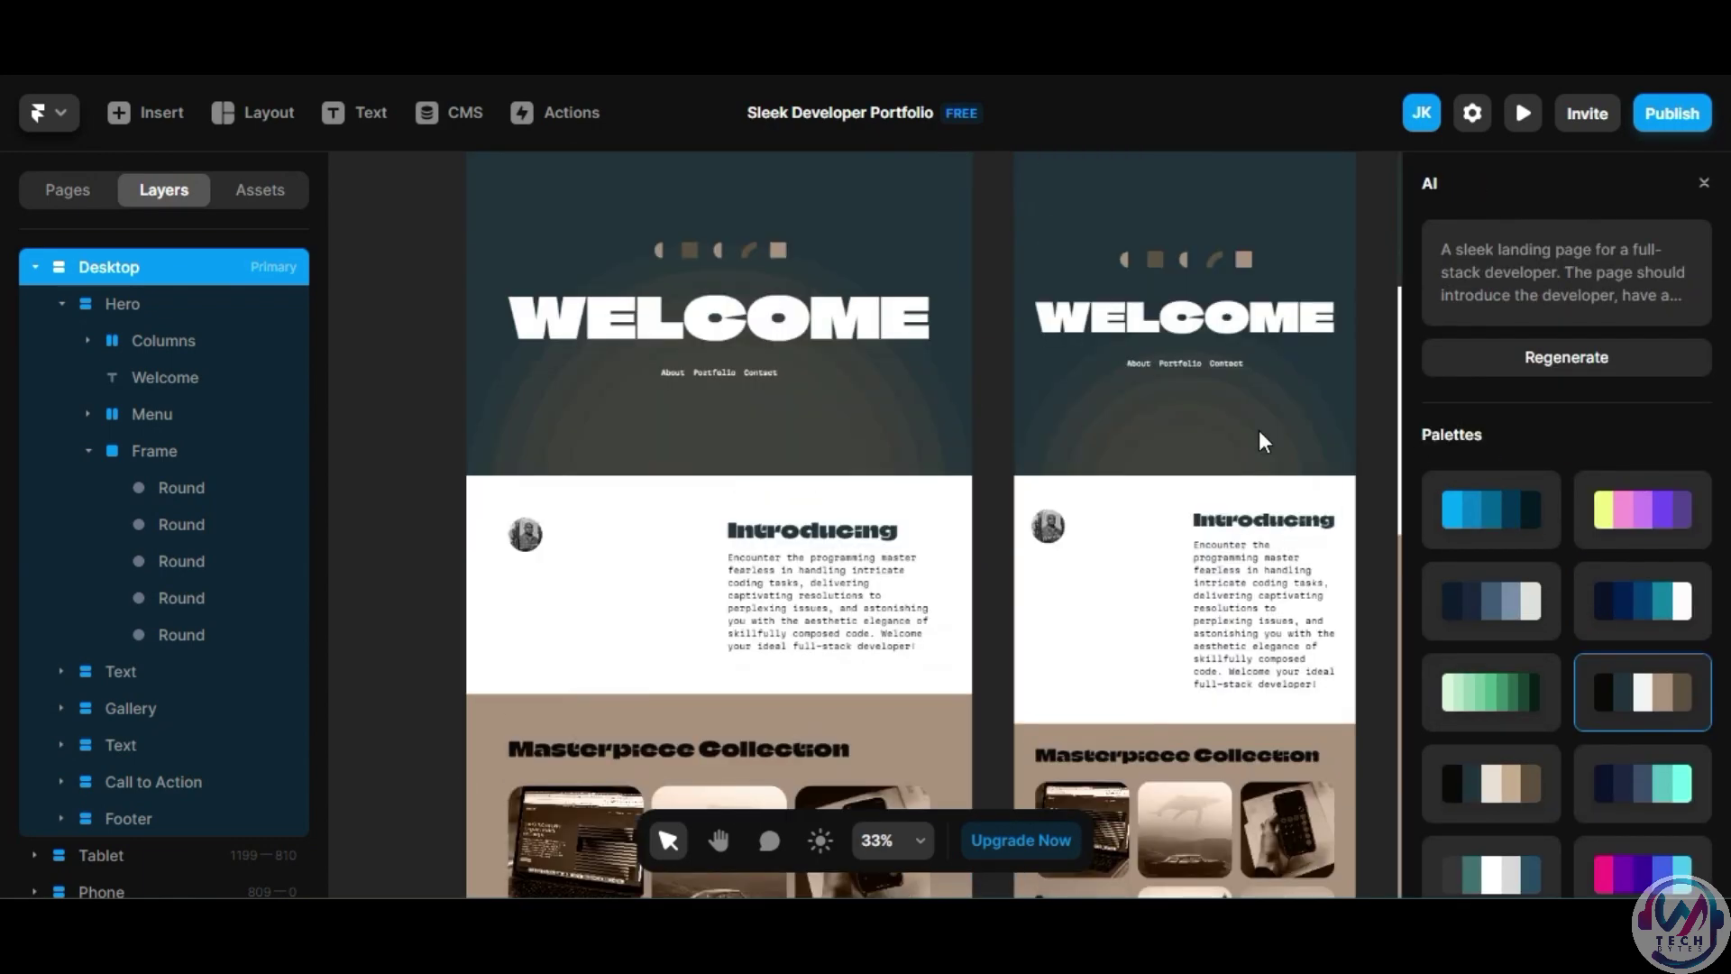
{"action": "left_click", "coordinate": [1489, 257]}
{"action": "scroll", "coordinate": [1515, 542], "scroll_direction": "down", "scroll_amount": 5}
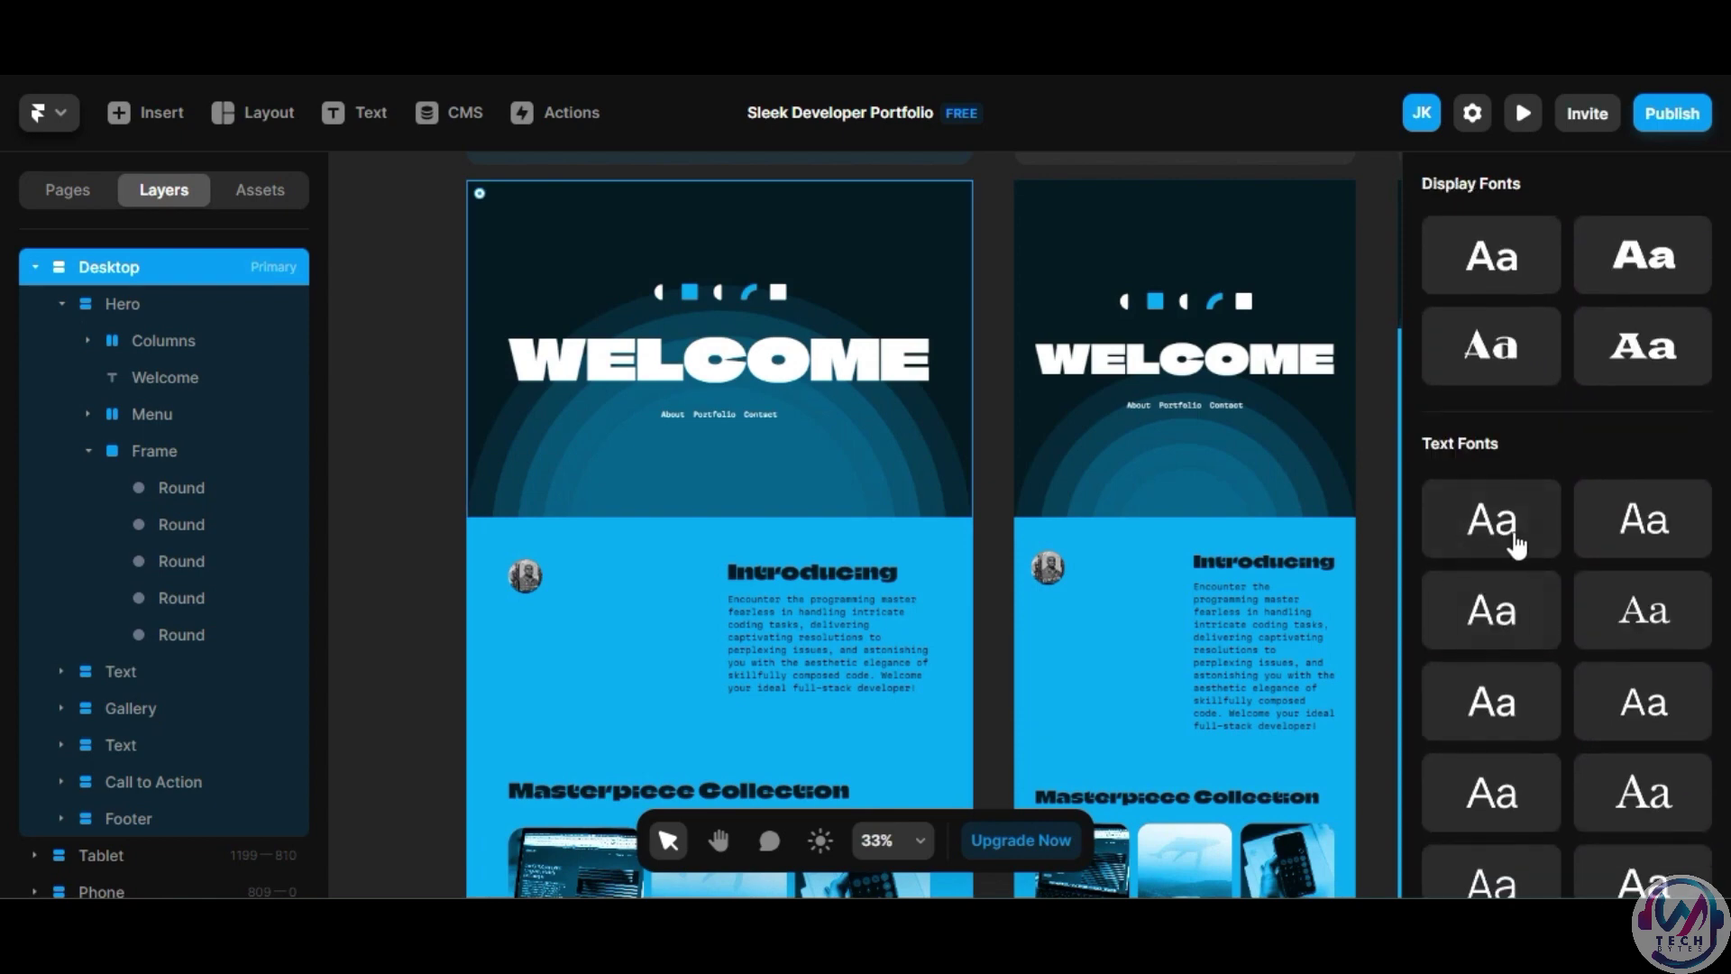
{"action": "scroll", "coordinate": [1516, 541], "scroll_direction": "down", "scroll_amount": 2}
{"action": "left_click", "coordinate": [1504, 473]}
{"action": "scroll", "coordinate": [1511, 558], "scroll_direction": "up", "scroll_amount": 5}
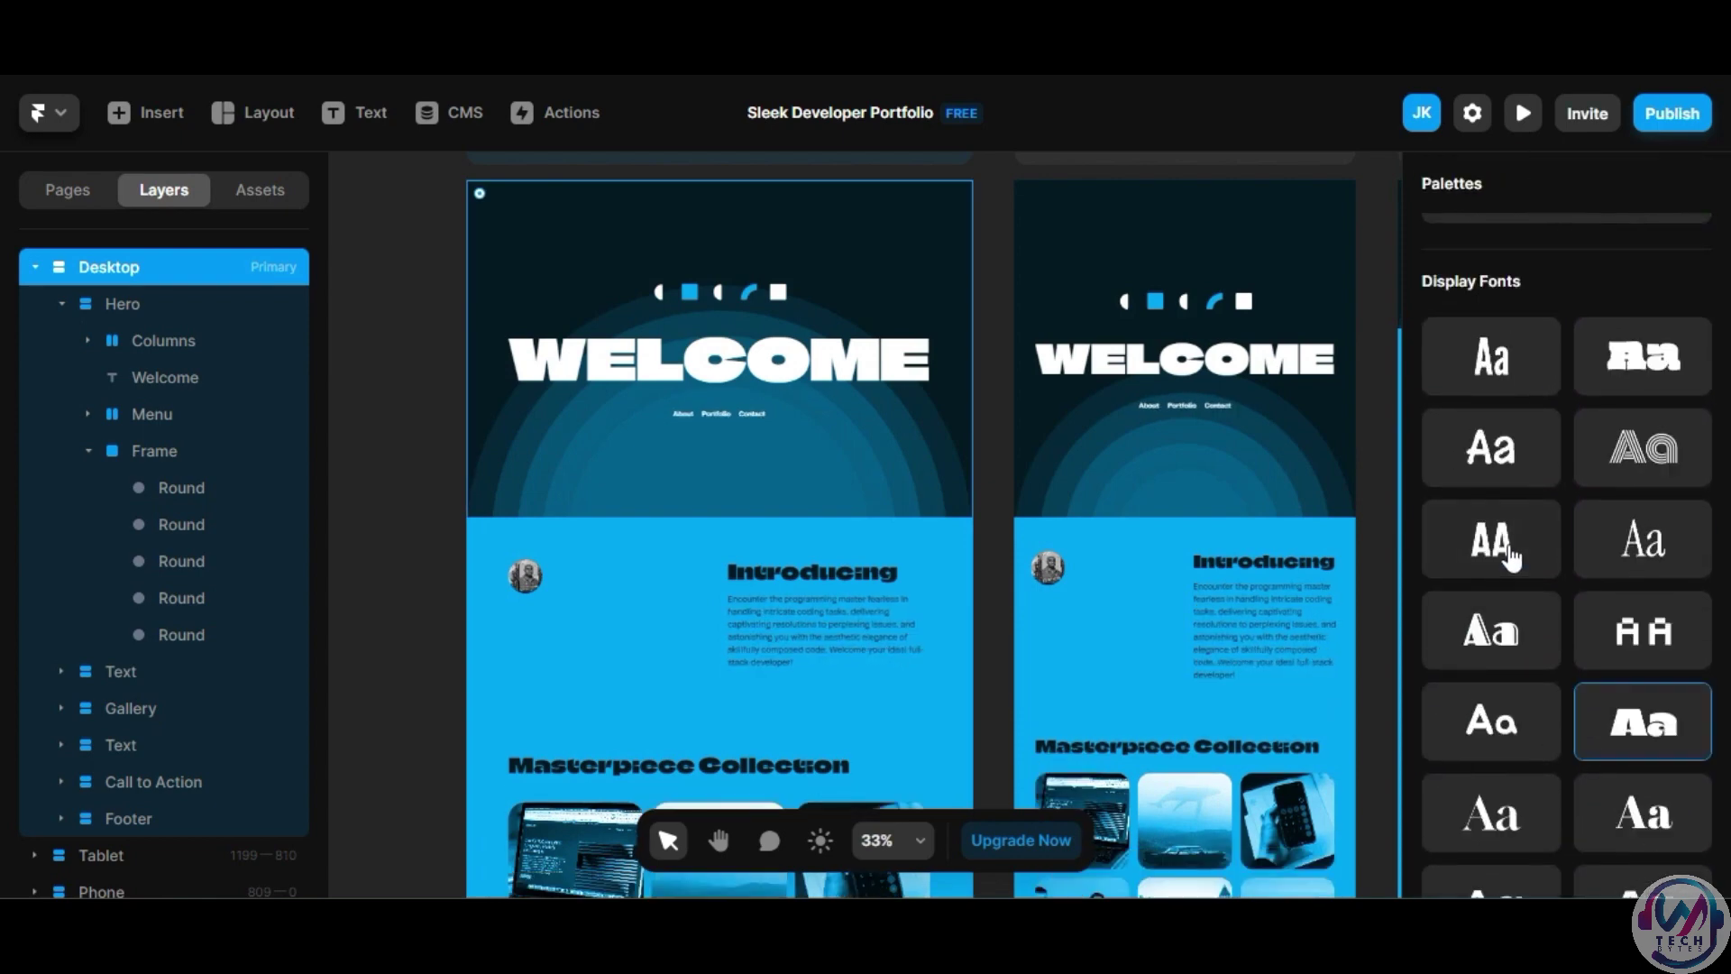
{"action": "left_click", "coordinate": [1494, 626]}
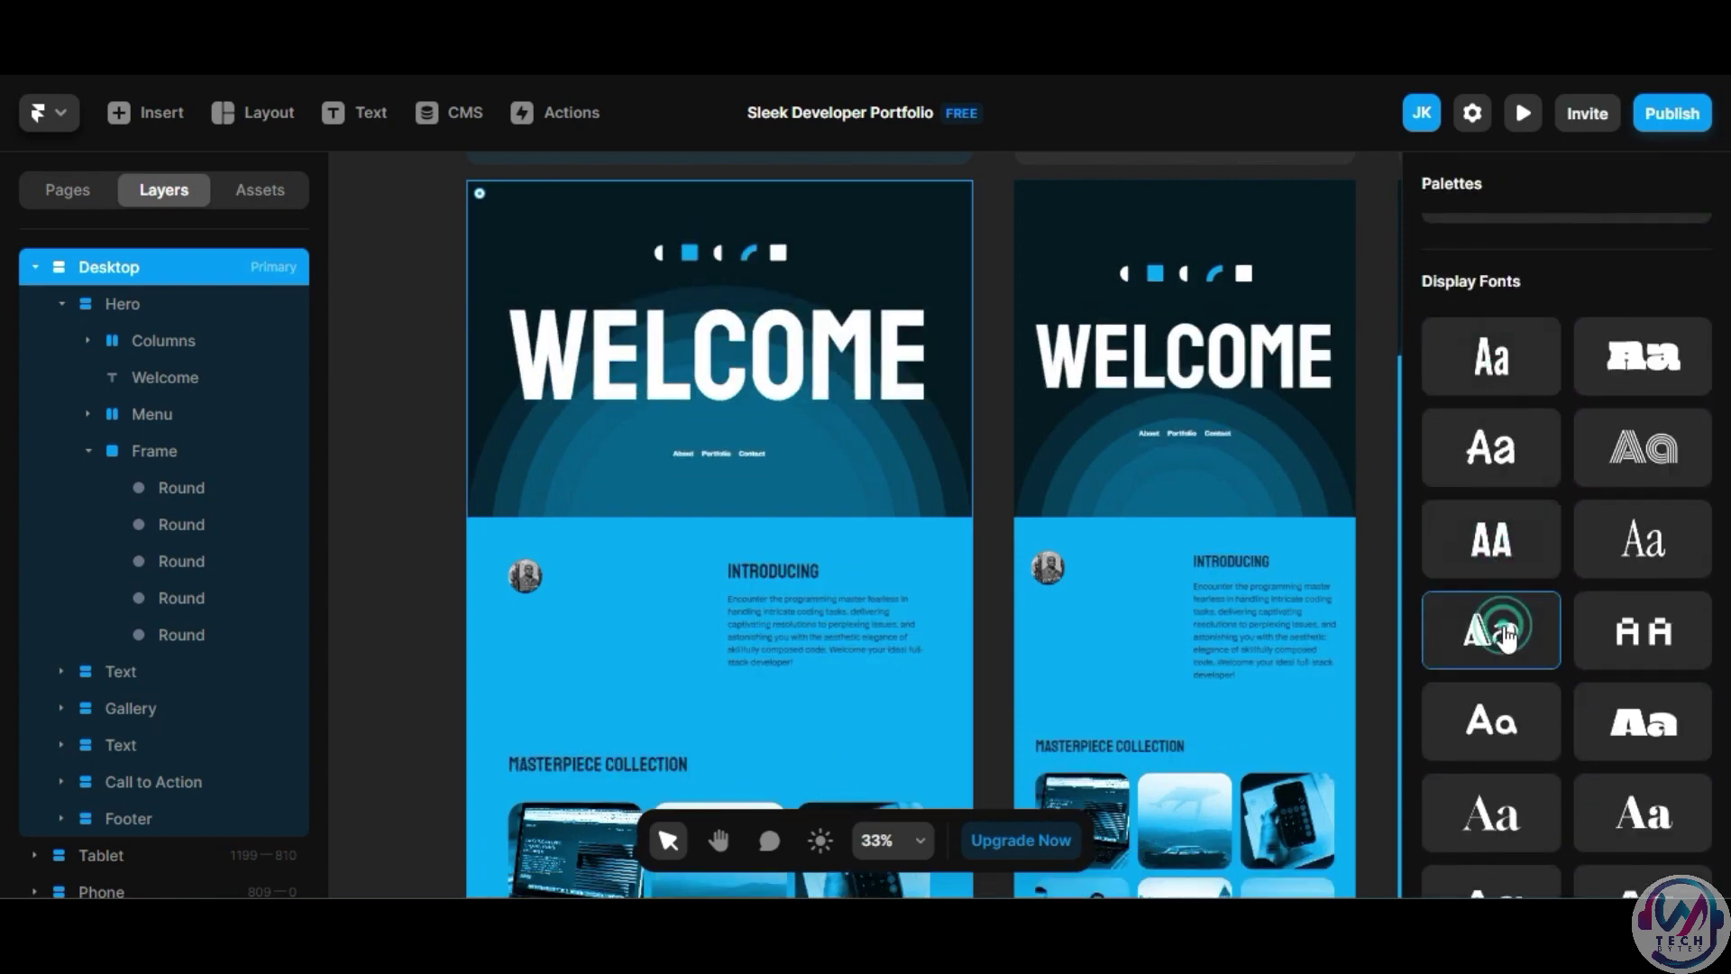